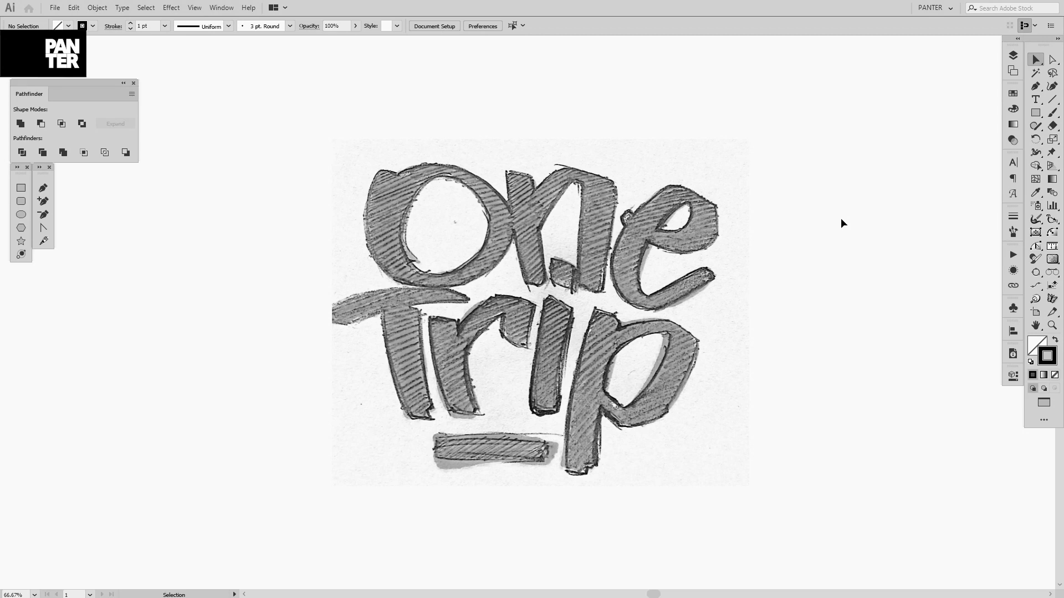
Step: Lower the opacity of the "One Trip" sketch image to 20%
{"action": "left_click", "coordinate": [1054, 341]}
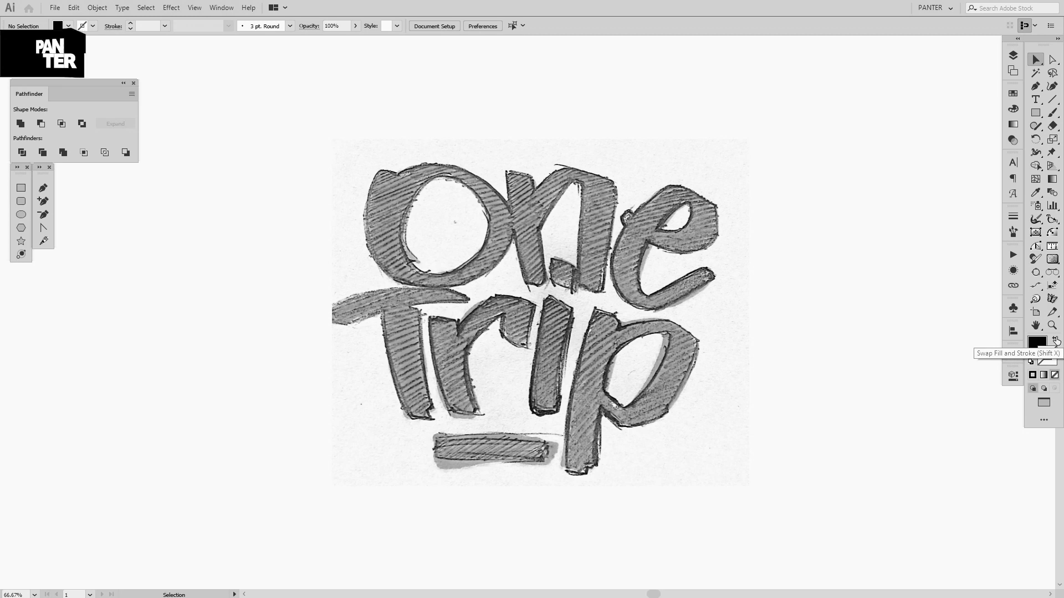
{"action": "key", "text": "shift+x"}
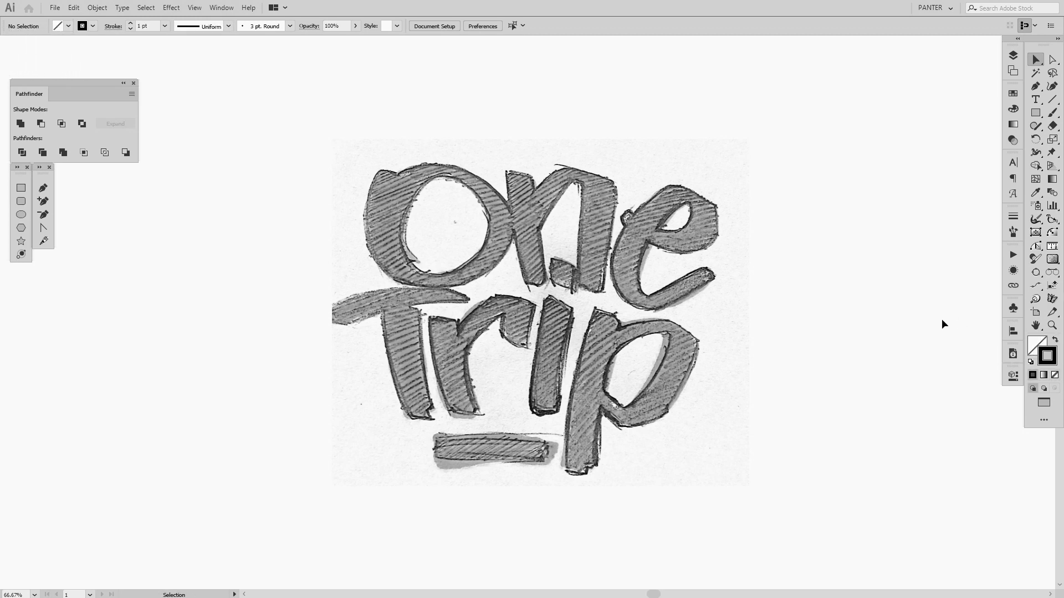
{"action": "left_click", "coordinate": [653, 268]}
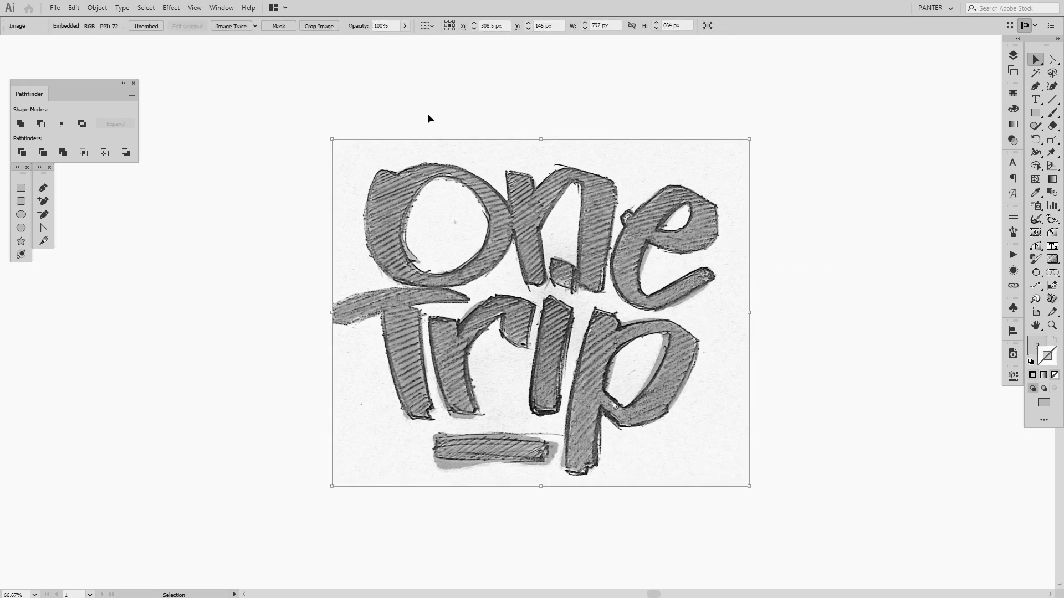
{"action": "left_click", "coordinate": [404, 26]}
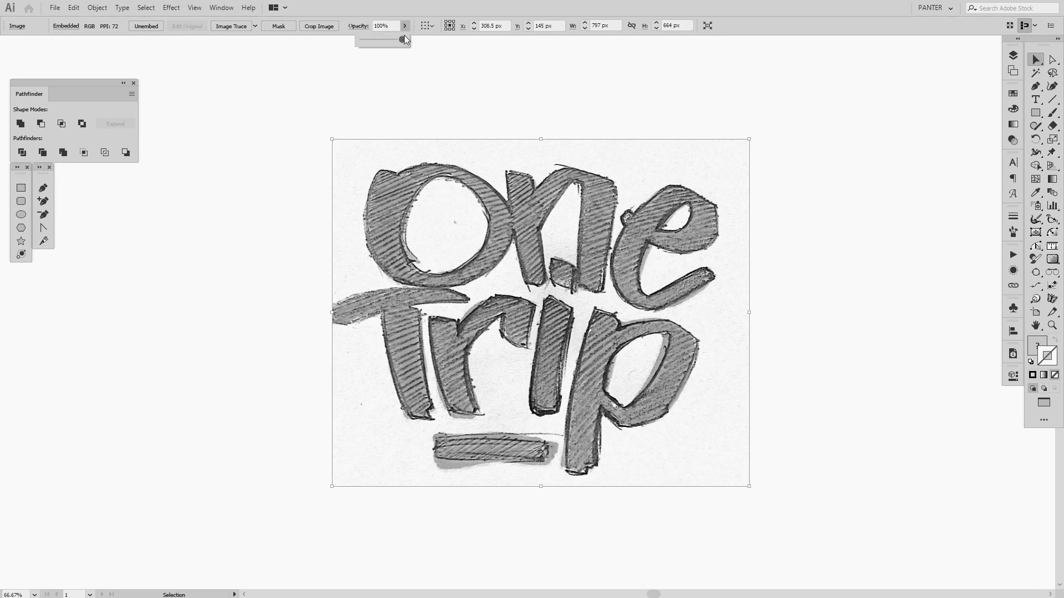
{"action": "left_click_drag", "start_coordinate": [400, 38], "coordinate": [374, 46]}
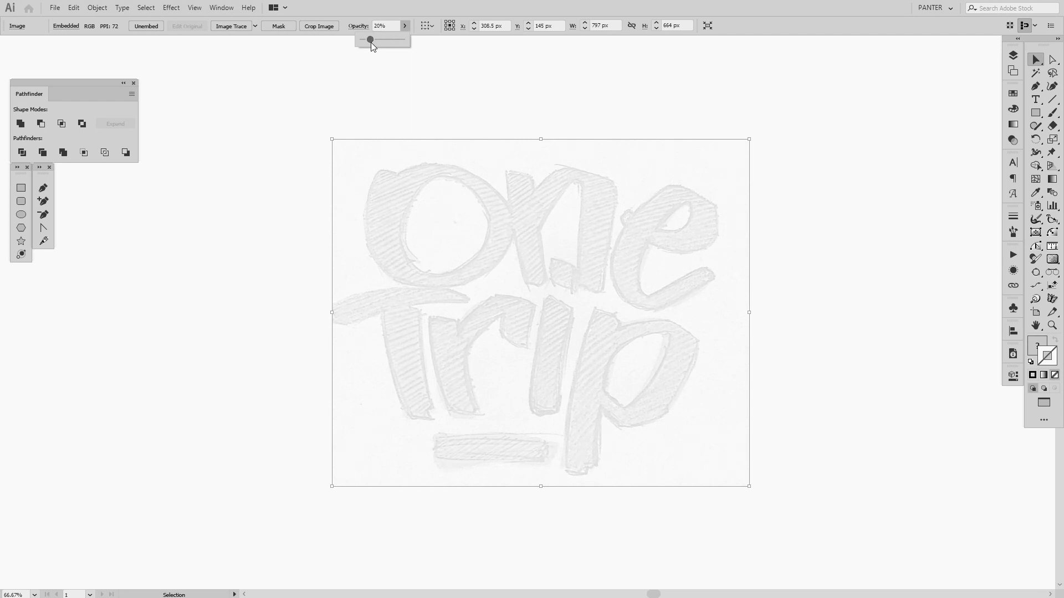
Step: Lock Layer 1 containing the sketch and create a new layer for tracing
{"action": "scroll", "coordinate": [504, 162], "scroll_direction": "up", "scroll_amount": 1}
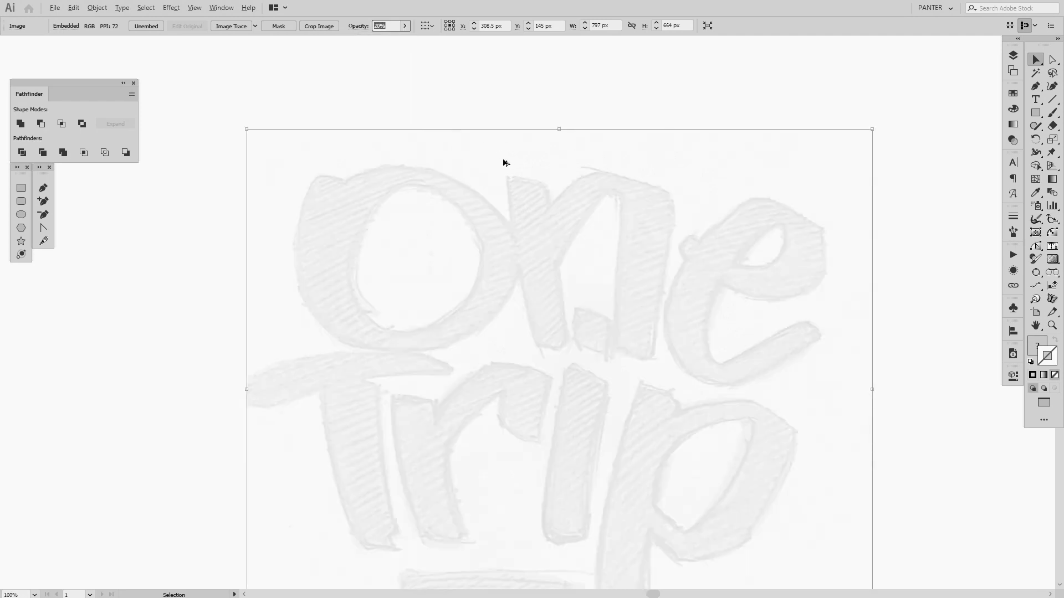
{"action": "scroll", "coordinate": [571, 255], "scroll_direction": "down", "scroll_amount": 2}
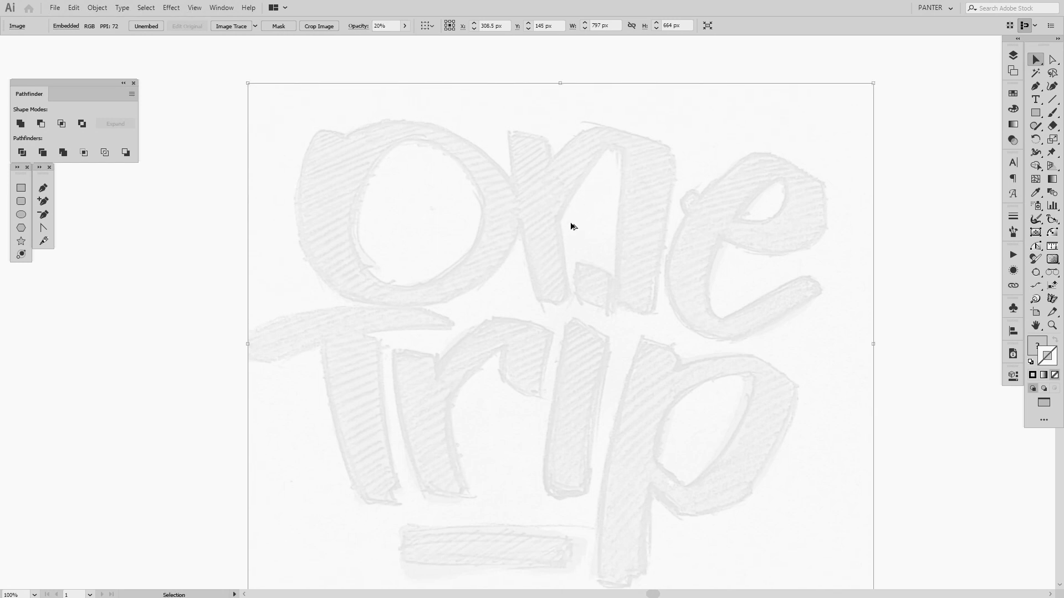
{"action": "scroll", "coordinate": [572, 226], "scroll_direction": "down", "scroll_amount": 1}
{"action": "left_click_drag", "start_coordinate": [667, 242], "coordinate": [621, 233]}
{"action": "scroll", "coordinate": [603, 225], "scroll_direction": "up", "scroll_amount": 1}
{"action": "scroll", "coordinate": [622, 231], "scroll_direction": "down", "scroll_amount": 1}
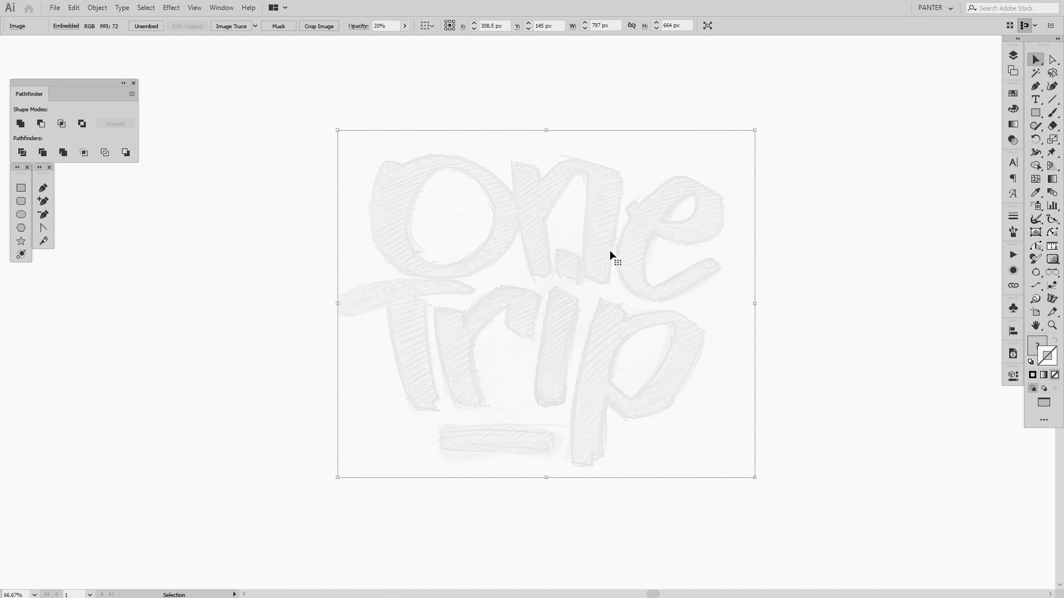
{"action": "left_click", "coordinate": [1016, 57]}
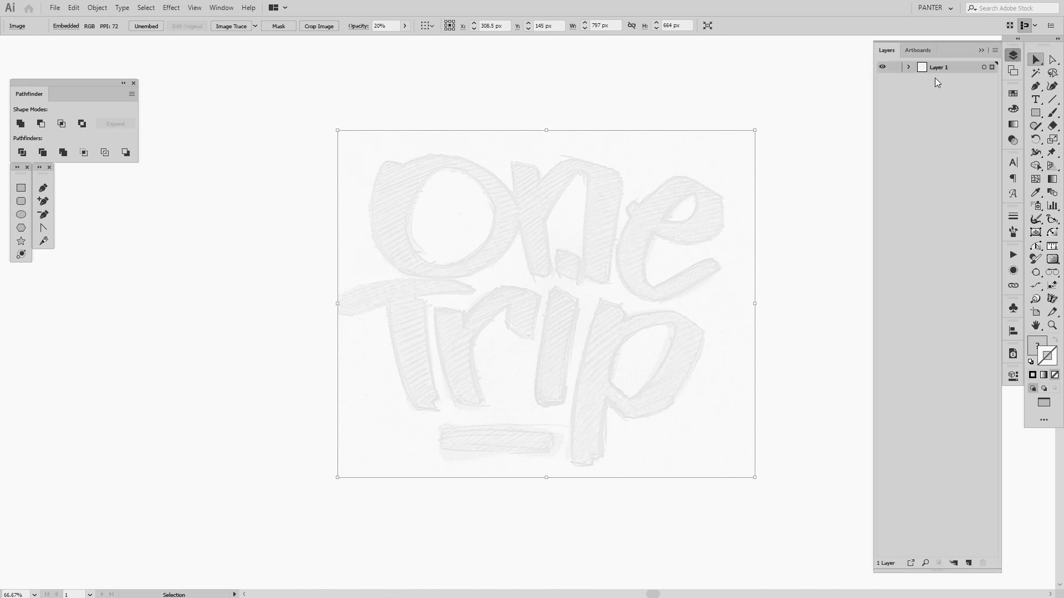
{"action": "left_click", "coordinate": [893, 69]}
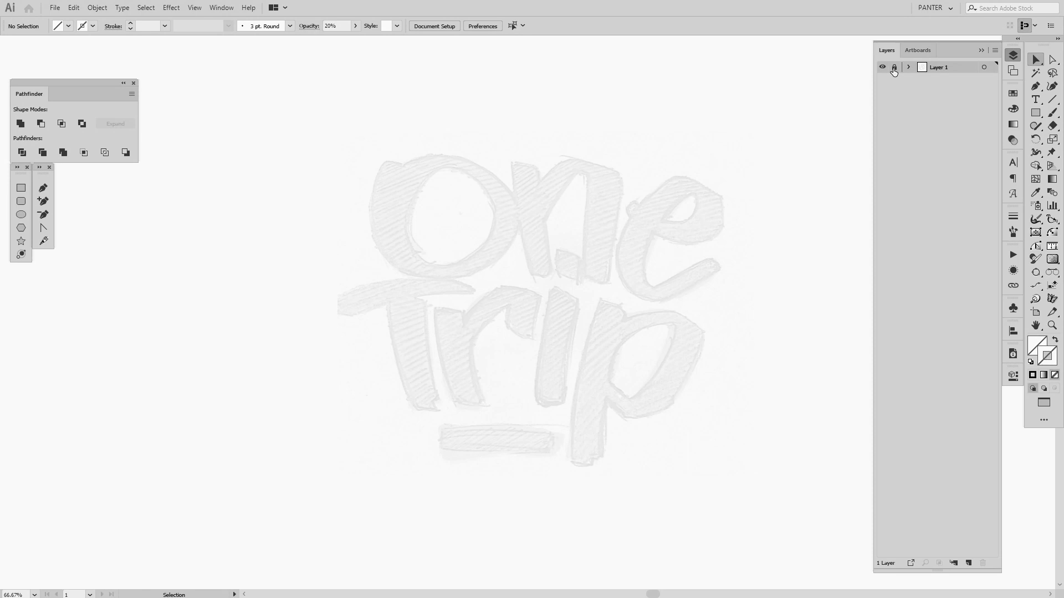
{"action": "left_click", "coordinate": [969, 563]}
Step: Set a solid black stroke with no fill and activate the Pen tool
{"action": "left_click", "coordinate": [1034, 375]}
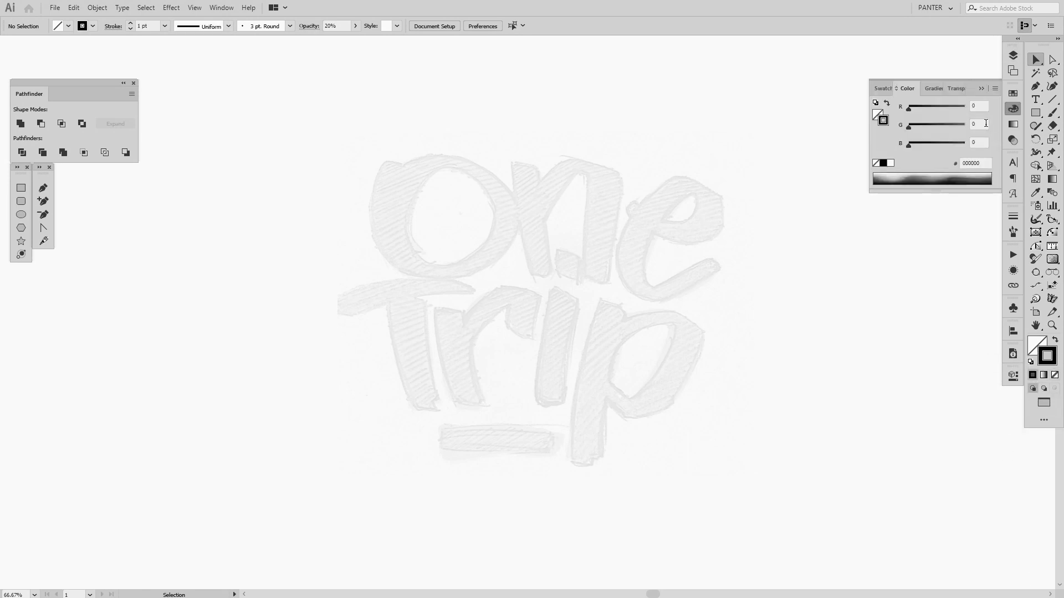
{"action": "left_click", "coordinate": [981, 89]}
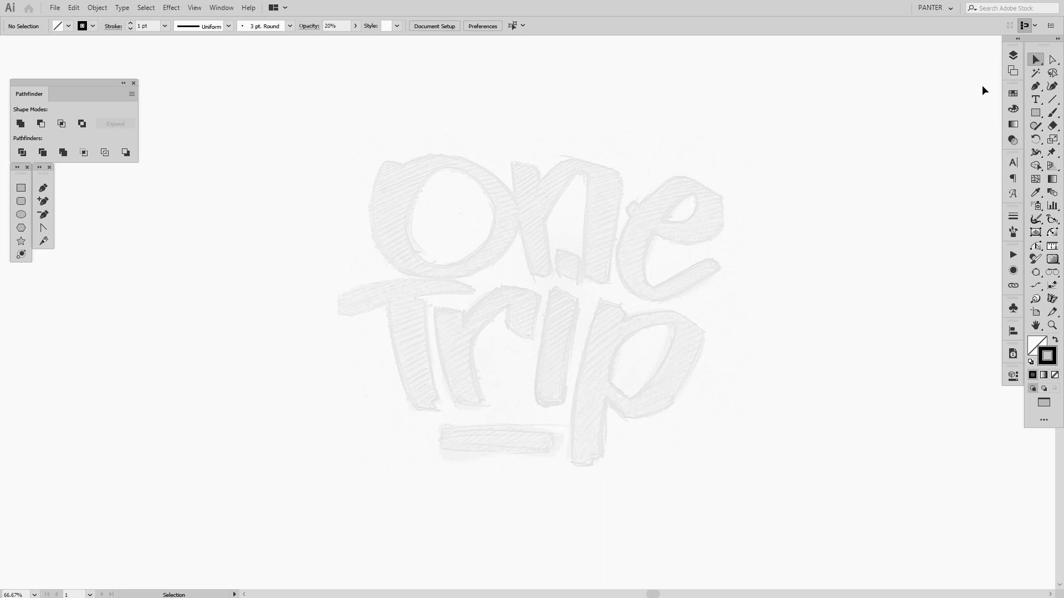
{"action": "key", "text": "p"}
{"action": "left_click_drag", "start_coordinate": [1037, 88], "coordinate": [991, 91]}
{"action": "scroll", "coordinate": [403, 135], "scroll_direction": "up", "scroll_amount": 2}
{"action": "key", "text": "p"}
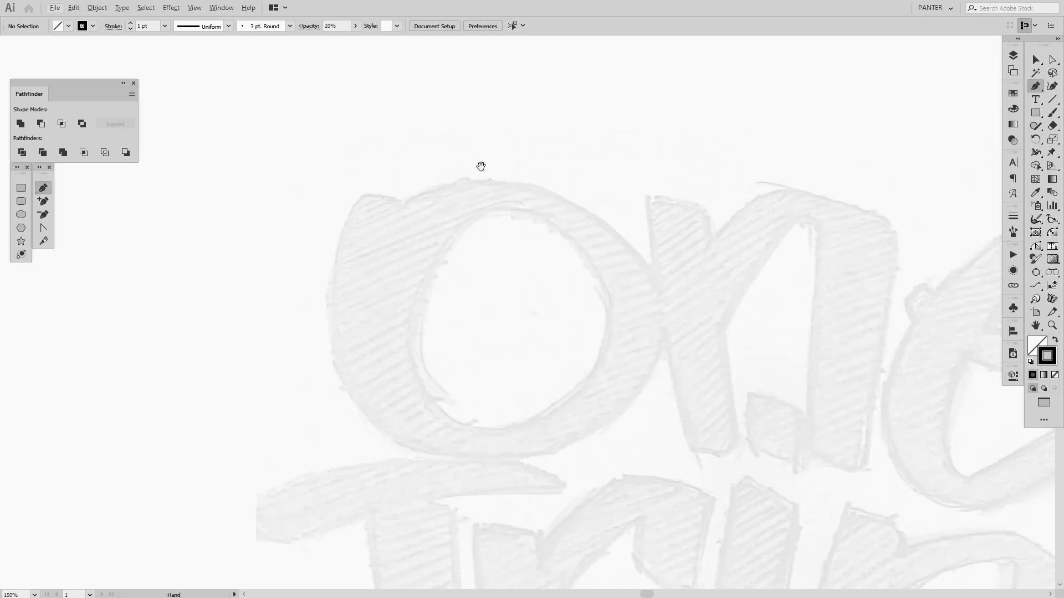
Step: Draw a circle about 238 px in diameter over the letter O and display its anchor point handles
{"action": "left_click_drag", "start_coordinate": [480, 164], "coordinate": [437, 142]}
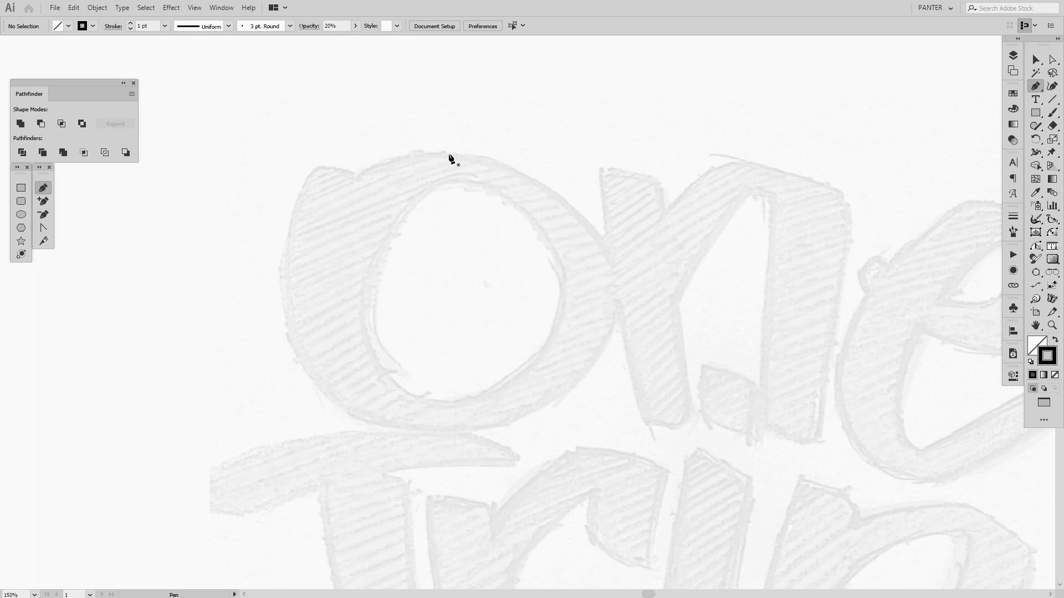
{"action": "left_click", "coordinate": [21, 215]}
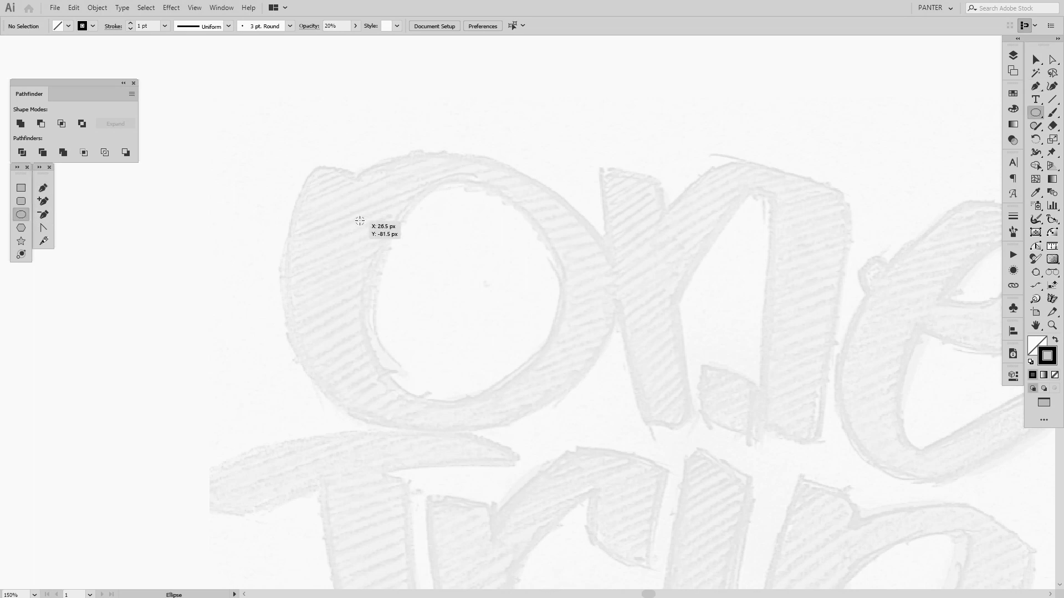
{"action": "left_click_drag", "start_coordinate": [380, 216], "coordinate": [521, 314]}
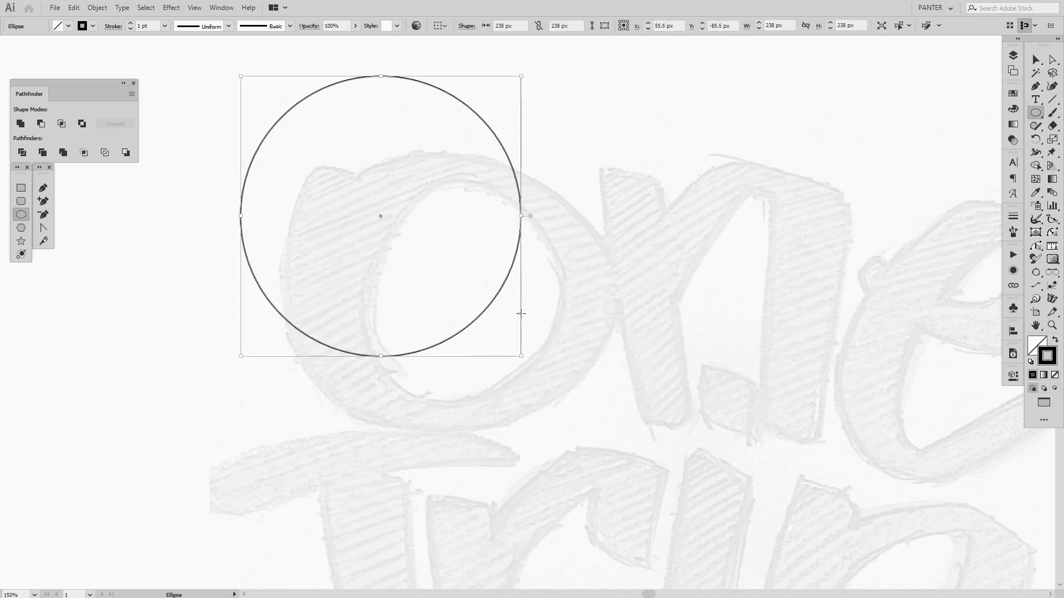
{"action": "left_click_drag", "start_coordinate": [519, 238], "coordinate": [530, 257]}
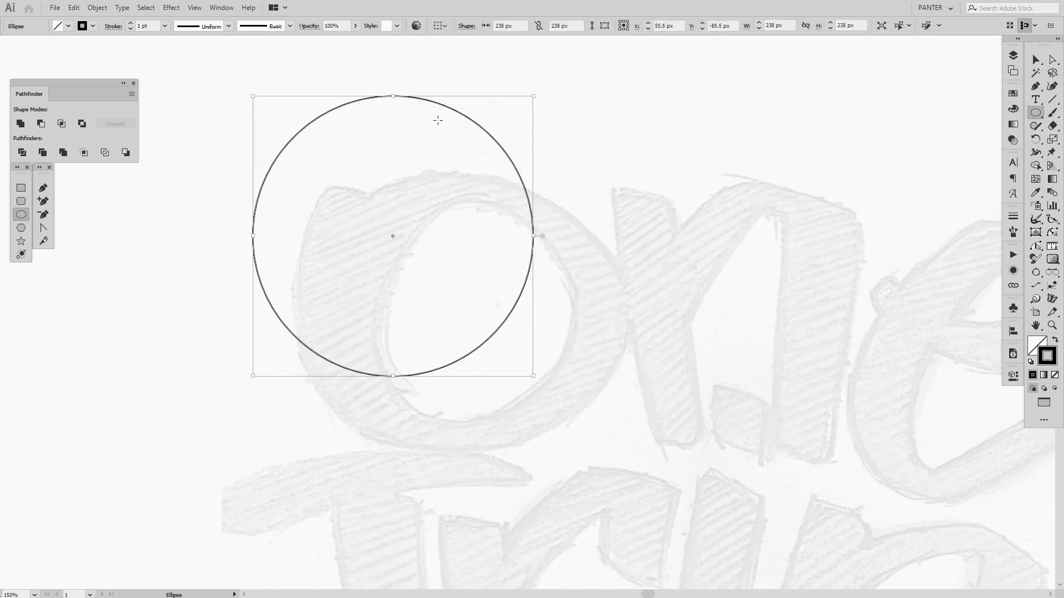
{"action": "key", "text": "a"}
{"action": "left_click_drag", "start_coordinate": [375, 118], "coordinate": [375, 111]}
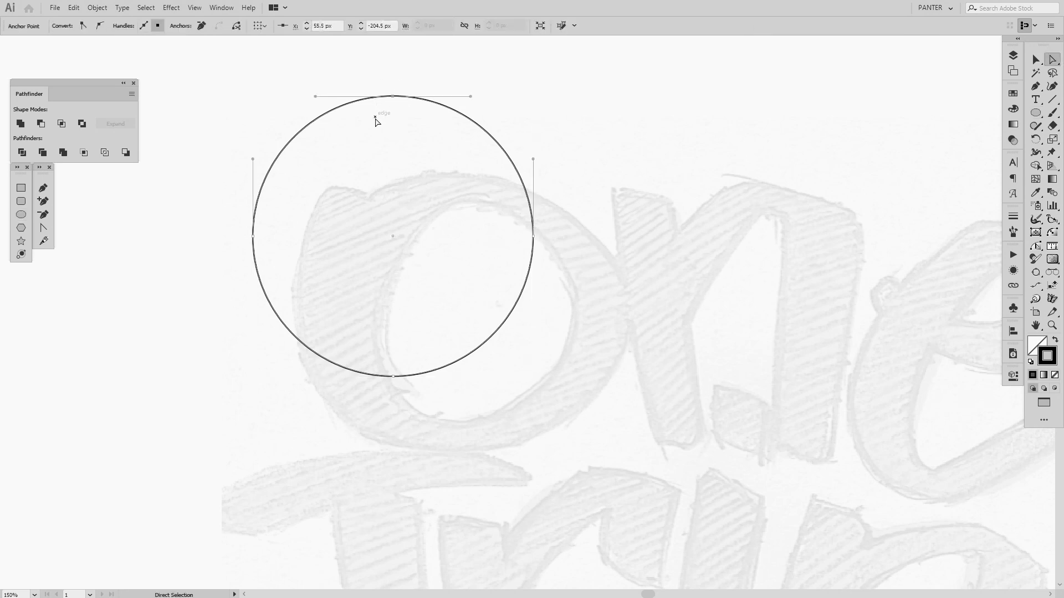
{"action": "left_click_drag", "start_coordinate": [249, 97], "coordinate": [582, 393]}
{"action": "left_click_drag", "start_coordinate": [571, 299], "coordinate": [488, 195]}
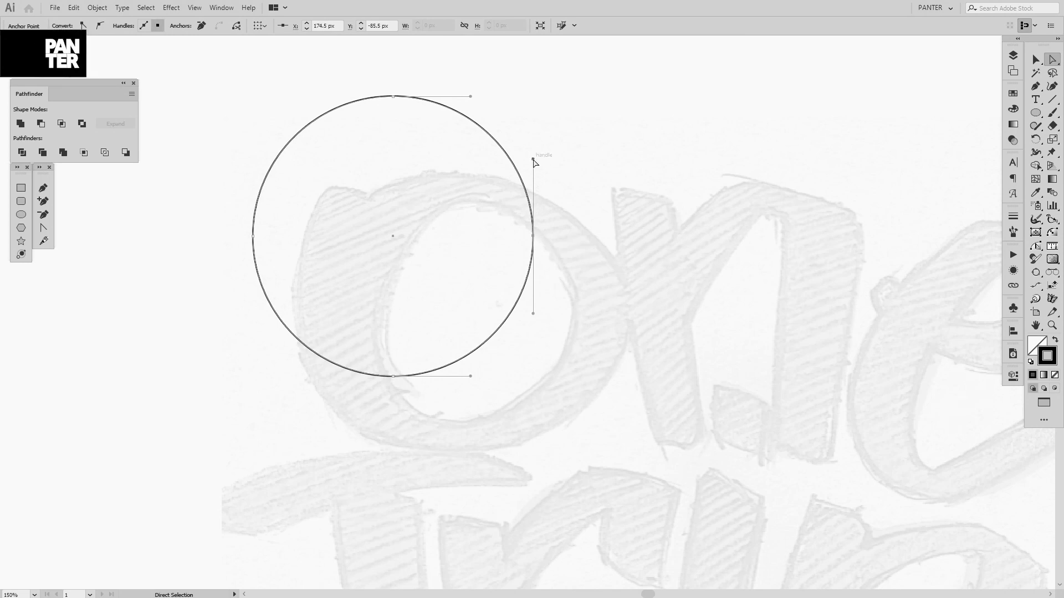
Step: Try reshaping the circle's right anchor handle, then undo that and delete the whole circle
{"action": "left_click_drag", "start_coordinate": [533, 159], "coordinate": [506, 165]}
{"action": "key", "text": "ctrl+z"}
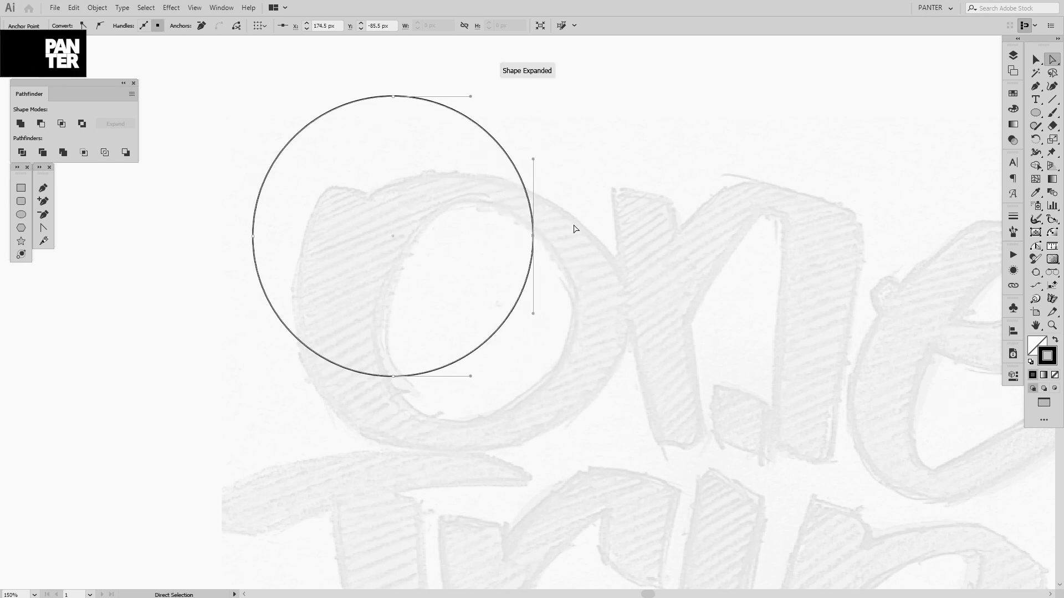
{"action": "key", "text": "Delete"}
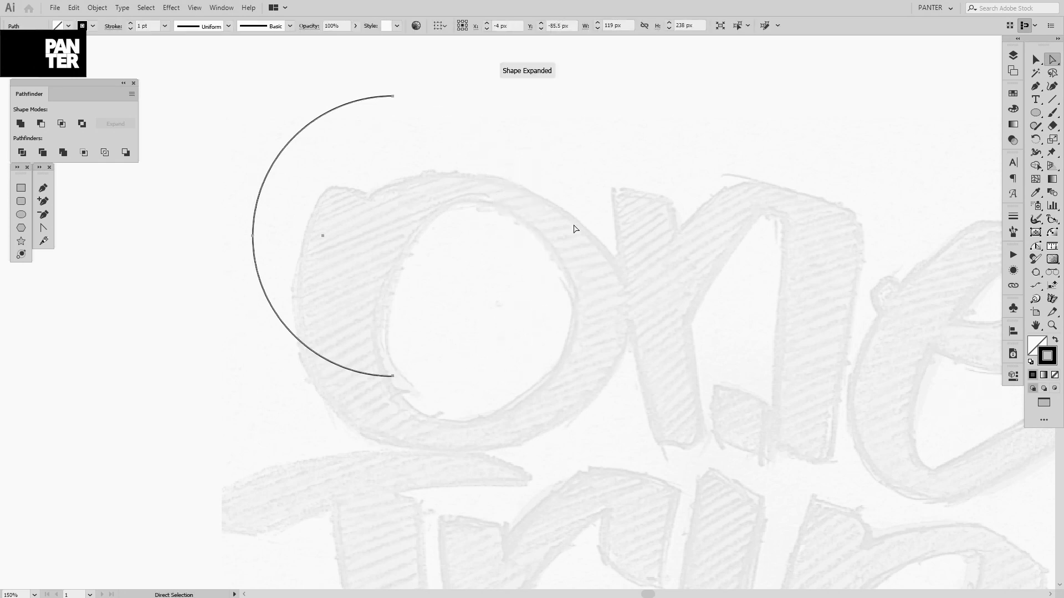
{"action": "key", "text": "Delete"}
Step: Trace the O's outer curve from its top to its right extreme with the Pen tool and adjust both handles to fit the sketch
{"action": "key", "text": "p"}
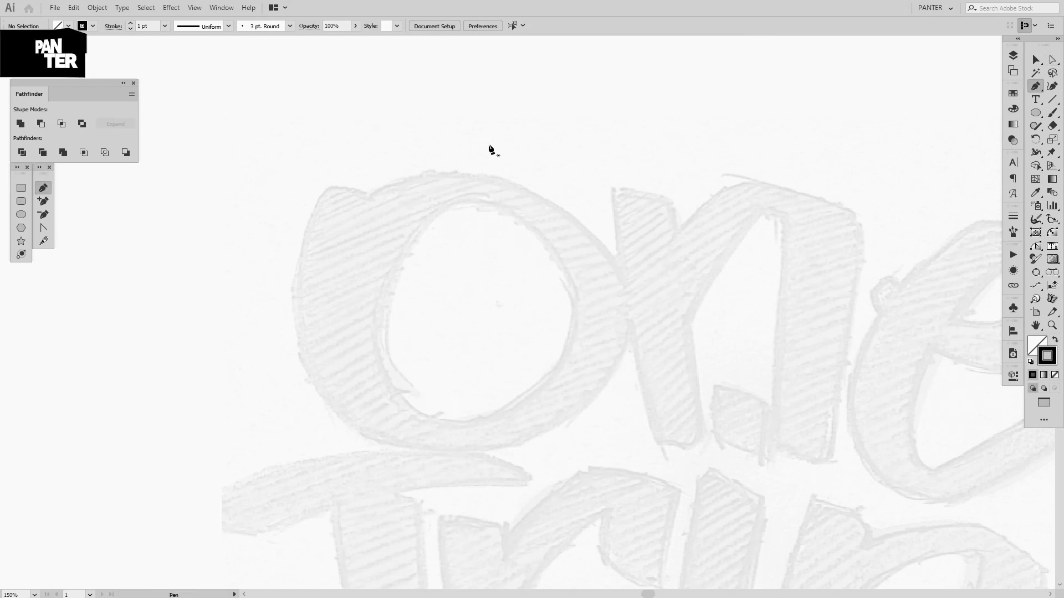
{"action": "left_click_drag", "start_coordinate": [460, 174], "coordinate": [556, 175]}
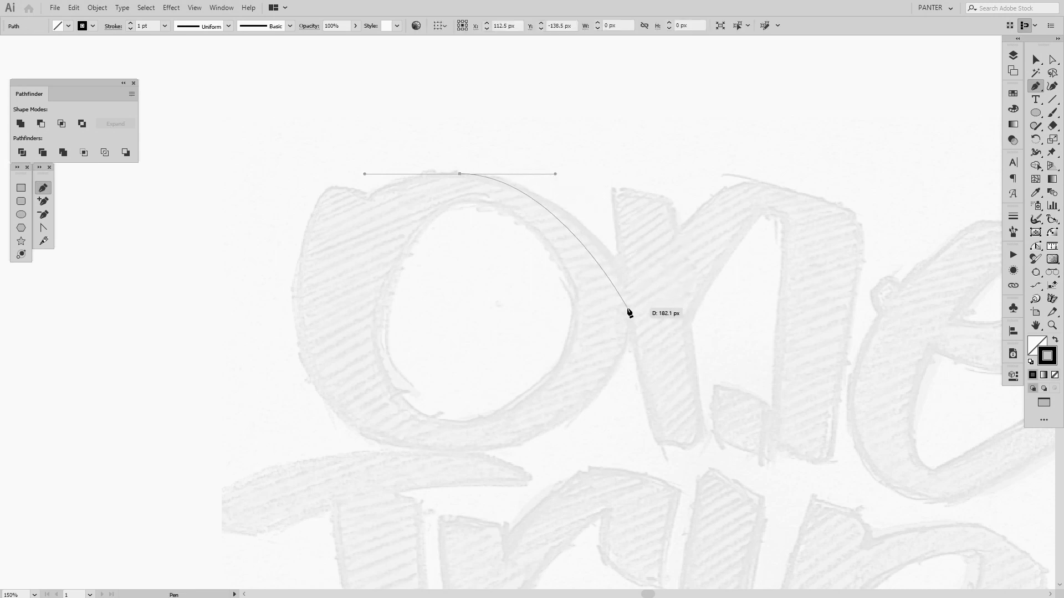
{"action": "left_click_drag", "start_coordinate": [629, 305], "coordinate": [638, 349]}
{"action": "key", "text": "ctrl+z"}
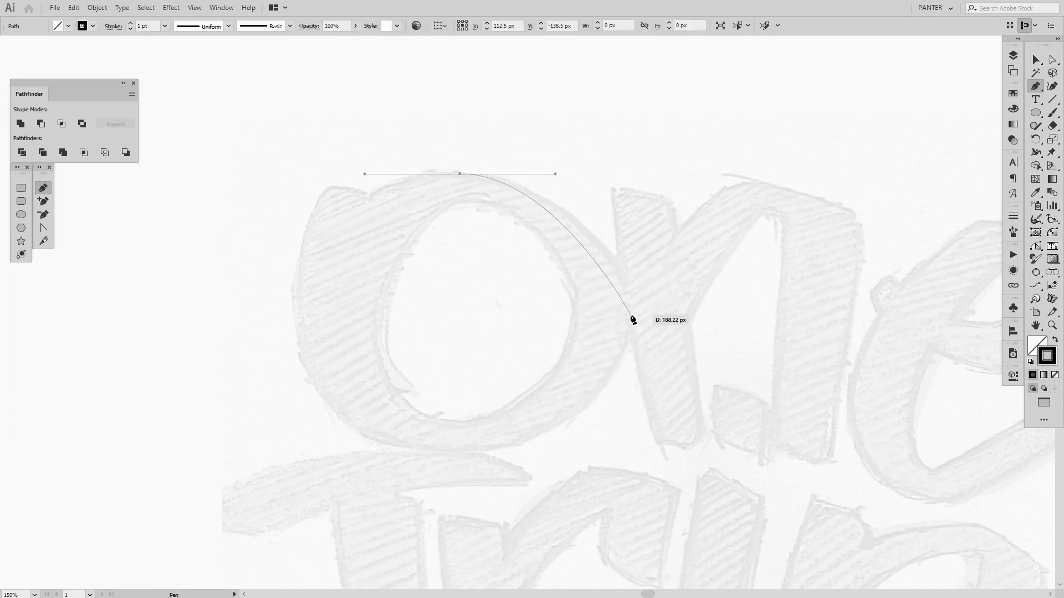
{"action": "left_click_drag", "start_coordinate": [628, 313], "coordinate": [634, 360]}
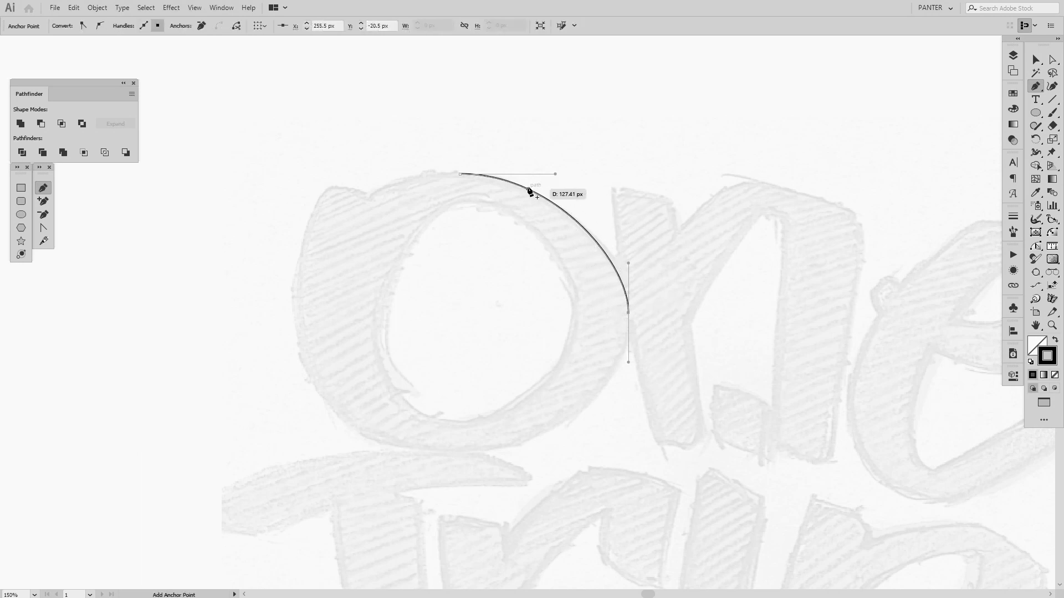
{"action": "left_click_drag", "start_coordinate": [555, 174], "coordinate": [544, 174]}
{"action": "left_click_drag", "start_coordinate": [628, 263], "coordinate": [633, 250]}
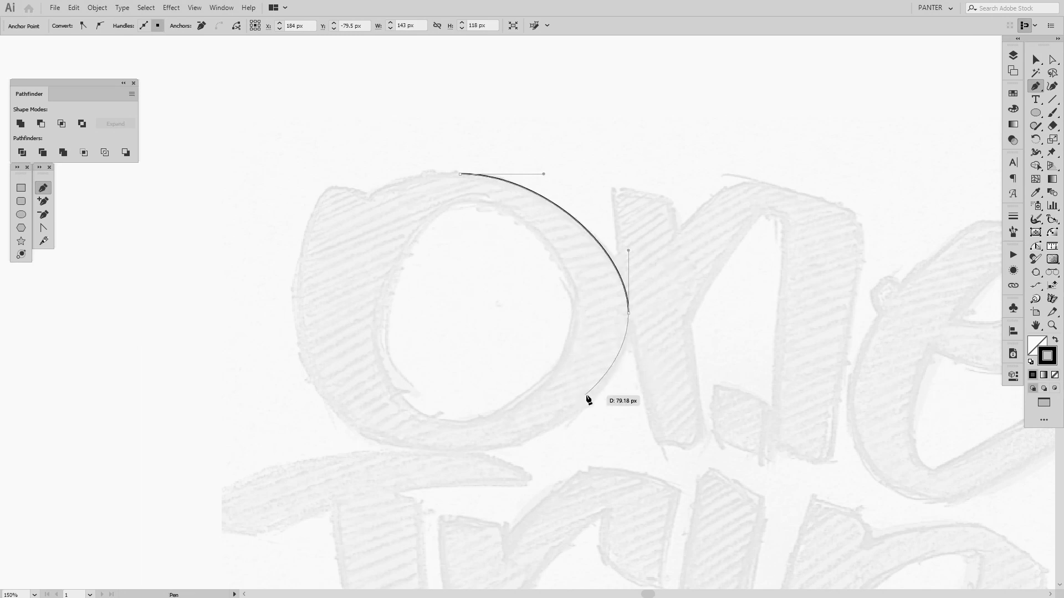
Step: Extend the O's outer path to an anchor at the letter's bottom extreme with horizontal handles
{"action": "left_click_drag", "start_coordinate": [588, 399], "coordinate": [598, 354]}
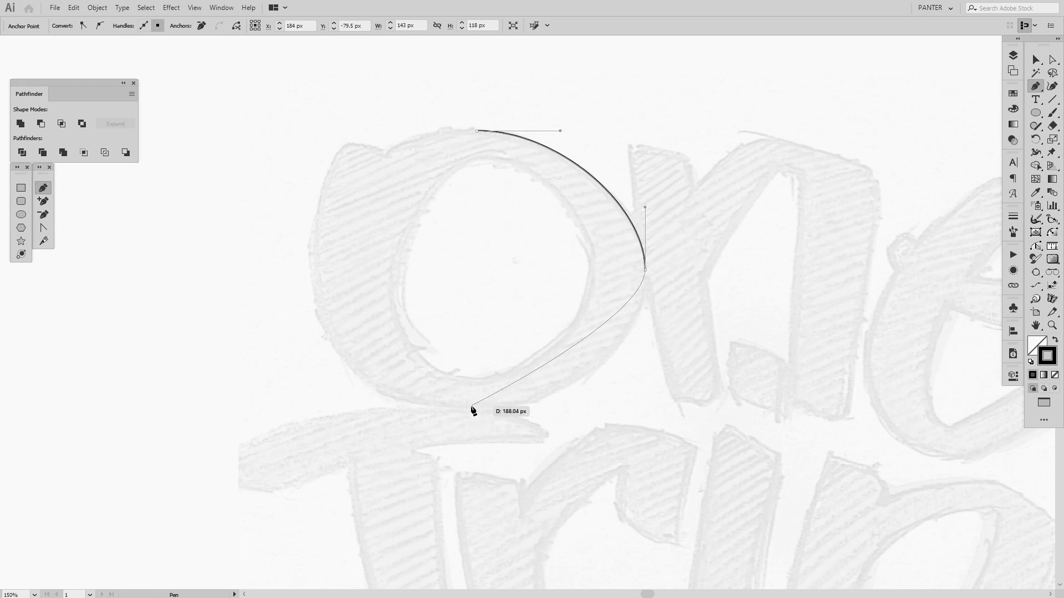
{"action": "left_click_drag", "start_coordinate": [475, 407], "coordinate": [346, 405]}
{"action": "left_click_drag", "start_coordinate": [350, 292], "coordinate": [391, 318]}
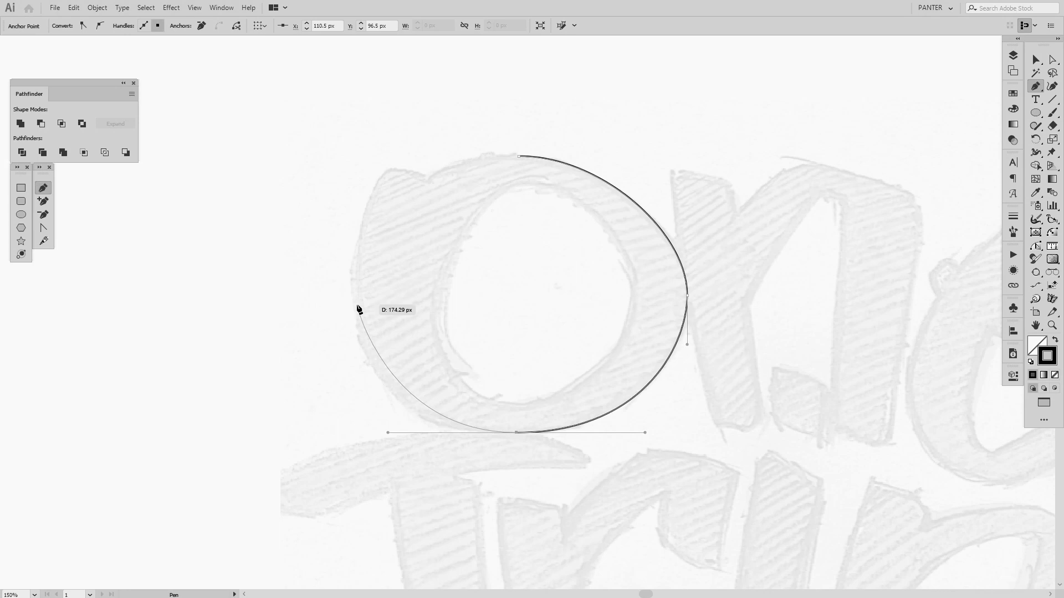
Step: Try continuing the O's outline through a vertical-handled left anchor to its upper-left corner, then undo both anchors
{"action": "mouse_move", "coordinate": [357, 304]}
{"action": "left_mouse_down"}
{"action": "mouse_move", "coordinate": [354, 255]}
{"action": "mouse_move", "coordinate": [353, 265]}
{"action": "left_mouse_up"}
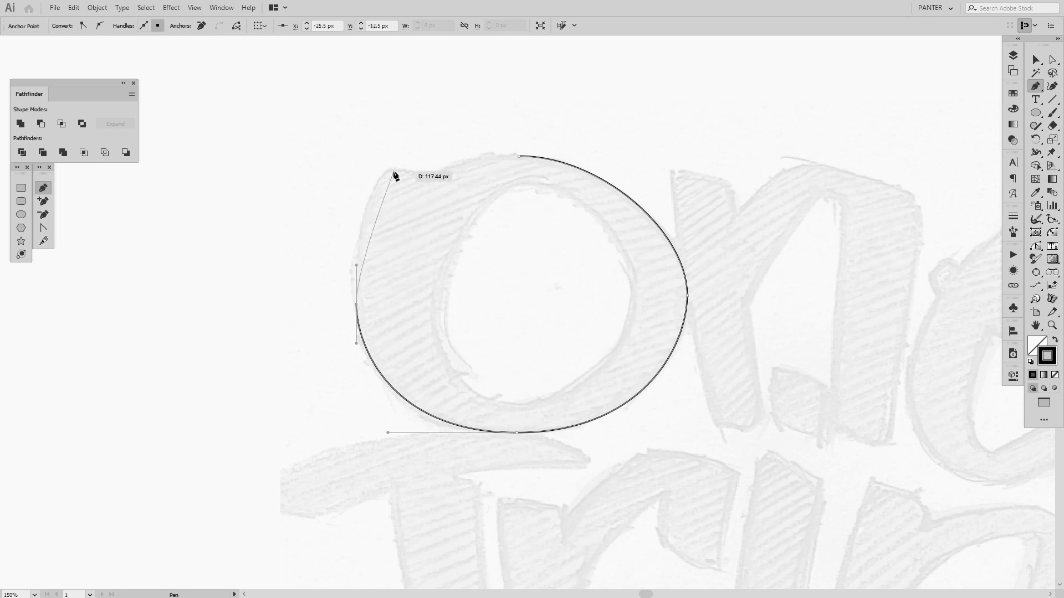
{"action": "left_click_drag", "start_coordinate": [393, 171], "coordinate": [424, 152]}
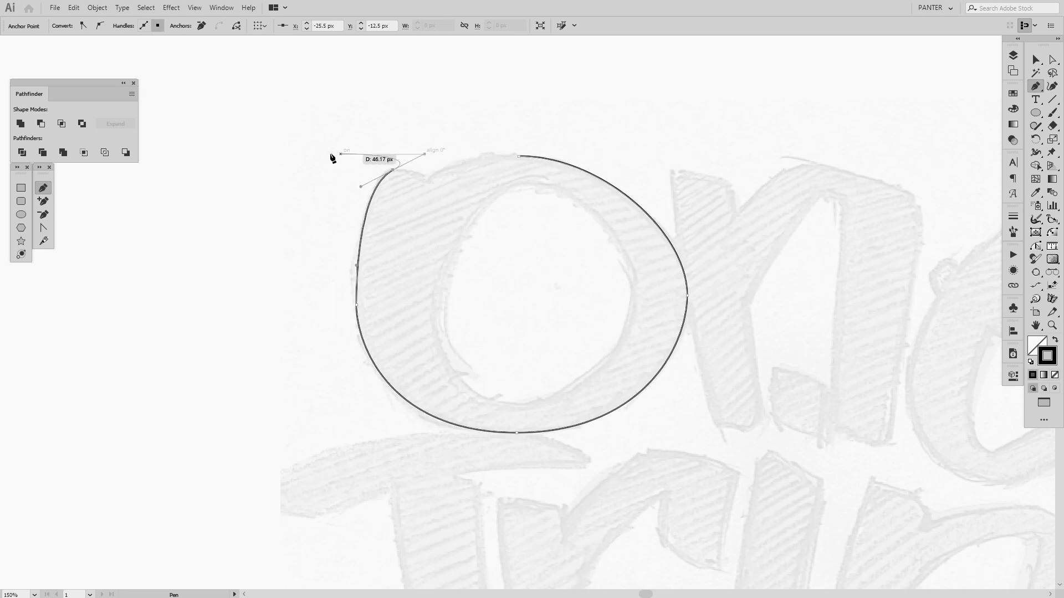
{"action": "scroll", "coordinate": [330, 155], "scroll_direction": "up", "scroll_amount": 1}
{"action": "left_click_drag", "start_coordinate": [340, 165], "coordinate": [360, 152]}
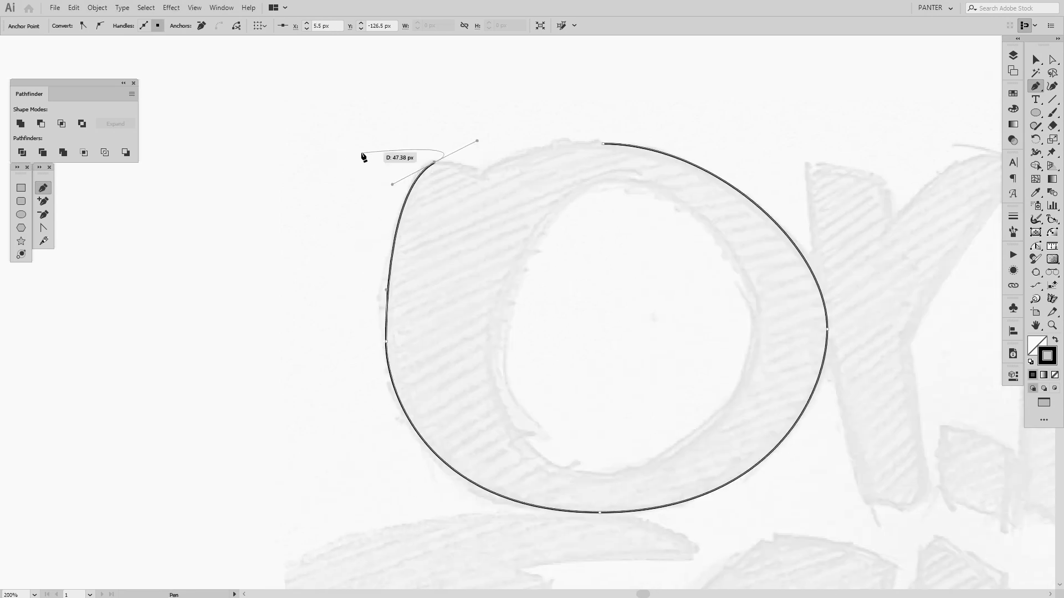
{"action": "key", "text": "ctrl+z"}
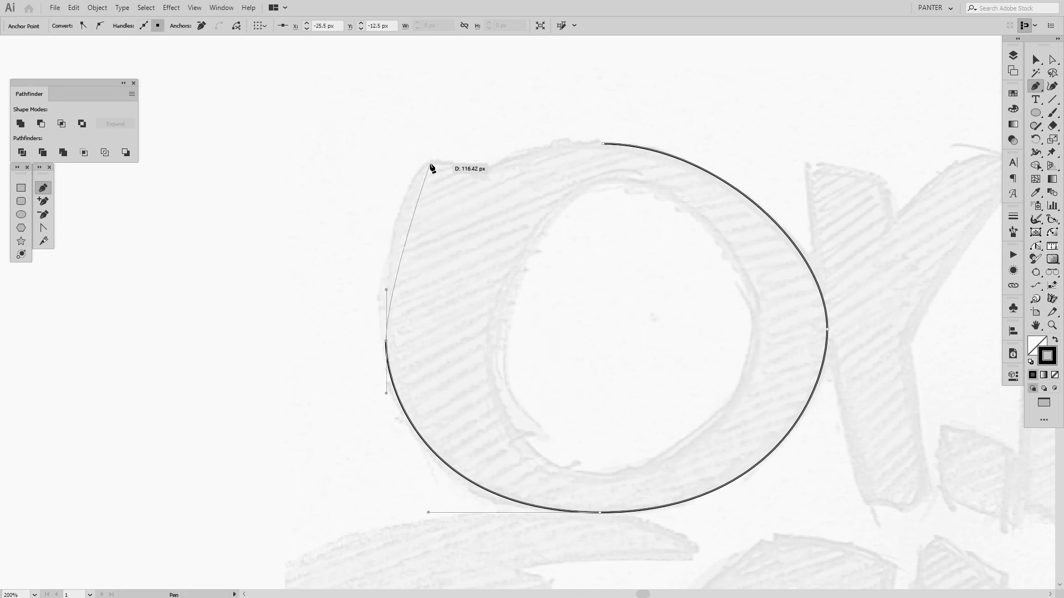
{"action": "key", "text": "ctrl+z"}
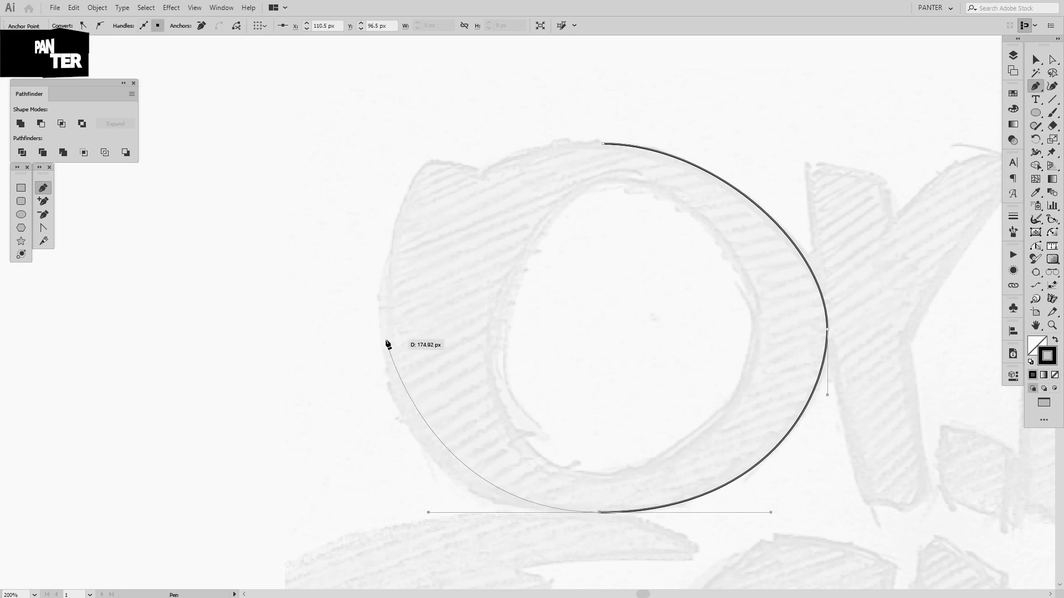
Step: Add the O's left anchor with slightly tilted handles and shorten the bottom anchor's left handle to fit the sketch
{"action": "left_click_drag", "start_coordinate": [386, 340], "coordinate": [379, 270]}
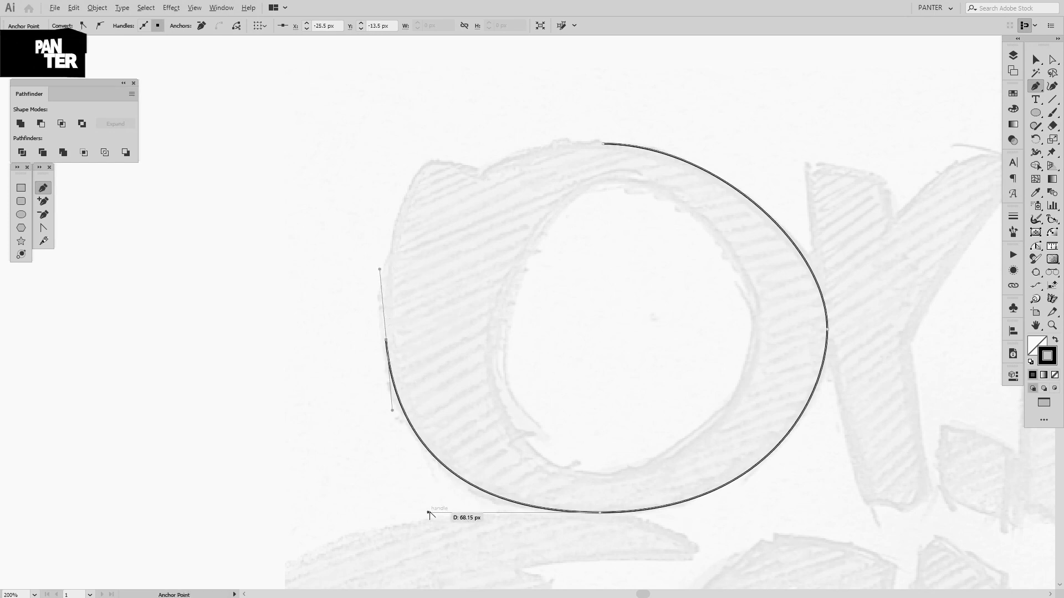
{"action": "left_click_drag", "start_coordinate": [428, 513], "coordinate": [436, 512]}
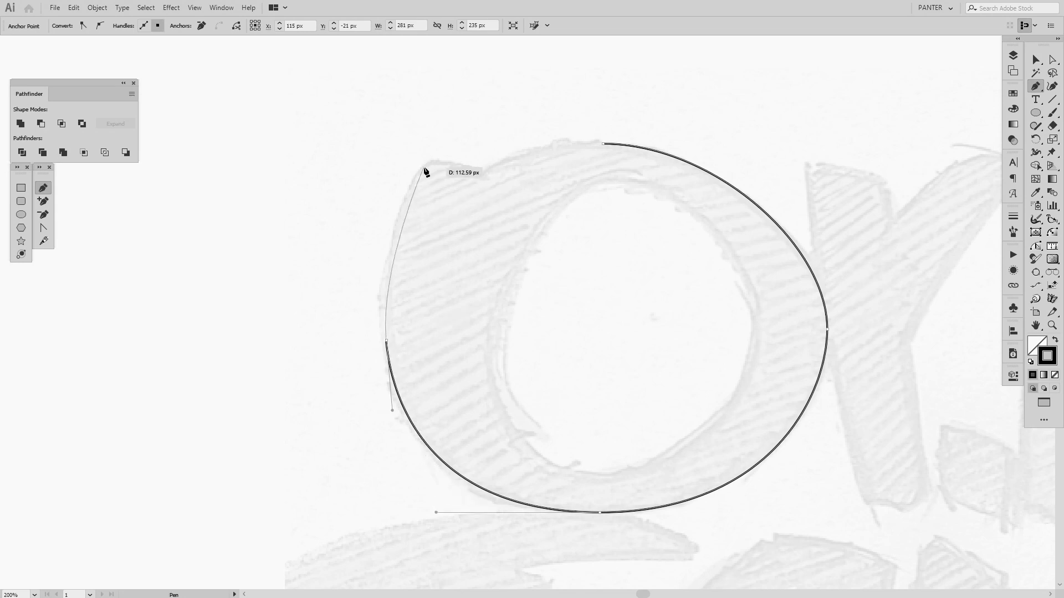
Step: Trace the O's upper-left corner and notch with the Pen tool, close the outer outline at its top anchor and deselect it
{"action": "mouse_move", "coordinate": [424, 168]}
{"action": "left_mouse_down"}
{"action": "mouse_move", "coordinate": [441, 142]}
{"action": "mouse_move", "coordinate": [449, 164]}
{"action": "mouse_move", "coordinate": [442, 148]}
{"action": "mouse_move", "coordinate": [432, 156]}
{"action": "left_mouse_up"}
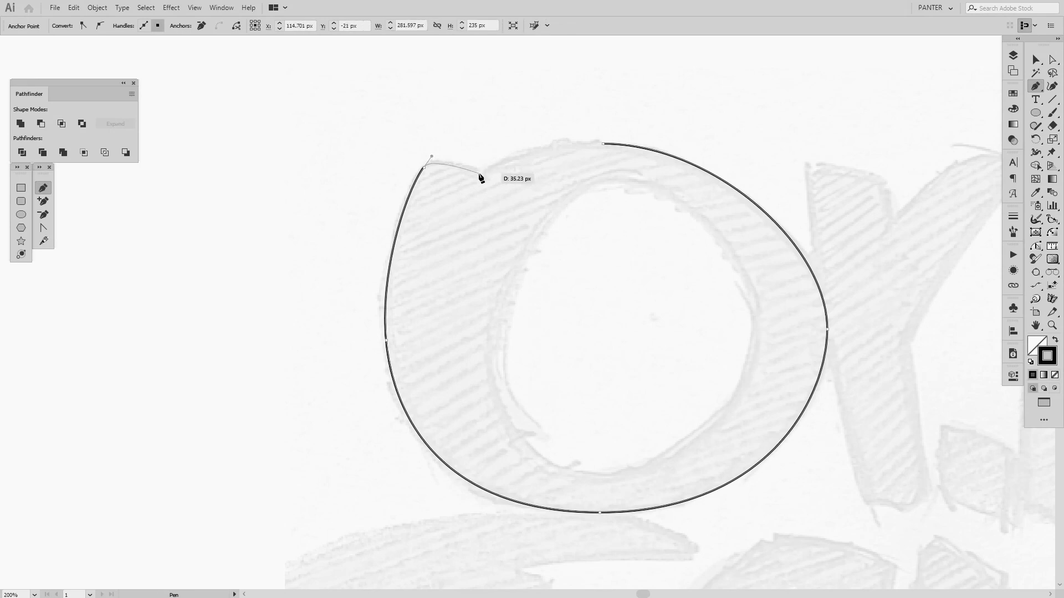
{"action": "left_click_drag", "start_coordinate": [481, 177], "coordinate": [516, 144]}
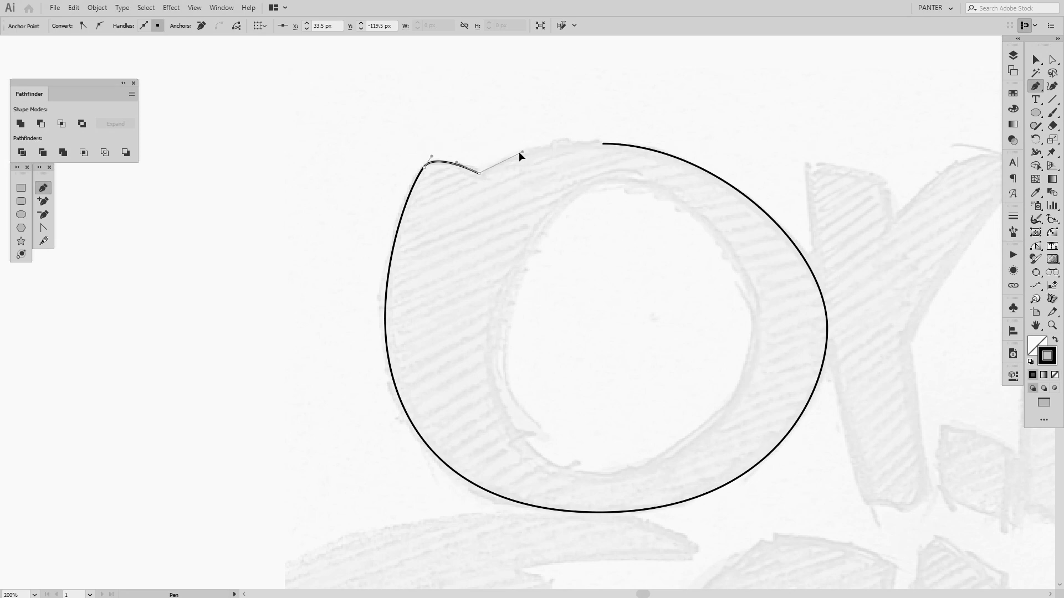
{"action": "left_click", "coordinate": [603, 143]}
{"action": "left_click_drag", "start_coordinate": [603, 144], "coordinate": [642, 148]}
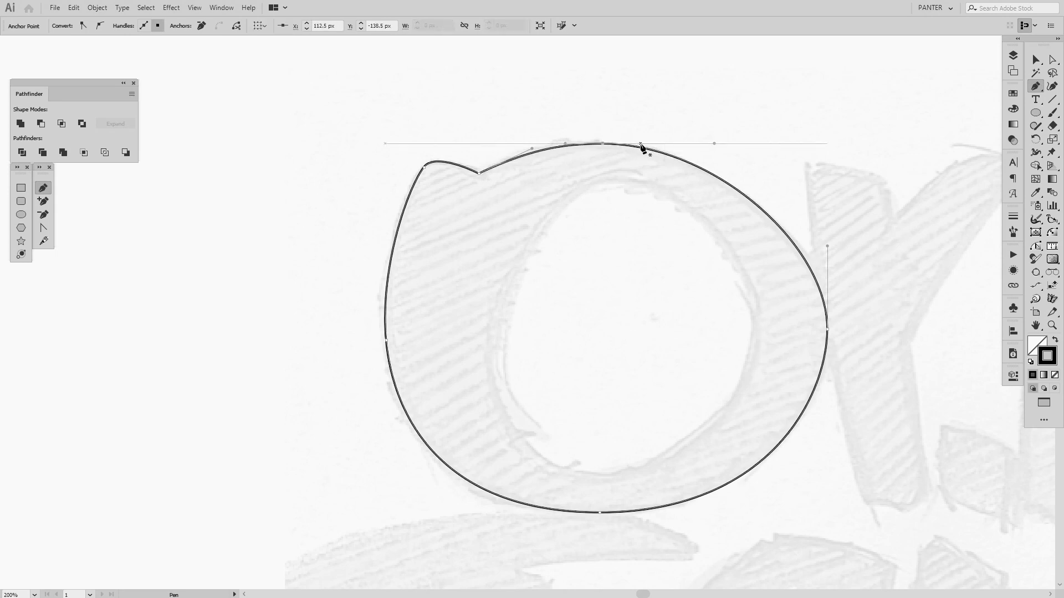
{"action": "key", "text": "a"}
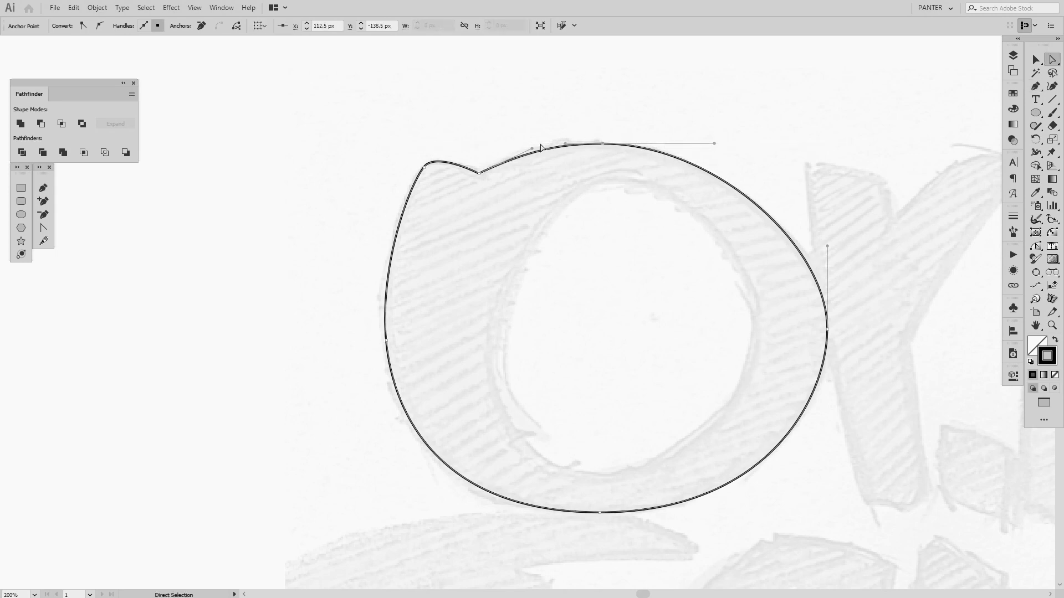
{"action": "left_click", "coordinate": [510, 127]}
Step: Turn off Snap to Pixel so anchors can be placed freely
{"action": "key", "text": "space"}
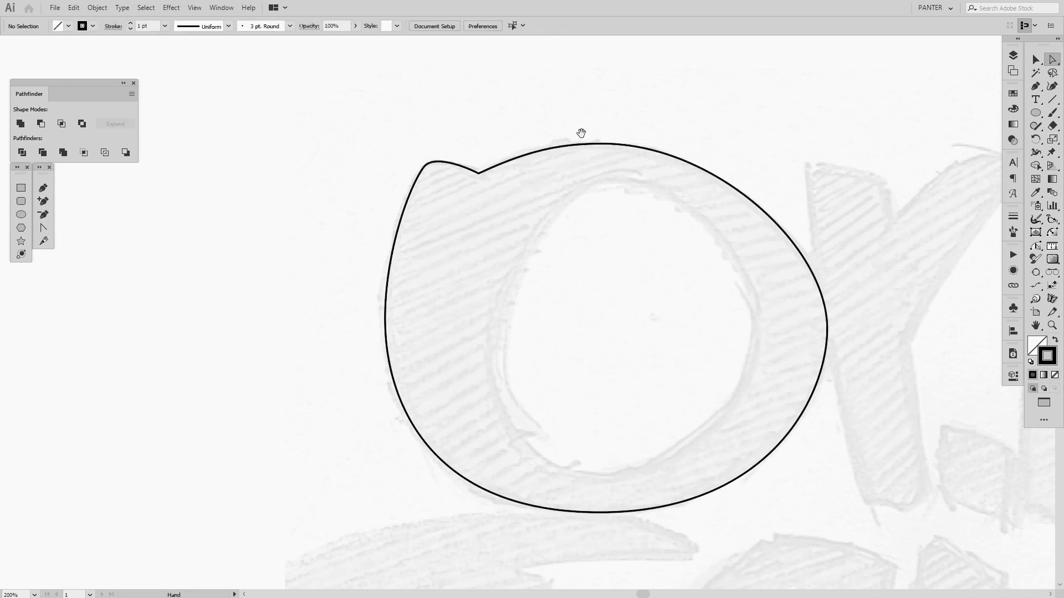
{"action": "left_click_drag", "start_coordinate": [582, 133], "coordinate": [527, 116]}
{"action": "left_click", "coordinate": [194, 8]}
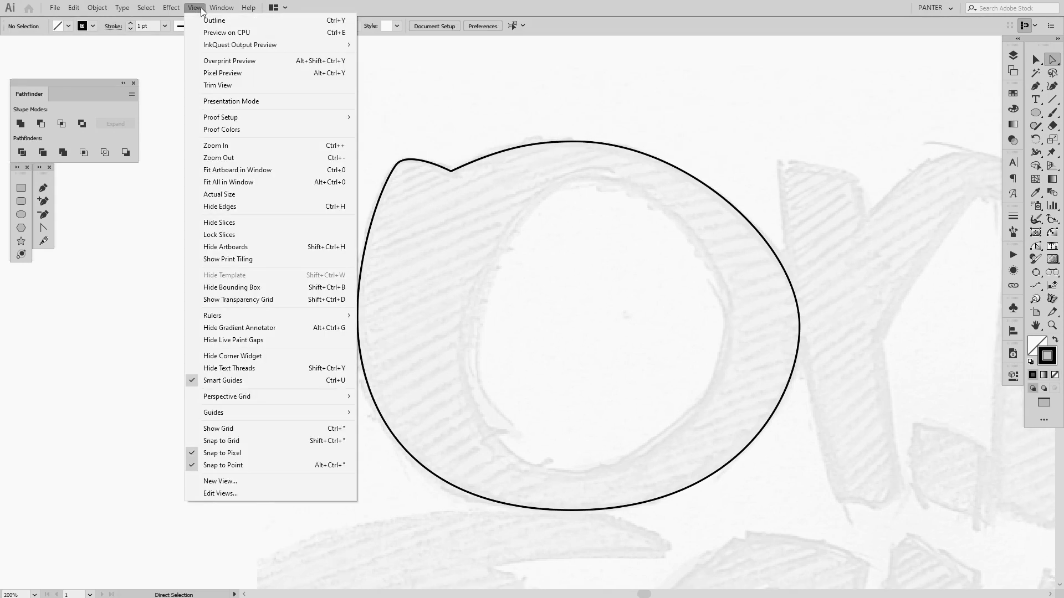
{"action": "left_click", "coordinate": [225, 454]}
Step: Examine the closed outer outline of the O against the sketch up close and as a whole
{"action": "scroll", "coordinate": [491, 205], "scroll_direction": "up", "scroll_amount": 2}
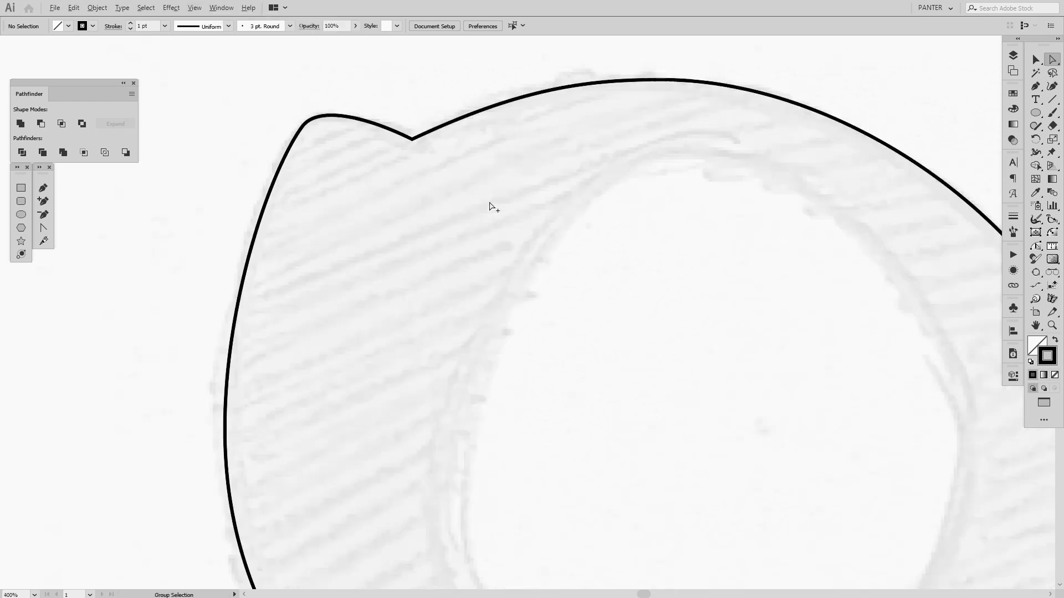
{"action": "key", "text": "space"}
{"action": "left_click_drag", "start_coordinate": [608, 258], "coordinate": [499, 207]}
{"action": "scroll", "coordinate": [502, 209], "scroll_direction": "down", "scroll_amount": 2}
{"action": "mouse_move", "coordinate": [539, 245]}
{"action": "left_mouse_down"}
{"action": "mouse_move", "coordinate": [528, 252]}
{"action": "mouse_move", "coordinate": [541, 240]}
{"action": "left_mouse_up"}
{"action": "scroll", "coordinate": [530, 254], "scroll_direction": "down", "scroll_amount": 2}
{"action": "scroll", "coordinate": [532, 256], "scroll_direction": "up", "scroll_amount": 3}
{"action": "key", "text": "space"}
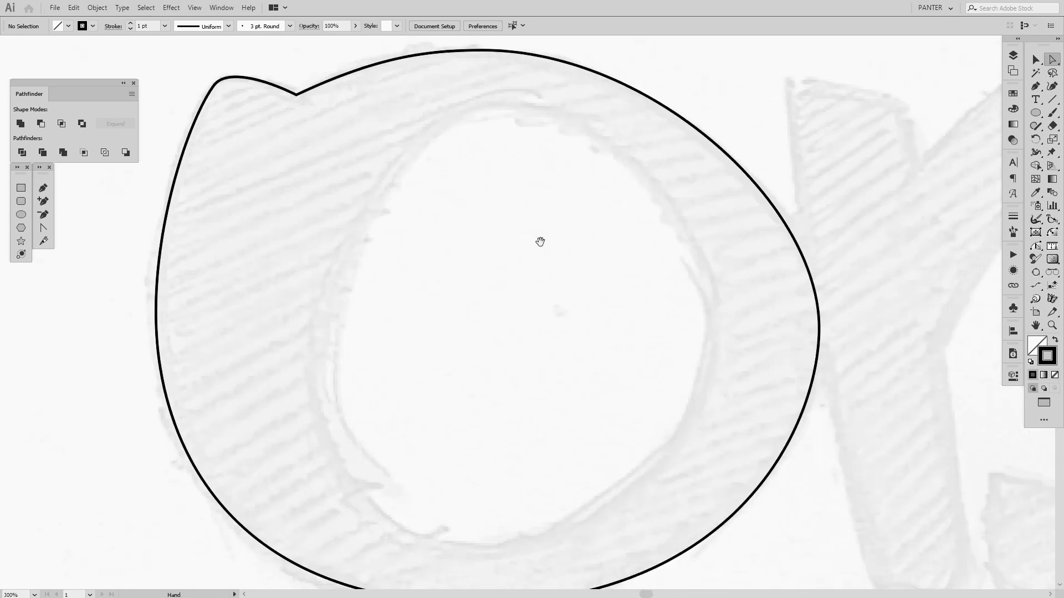
{"action": "scroll", "coordinate": [541, 244], "scroll_direction": "down", "scroll_amount": 1}
Step: Try starting the O's inner outline with a long-handled horizontal anchor at the counter's top, and discard it
{"action": "left_click", "coordinate": [41, 189]}
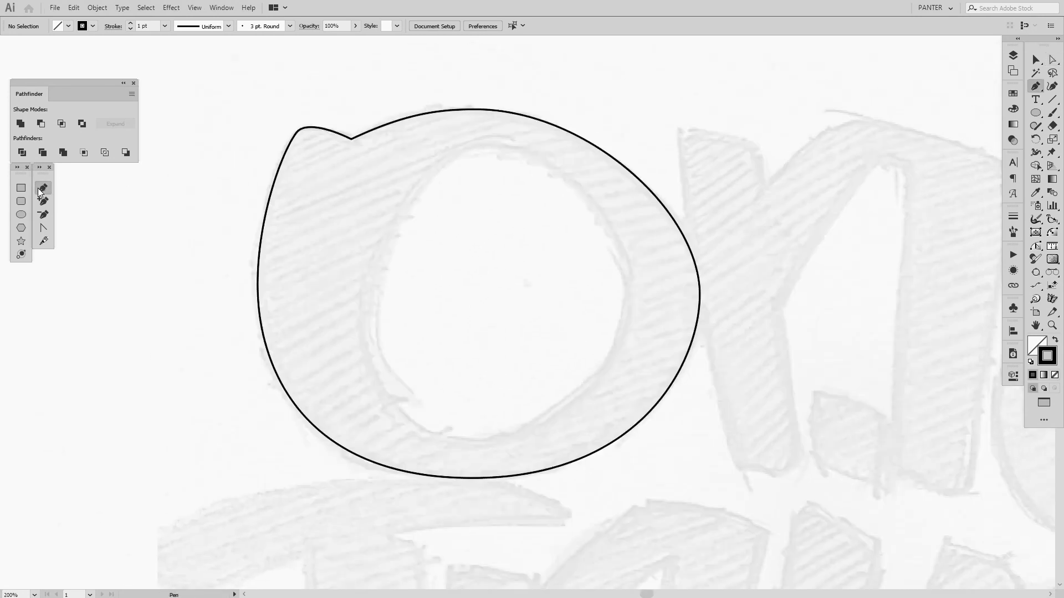
{"action": "scroll", "coordinate": [494, 209], "scroll_direction": "left", "scroll_amount": 2}
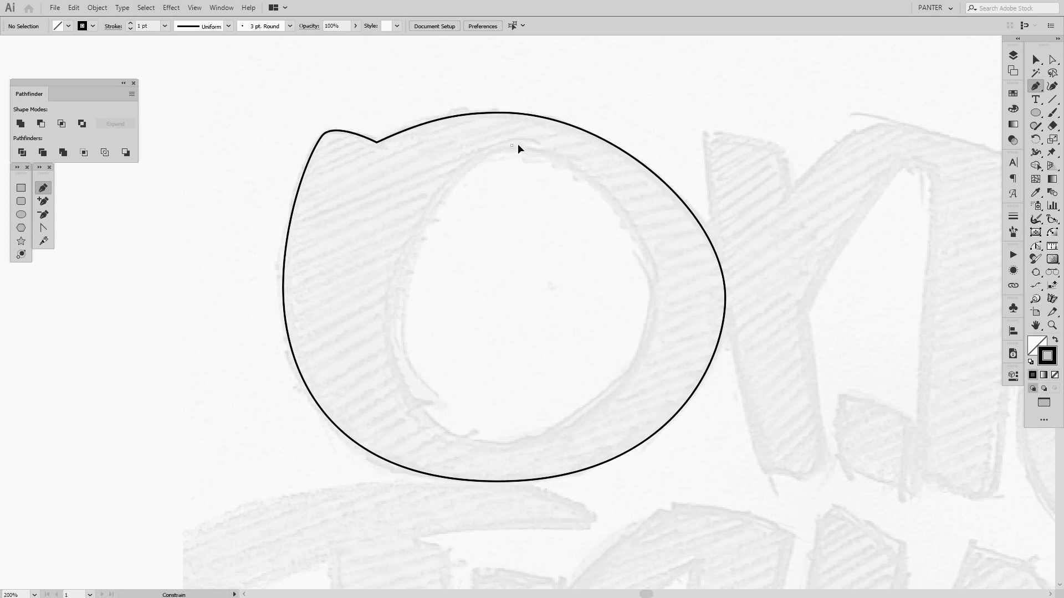
{"action": "left_click_drag", "start_coordinate": [586, 145], "coordinate": [595, 145]}
{"action": "mouse_move", "coordinate": [595, 146]}
{"action": "left_mouse_down"}
{"action": "mouse_move", "coordinate": [528, 145]}
{"action": "mouse_move", "coordinate": [609, 151]}
{"action": "left_mouse_up"}
{"action": "left_click_drag", "start_coordinate": [717, 158], "coordinate": [727, 159]}
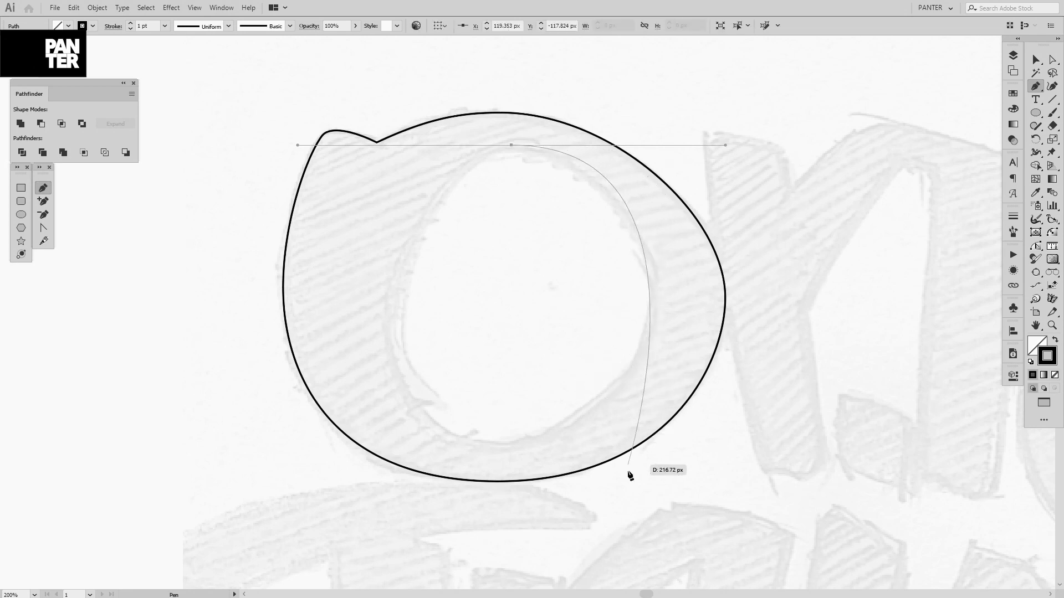
{"action": "left_click", "coordinate": [644, 385], "text": "ctrl"}
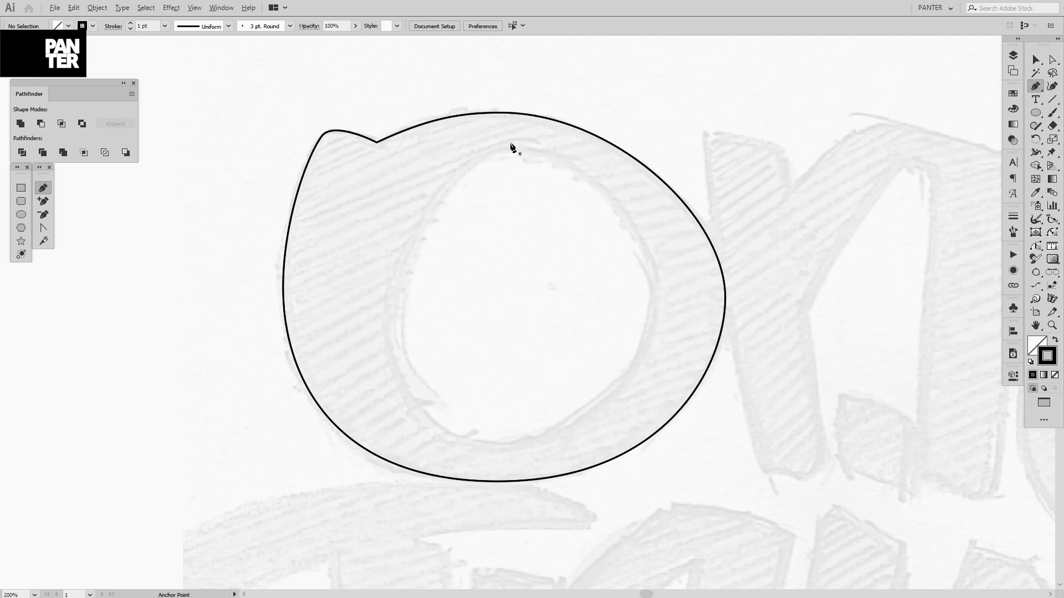
Step: Trace the O's inner outline with the Pen tool from its top through its right extreme to its bottom, fitting the upper-right handles to the sketch
{"action": "left_click_drag", "start_coordinate": [510, 144], "coordinate": [539, 144]}
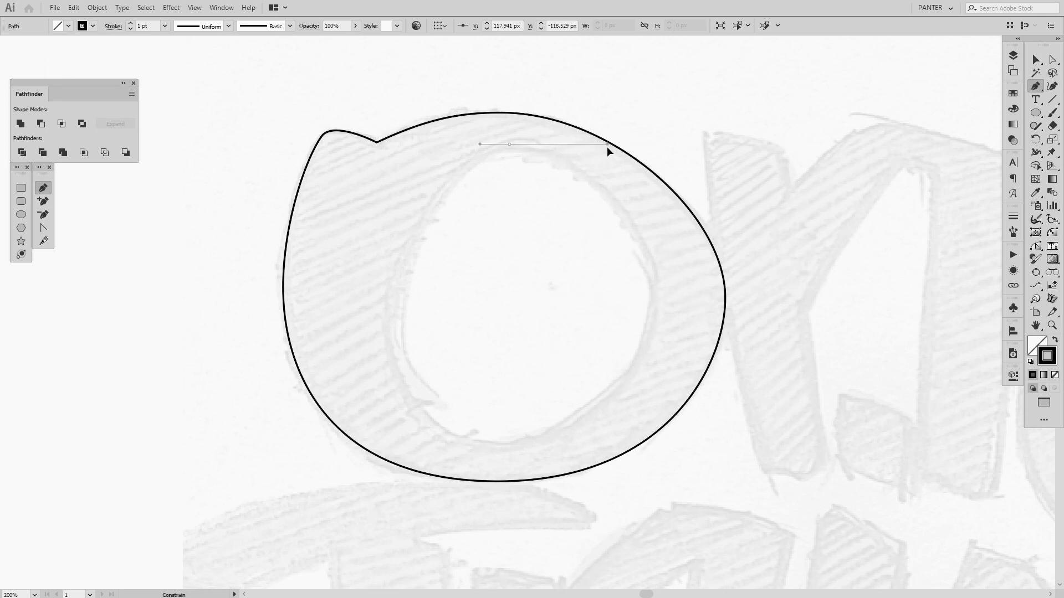
{"action": "left_click_drag", "start_coordinate": [607, 146], "coordinate": [622, 145]}
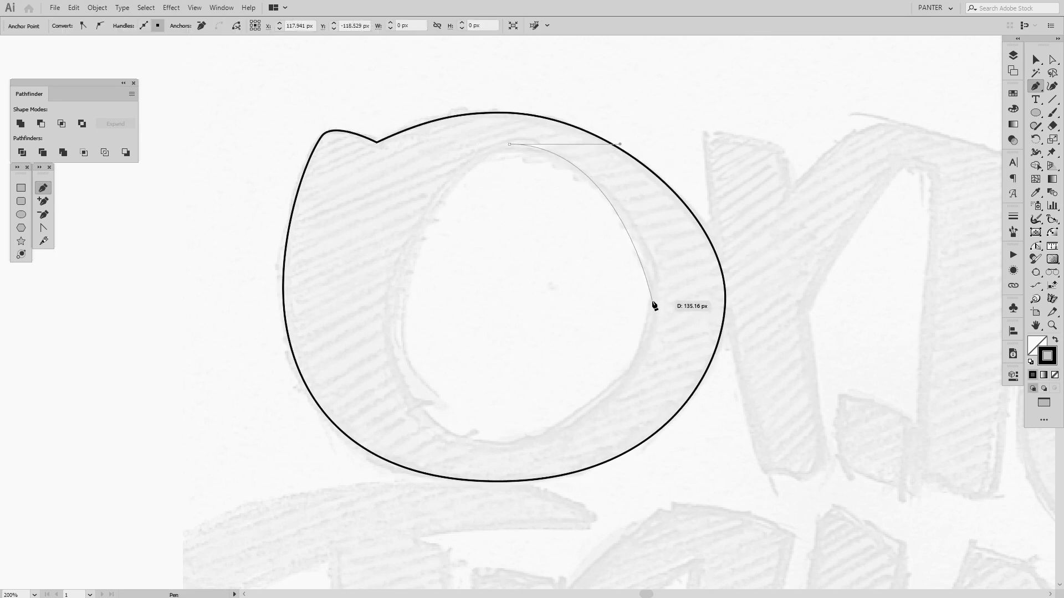
{"action": "left_click_drag", "start_coordinate": [652, 301], "coordinate": [645, 365]}
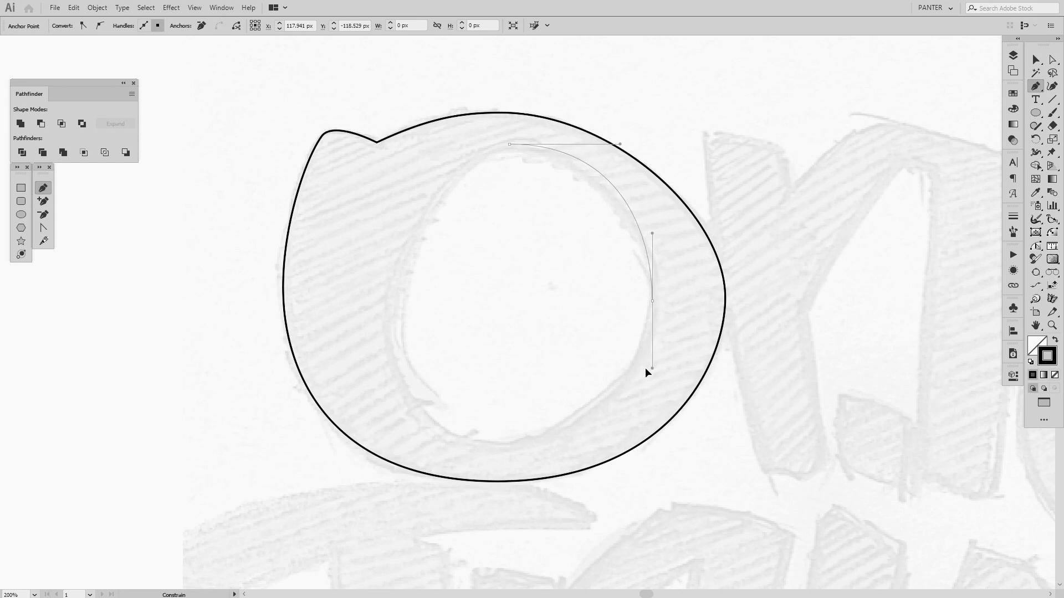
{"action": "left_click_drag", "start_coordinate": [645, 367], "coordinate": [645, 367]}
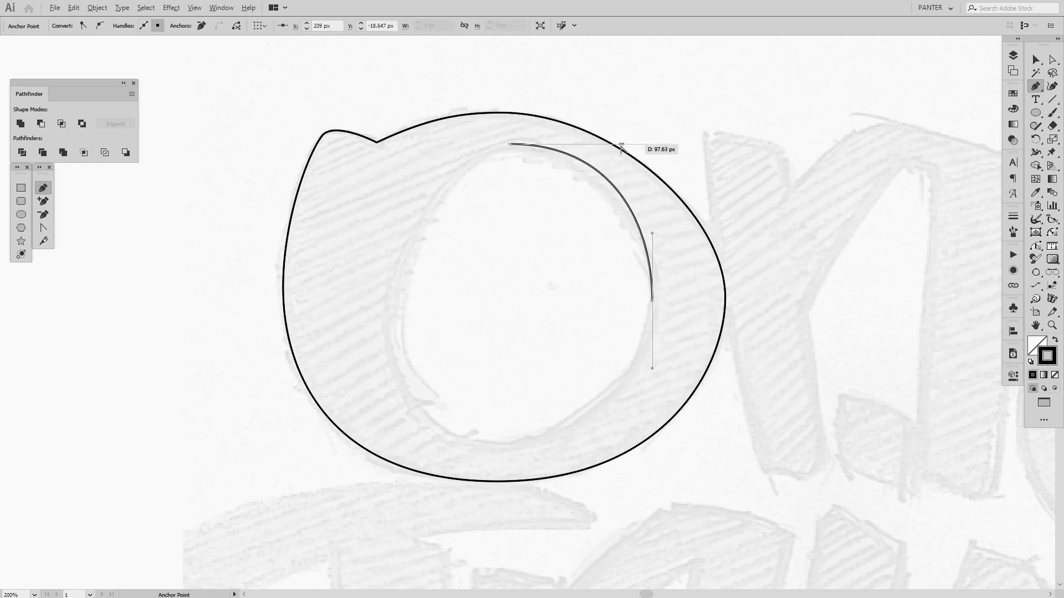
{"action": "left_click_drag", "start_coordinate": [620, 145], "coordinate": [583, 146]}
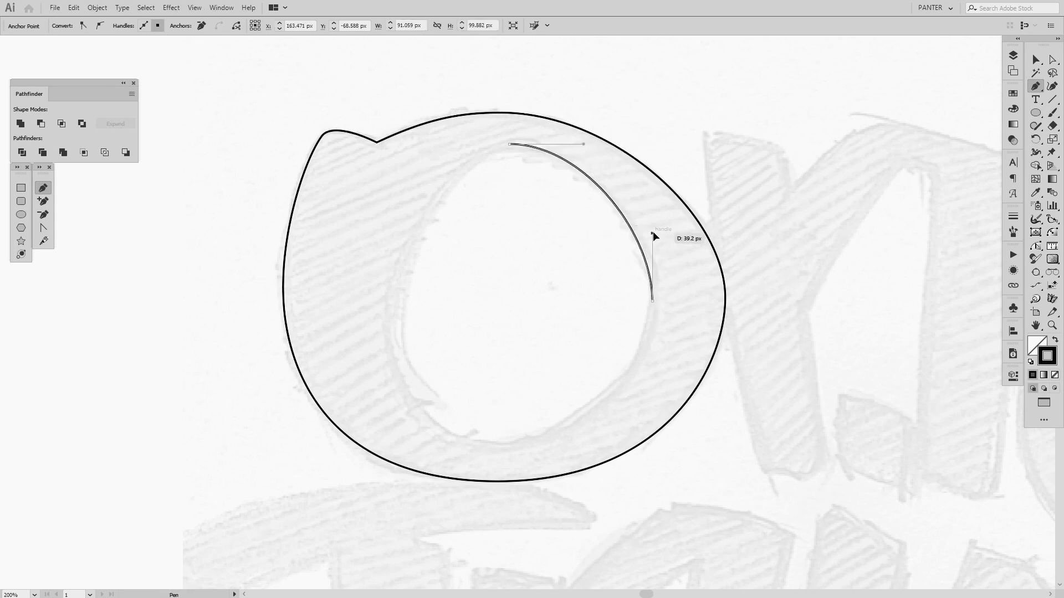
{"action": "left_click_drag", "start_coordinate": [653, 233], "coordinate": [658, 222]}
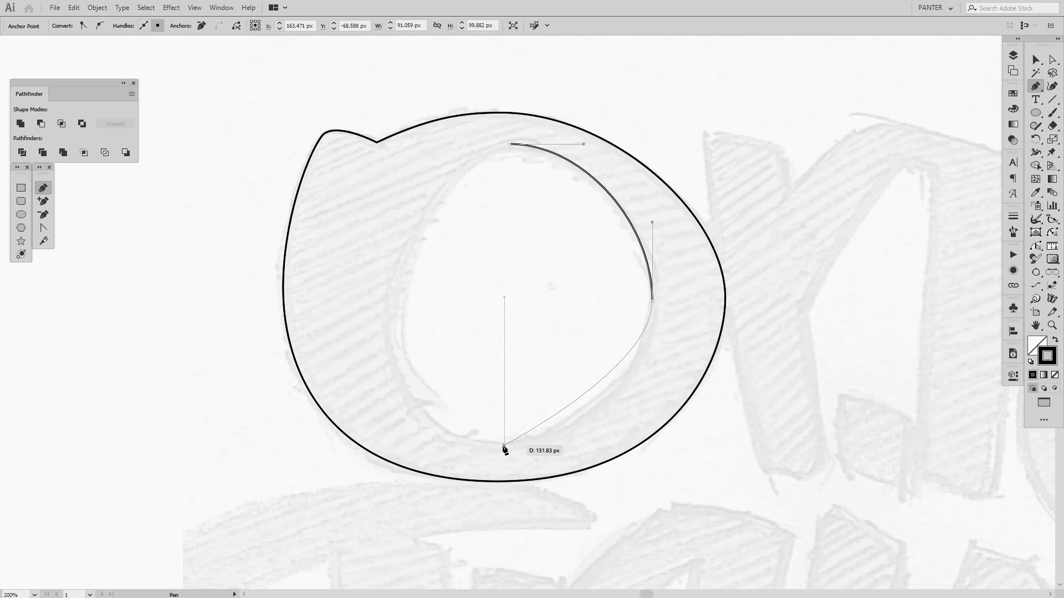
{"action": "left_click_drag", "start_coordinate": [505, 450], "coordinate": [432, 445]}
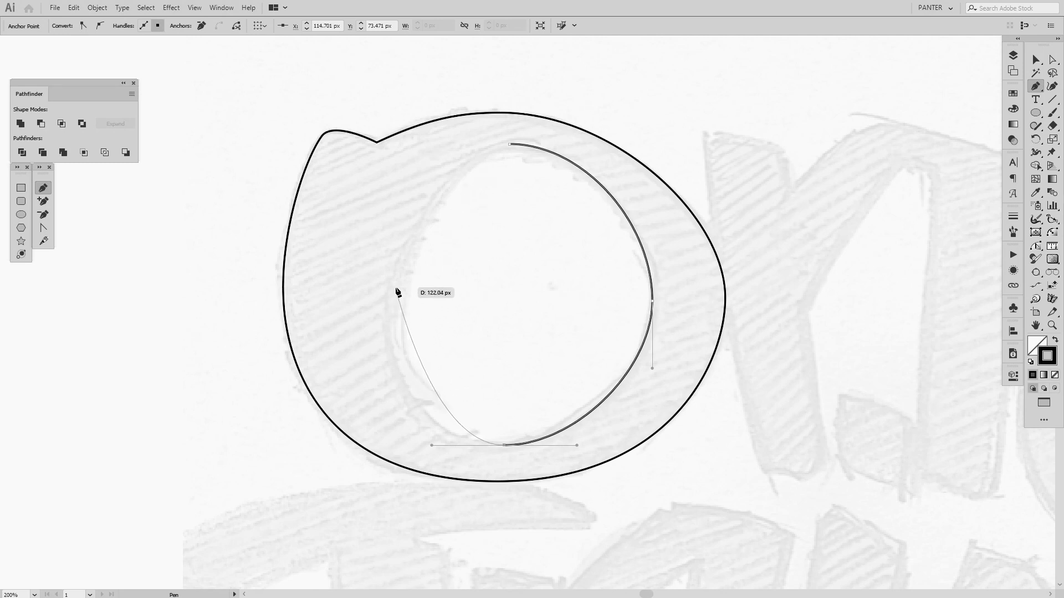
Step: Try adding a left anchor to the O's inner outline at two different positions, undoing each attempt
{"action": "left_click_drag", "start_coordinate": [372, 313], "coordinate": [372, 215]}
{"action": "key", "text": "ctrl+z"}
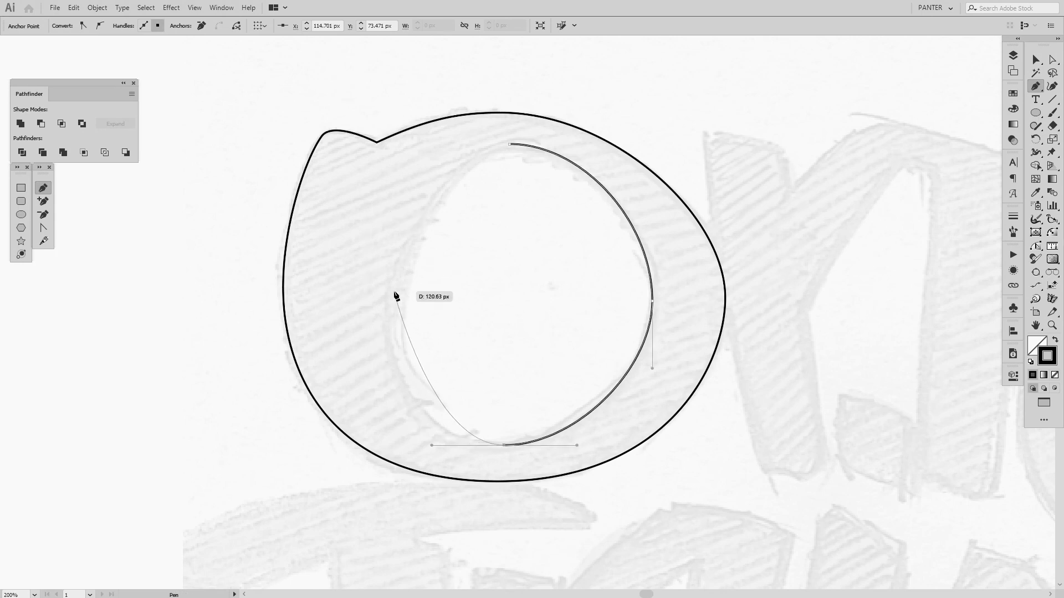
{"action": "left_click_drag", "start_coordinate": [395, 292], "coordinate": [417, 200]}
{"action": "key", "text": "ctrl+z"}
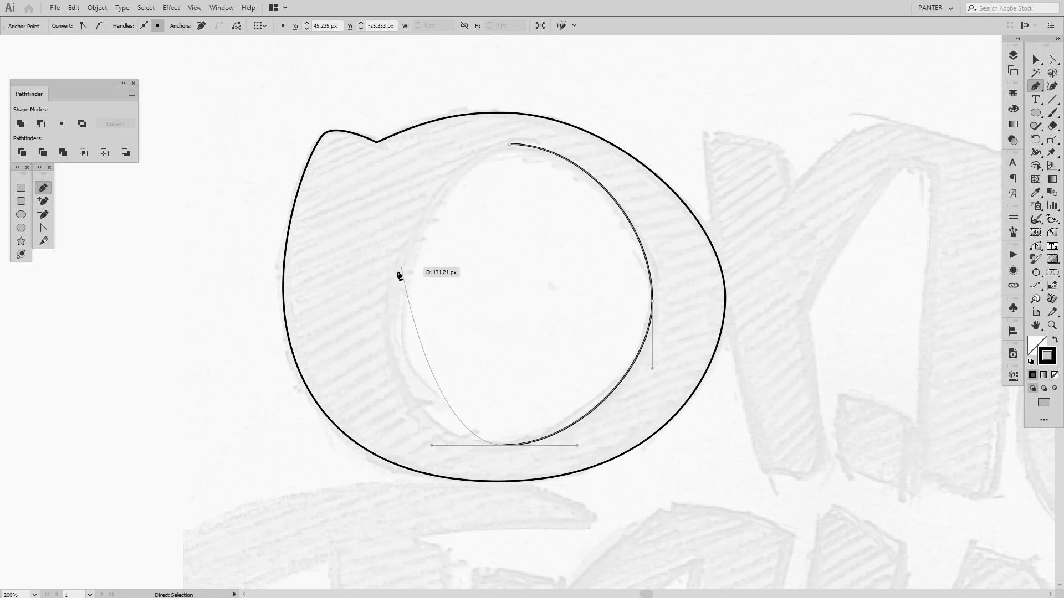
Step: Add the inner outline's left anchor with tilted handles, close the path at its top anchor and fit the neighbouring handles to the sketch
{"action": "left_click_drag", "start_coordinate": [398, 270], "coordinate": [427, 173]}
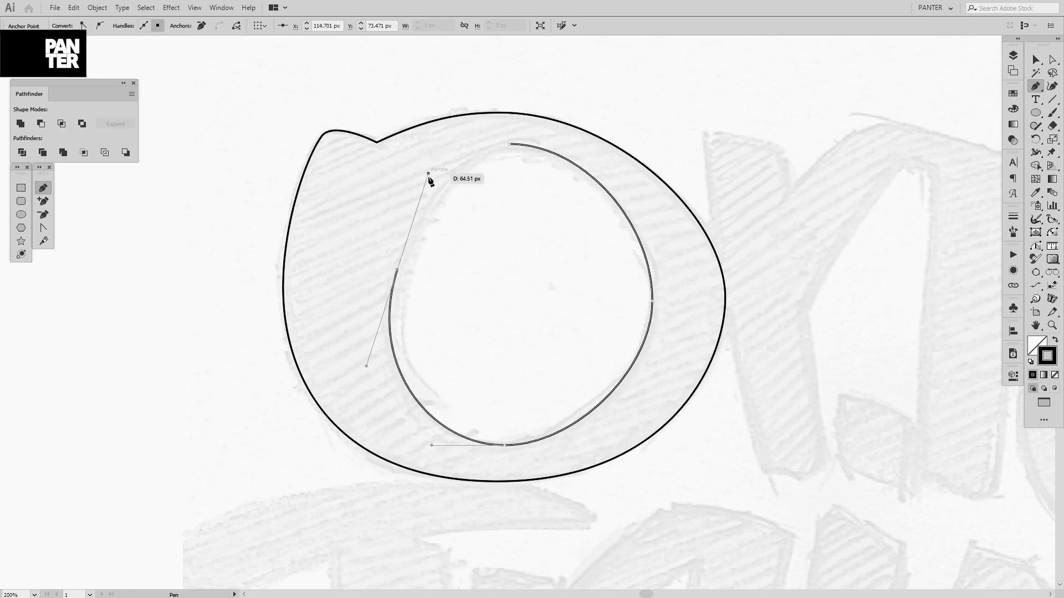
{"action": "left_click_drag", "start_coordinate": [432, 446], "coordinate": [421, 445]}
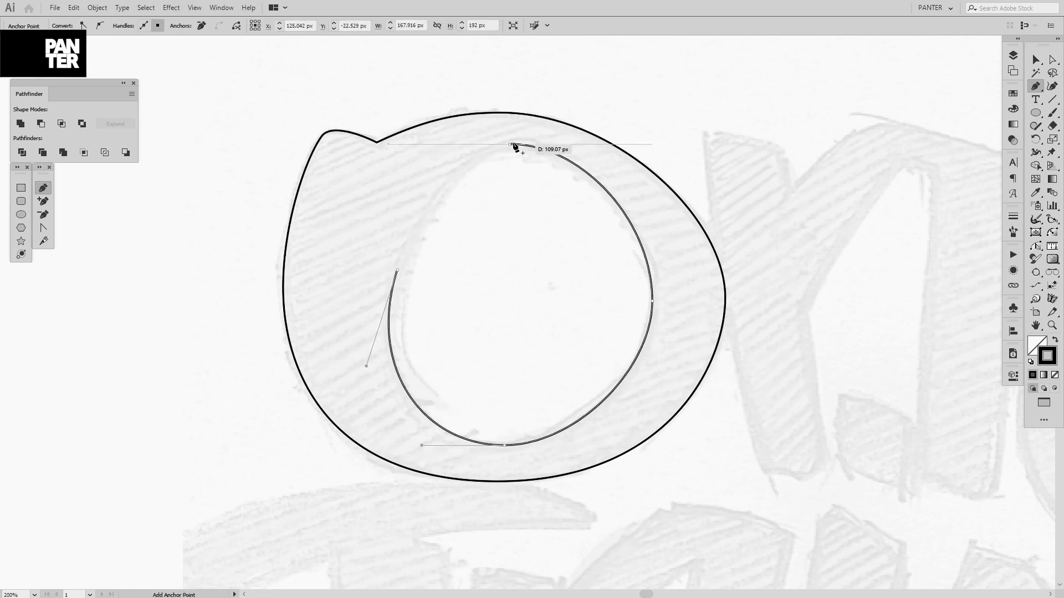
{"action": "left_click_drag", "start_coordinate": [510, 143], "coordinate": [543, 146]}
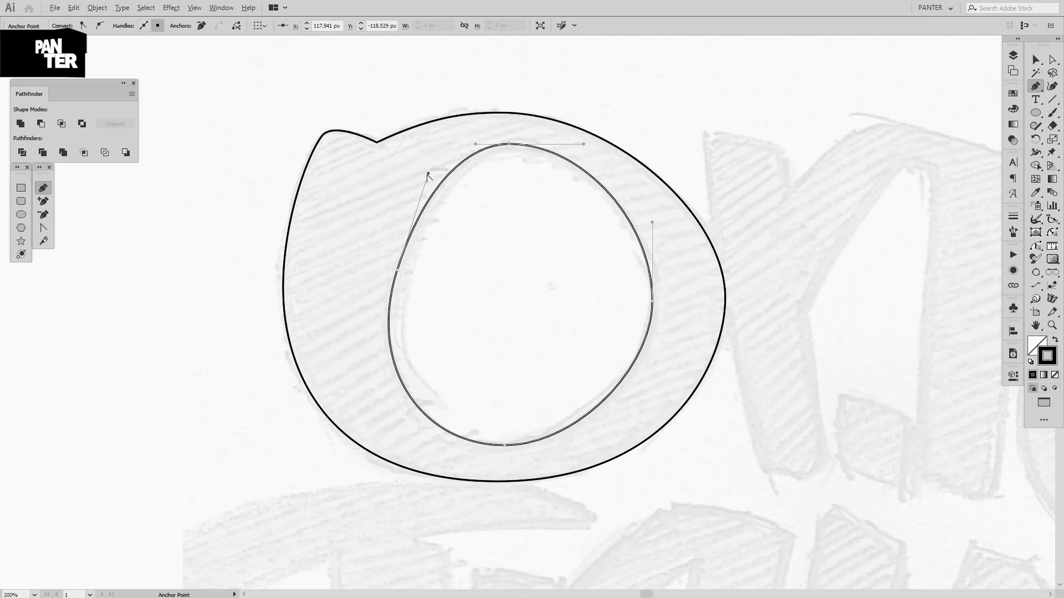
{"action": "mouse_move", "coordinate": [427, 176]}
{"action": "left_mouse_down"}
{"action": "mouse_move", "coordinate": [414, 221]}
{"action": "mouse_move", "coordinate": [421, 192]}
{"action": "left_mouse_up"}
{"action": "left_click_drag", "start_coordinate": [476, 145], "coordinate": [464, 143]}
Step: Try reshaping the inner outline's left side with the left anchor's upper handle, undoing each attempt
{"action": "key", "text": "a"}
{"action": "left_click", "coordinate": [397, 270]}
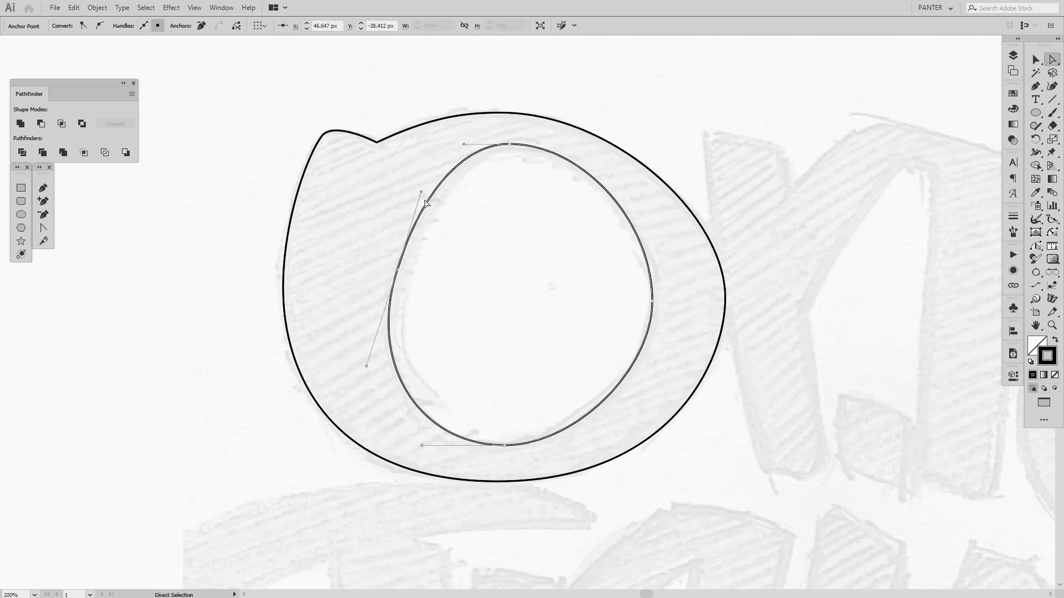
{"action": "left_click_drag", "start_coordinate": [421, 192], "coordinate": [409, 199]}
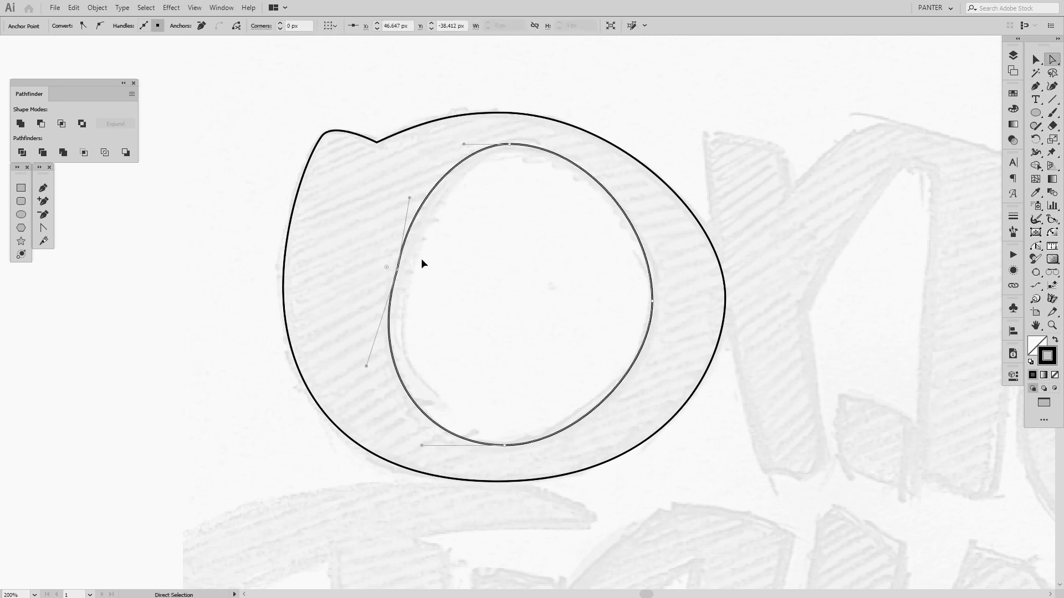
{"action": "key", "text": "ctrl+z"}
{"action": "left_click_drag", "start_coordinate": [425, 279], "coordinate": [393, 255]}
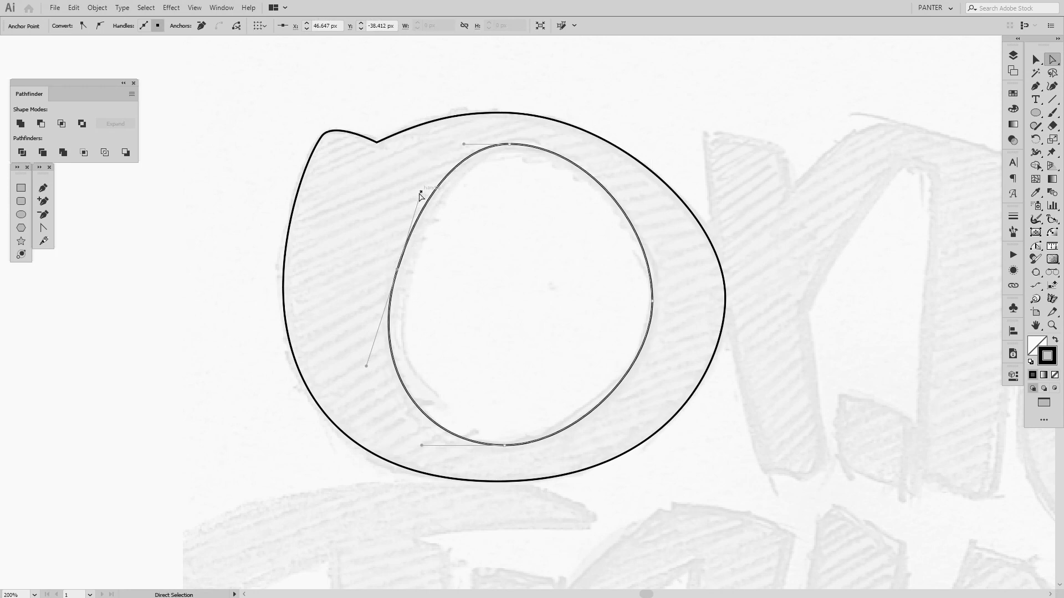
{"action": "mouse_move", "coordinate": [422, 194]}
{"action": "left_mouse_down"}
{"action": "mouse_move", "coordinate": [444, 245]}
{"action": "mouse_move", "coordinate": [430, 264]}
{"action": "mouse_move", "coordinate": [424, 207]}
{"action": "left_mouse_up"}
{"action": "key", "text": "ctrl+z"}
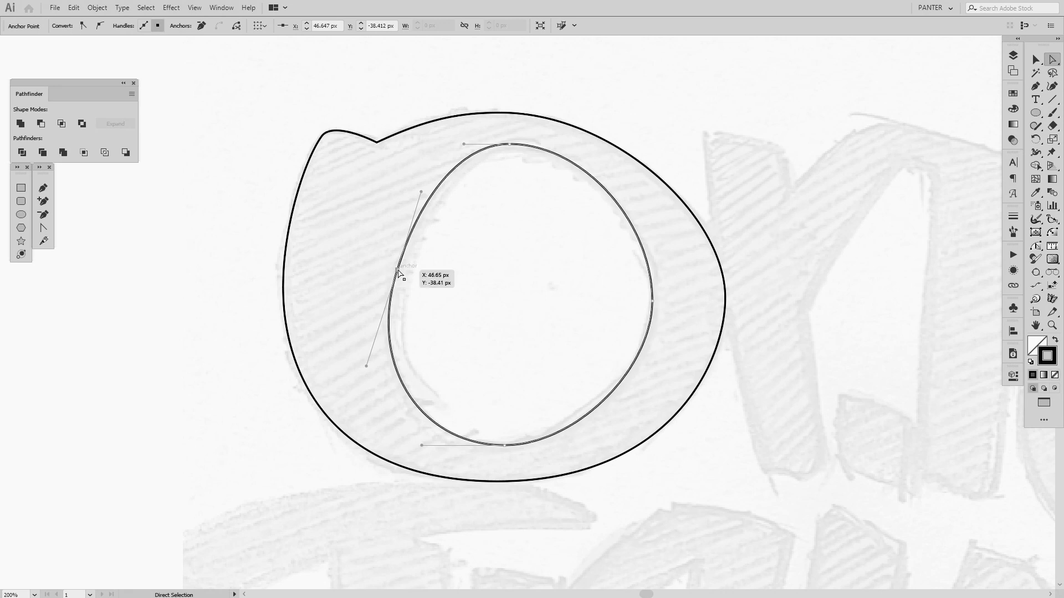
Step: Convert the inner outline's left anchor to a smooth point, move it slightly outward and deselect the path
{"action": "left_click", "coordinate": [103, 30]}
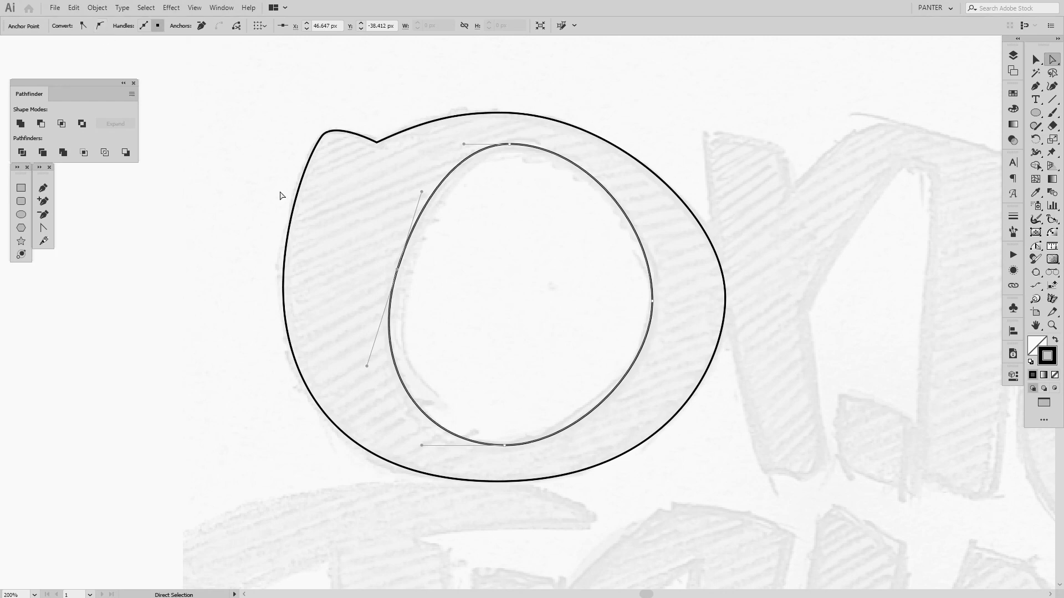
{"action": "mouse_move", "coordinate": [422, 192]}
{"action": "left_mouse_down"}
{"action": "mouse_move", "coordinate": [399, 185]}
{"action": "mouse_move", "coordinate": [408, 205]}
{"action": "mouse_move", "coordinate": [440, 190]}
{"action": "mouse_move", "coordinate": [400, 204]}
{"action": "mouse_move", "coordinate": [416, 197]}
{"action": "left_mouse_up"}
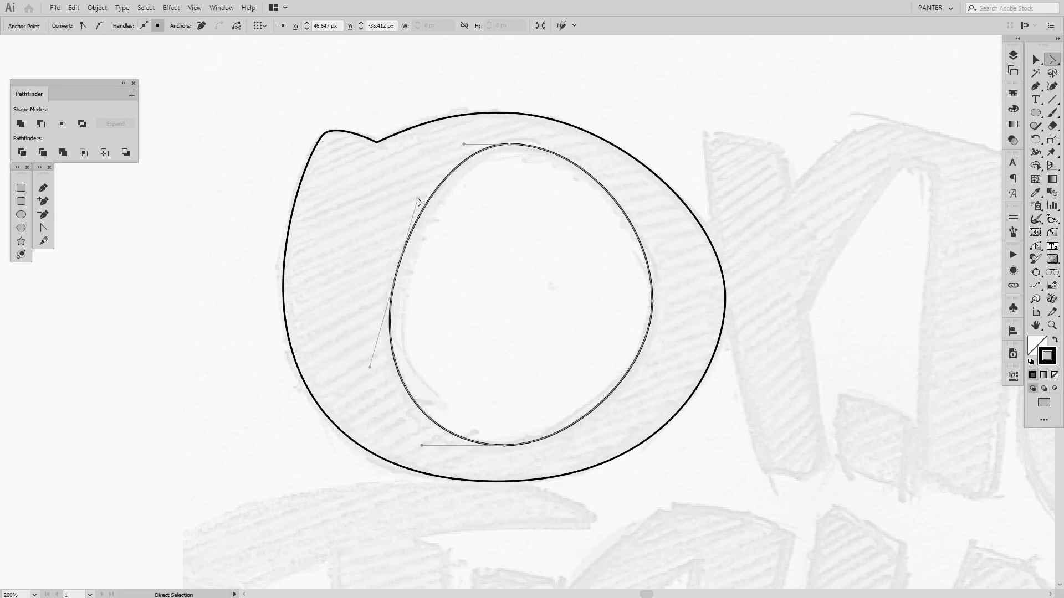
{"action": "key", "text": "ctrl+z"}
{"action": "left_click_drag", "start_coordinate": [405, 270], "coordinate": [389, 266]}
{"action": "left_click", "coordinate": [427, 270]}
{"action": "left_click", "coordinate": [429, 273]}
Step: Examine both O outlines against the sketch up close and within the whole lettering
{"action": "scroll", "coordinate": [440, 281], "scroll_direction": "down", "scroll_amount": 3}
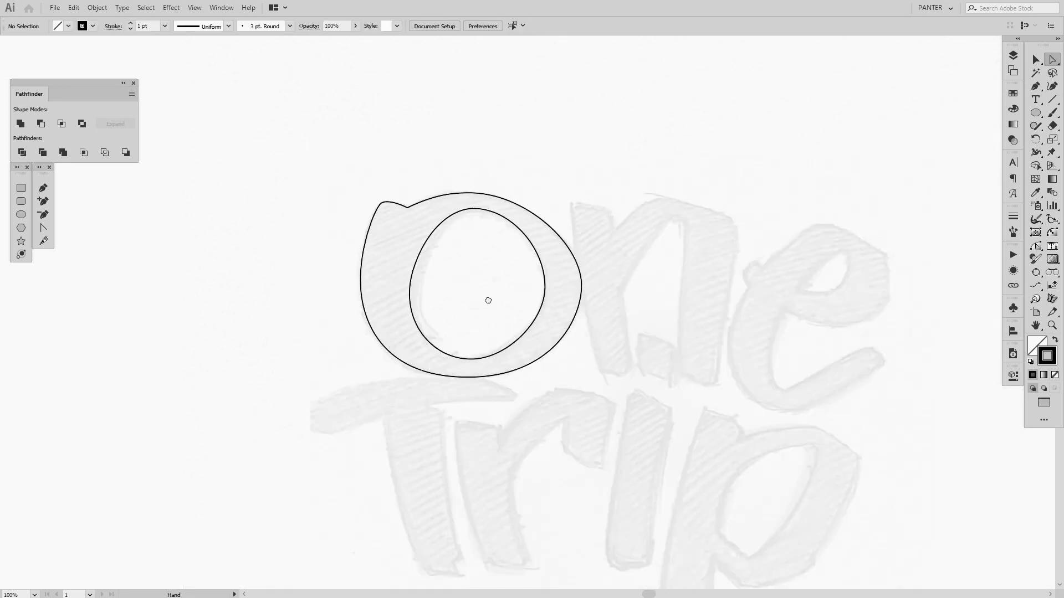
{"action": "scroll", "coordinate": [465, 285], "scroll_direction": "up", "scroll_amount": 2}
{"action": "scroll", "coordinate": [507, 258], "scroll_direction": "up", "scroll_amount": 1}
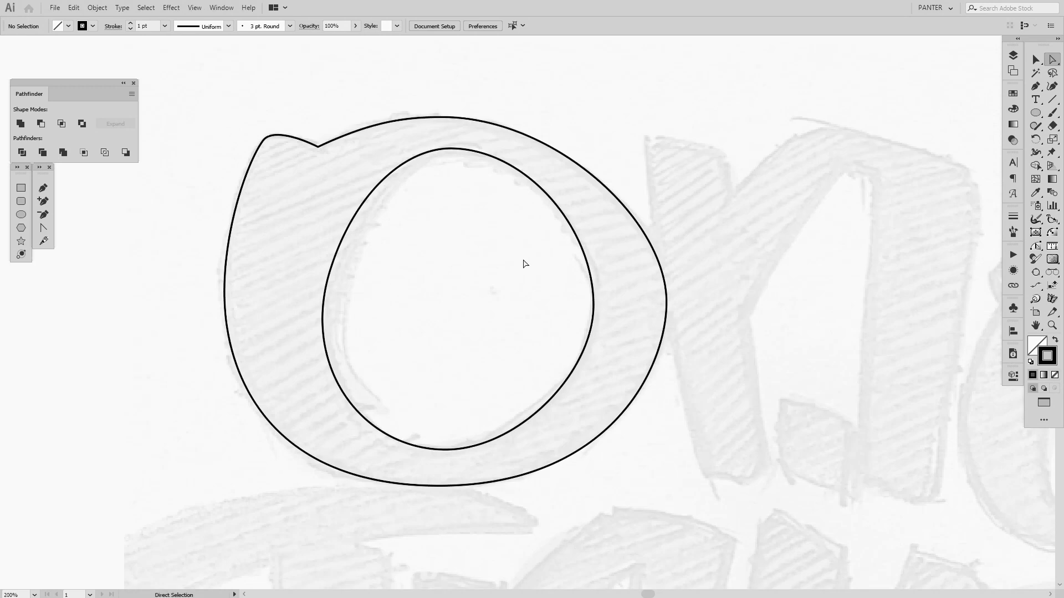
{"action": "left_click_drag", "start_coordinate": [550, 256], "coordinate": [523, 262]}
{"action": "left_click", "coordinate": [553, 301]}
{"action": "scroll", "coordinate": [554, 301], "scroll_direction": "down", "scroll_amount": 2}
{"action": "scroll", "coordinate": [503, 225], "scroll_direction": "up", "scroll_amount": 1}
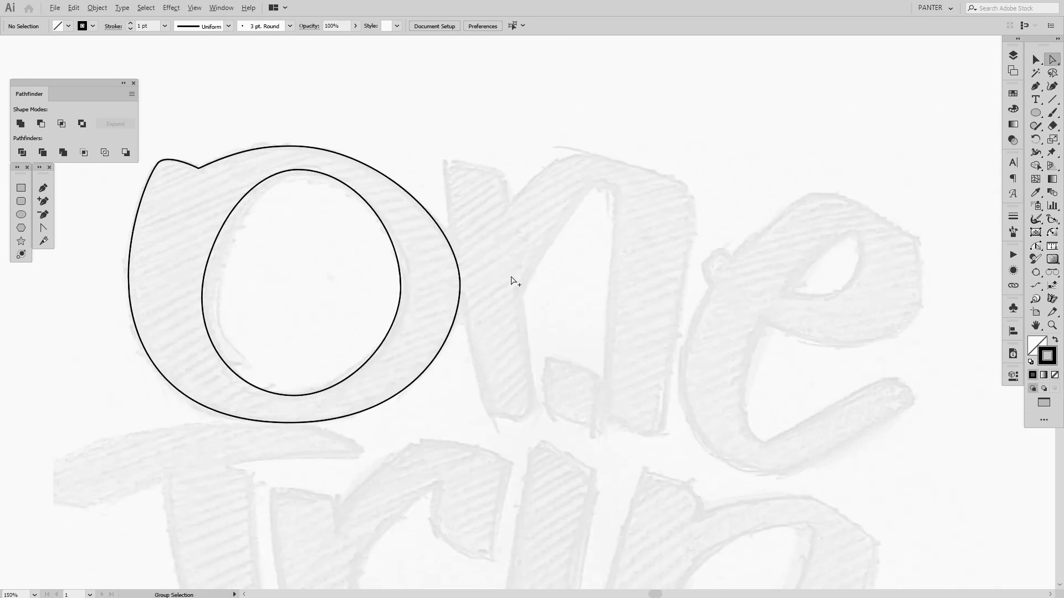
Step: Sketch the notch between the n's stem and arch with two straight Pen segments
{"action": "scroll", "coordinate": [512, 278], "scroll_direction": "up", "scroll_amount": 1}
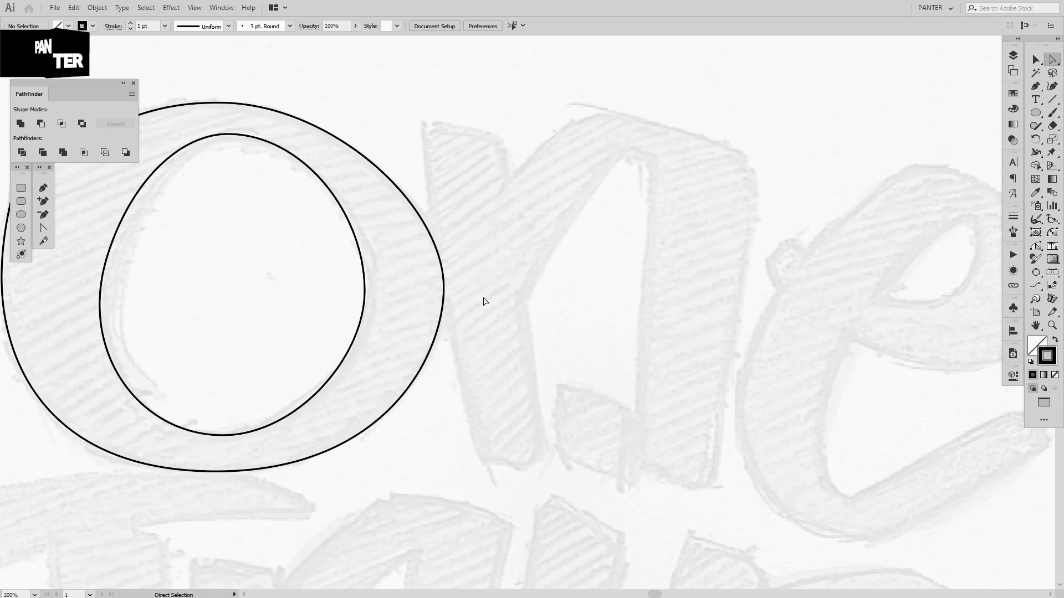
{"action": "key", "text": "p"}
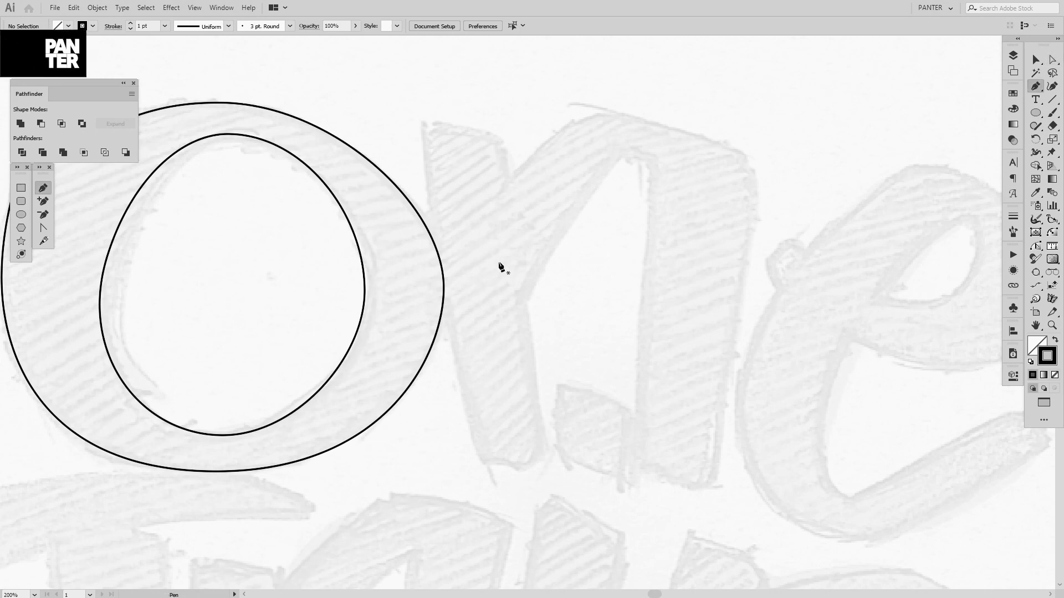
{"action": "left_click", "coordinate": [502, 153]}
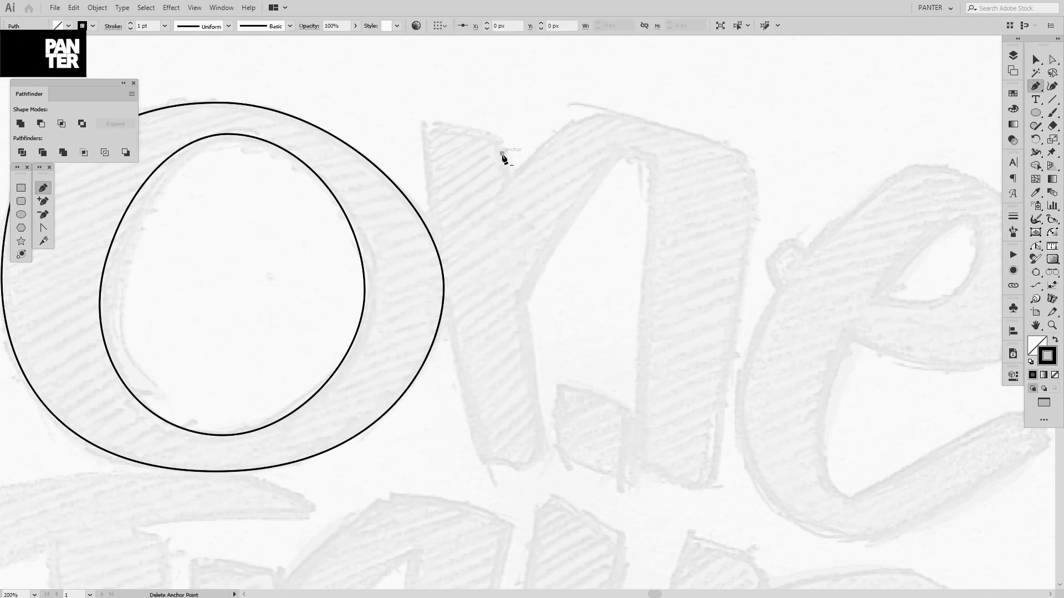
{"action": "left_click", "coordinate": [543, 446]}
{"action": "key", "text": "ctrl+z"}
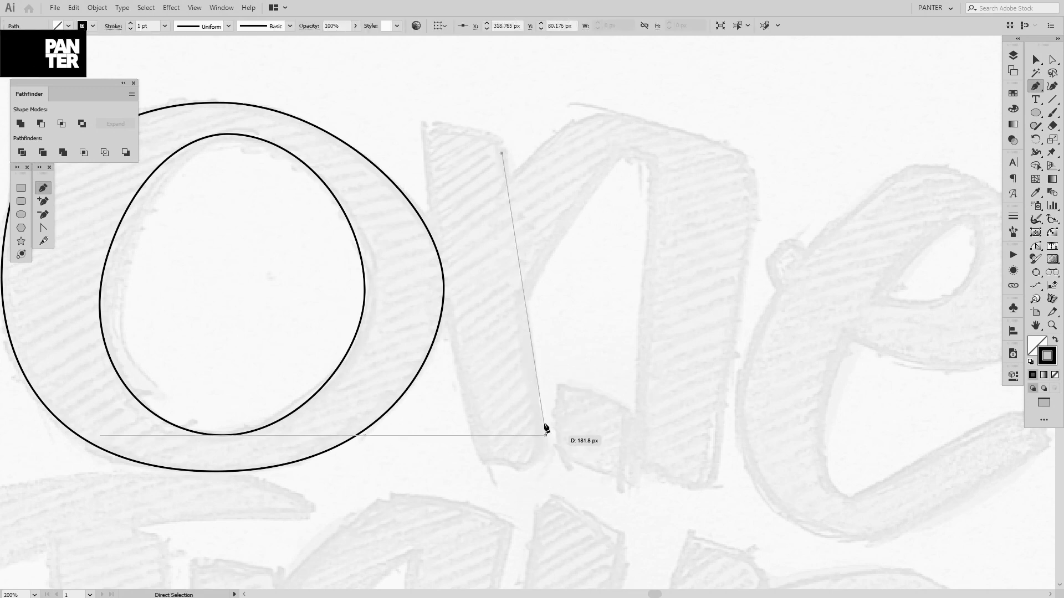
{"action": "left_click", "coordinate": [504, 183]}
{"action": "left_click", "coordinate": [564, 123]}
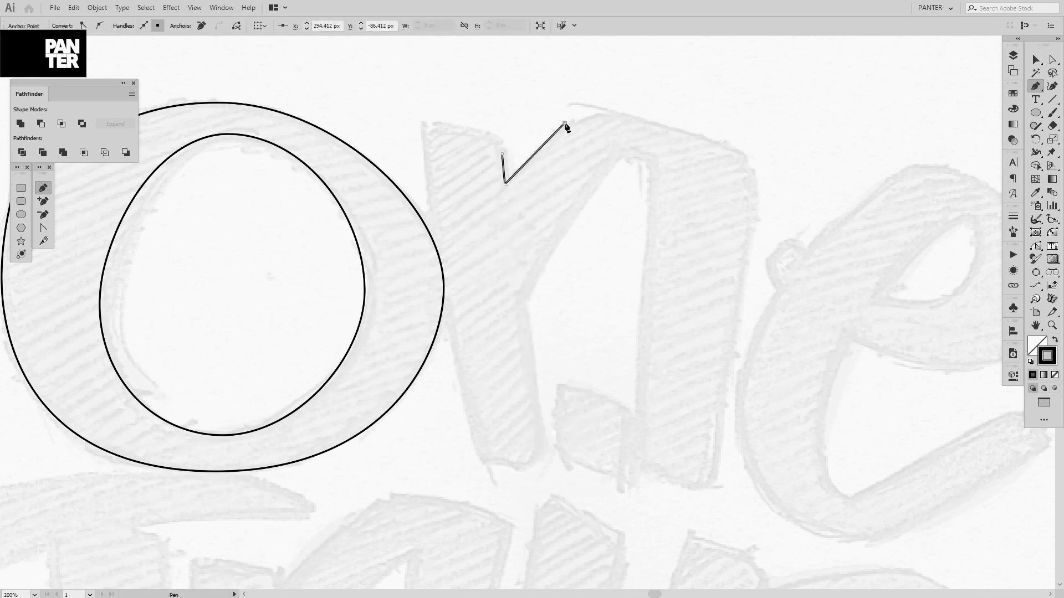
{"action": "key", "text": "v"}
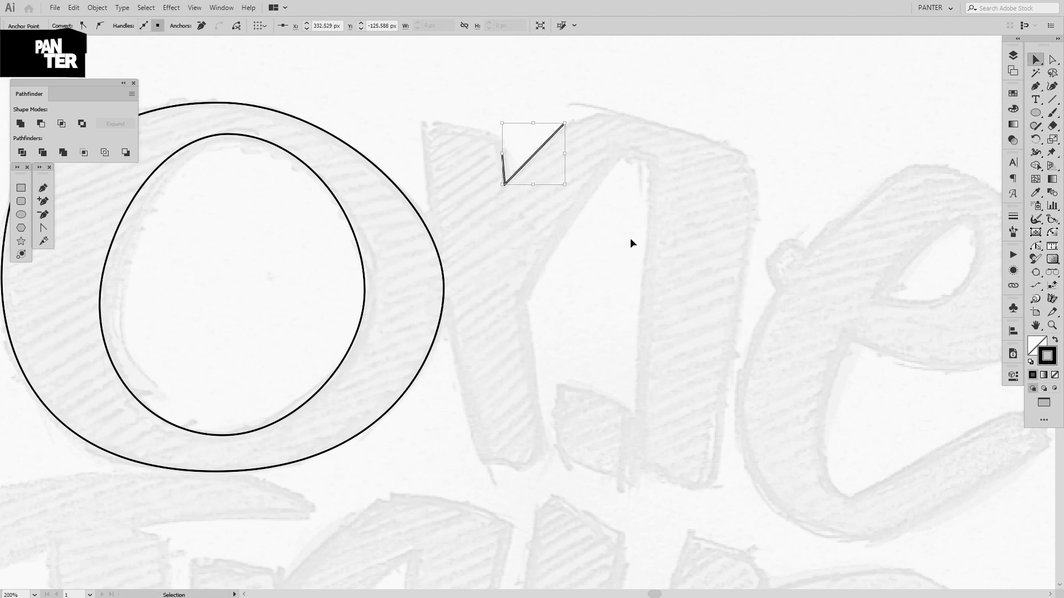
Step: Sketch the underside of the n's arch and the stem's right edge as a second two-segment straight path
{"action": "key", "text": "p"}
{"action": "left_click", "coordinate": [590, 192]}
{"action": "left_click", "coordinate": [516, 306]}
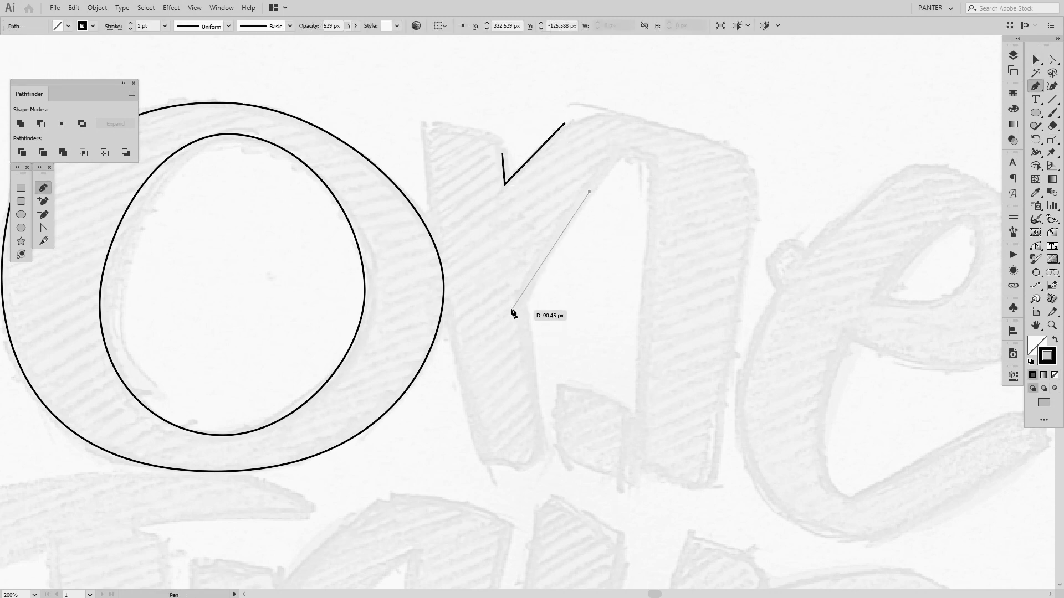
{"action": "left_click", "coordinate": [541, 439]}
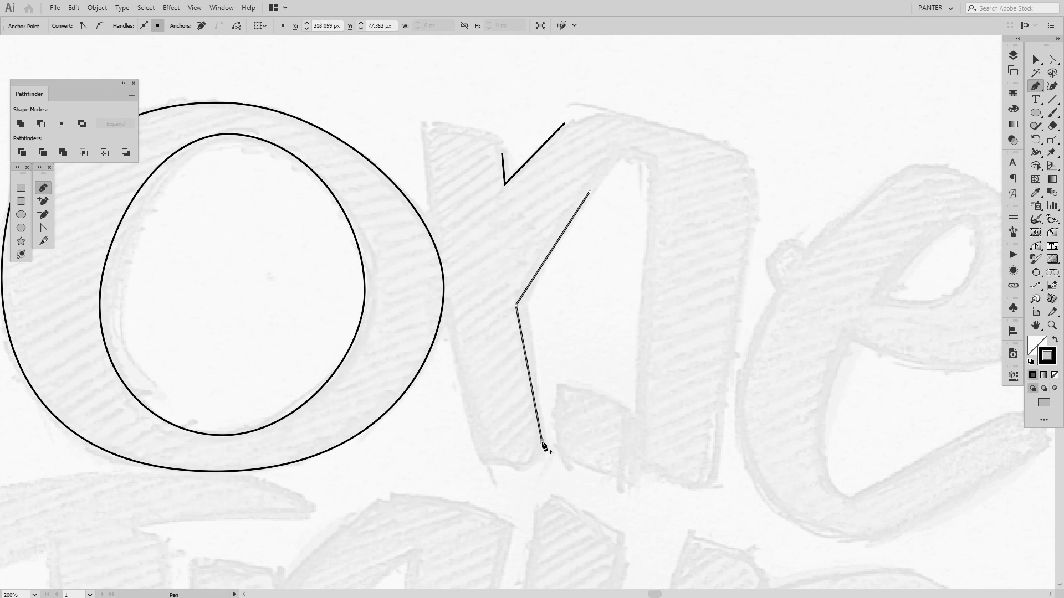
{"action": "key", "text": "v"}
Step: Delete both straight-segment paths from the n
{"action": "left_click", "coordinate": [600, 298]}
{"action": "scroll", "coordinate": [600, 298], "scroll_direction": "down", "scroll_amount": 2}
{"action": "left_click_drag", "start_coordinate": [616, 324], "coordinate": [600, 319]}
{"action": "scroll", "coordinate": [537, 274], "scroll_direction": "up", "scroll_amount": 2}
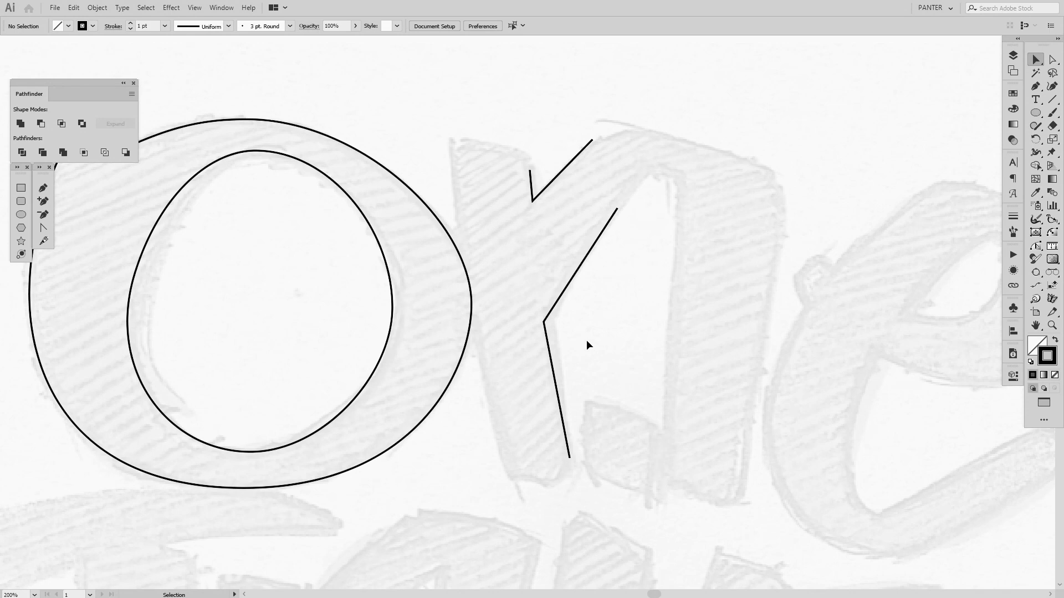
{"action": "scroll", "coordinate": [586, 340], "scroll_direction": "down", "scroll_amount": 2}
{"action": "left_click_drag", "start_coordinate": [600, 362], "coordinate": [572, 323]}
{"action": "scroll", "coordinate": [569, 290], "scroll_direction": "up", "scroll_amount": 2}
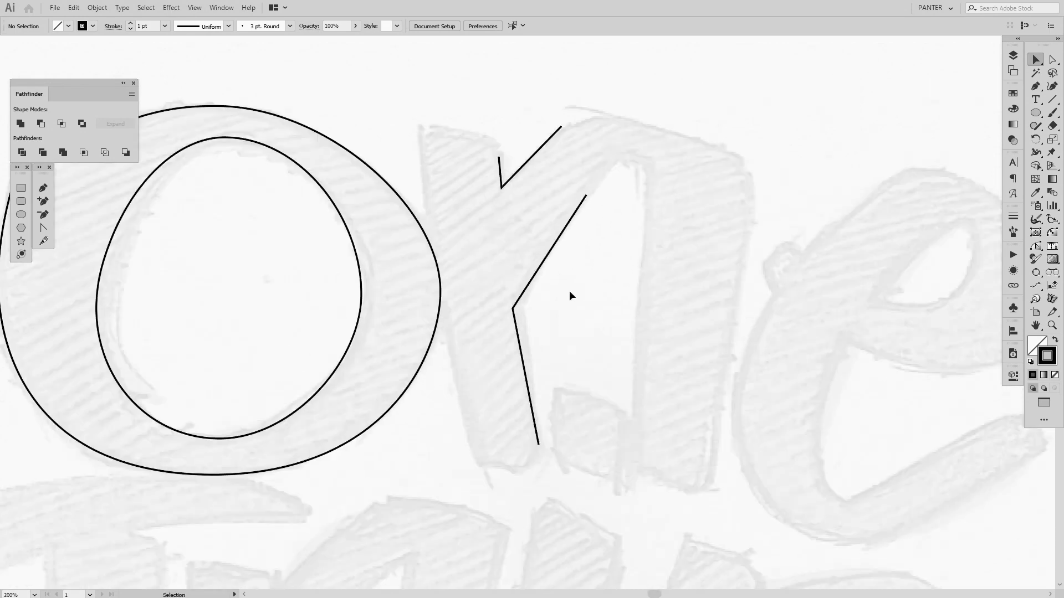
{"action": "left_click_drag", "start_coordinate": [572, 287], "coordinate": [531, 108]}
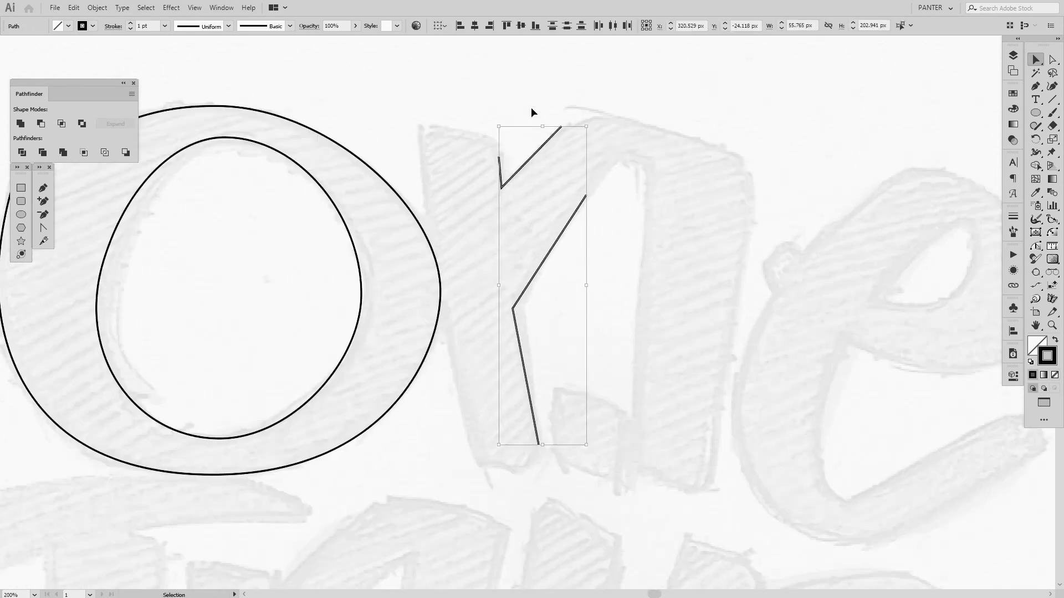
{"action": "key", "text": "Delete"}
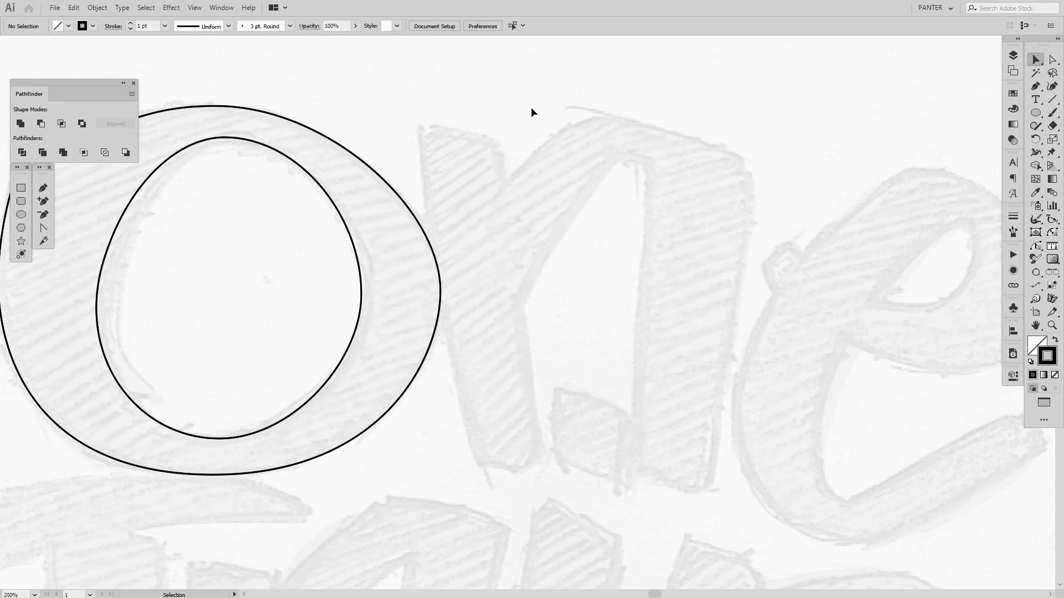
Step: Start the n's stem with the Pen tool at its upper left corner and curve its left edge down to the lower left corner
{"action": "key", "text": "p"}
{"action": "left_click_drag", "start_coordinate": [515, 152], "coordinate": [523, 166]}
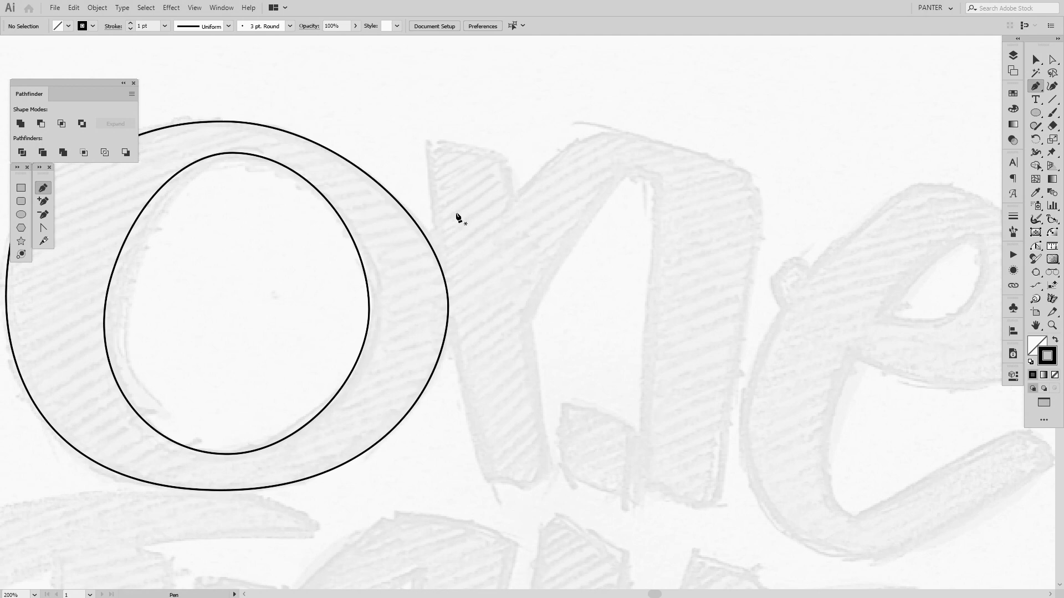
{"action": "left_click_drag", "start_coordinate": [458, 222], "coordinate": [453, 205]}
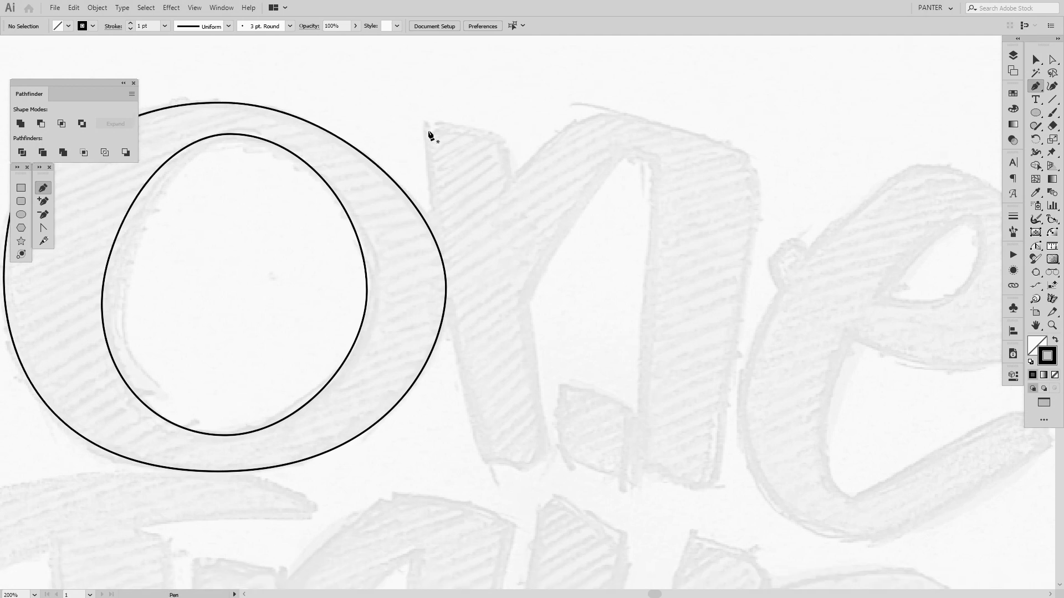
{"action": "left_click", "coordinate": [428, 132]}
{"action": "left_click_drag", "start_coordinate": [477, 256], "coordinate": [456, 196]}
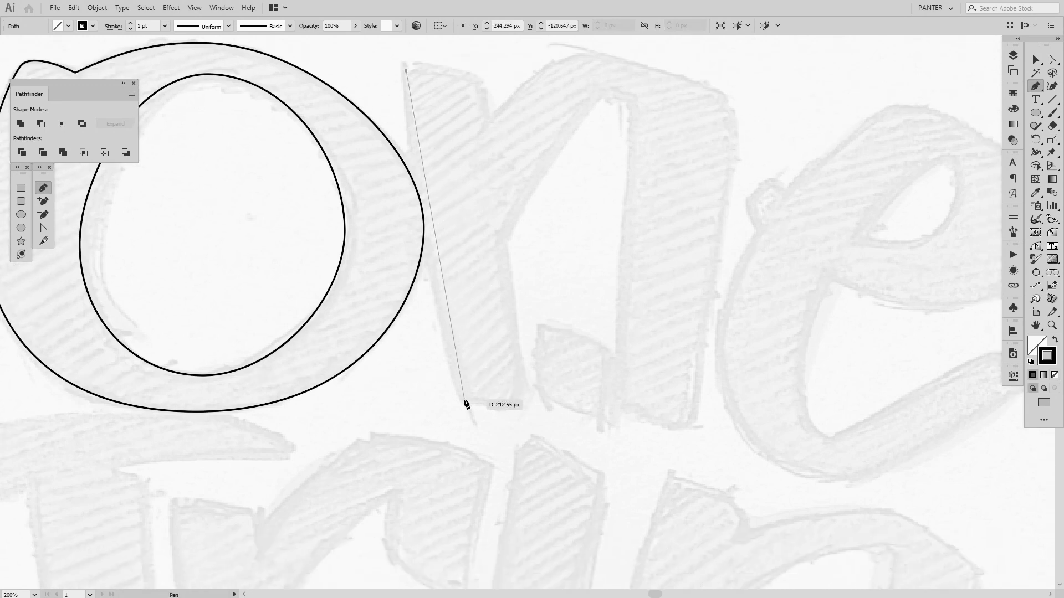
{"action": "left_click_drag", "start_coordinate": [464, 400], "coordinate": [506, 537]}
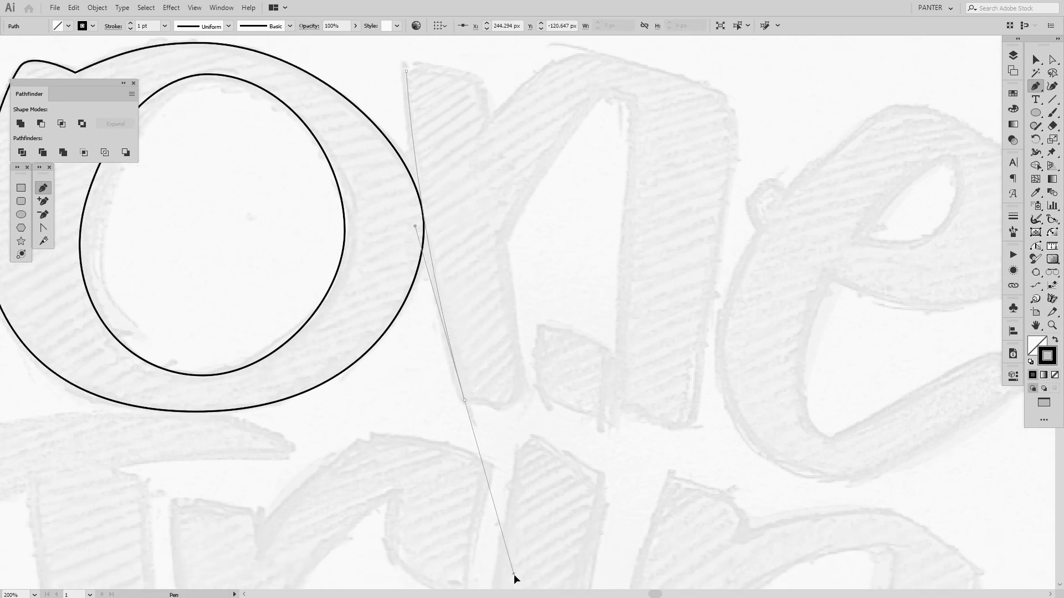
{"action": "left_click_drag", "start_coordinate": [514, 574], "coordinate": [526, 586]}
Step: Shorten the outgoing handle of the stem's lower left anchor to fit a tight rounded corner
{"action": "scroll", "coordinate": [529, 568], "scroll_direction": "down", "scroll_amount": 3}
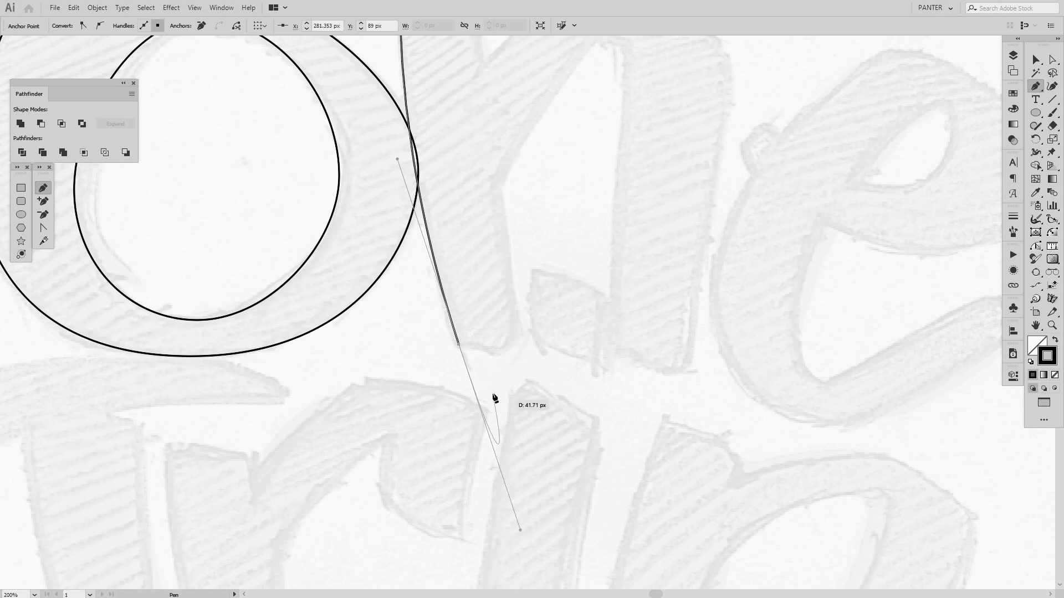
{"action": "left_click", "coordinate": [492, 347]}
{"action": "key", "text": "ctrl+z"}
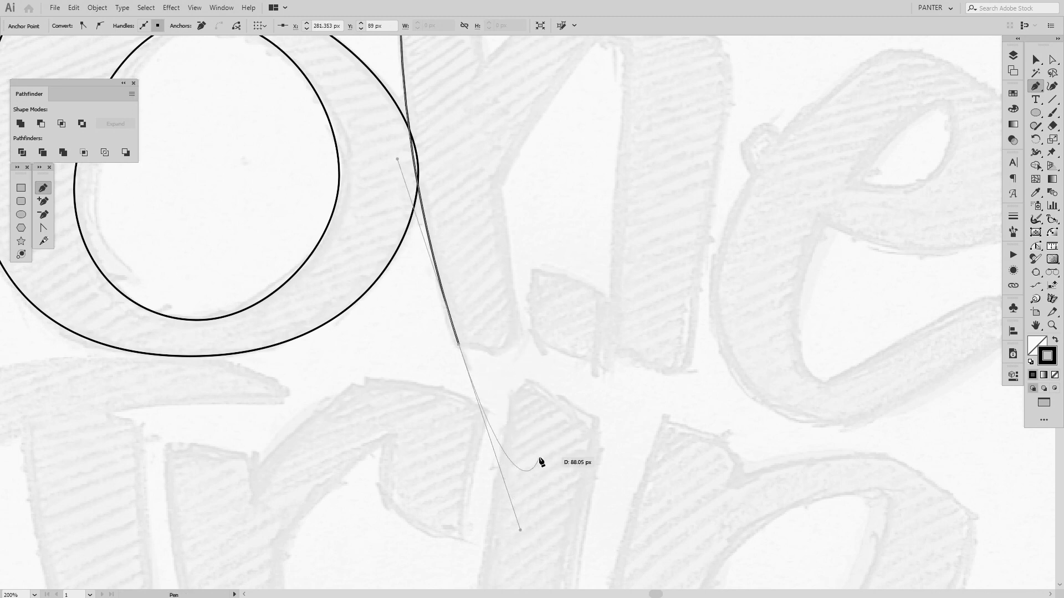
{"action": "key", "text": "alt"}
{"action": "left_click_drag", "start_coordinate": [462, 346], "coordinate": [472, 350]}
{"action": "left_click_drag", "start_coordinate": [478, 354], "coordinate": [464, 356]}
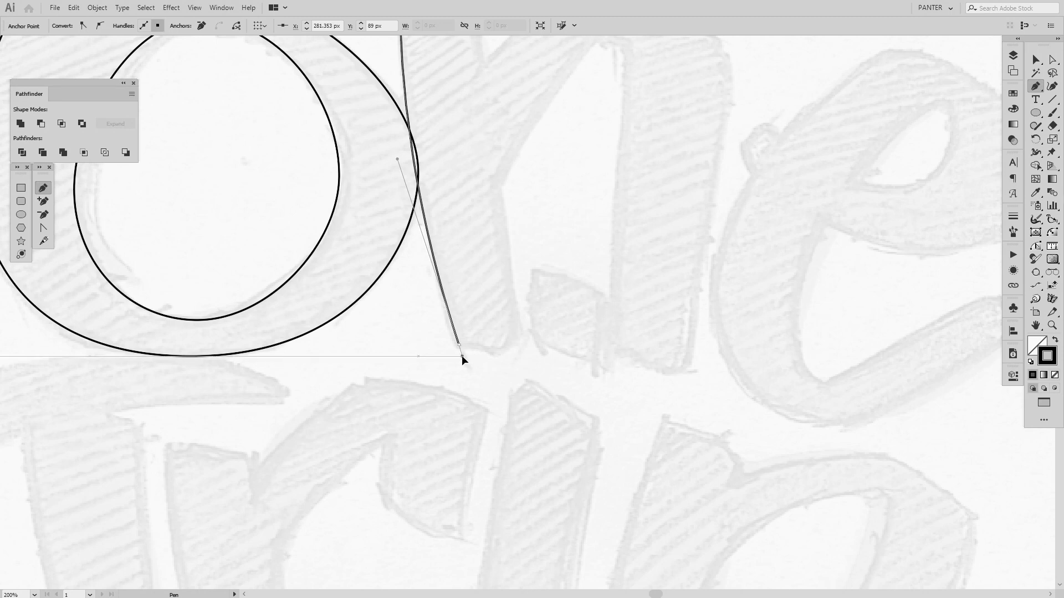
Step: Trace the stem's rounded bottom edge around to its lower right side, adjusting the anchor handles to the sketch
{"action": "scroll", "coordinate": [475, 348], "scroll_direction": "up", "scroll_amount": 2}
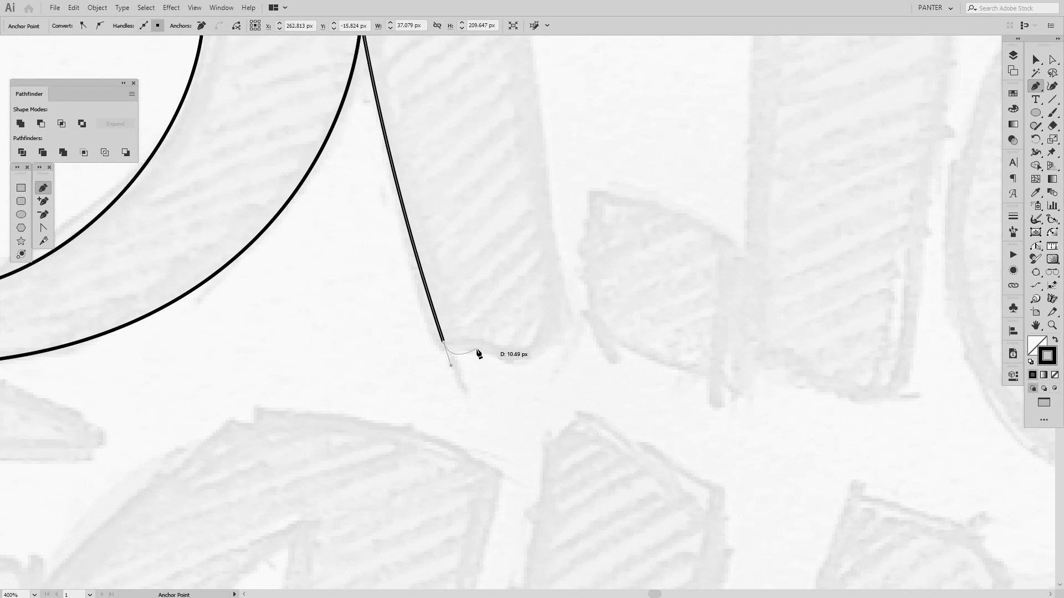
{"action": "left_click_drag", "start_coordinate": [504, 360], "coordinate": [527, 353]}
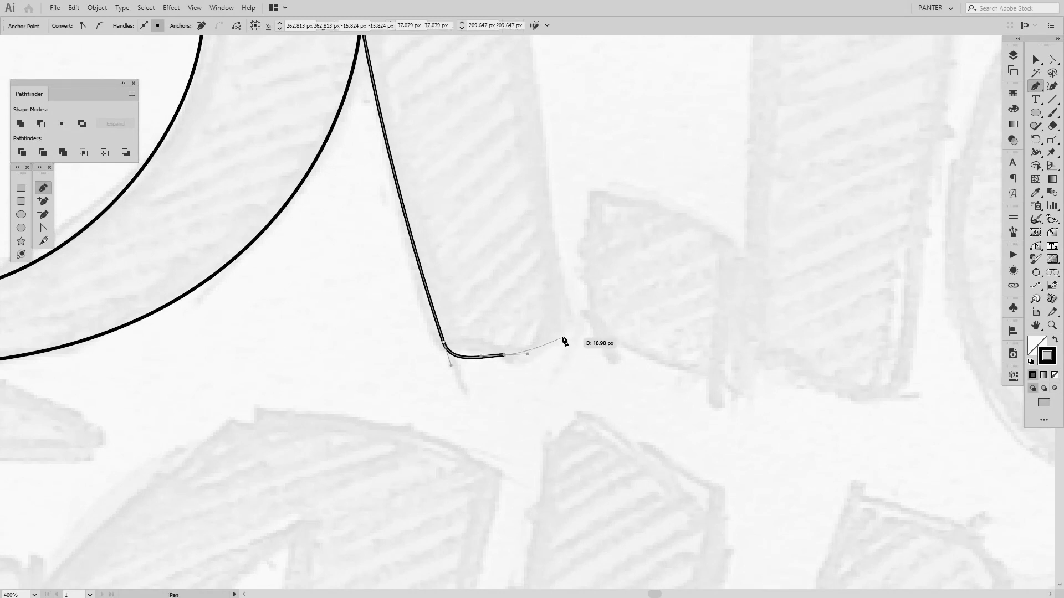
{"action": "mouse_move", "coordinate": [564, 310]}
{"action": "left_mouse_down"}
{"action": "mouse_move", "coordinate": [565, 359]}
{"action": "mouse_move", "coordinate": [555, 290]}
{"action": "mouse_move", "coordinate": [556, 299]}
{"action": "left_mouse_up"}
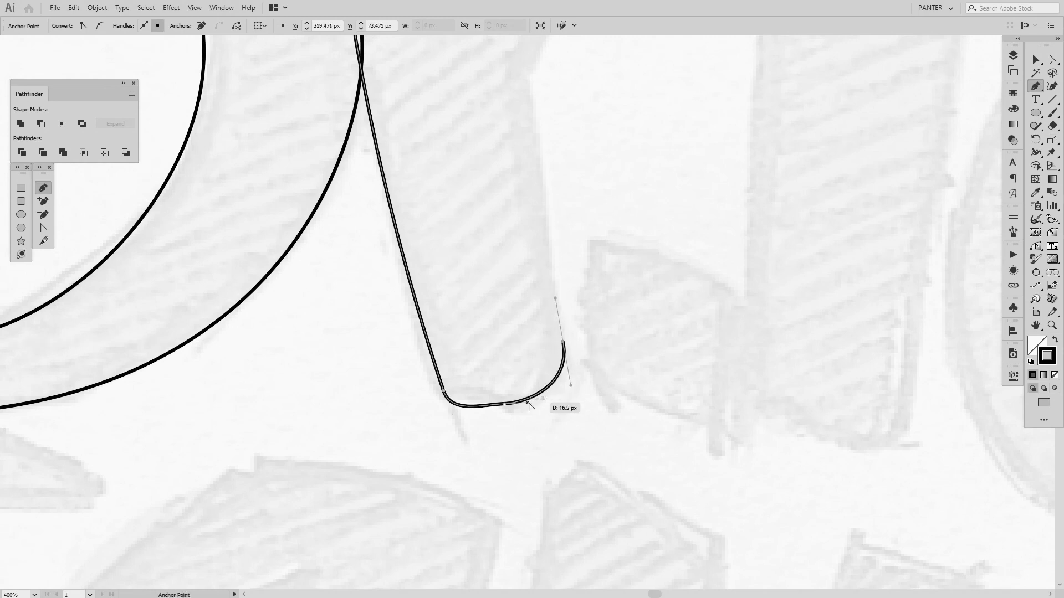
{"action": "mouse_move", "coordinate": [526, 402]}
{"action": "left_mouse_down"}
{"action": "mouse_move", "coordinate": [542, 395]}
{"action": "mouse_move", "coordinate": [544, 414]}
{"action": "mouse_move", "coordinate": [529, 398]}
{"action": "left_mouse_up"}
{"action": "left_click_drag", "start_coordinate": [571, 299], "coordinate": [594, 466]}
{"action": "scroll", "coordinate": [593, 465], "scroll_direction": "down", "scroll_amount": 2}
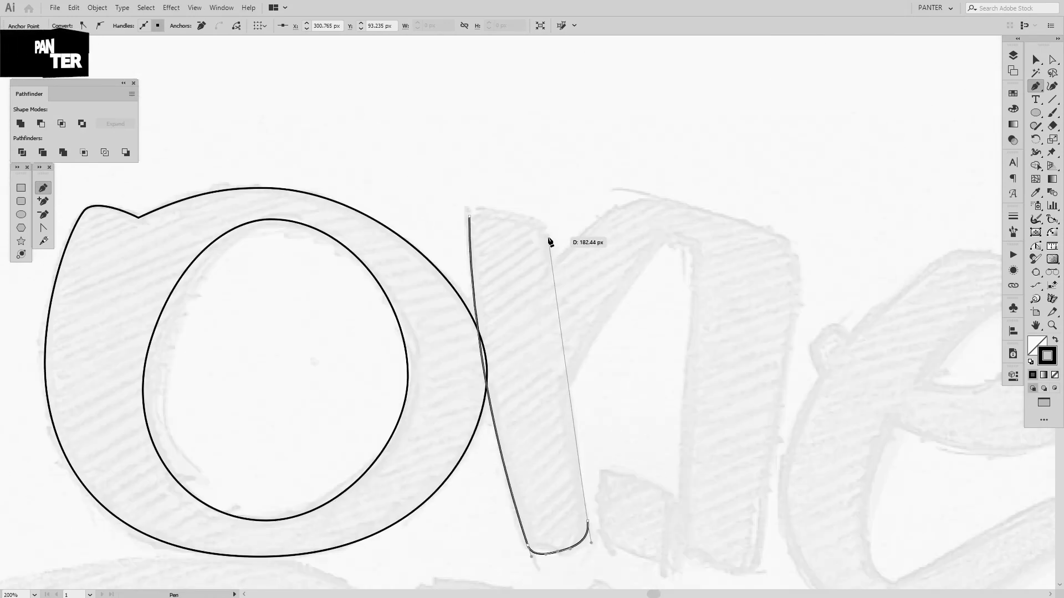
Step: Trace the stem's right edge up, round its upper right corner, close the path at the first anchor and deselect it
{"action": "mouse_move", "coordinate": [547, 238]}
{"action": "left_mouse_down"}
{"action": "mouse_move", "coordinate": [536, 142]}
{"action": "mouse_move", "coordinate": [549, 258]}
{"action": "left_mouse_up"}
{"action": "scroll", "coordinate": [536, 141], "scroll_direction": "up", "scroll_amount": 1}
{"action": "scroll", "coordinate": [510, 252], "scroll_direction": "up", "scroll_amount": 1}
{"action": "left_click", "coordinate": [411, 255]}
{"action": "key", "text": "v"}
{"action": "left_click", "coordinate": [311, 256]}
{"action": "scroll", "coordinate": [518, 194], "scroll_direction": "down", "scroll_amount": 4}
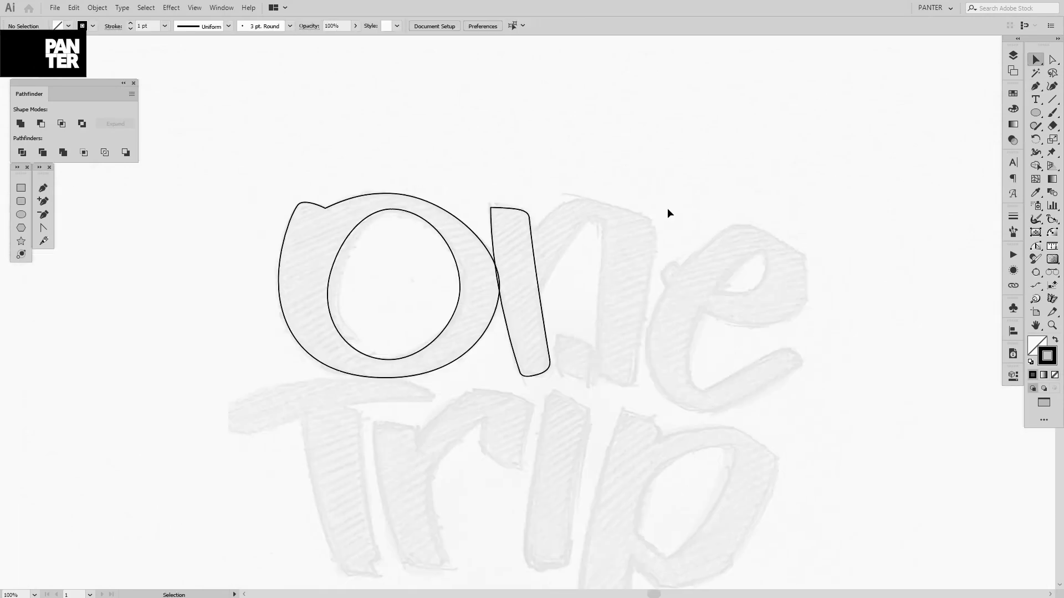
Step: Start a separate arch path inside the n's stem and trace its top edge over the crest toward the right shoulder
{"action": "scroll", "coordinate": [669, 214], "scroll_direction": "up", "scroll_amount": 2}
{"action": "left_click_drag", "start_coordinate": [499, 285], "coordinate": [490, 356]}
{"action": "scroll", "coordinate": [491, 356], "scroll_direction": "up", "scroll_amount": 1}
{"action": "key", "text": "p"}
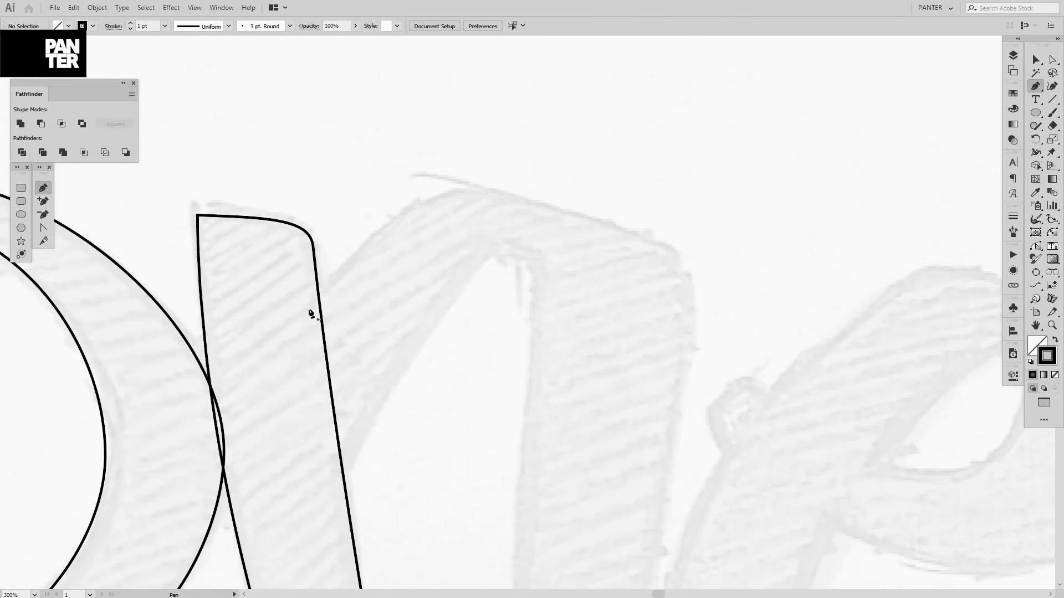
{"action": "left_click_drag", "start_coordinate": [472, 190], "coordinate": [494, 190]}
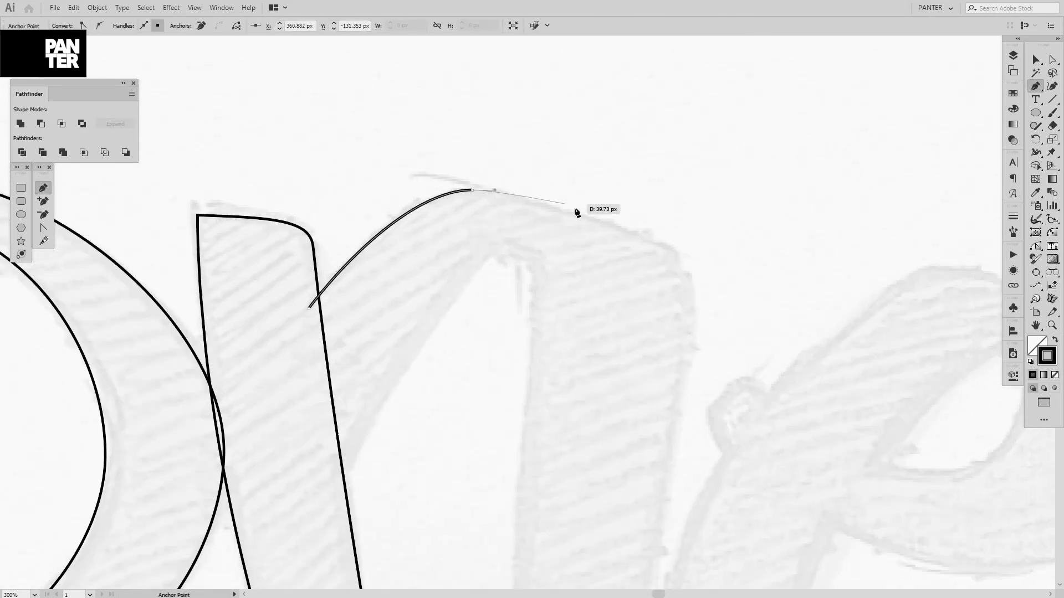
{"action": "left_click_drag", "start_coordinate": [648, 239], "coordinate": [719, 267]}
{"action": "scroll", "coordinate": [631, 283], "scroll_direction": "down", "scroll_amount": 2}
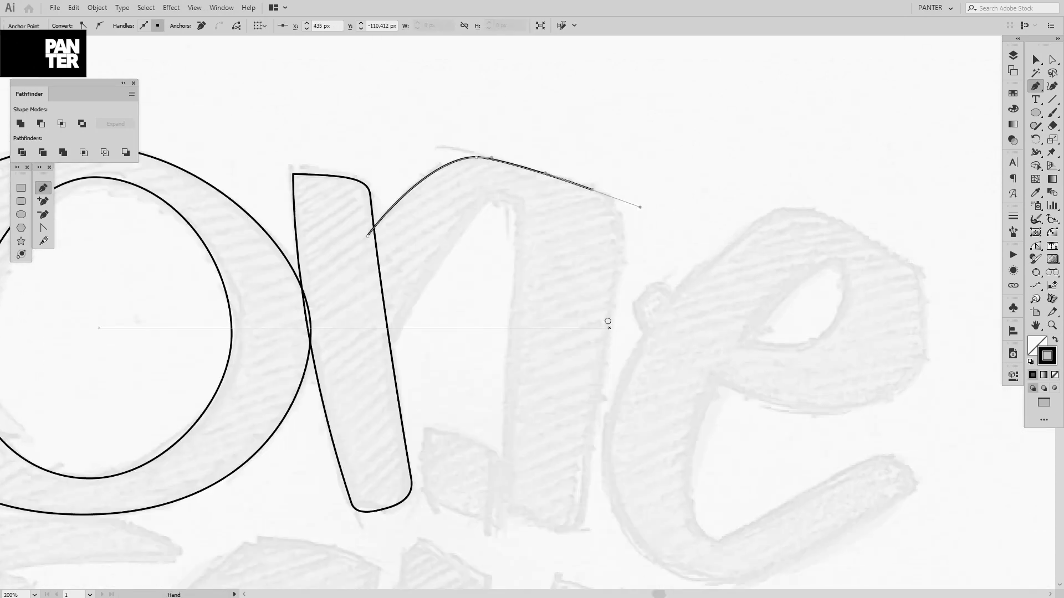
Step: Round the arch's right shoulder with an anchor at the top of the right leg's outer edge
{"action": "scroll", "coordinate": [593, 398], "scroll_direction": "down", "scroll_amount": 3}
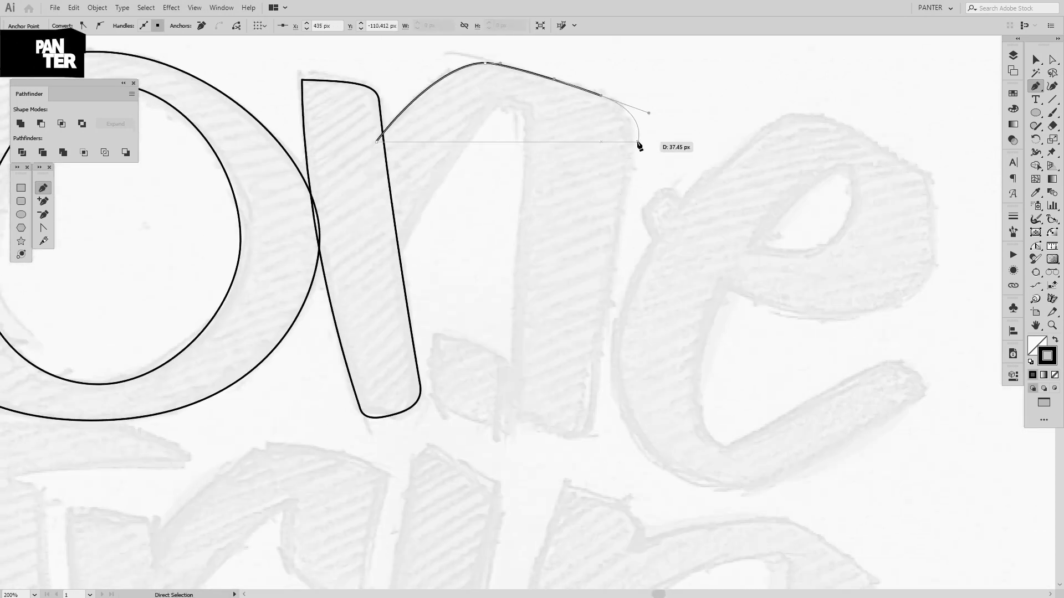
{"action": "scroll", "coordinate": [636, 142], "scroll_direction": "up", "scroll_amount": 2}
{"action": "scroll", "coordinate": [617, 154], "scroll_direction": "down", "scroll_amount": 2}
{"action": "left_click_drag", "start_coordinate": [617, 180], "coordinate": [613, 210]}
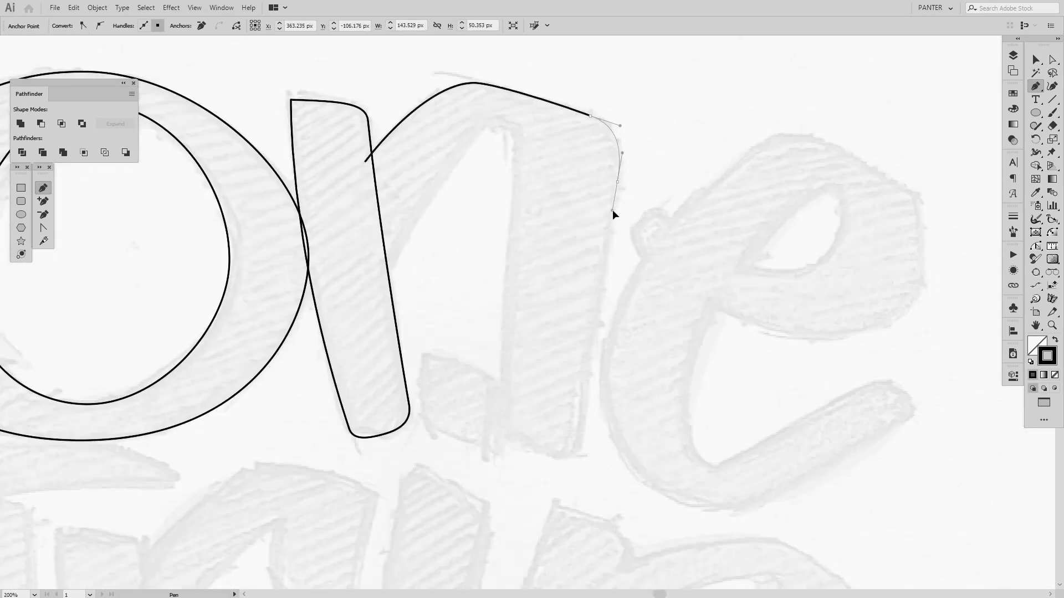
Step: Trace the right leg's outer edge down and round its bottom around to the leg's inner side
{"action": "left_click_drag", "start_coordinate": [583, 438], "coordinate": [580, 464]}
{"action": "scroll", "coordinate": [577, 467], "scroll_direction": "up", "scroll_amount": 2}
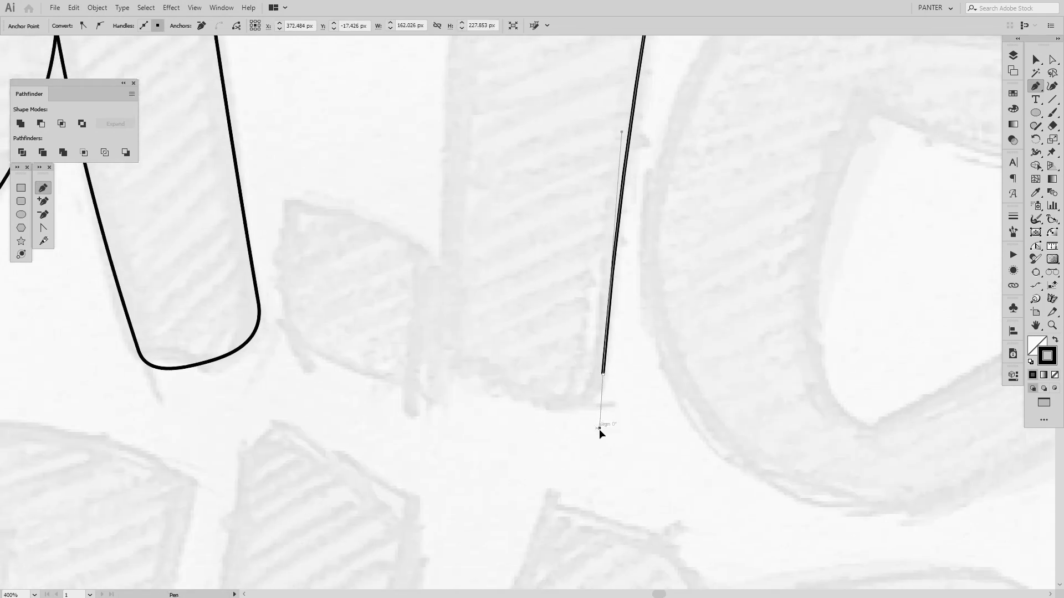
{"action": "left_click_drag", "start_coordinate": [509, 392], "coordinate": [482, 382]}
{"action": "left_click_drag", "start_coordinate": [442, 325], "coordinate": [439, 271]}
{"action": "scroll", "coordinate": [440, 272], "scroll_direction": "down", "scroll_amount": 1}
{"action": "scroll", "coordinate": [471, 221], "scroll_direction": "up", "scroll_amount": 3}
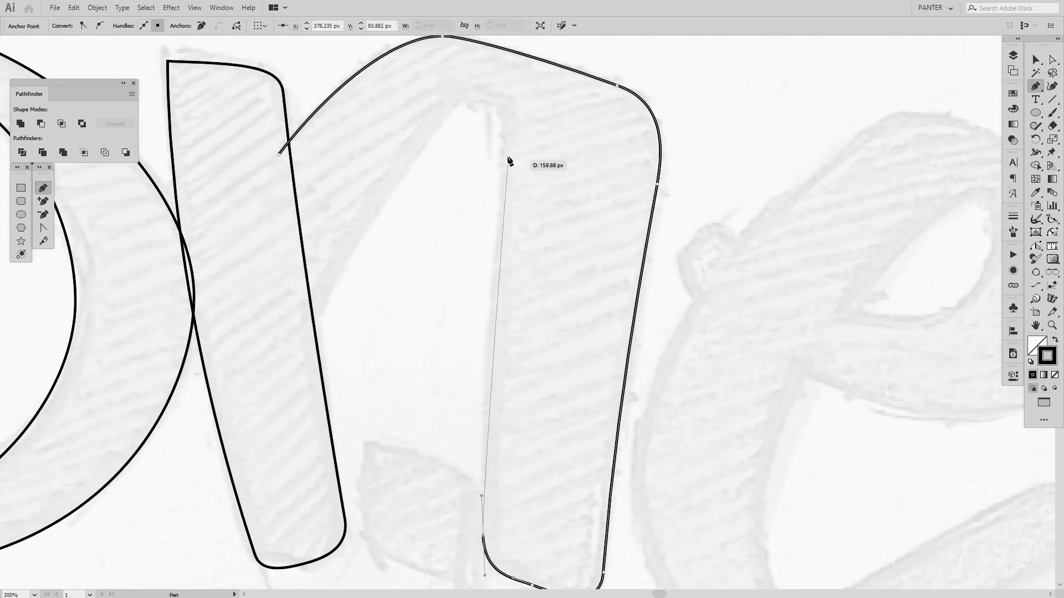
Step: Trace the leg's inner edge and the arch's underside, close the path inside the stem with an overlap and deselect it
{"action": "scroll", "coordinate": [506, 154], "scroll_direction": "down", "scroll_amount": 1}
{"action": "left_click_drag", "start_coordinate": [501, 223], "coordinate": [559, 240]}
{"action": "scroll", "coordinate": [508, 100], "scroll_direction": "up", "scroll_amount": 2}
{"action": "scroll", "coordinate": [550, 283], "scroll_direction": "down", "scroll_amount": 1}
{"action": "left_click_drag", "start_coordinate": [550, 283], "coordinate": [506, 195]}
{"action": "scroll", "coordinate": [567, 187], "scroll_direction": "down", "scroll_amount": 1}
{"action": "left_click_drag", "start_coordinate": [421, 340], "coordinate": [371, 447]}
{"action": "left_click", "coordinate": [403, 209]}
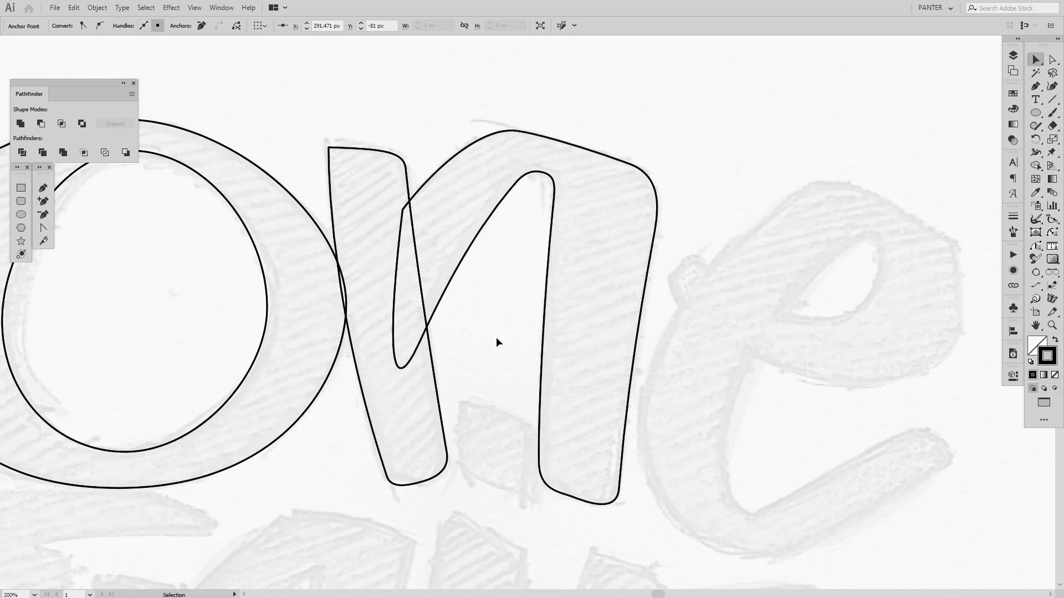
{"action": "left_click", "coordinate": [497, 337], "text": "ctrl"}
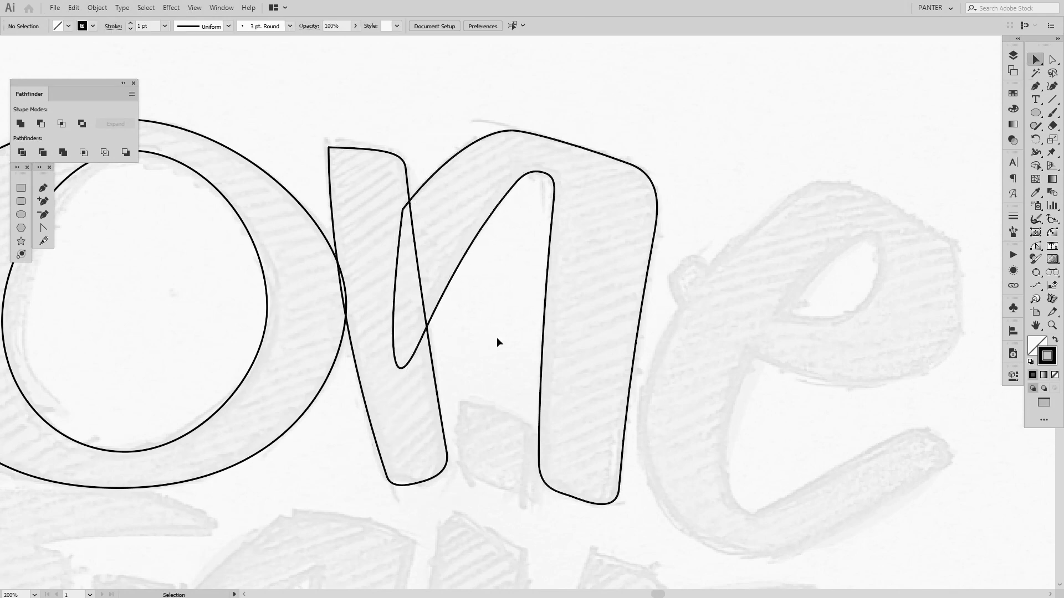
Step: Swap fill and stroke on the n's stem and arch paths to give them a solid black fill, and deselect them
{"action": "scroll", "coordinate": [497, 337], "scroll_direction": "down", "scroll_amount": 1}
{"action": "left_click", "coordinate": [438, 305]}
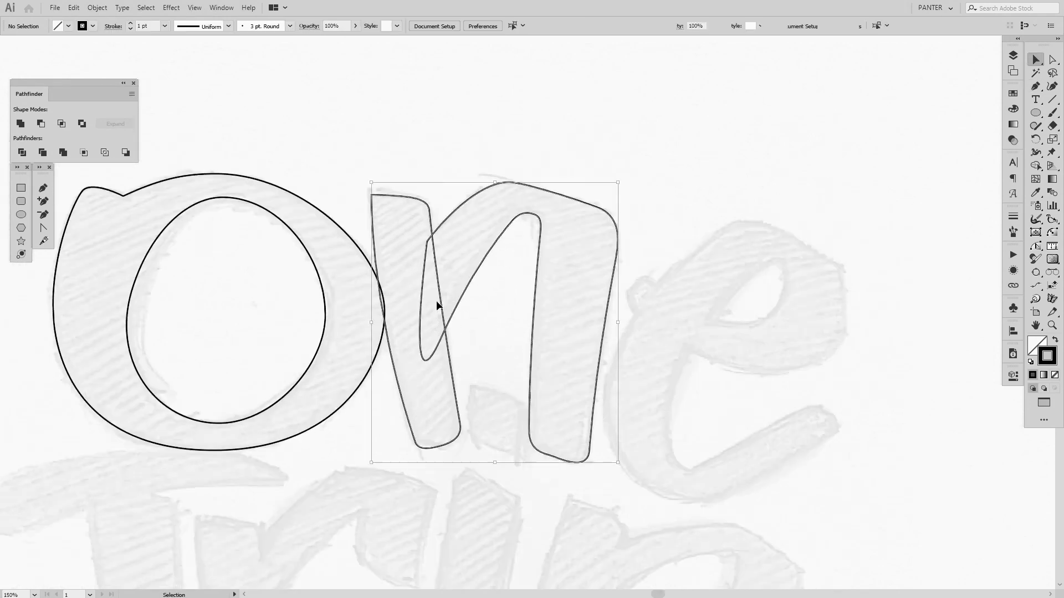
{"action": "key", "text": "shift+x"}
{"action": "left_click", "coordinate": [482, 314]}
{"action": "scroll", "coordinate": [702, 360], "scroll_direction": "down", "scroll_amount": 2}
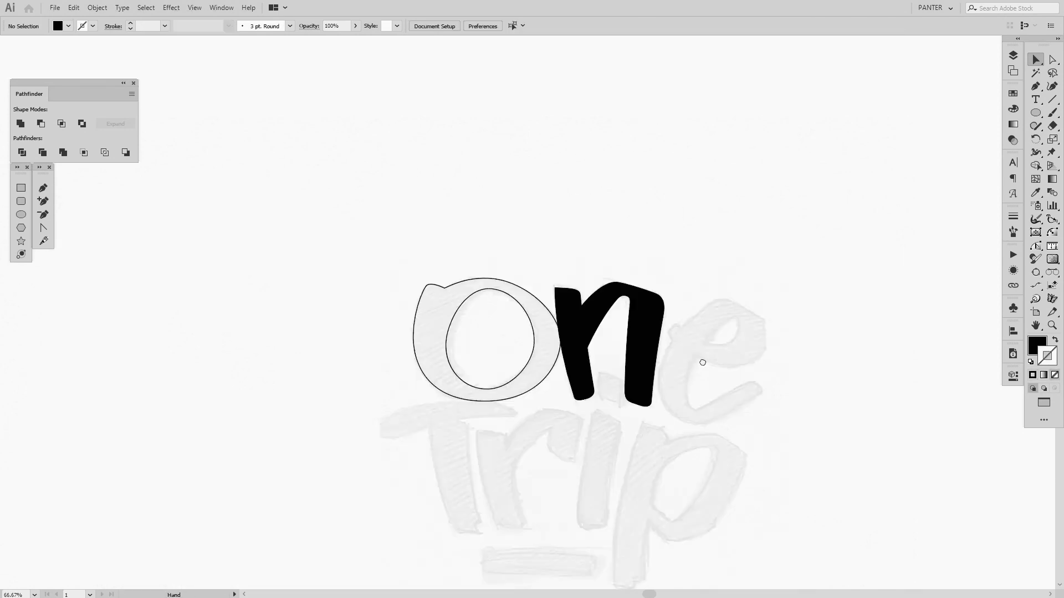
Step: Place a duplicate of the black n in the empty area above the sketch to check its shape
{"action": "left_click_drag", "start_coordinate": [703, 360], "coordinate": [637, 426]}
{"action": "left_click_drag", "start_coordinate": [530, 357], "coordinate": [562, 146]}
{"action": "left_click", "coordinate": [754, 166]}
{"action": "left_click_drag", "start_coordinate": [668, 147], "coordinate": [656, 230]}
{"action": "scroll", "coordinate": [655, 232], "scroll_direction": "up", "scroll_amount": 1}
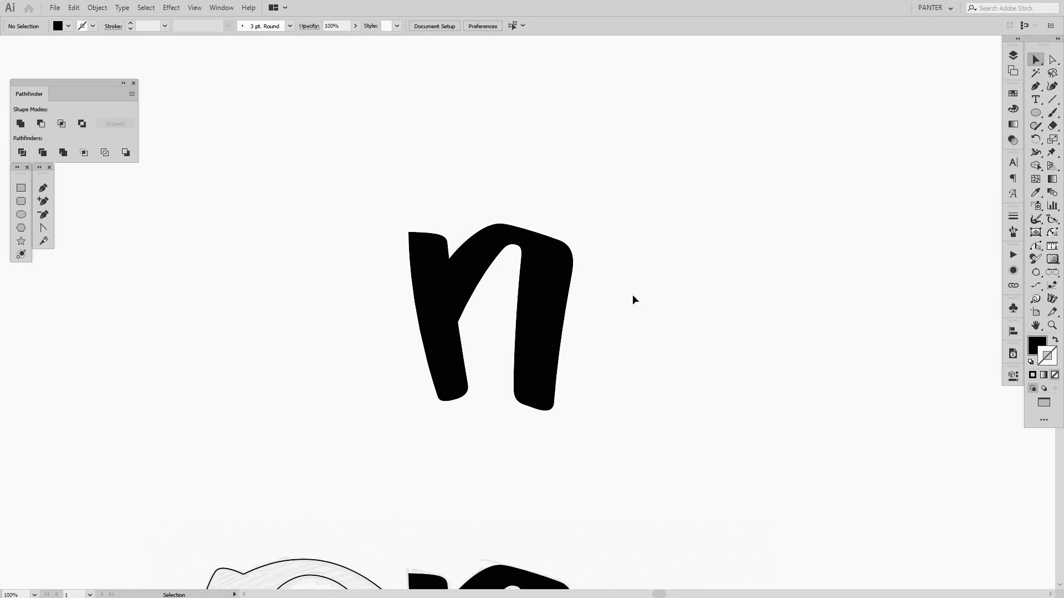
{"action": "scroll", "coordinate": [629, 301], "scroll_direction": "down", "scroll_amount": 1}
{"action": "left_click_drag", "start_coordinate": [636, 363], "coordinate": [638, 261]}
{"action": "scroll", "coordinate": [539, 411], "scroll_direction": "up", "scroll_amount": 1}
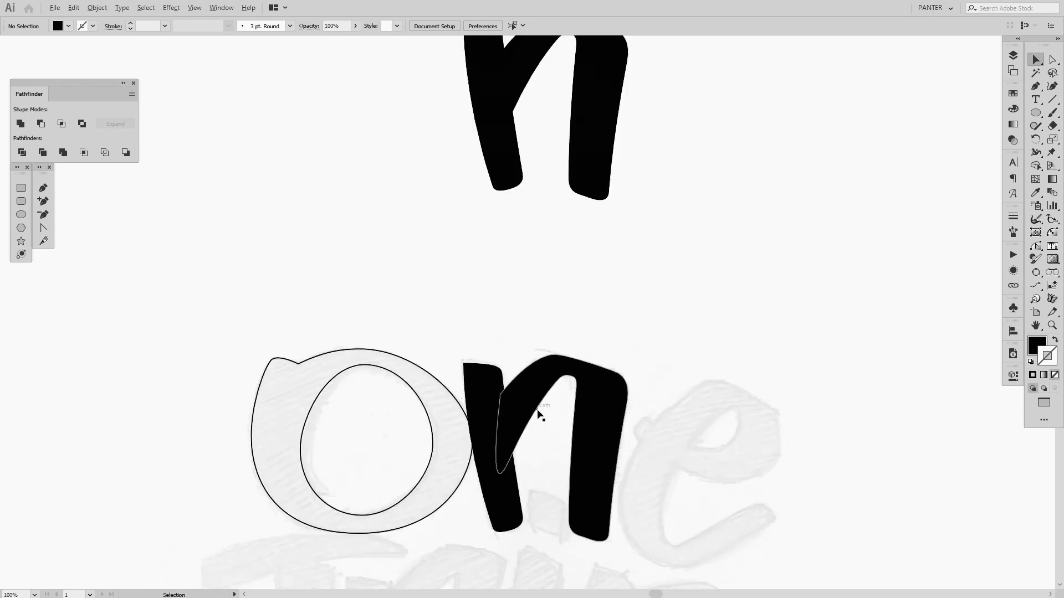
Step: Refine the underside of the n's arch by shifting the anchor beside its inner peak and shortening the peak's handle
{"action": "scroll", "coordinate": [540, 416], "scroll_direction": "up", "scroll_amount": 3}
{"action": "left_click", "coordinate": [596, 326]}
{"action": "scroll", "coordinate": [630, 322], "scroll_direction": "up", "scroll_amount": 1}
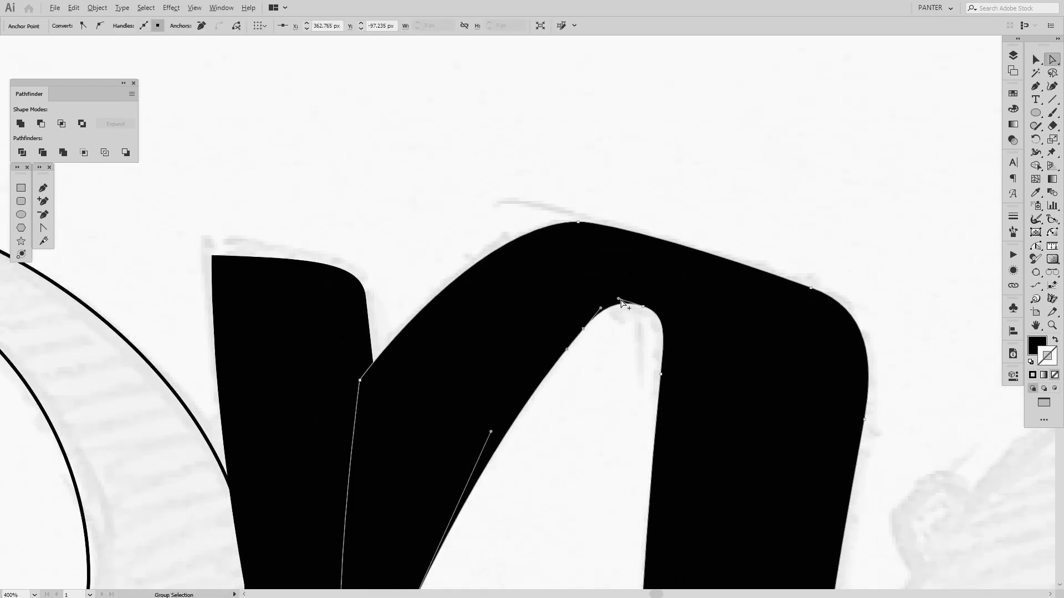
{"action": "left_click_drag", "start_coordinate": [583, 329], "coordinate": [593, 329]}
{"action": "scroll", "coordinate": [619, 306], "scroll_direction": "up", "scroll_amount": 2}
{"action": "left_click_drag", "start_coordinate": [616, 291], "coordinate": [651, 309]}
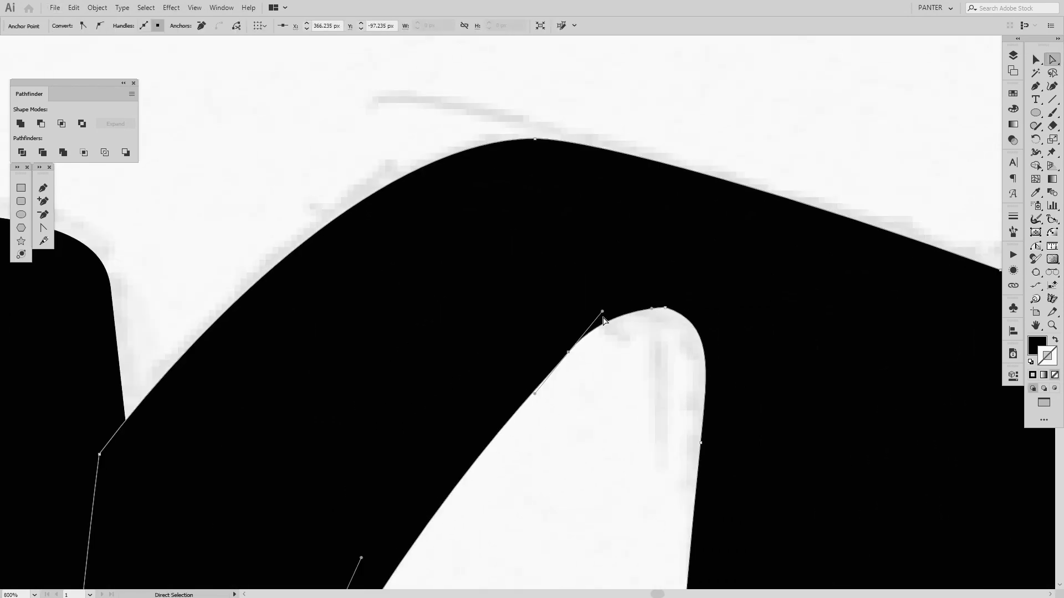
Step: Try to flatten the arch's underside by sliding the anchor beside the peak down the curve and extending its handles
{"action": "left_click_drag", "start_coordinate": [568, 353], "coordinate": [559, 366]}
{"action": "left_click", "coordinate": [593, 400]}
{"action": "scroll", "coordinate": [593, 400], "scroll_direction": "down", "scroll_amount": 5}
{"action": "scroll", "coordinate": [589, 431], "scroll_direction": "up", "scroll_amount": 4}
{"action": "left_click", "coordinate": [584, 297]}
{"action": "left_click_drag", "start_coordinate": [584, 297], "coordinate": [542, 343]}
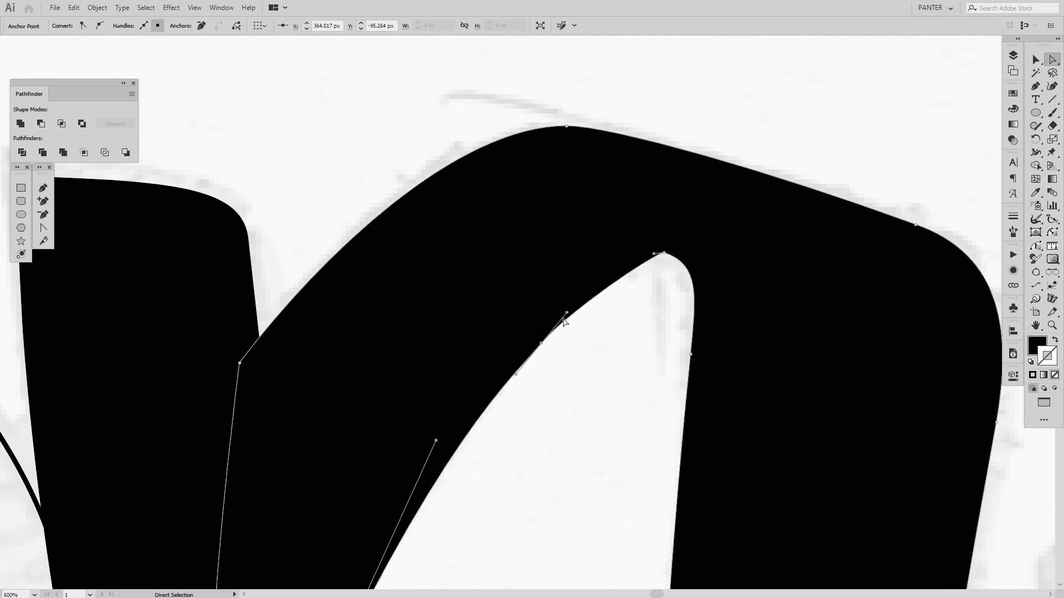
{"action": "left_click_drag", "start_coordinate": [588, 287], "coordinate": [601, 273]}
{"action": "left_click_drag", "start_coordinate": [516, 375], "coordinate": [492, 403]}
{"action": "left_click", "coordinate": [635, 335]}
Step: Try to fine-tune the same underside anchor by nudging it back up along the inner curve
{"action": "scroll", "coordinate": [635, 335], "scroll_direction": "down", "scroll_amount": 4}
{"action": "scroll", "coordinate": [630, 339], "scroll_direction": "up", "scroll_amount": 4}
{"action": "left_click", "coordinate": [556, 332]}
{"action": "left_click", "coordinate": [552, 417]}
{"action": "scroll", "coordinate": [553, 416], "scroll_direction": "down", "scroll_amount": 3}
{"action": "scroll", "coordinate": [557, 402], "scroll_direction": "up", "scroll_amount": 3}
{"action": "left_click", "coordinate": [542, 373]}
{"action": "left_click_drag", "start_coordinate": [542, 372], "coordinate": [555, 355]}
{"action": "left_click", "coordinate": [566, 380]}
{"action": "scroll", "coordinate": [567, 380], "scroll_direction": "down", "scroll_amount": 2}
Step: Undo the recent edits to the arch's underside and deselect the path
{"action": "key", "text": "ctrl+z"}
{"action": "key", "text": "ctrl+z"}
{"action": "key", "text": "ctrl+z"}
{"action": "key", "text": "ctrl+z"}
{"action": "left_click", "coordinate": [580, 397]}
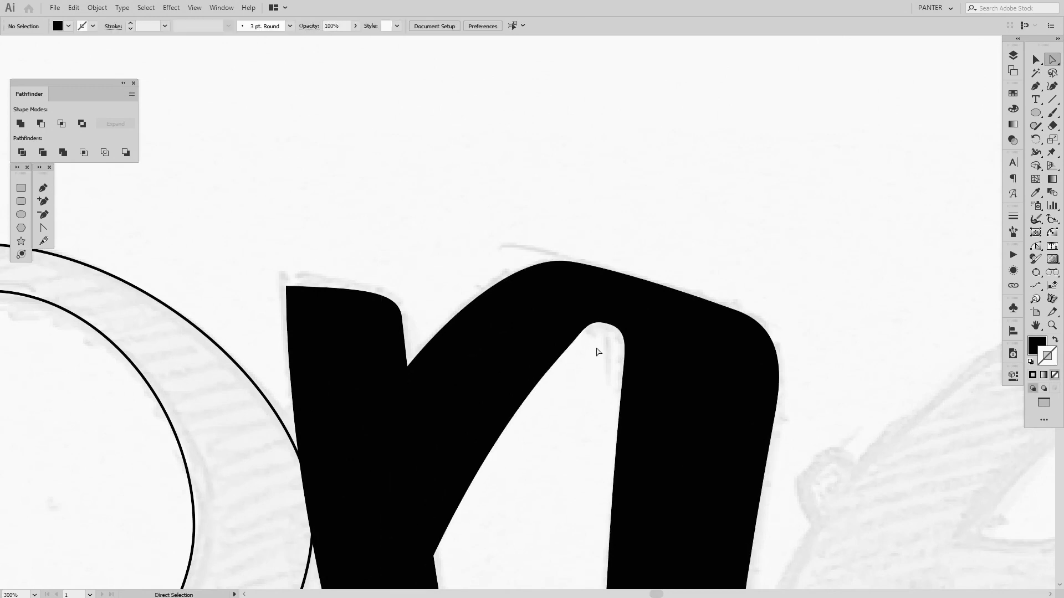
Step: Smooth the n's inner arch by moving the anchor beside the peak closer to it and adjusting its upper handle
{"action": "scroll", "coordinate": [611, 329], "scroll_direction": "up", "scroll_amount": 3}
{"action": "left_click", "coordinate": [605, 314]}
{"action": "left_click", "coordinate": [611, 316]}
{"action": "left_click_drag", "start_coordinate": [611, 315], "coordinate": [611, 316]}
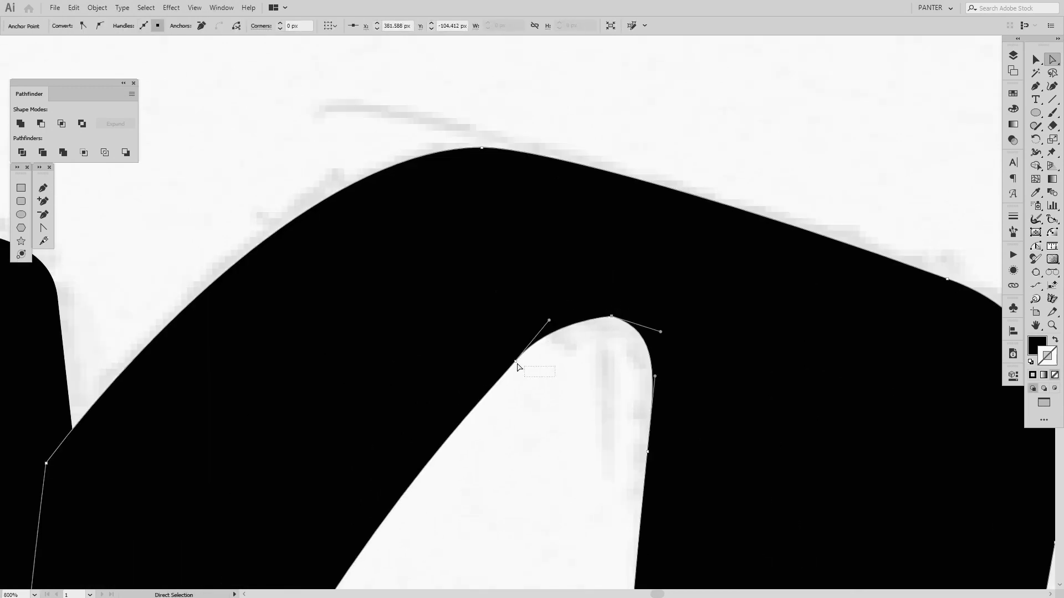
{"action": "left_click", "coordinate": [515, 361]}
{"action": "left_click_drag", "start_coordinate": [515, 361], "coordinate": [544, 353]}
{"action": "left_click_drag", "start_coordinate": [577, 313], "coordinate": [586, 316]}
{"action": "left_click", "coordinate": [589, 375]}
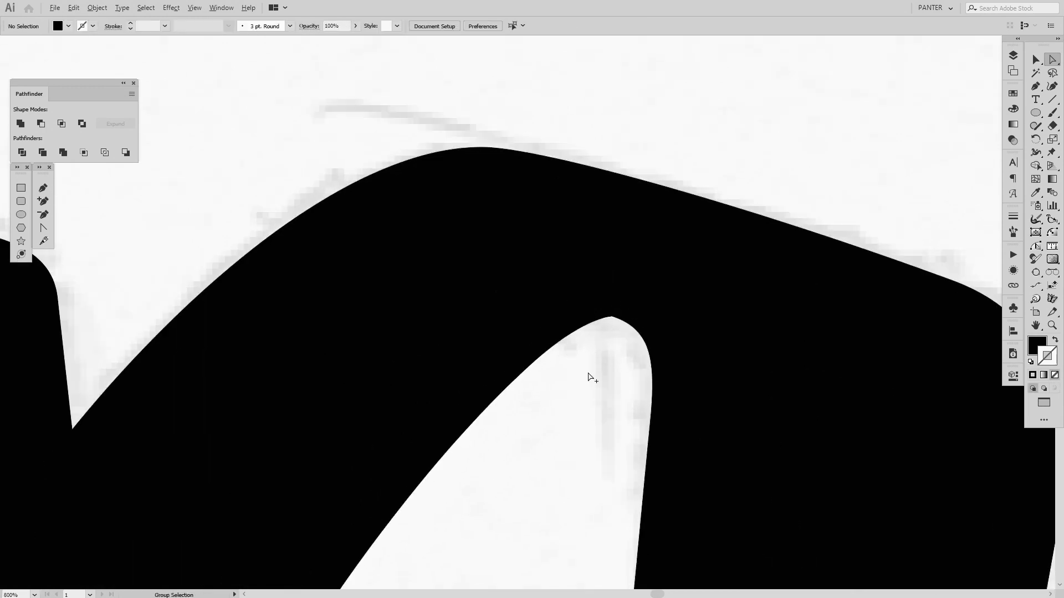
Step: Delete the outdated duplicate of the n above the sketch
{"action": "scroll", "coordinate": [592, 372], "scroll_direction": "down", "scroll_amount": 7}
{"action": "left_click_drag", "start_coordinate": [677, 299], "coordinate": [655, 348]}
{"action": "scroll", "coordinate": [659, 338], "scroll_direction": "up", "scroll_amount": 1}
{"action": "key", "text": "v"}
{"action": "left_click_drag", "start_coordinate": [712, 268], "coordinate": [450, 97]}
{"action": "key", "text": "Delete"}
Step: Duplicate the reshaped n above the sketch and examine its inner arch up close
{"action": "scroll", "coordinate": [574, 238], "scroll_direction": "down", "scroll_amount": 1}
{"action": "left_click_drag", "start_coordinate": [588, 416], "coordinate": [553, 243]}
{"action": "left_click", "coordinate": [719, 254]}
{"action": "scroll", "coordinate": [584, 125], "scroll_direction": "up", "scroll_amount": 4}
{"action": "key", "text": "a"}
{"action": "scroll", "coordinate": [524, 255], "scroll_direction": "up", "scroll_amount": 1}
{"action": "left_click", "coordinate": [523, 246]}
{"action": "left_click", "coordinate": [523, 295]}
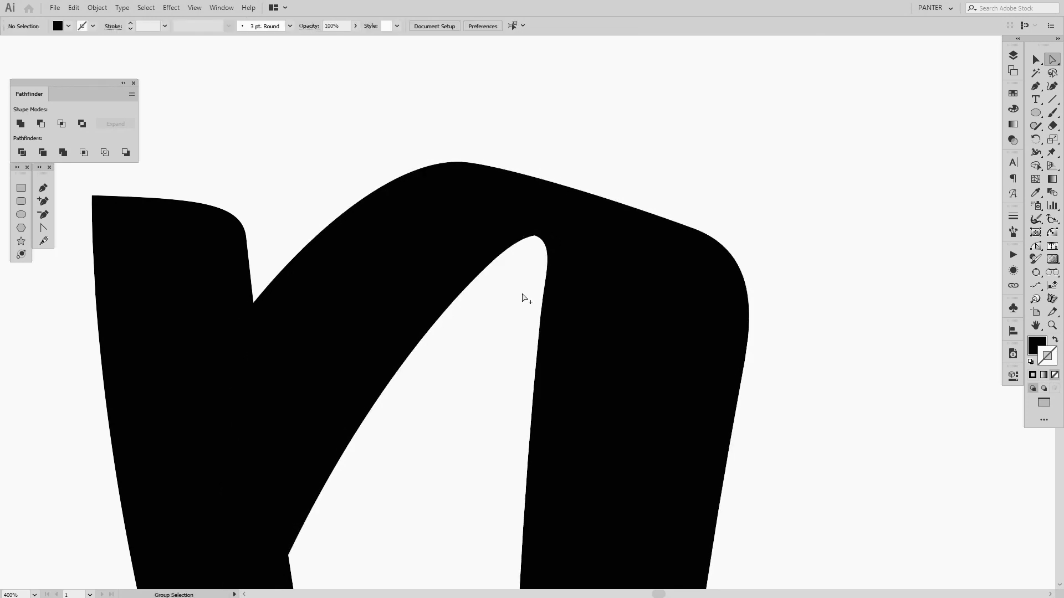
Step: Remove the new comparison copy of the reshaped n from above the lettering
{"action": "key", "text": "v"}
{"action": "scroll", "coordinate": [526, 294], "scroll_direction": "down", "scroll_amount": 6}
{"action": "left_click_drag", "start_coordinate": [597, 278], "coordinate": [663, 208]}
{"action": "scroll", "coordinate": [638, 301], "scroll_direction": "up", "scroll_amount": 1}
{"action": "left_click", "coordinate": [599, 194]}
{"action": "key", "text": "Delete"}
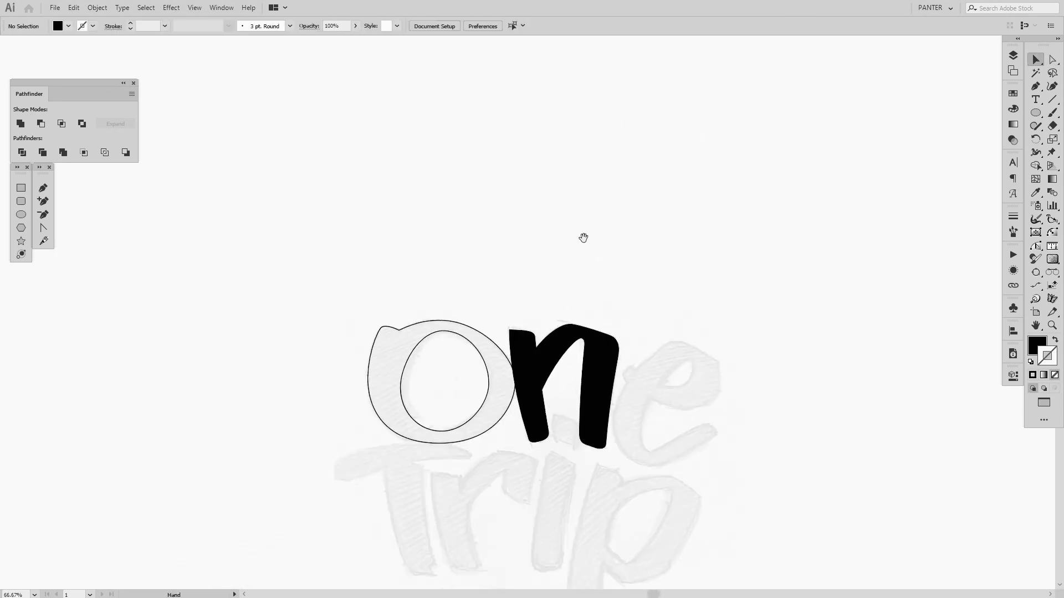
Step: Swap fill and stroke on the n's paths to show them as unfilled black outlines, and deselect them
{"action": "scroll", "coordinate": [601, 244], "scroll_direction": "up", "scroll_amount": 1}
{"action": "left_click", "coordinate": [601, 261]}
{"action": "key", "text": "shift+x"}
{"action": "left_click", "coordinate": [746, 207]}
{"action": "left_click_drag", "start_coordinate": [716, 255], "coordinate": [623, 227]}
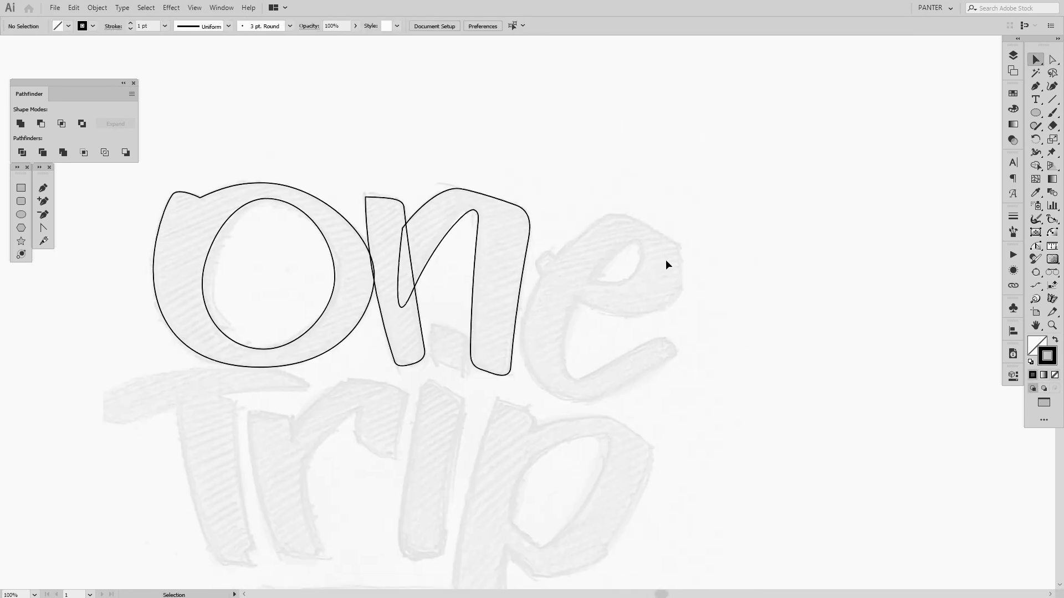
Step: Start tracing the e with the Pen tool, curving from its left outer edge up to the beginning of its top
{"action": "scroll", "coordinate": [653, 252], "scroll_direction": "up", "scroll_amount": 2}
{"action": "key", "text": "space"}
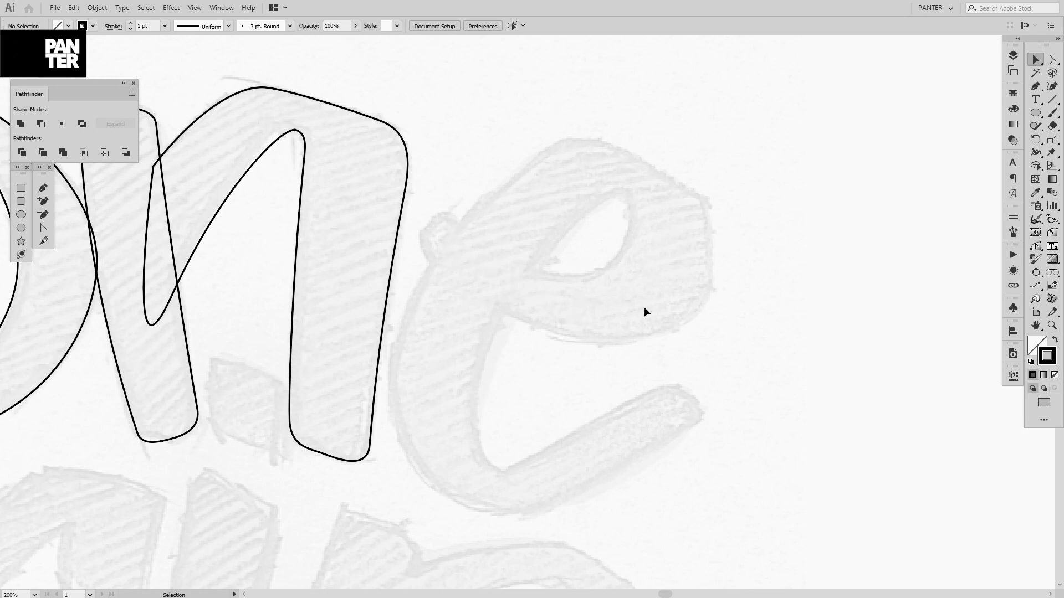
{"action": "key", "text": "space"}
{"action": "left_click_drag", "start_coordinate": [644, 298], "coordinate": [633, 299]}
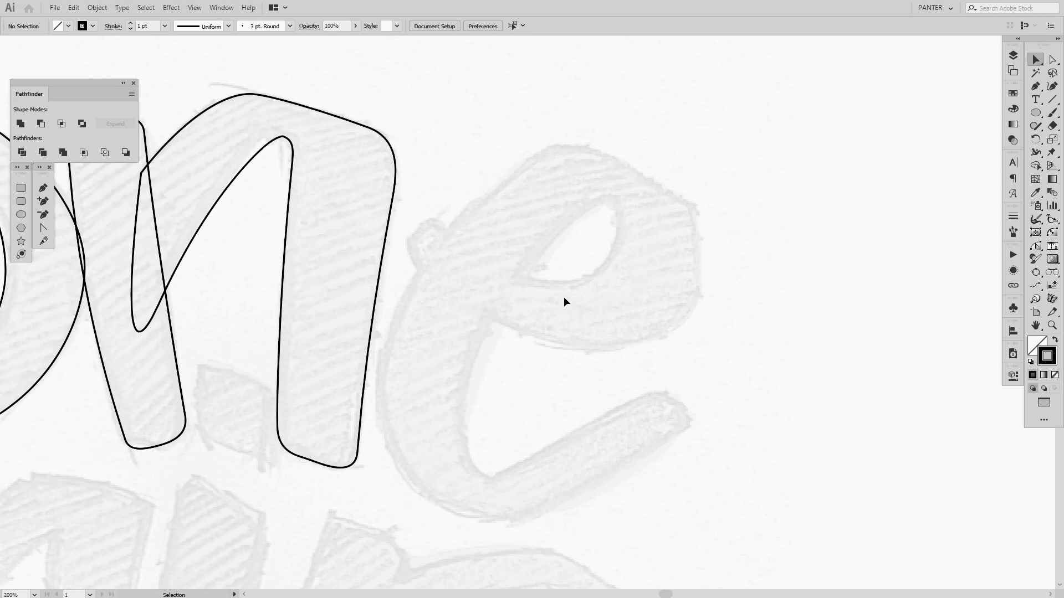
{"action": "key", "text": "p"}
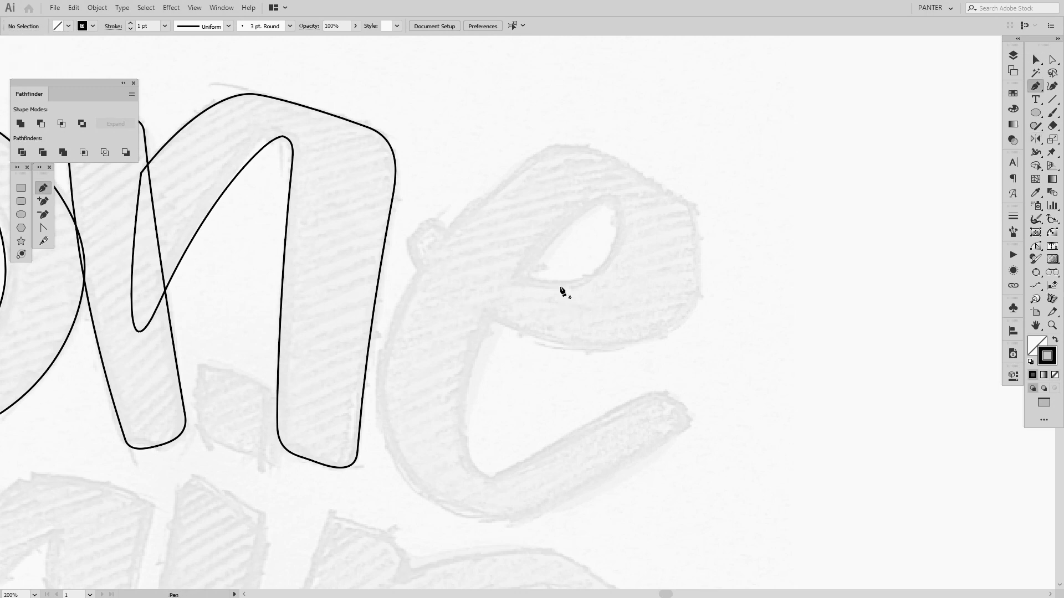
{"action": "left_click_drag", "start_coordinate": [561, 292], "coordinate": [532, 296]}
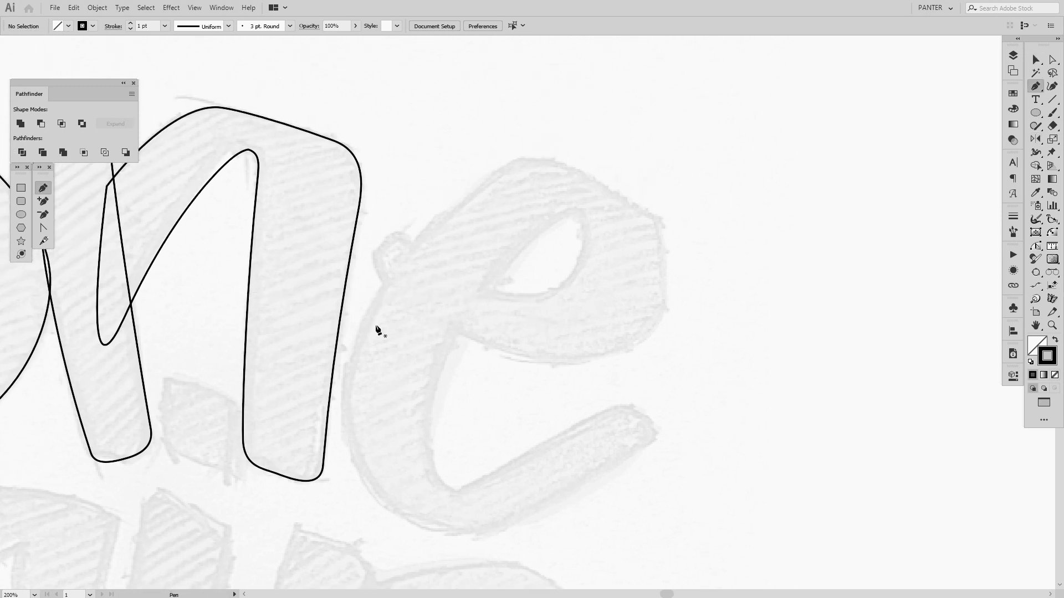
{"action": "left_click_drag", "start_coordinate": [401, 231], "coordinate": [401, 231]}
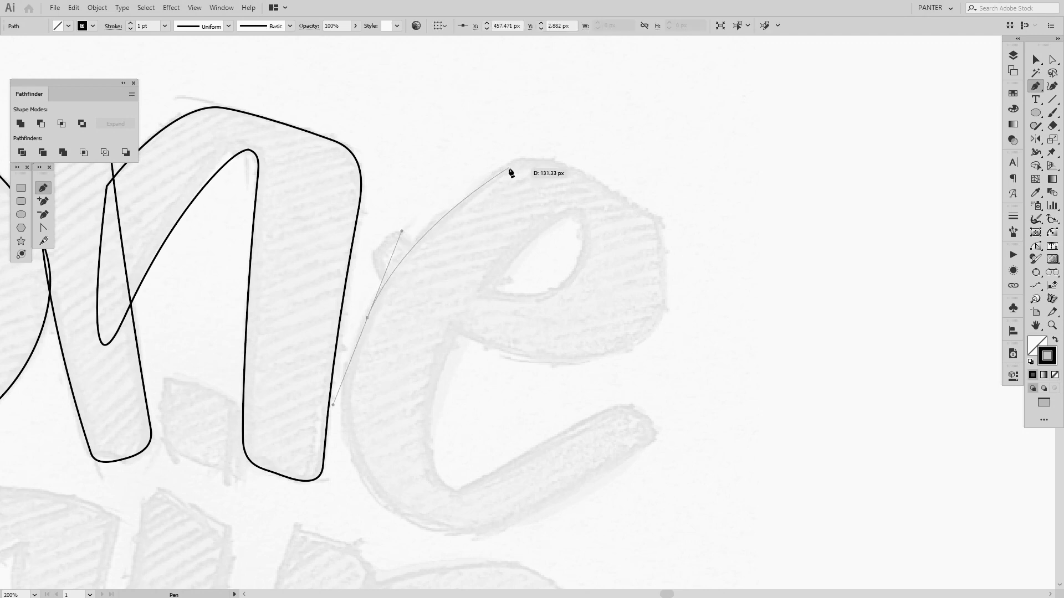
{"action": "left_click_drag", "start_coordinate": [546, 142], "coordinate": [546, 143]}
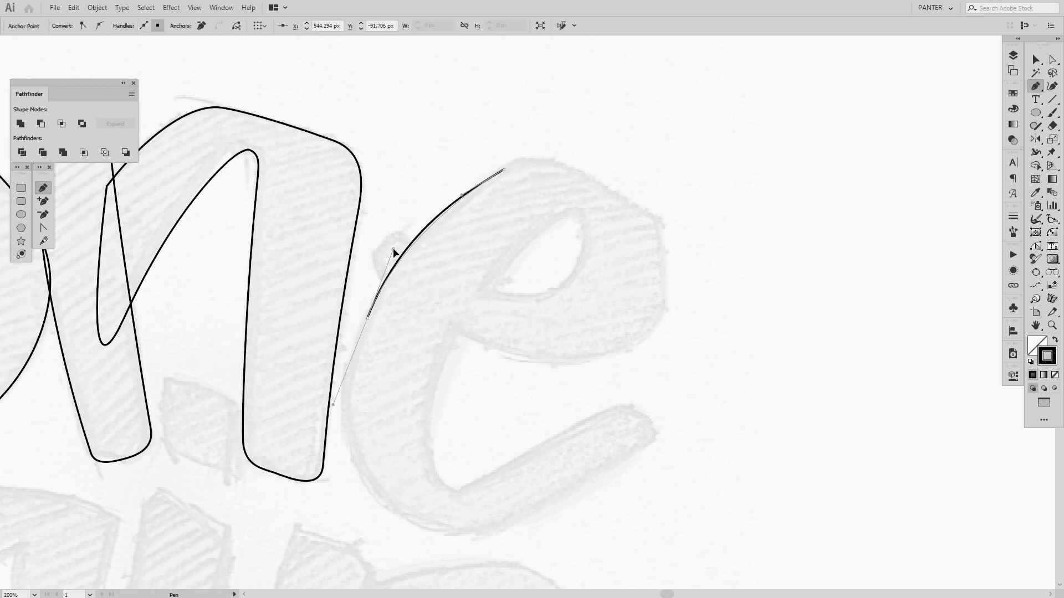
Step: Continue the e's path over its top, down the slanted edge and around the right shoulder onto the right side
{"action": "left_click_drag", "start_coordinate": [582, 175], "coordinate": [605, 189]}
{"action": "left_click_drag", "start_coordinate": [546, 144], "coordinate": [537, 151]}
{"action": "left_click_drag", "start_coordinate": [646, 214], "coordinate": [665, 250]}
{"action": "scroll", "coordinate": [662, 247], "scroll_direction": "up", "scroll_amount": 2}
{"action": "left_click_drag", "start_coordinate": [659, 195], "coordinate": [652, 194]}
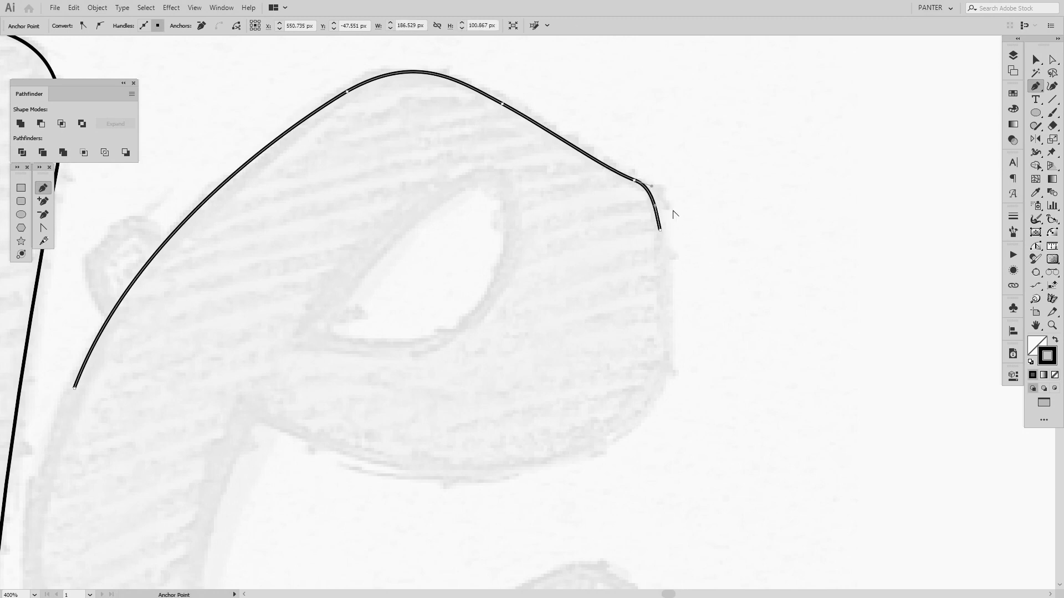
{"action": "key", "text": "ctrl+z"}
{"action": "key", "text": "ctrl+z"}
{"action": "left_click_drag", "start_coordinate": [681, 261], "coordinate": [661, 240]}
{"action": "left_click_drag", "start_coordinate": [651, 245], "coordinate": [658, 294]}
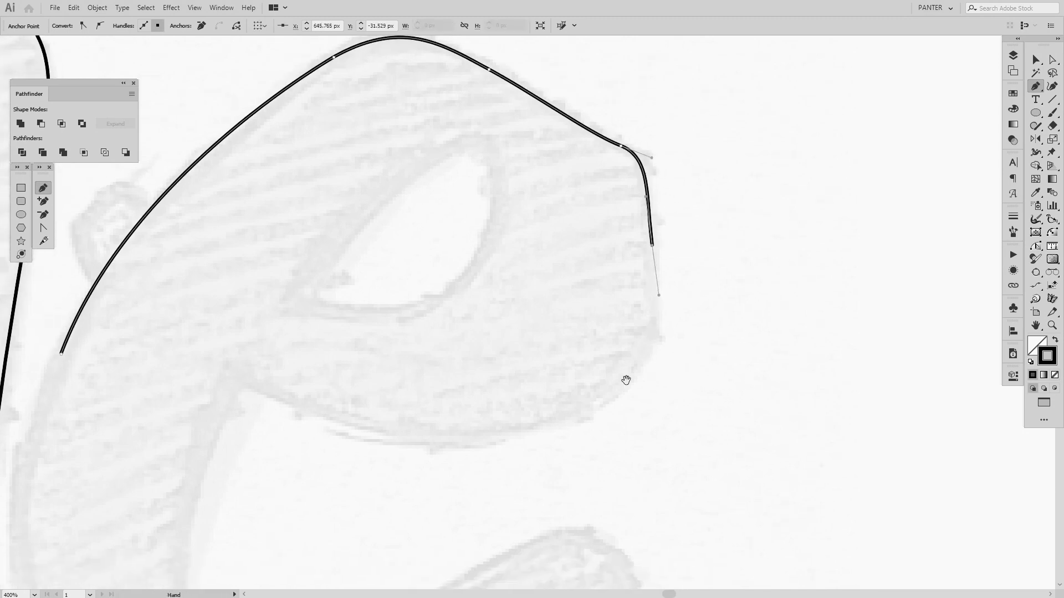
Step: Round the e bowl's lower right corner and trace its underside across the stem to the small knob
{"action": "left_click_drag", "start_coordinate": [626, 380], "coordinate": [651, 347]}
{"action": "scroll", "coordinate": [651, 347], "scroll_direction": "down", "scroll_amount": 1}
{"action": "left_click_drag", "start_coordinate": [639, 356], "coordinate": [597, 388]}
{"action": "mouse_move", "coordinate": [357, 347]}
{"action": "left_mouse_down"}
{"action": "mouse_move", "coordinate": [402, 365]}
{"action": "mouse_move", "coordinate": [310, 297]}
{"action": "mouse_move", "coordinate": [274, 289]}
{"action": "mouse_move", "coordinate": [309, 310]}
{"action": "left_mouse_up"}
{"action": "scroll", "coordinate": [253, 256], "scroll_direction": "up", "scroll_amount": 1}
Step: Round the knob, cross back over the stem and trace the counter's lower and right edges up to its top
{"action": "left_click_drag", "start_coordinate": [300, 270], "coordinate": [370, 233]}
{"action": "left_click_drag", "start_coordinate": [477, 326], "coordinate": [531, 348]}
{"action": "left_click_drag", "start_coordinate": [653, 314], "coordinate": [666, 274]}
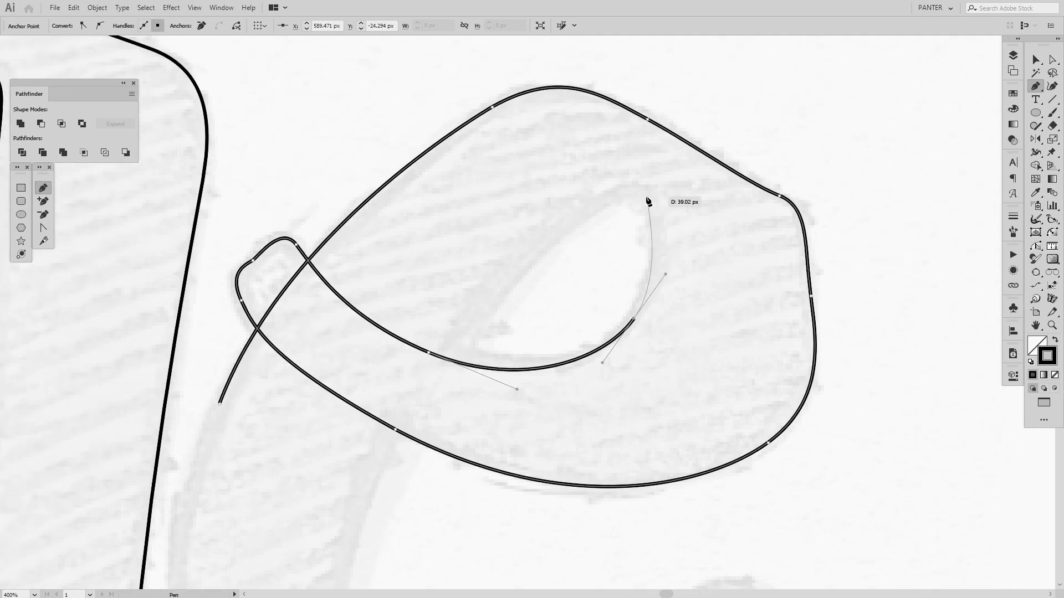
{"action": "left_click_drag", "start_coordinate": [642, 190], "coordinate": [626, 177]}
Step: Try to trace from the counter's top down the e's inner edge to the inside corner at its base
{"action": "scroll", "coordinate": [626, 177], "scroll_direction": "down", "scroll_amount": 1}
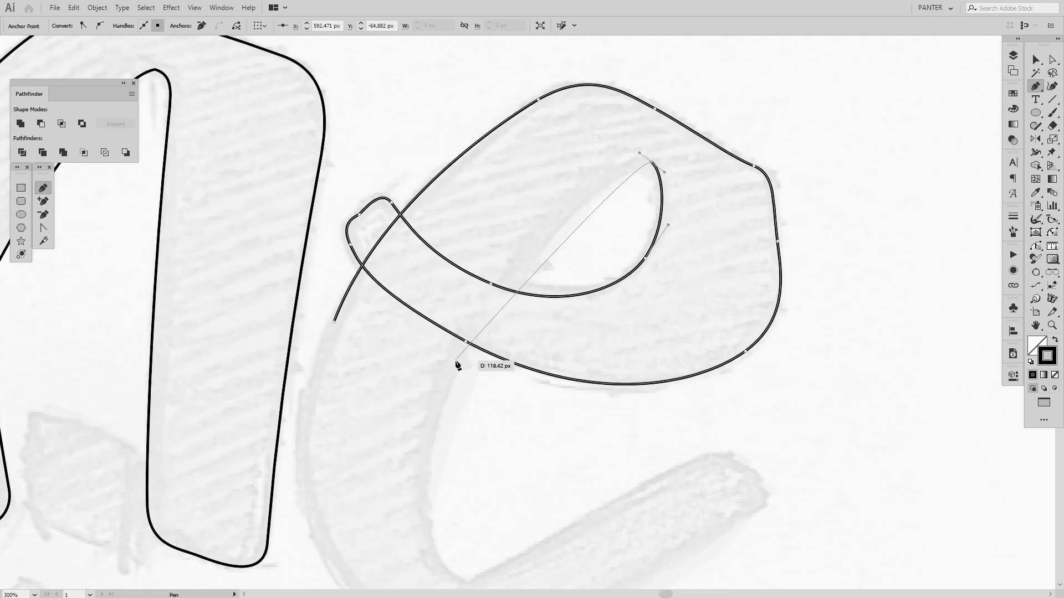
{"action": "scroll", "coordinate": [471, 338], "scroll_direction": "down", "scroll_amount": 1}
{"action": "scroll", "coordinate": [554, 224], "scroll_direction": "up", "scroll_amount": 1}
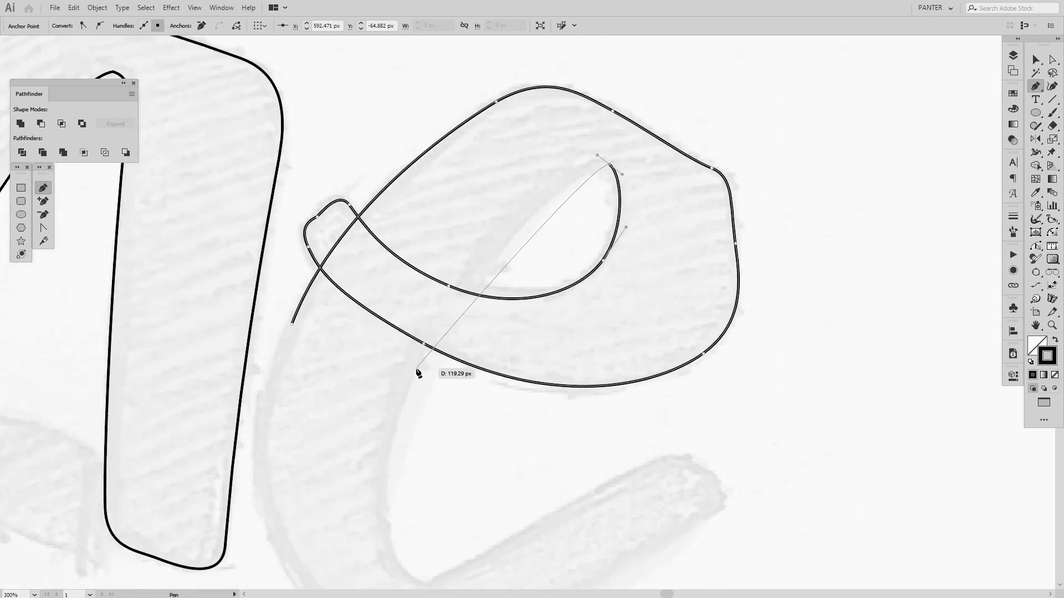
{"action": "scroll", "coordinate": [418, 372], "scroll_direction": "down", "scroll_amount": 1}
{"action": "left_click_drag", "start_coordinate": [418, 337], "coordinate": [394, 411]}
{"action": "scroll", "coordinate": [526, 205], "scroll_direction": "up", "scroll_amount": 1}
{"action": "scroll", "coordinate": [373, 420], "scroll_direction": "down", "scroll_amount": 3}
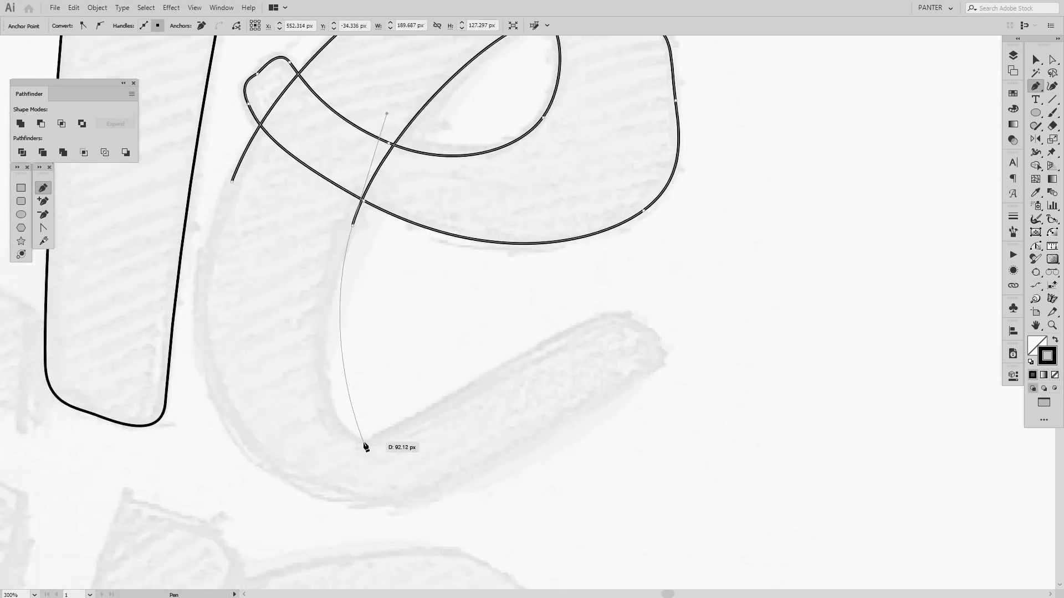
{"action": "left_click_drag", "start_coordinate": [363, 446], "coordinate": [401, 475]}
{"action": "scroll", "coordinate": [423, 392], "scroll_direction": "down", "scroll_amount": 2}
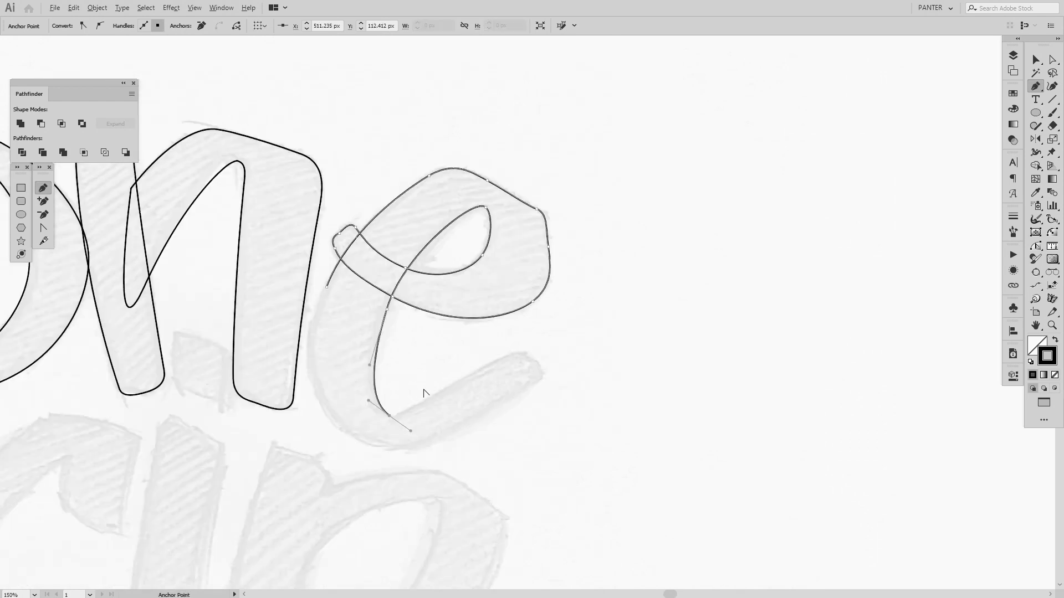
{"action": "scroll", "coordinate": [370, 355], "scroll_direction": "up", "scroll_amount": 1}
{"action": "scroll", "coordinate": [370, 354], "scroll_direction": "up", "scroll_amount": 1}
{"action": "key", "text": "ctrl+z"}
{"action": "scroll", "coordinate": [387, 340], "scroll_direction": "down", "scroll_amount": 1}
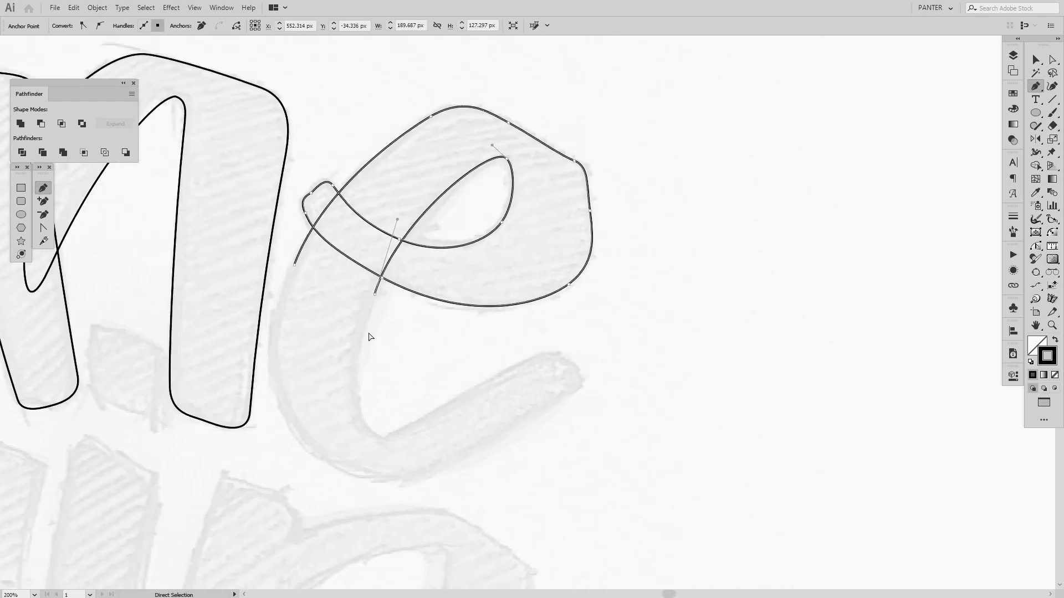
{"action": "key", "text": "ctrl+z"}
Step: Redraw the e's inner edge with adjusted handles, curving down into the inside corner where the tail begins
{"action": "left_click_drag", "start_coordinate": [376, 295], "coordinate": [338, 372]}
{"action": "left_click_drag", "start_coordinate": [498, 152], "coordinate": [478, 152]}
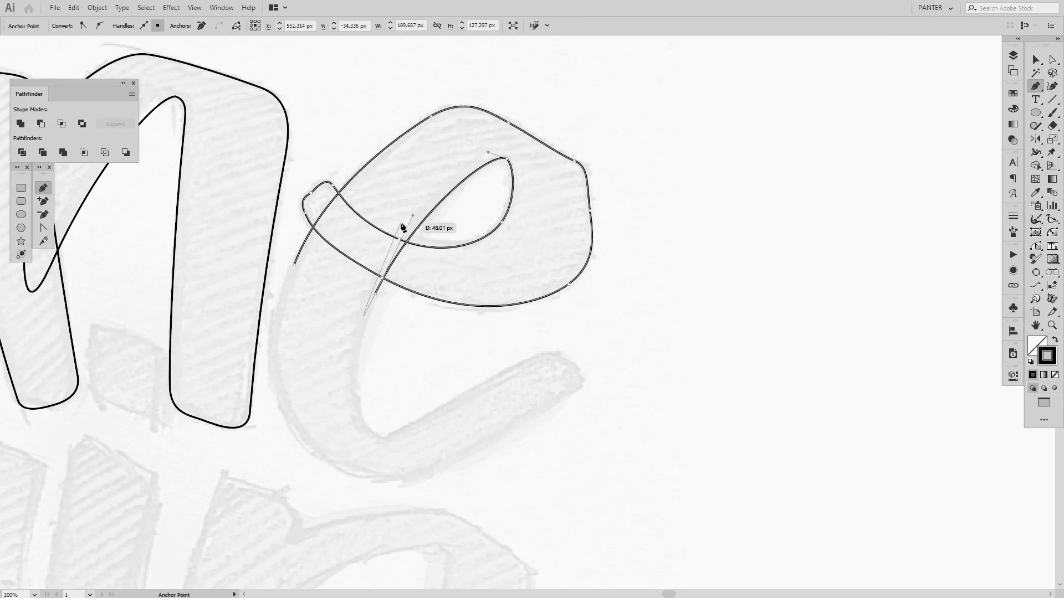
{"action": "left_click_drag", "start_coordinate": [378, 437], "coordinate": [400, 446]}
{"action": "scroll", "coordinate": [399, 446], "scroll_direction": "up", "scroll_amount": 2}
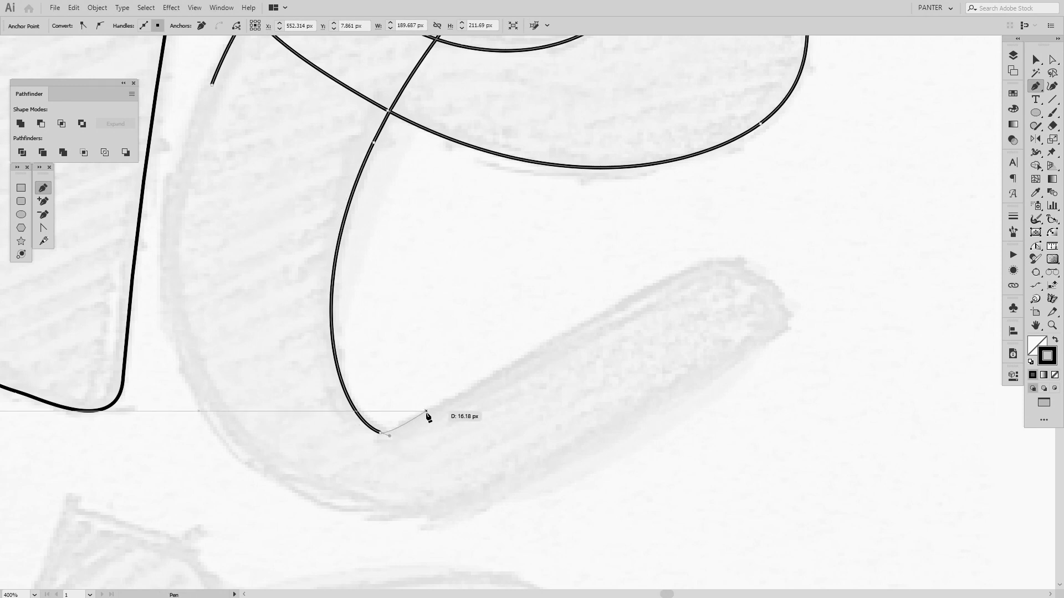
Step: Trace the upper edge of the e's tail and round the tail's tip onto its underside
{"action": "scroll", "coordinate": [438, 407], "scroll_direction": "down", "scroll_amount": 2}
{"action": "key", "text": "ctrl+plus"}
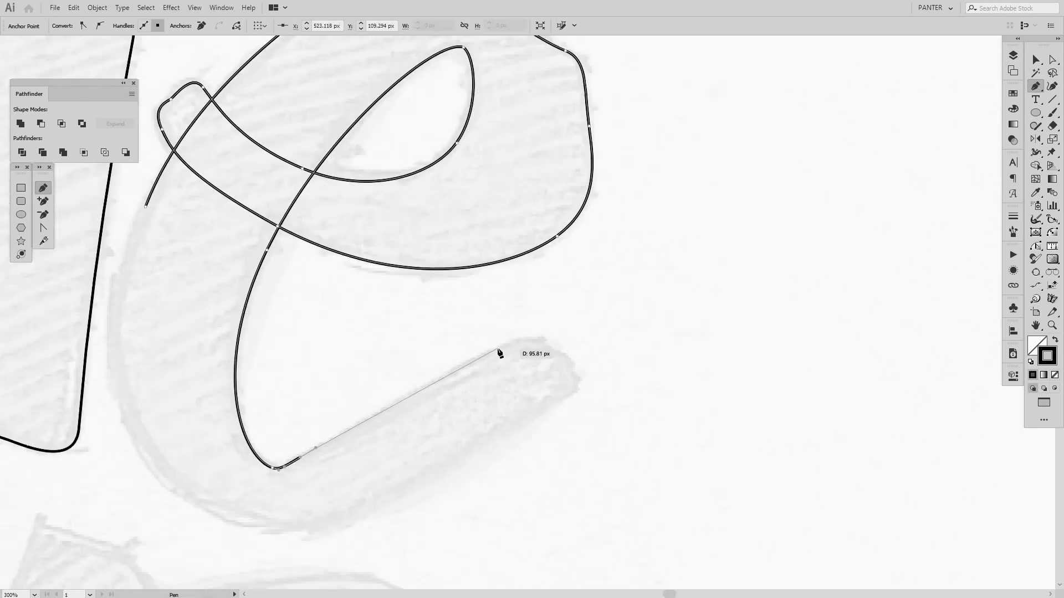
{"action": "left_click_drag", "start_coordinate": [494, 351], "coordinate": [527, 335]}
{"action": "left_click_drag", "start_coordinate": [569, 363], "coordinate": [529, 418]}
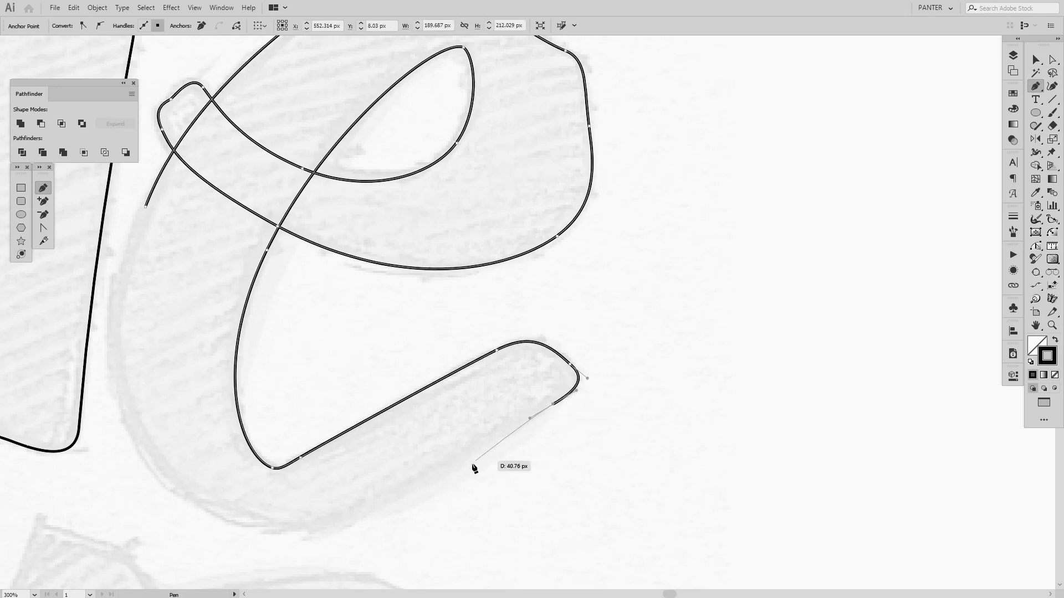
Step: Trace the tail's underside into the e's rounded base and close the path at its starting anchor
{"action": "left_click_drag", "start_coordinate": [289, 532], "coordinate": [327, 485]}
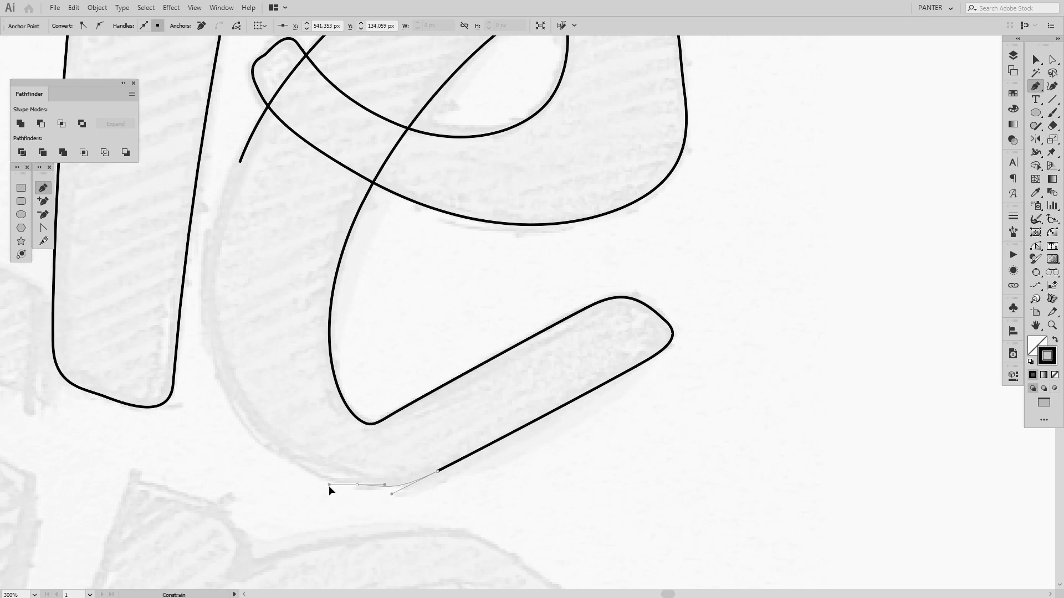
{"action": "key", "text": "ctrl+plus"}
{"action": "key", "text": "ctrl+minus"}
{"action": "key", "text": "ctrl+minus"}
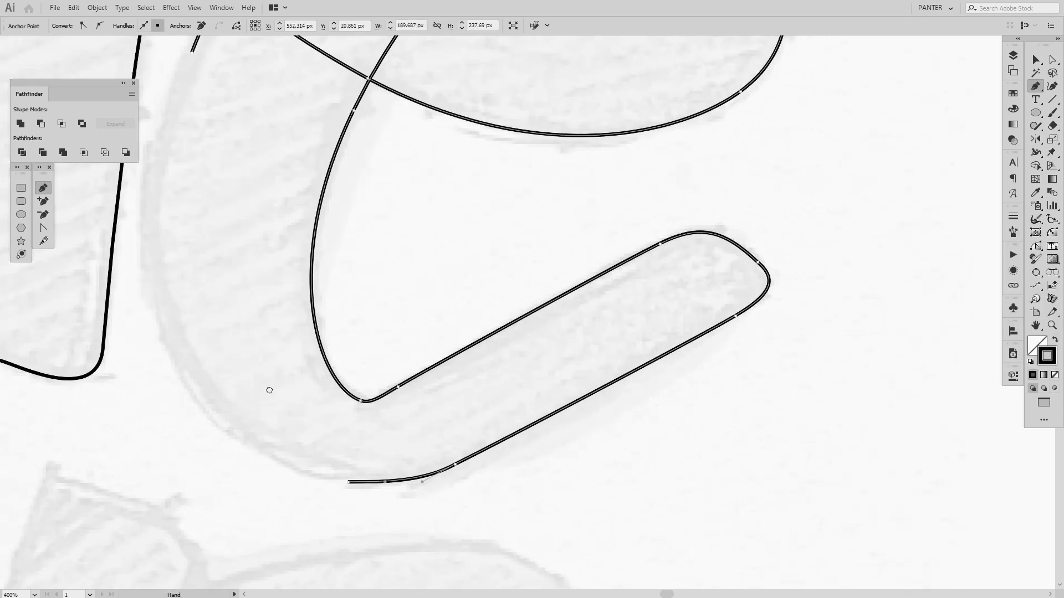
{"action": "left_click_drag", "start_coordinate": [355, 325], "coordinate": [380, 256]}
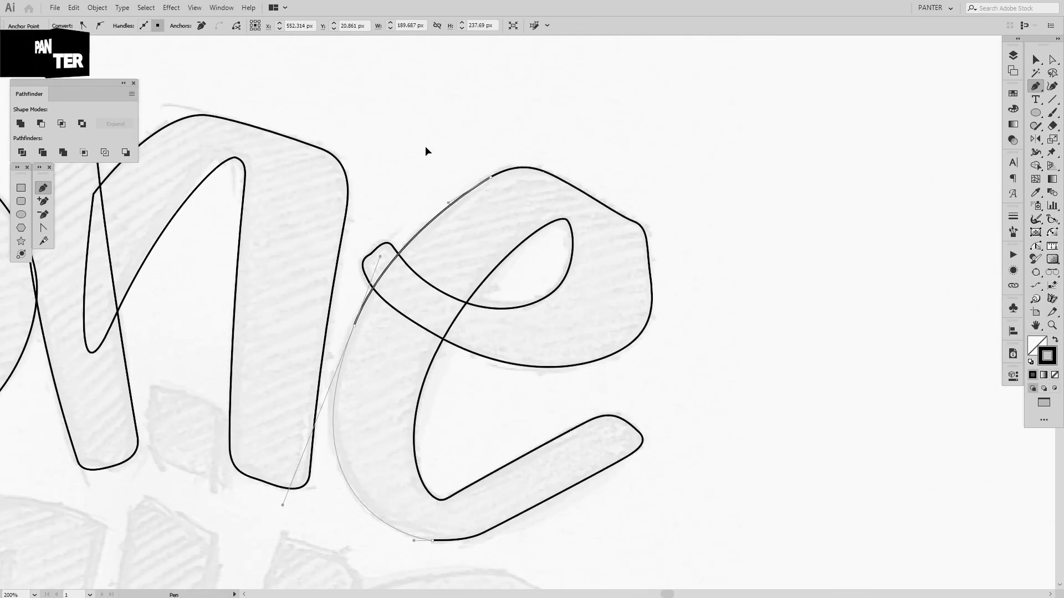
{"action": "key", "text": "ctrl+plus"}
{"action": "key", "text": "ctrl+plus"}
{"action": "key", "text": "ctrl+plus"}
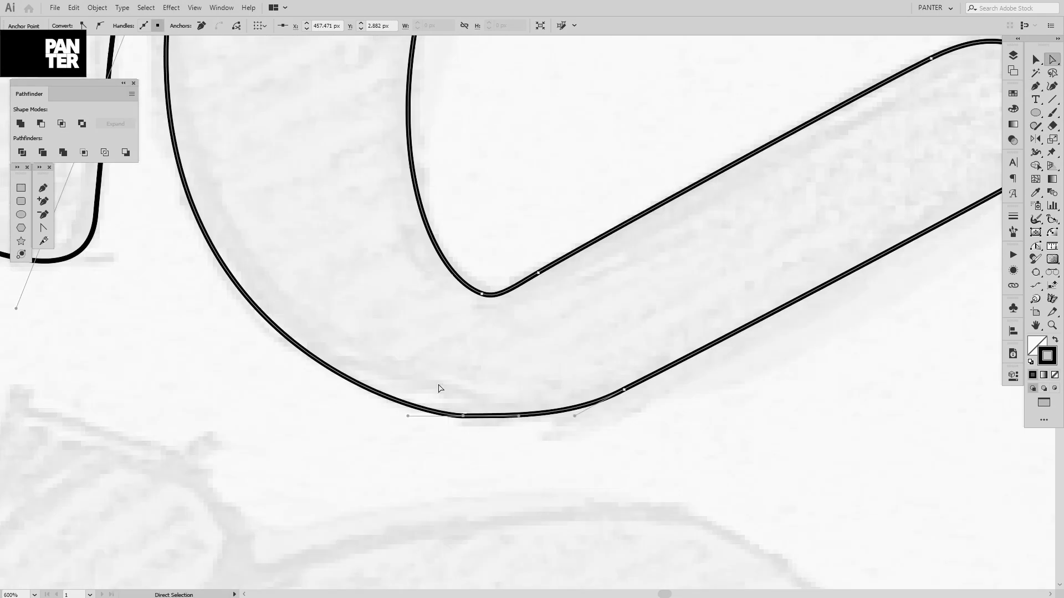
{"action": "key", "text": "ctrl+minus"}
{"action": "key", "text": "ctrl+minus"}
{"action": "key", "text": "ctrl+minus"}
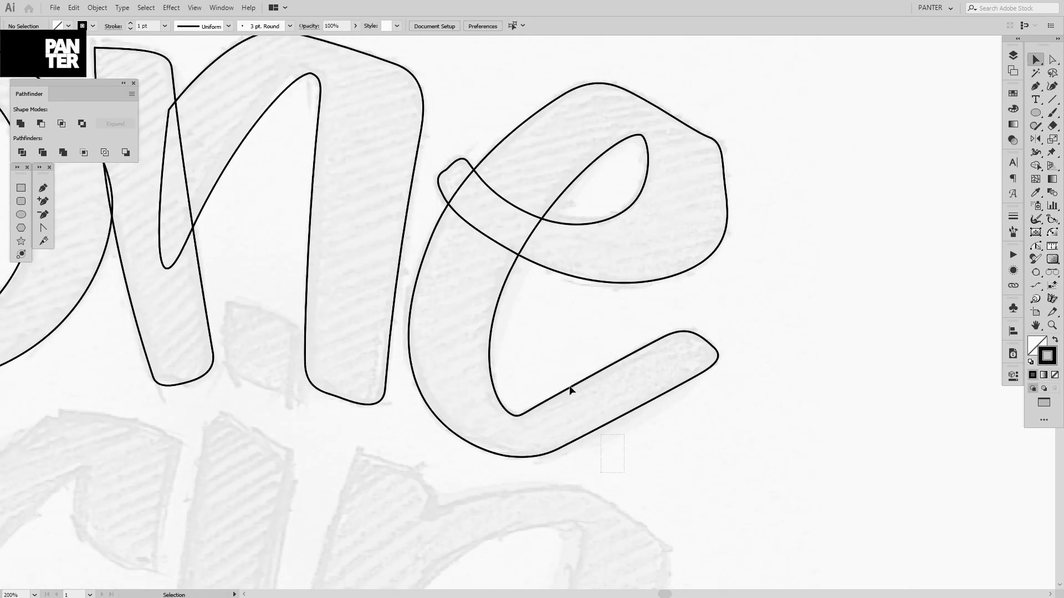
Step: Swap fill and stroke on the O, n and e paths to give them a solid black fill, and deselect them
{"action": "key", "text": "v"}
{"action": "key", "text": "shift+x"}
{"action": "left_click", "coordinate": [759, 353]}
{"action": "scroll", "coordinate": [759, 354], "scroll_direction": "down", "scroll_amount": 2}
{"action": "left_click_drag", "start_coordinate": [482, 207], "coordinate": [319, 288]}
{"action": "key", "text": "shift+x"}
{"action": "left_click", "coordinate": [538, 179]}
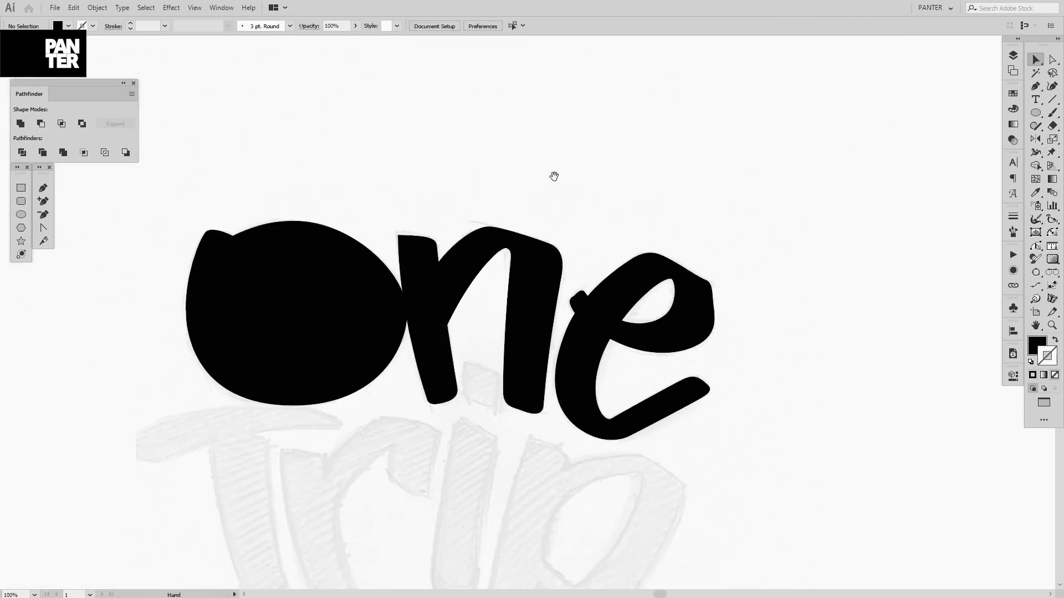
Step: Fill the O's inner ellipse with light gray at 100% opacity to preview the counter
{"action": "left_click", "coordinate": [303, 311]}
{"action": "key", "text": "shift+x"}
{"action": "key", "text": "shift+x"}
{"action": "key", "text": "i"}
{"action": "left_click", "coordinate": [356, 199]}
{"action": "key", "text": "v"}
{"action": "left_click", "coordinate": [1013, 93]}
{"action": "left_click", "coordinate": [955, 154]}
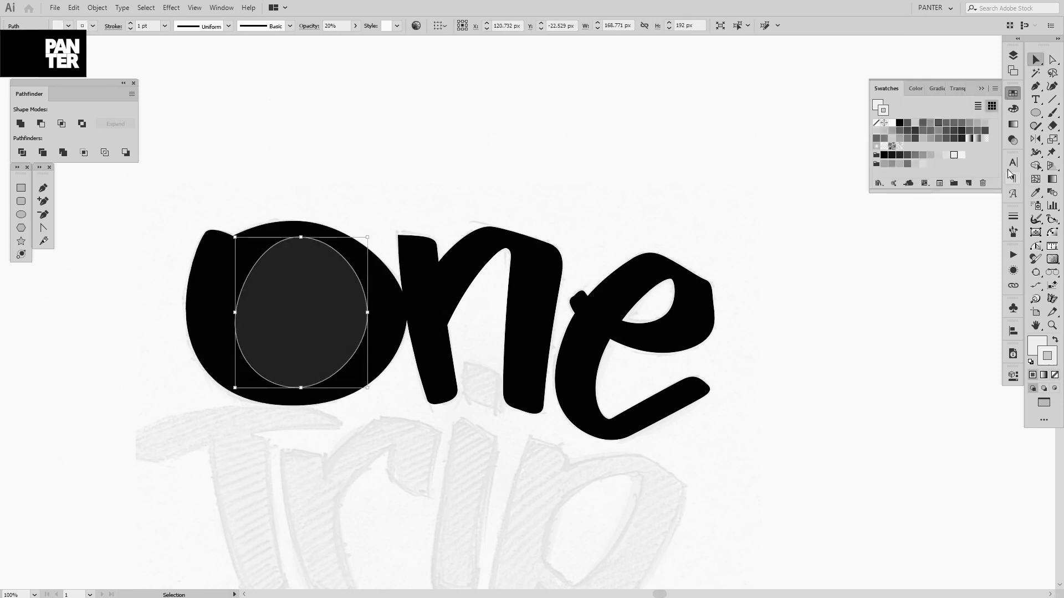
{"action": "left_click", "coordinate": [1038, 340]}
{"action": "left_click", "coordinate": [356, 26]}
{"action": "left_click", "coordinate": [357, 46]}
{"action": "left_click", "coordinate": [497, 138]}
{"action": "scroll", "coordinate": [533, 263], "scroll_direction": "down", "scroll_amount": 1}
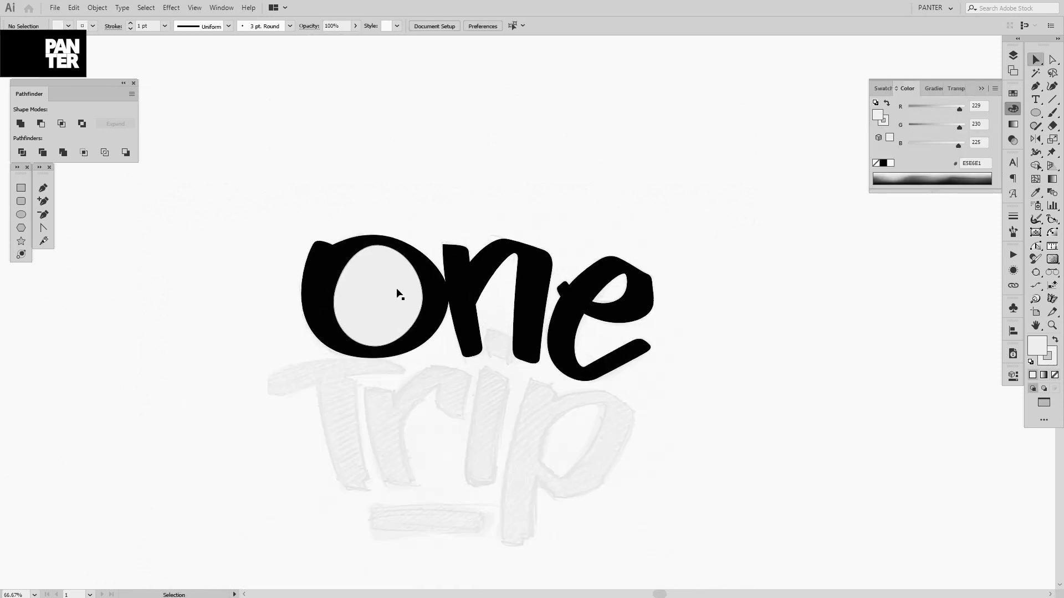
Step: Recolor the O's inner ellipse with a lighter gray swatch and deselect it to check the word
{"action": "left_click", "coordinate": [398, 290]}
{"action": "left_click", "coordinate": [1013, 93]}
{"action": "left_click", "coordinate": [961, 155]}
{"action": "left_click", "coordinate": [706, 142]}
{"action": "scroll", "coordinate": [704, 138], "scroll_direction": "down", "scroll_amount": 1}
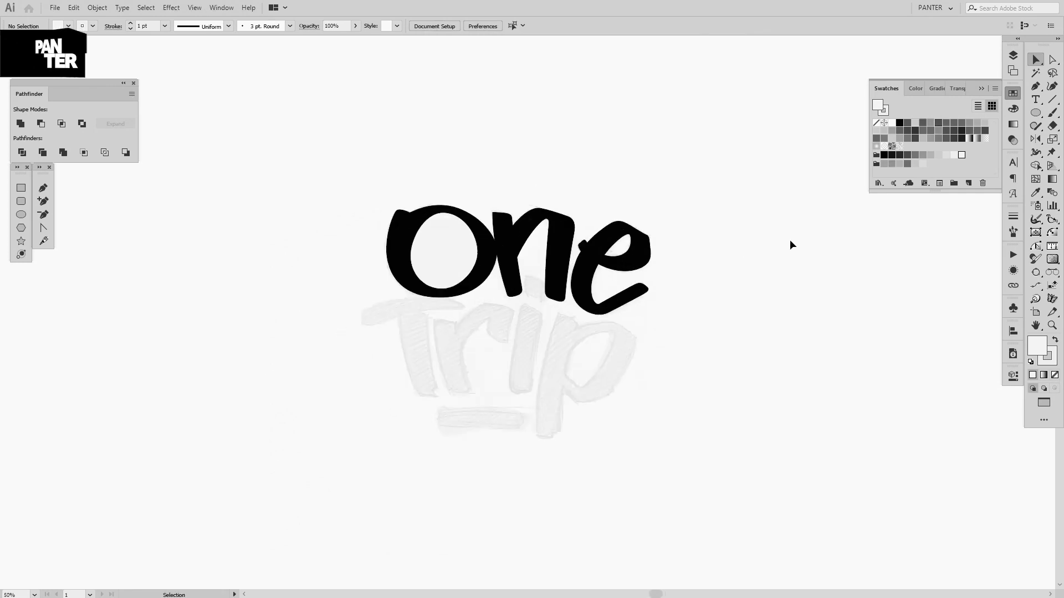
Step: Undo the counter's color changes and the black fills on the O, n and e, back to plain outlines
{"action": "scroll", "coordinate": [543, 300], "scroll_direction": "up", "scroll_amount": 1}
{"action": "scroll", "coordinate": [562, 304], "scroll_direction": "up", "scroll_amount": 1}
{"action": "key", "text": "ctrl+z"}
{"action": "key", "text": "ctrl+z"}
{"action": "key", "text": "ctrl+z"}
{"action": "key", "text": "ctrl+z"}
{"action": "key", "text": "ctrl+z"}
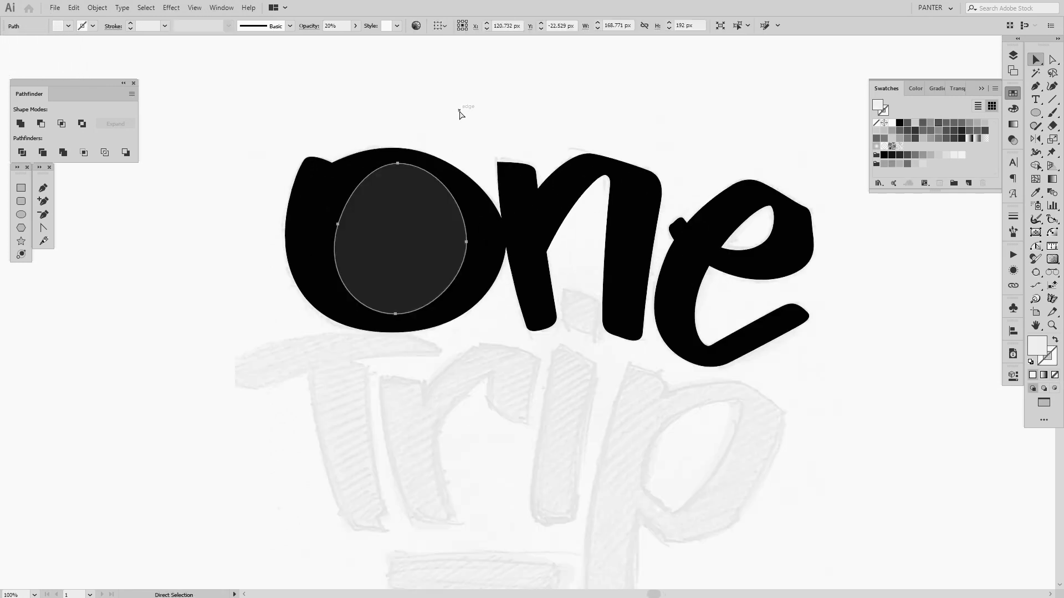
{"action": "key", "text": "ctrl+z"}
{"action": "key", "text": "ctrl+z"}
{"action": "key", "text": "ctrl+z"}
{"action": "key", "text": "ctrl+z"}
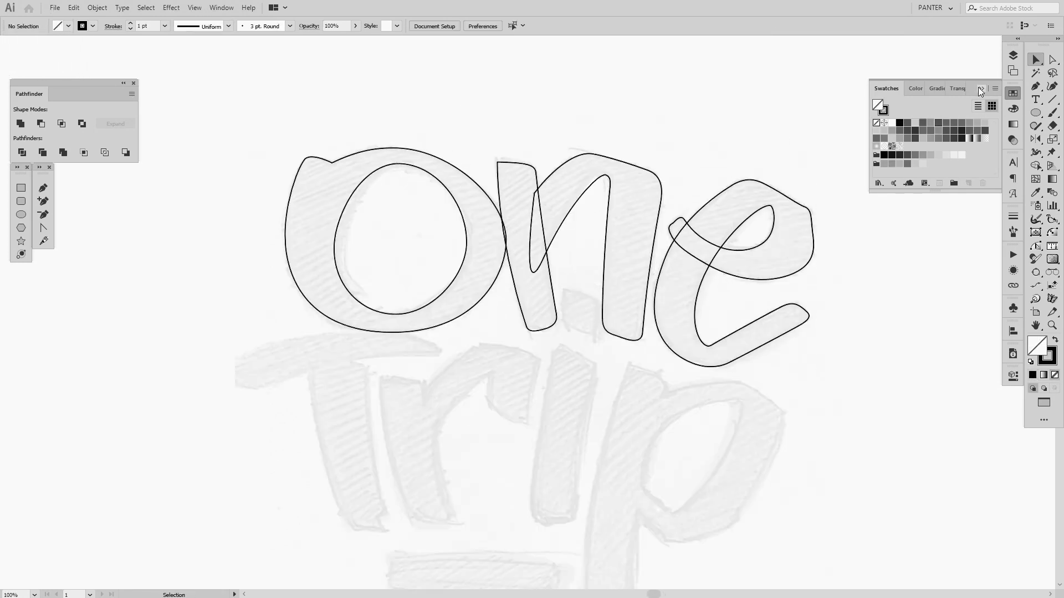
Step: Examine how the e's outer right corner and inner curve follow the sketch
{"action": "left_click", "coordinate": [980, 88]}
{"action": "scroll", "coordinate": [848, 199], "scroll_direction": "up", "scroll_amount": 4}
{"action": "key", "text": "a"}
{"action": "scroll", "coordinate": [732, 222], "scroll_direction": "up", "scroll_amount": 1}
{"action": "left_click_drag", "start_coordinate": [725, 199], "coordinate": [628, 265]}
{"action": "scroll", "coordinate": [675, 250], "scroll_direction": "up", "scroll_amount": 1}
{"action": "left_click_drag", "start_coordinate": [697, 267], "coordinate": [696, 277]}
{"action": "left_click", "coordinate": [742, 255]}
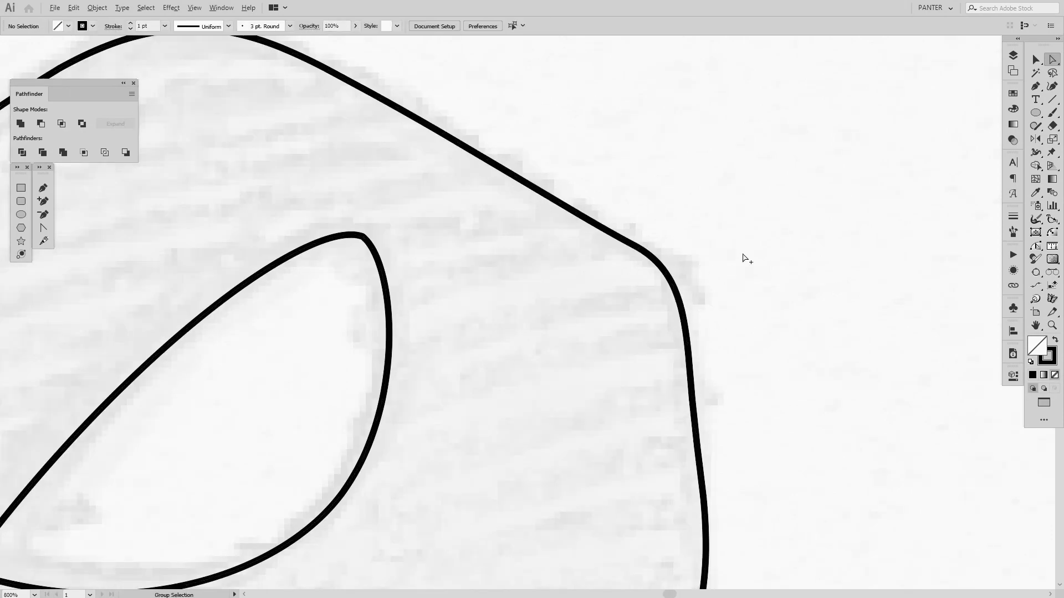
{"action": "scroll", "coordinate": [730, 251], "scroll_direction": "down", "scroll_amount": 3}
{"action": "scroll", "coordinate": [710, 260], "scroll_direction": "up", "scroll_amount": 3}
{"action": "left_click_drag", "start_coordinate": [693, 202], "coordinate": [652, 239]}
{"action": "left_click", "coordinate": [768, 280]}
{"action": "scroll", "coordinate": [768, 280], "scroll_direction": "up", "scroll_amount": 1}
{"action": "left_click", "coordinate": [756, 245]}
Step: Start the T's crossbar with the Pen tool, tracing its upper edge just below the O
{"action": "scroll", "coordinate": [754, 243], "scroll_direction": "down", "scroll_amount": 5}
{"action": "left_click_drag", "start_coordinate": [793, 276], "coordinate": [798, 249]}
{"action": "scroll", "coordinate": [610, 345], "scroll_direction": "down", "scroll_amount": 2}
{"action": "scroll", "coordinate": [222, 303], "scroll_direction": "up", "scroll_amount": 3}
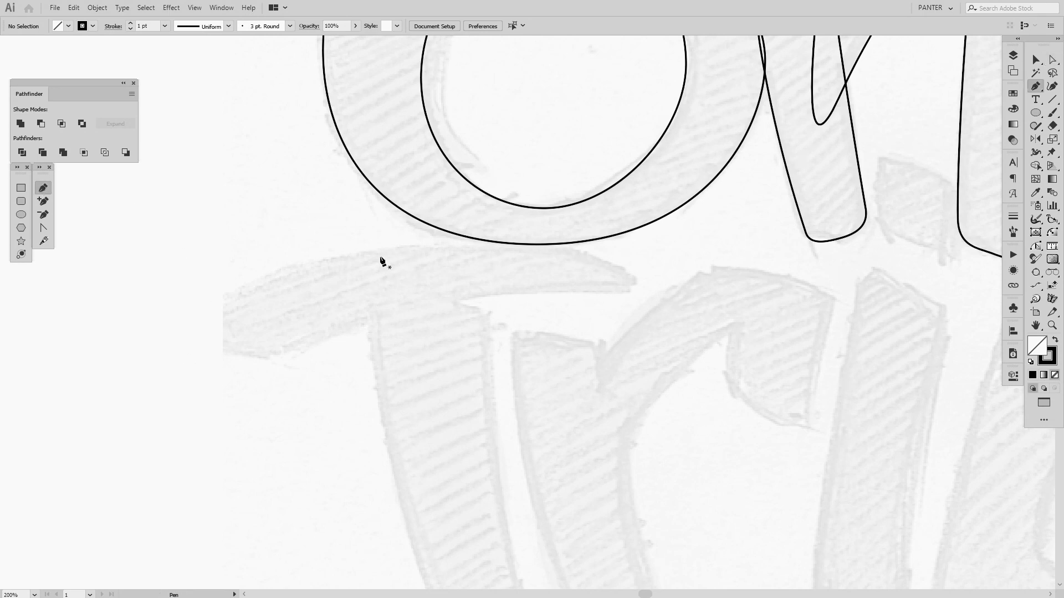
{"action": "left_click_drag", "start_coordinate": [382, 251], "coordinate": [421, 237]}
{"action": "scroll", "coordinate": [544, 249], "scroll_direction": "up", "scroll_amount": 1}
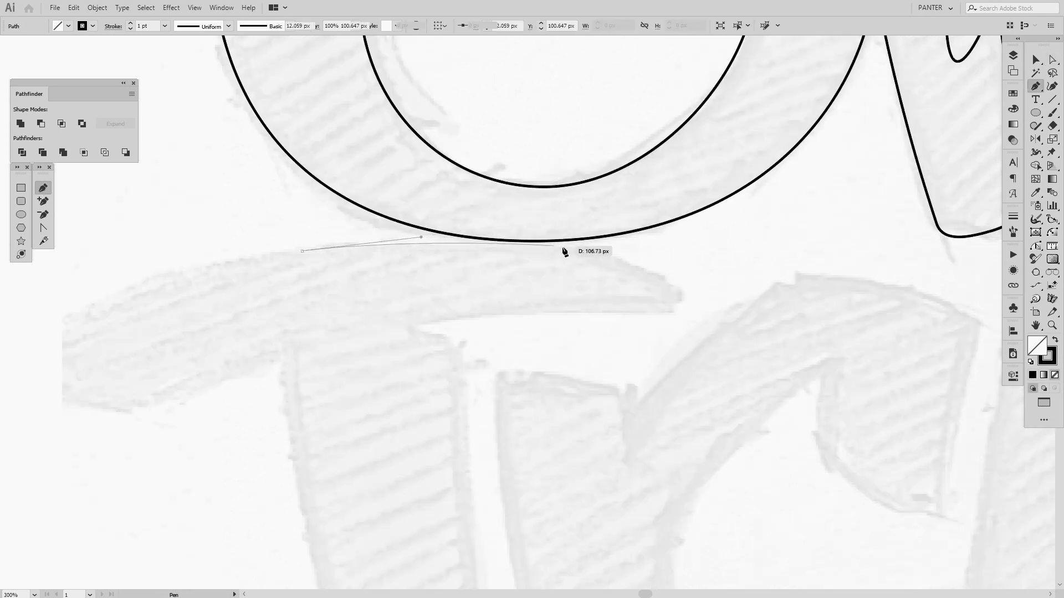
{"action": "left_click_drag", "start_coordinate": [544, 247], "coordinate": [586, 248]}
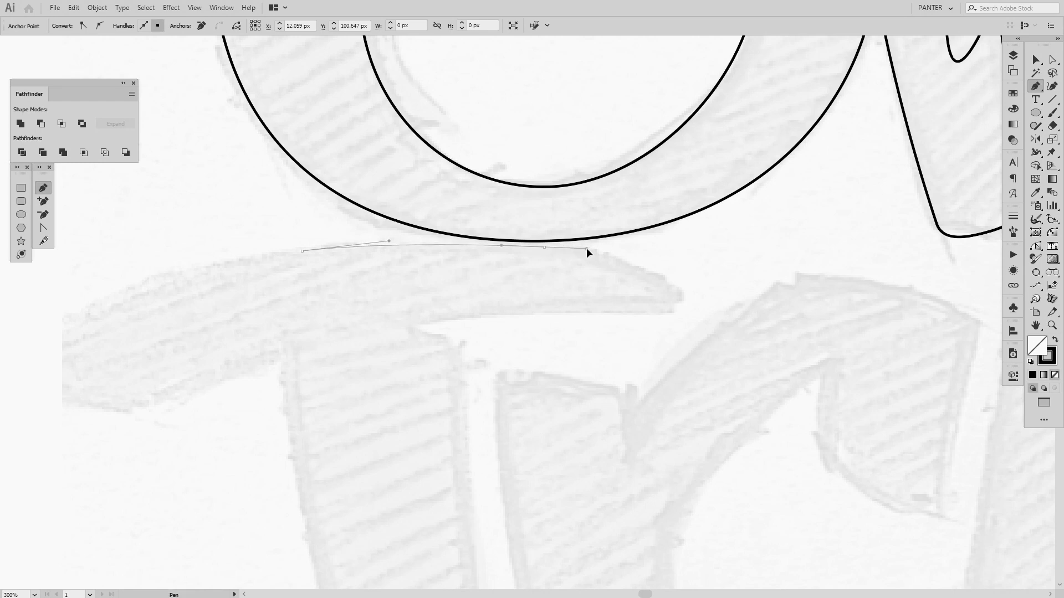
Step: Round the crossbar's right tip and trace its underside back toward the left
{"action": "mouse_move", "coordinate": [667, 286]}
{"action": "left_mouse_down"}
{"action": "mouse_move", "coordinate": [667, 306]}
{"action": "mouse_move", "coordinate": [711, 313]}
{"action": "mouse_move", "coordinate": [686, 296]}
{"action": "left_mouse_up"}
{"action": "scroll", "coordinate": [674, 302], "scroll_direction": "up", "scroll_amount": 1}
{"action": "mouse_move", "coordinate": [628, 313]}
{"action": "left_mouse_down"}
{"action": "mouse_move", "coordinate": [561, 304]}
{"action": "mouse_move", "coordinate": [489, 314]}
{"action": "left_mouse_up"}
{"action": "scroll", "coordinate": [588, 314], "scroll_direction": "down", "scroll_amount": 2}
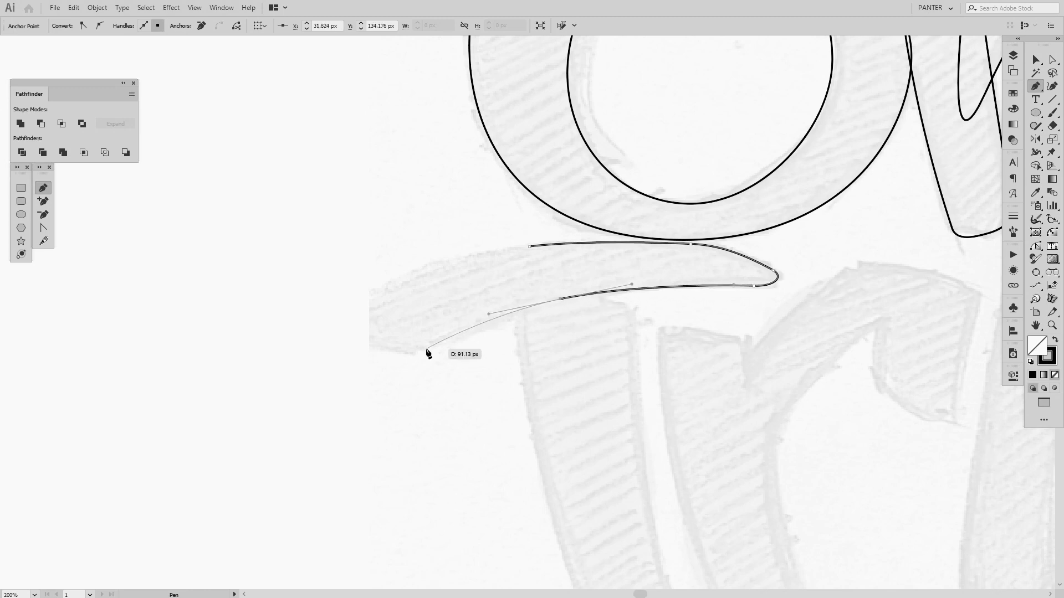
Step: Round the crossbar's left end beyond the cropped sketch, close the path at its starting anchor and deselect it
{"action": "left_click", "coordinate": [426, 352]}
{"action": "scroll", "coordinate": [403, 357], "scroll_direction": "up", "scroll_amount": 3}
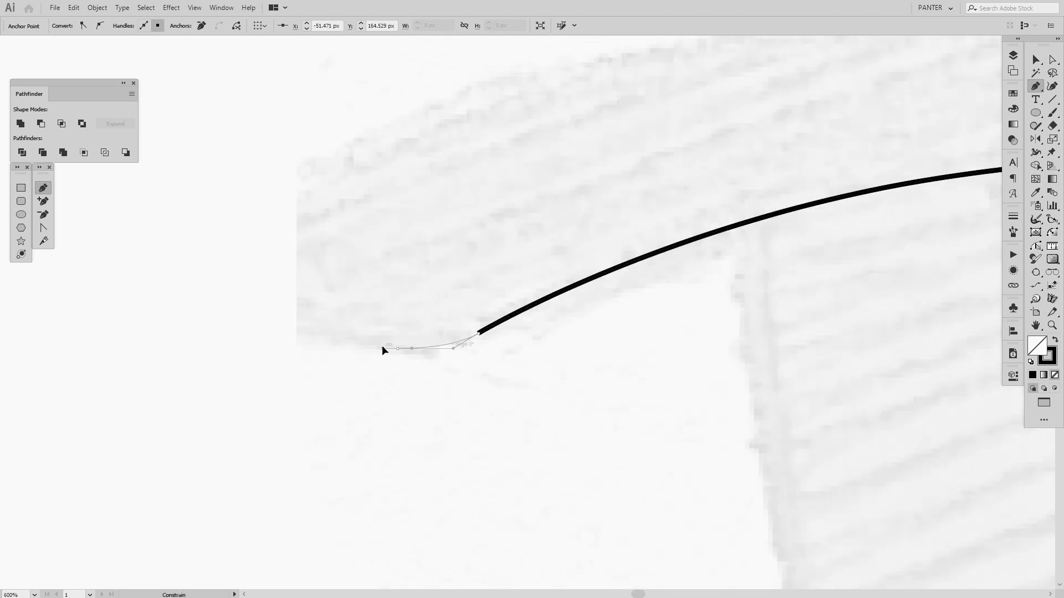
{"action": "scroll", "coordinate": [382, 349], "scroll_direction": "down", "scroll_amount": 2}
{"action": "left_click_drag", "start_coordinate": [256, 333], "coordinate": [266, 292]}
{"action": "left_click_drag", "start_coordinate": [568, 188], "coordinate": [695, 172]}
{"action": "key", "text": "v"}
{"action": "left_click", "coordinate": [601, 221]}
Step: Adjust the handles of the middle anchor on the crossbar's upper edge to smooth its arc
{"action": "scroll", "coordinate": [601, 221], "scroll_direction": "down", "scroll_amount": 3}
{"action": "scroll", "coordinate": [633, 204], "scroll_direction": "up", "scroll_amount": 3}
{"action": "key", "text": "a"}
{"action": "left_click_drag", "start_coordinate": [532, 249], "coordinate": [460, 187]}
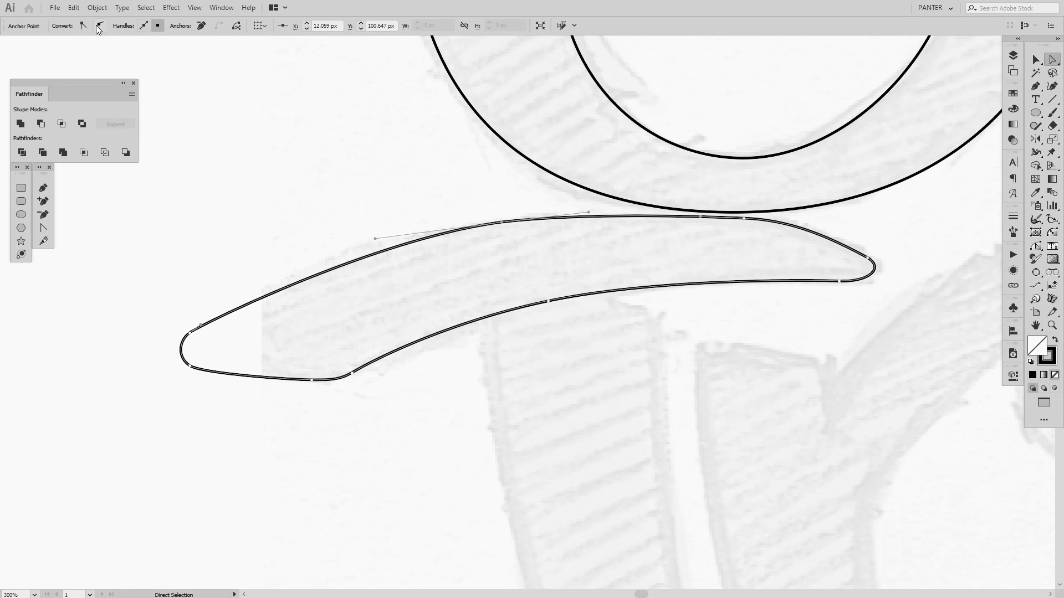
{"action": "left_click_drag", "start_coordinate": [375, 238], "coordinate": [273, 269]}
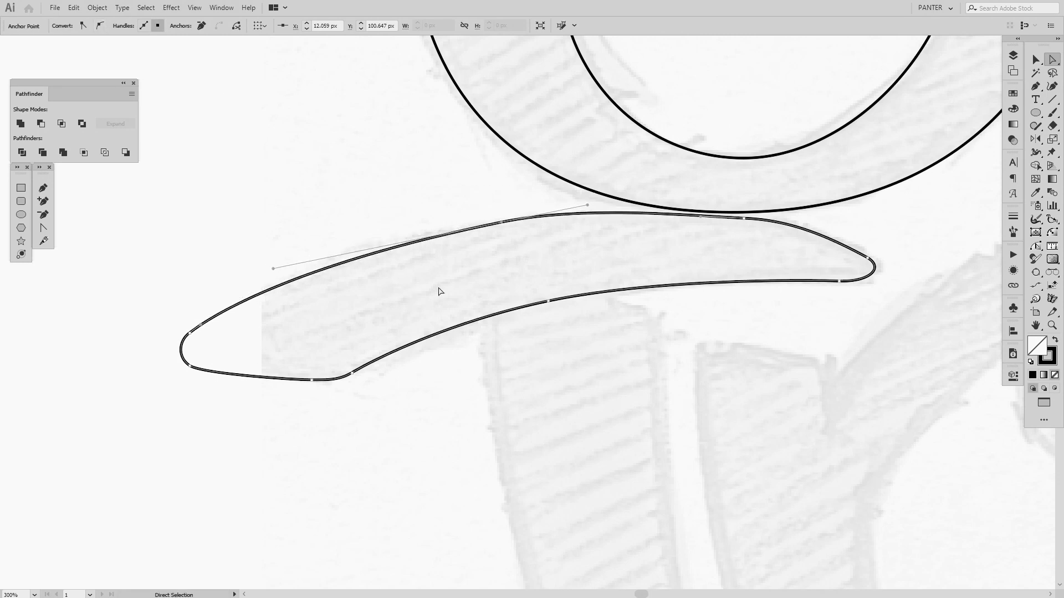
{"action": "scroll", "coordinate": [438, 292], "scroll_direction": "down", "scroll_amount": 2}
{"action": "scroll", "coordinate": [471, 280], "scroll_direction": "up", "scroll_amount": 2}
{"action": "left_click", "coordinate": [437, 213], "text": "ctrl"}
{"action": "left_click_drag", "start_coordinate": [490, 270], "coordinate": [440, 213]}
{"action": "left_click_drag", "start_coordinate": [550, 219], "coordinate": [563, 213]}
{"action": "left_click", "coordinate": [551, 246], "text": "ctrl"}
{"action": "scroll", "coordinate": [548, 252], "scroll_direction": "down", "scroll_amount": 2}
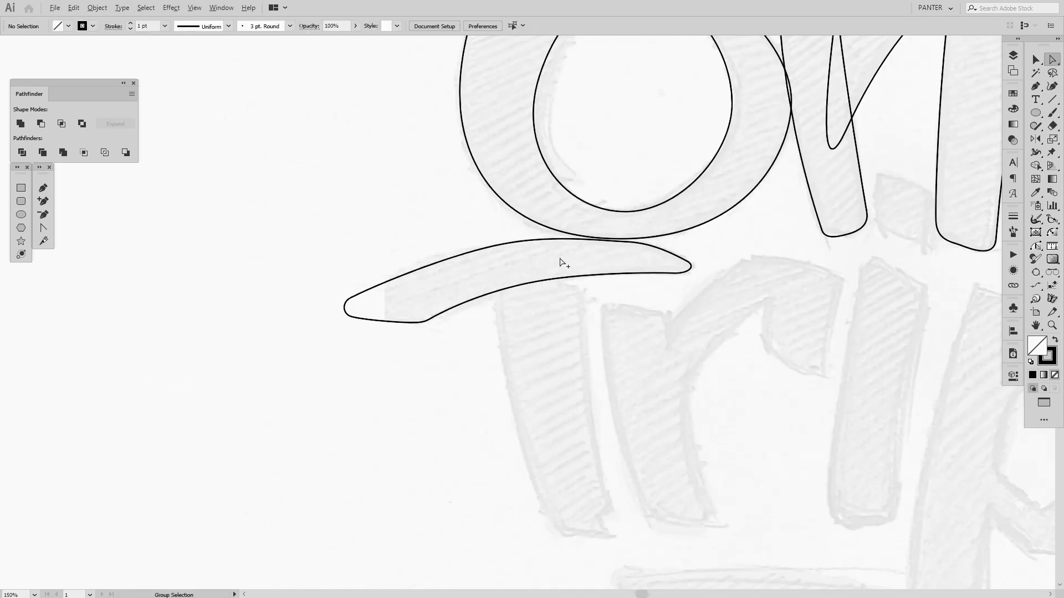
Step: Raise the left handle of the crossbar's upper anchor beneath the O to even out the top curve
{"action": "scroll", "coordinate": [562, 263], "scroll_direction": "up", "scroll_amount": 2}
{"action": "left_click", "coordinate": [700, 231]}
{"action": "left_click", "coordinate": [465, 238]}
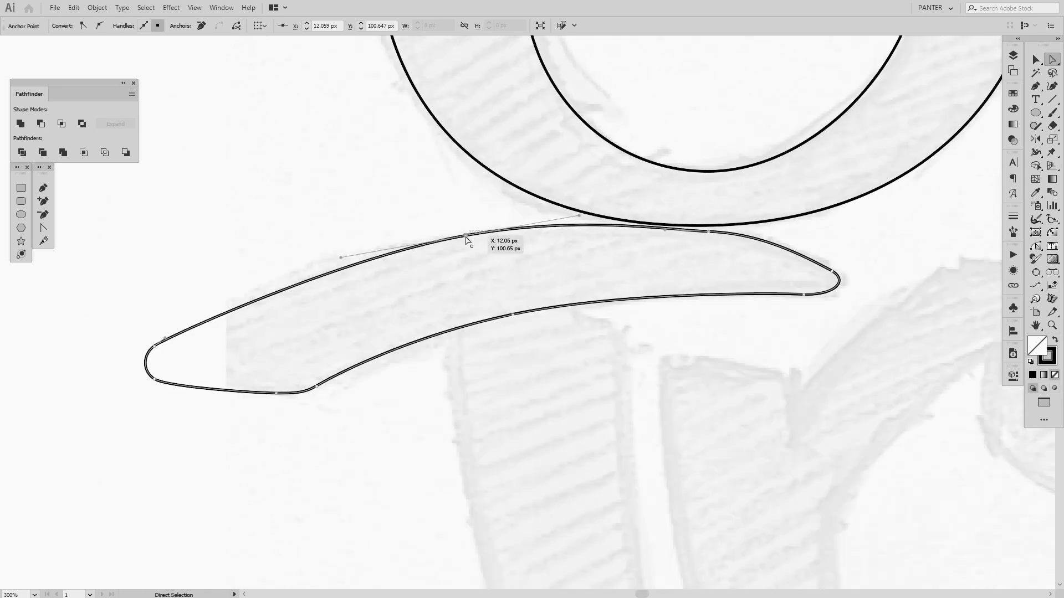
{"action": "scroll", "coordinate": [731, 224], "scroll_direction": "up", "scroll_amount": 1}
{"action": "left_click", "coordinate": [708, 231]}
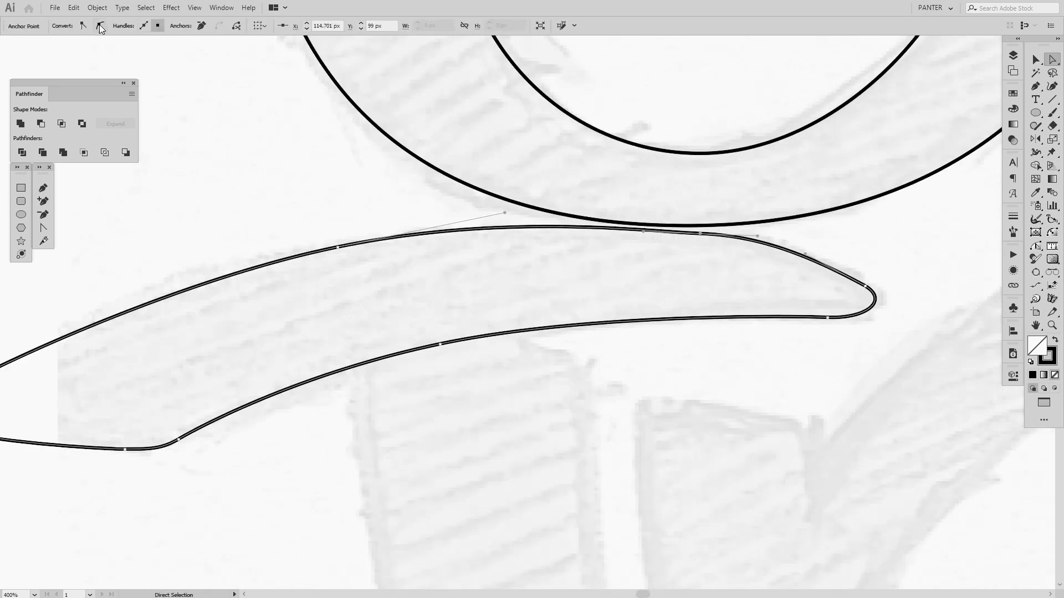
{"action": "left_click_drag", "start_coordinate": [644, 231], "coordinate": [645, 228]}
Step: Swap fill and stroke on the crossbar to check its shape in solid black, and deselect it
{"action": "scroll", "coordinate": [643, 259], "scroll_direction": "down", "scroll_amount": 5}
{"action": "scroll", "coordinate": [739, 265], "scroll_direction": "up", "scroll_amount": 1}
{"action": "key", "text": "v"}
{"action": "left_click", "coordinate": [609, 276]}
{"action": "key", "text": "shift+x"}
{"action": "left_click", "coordinate": [551, 357]}
{"action": "scroll", "coordinate": [576, 318], "scroll_direction": "up", "scroll_amount": 1}
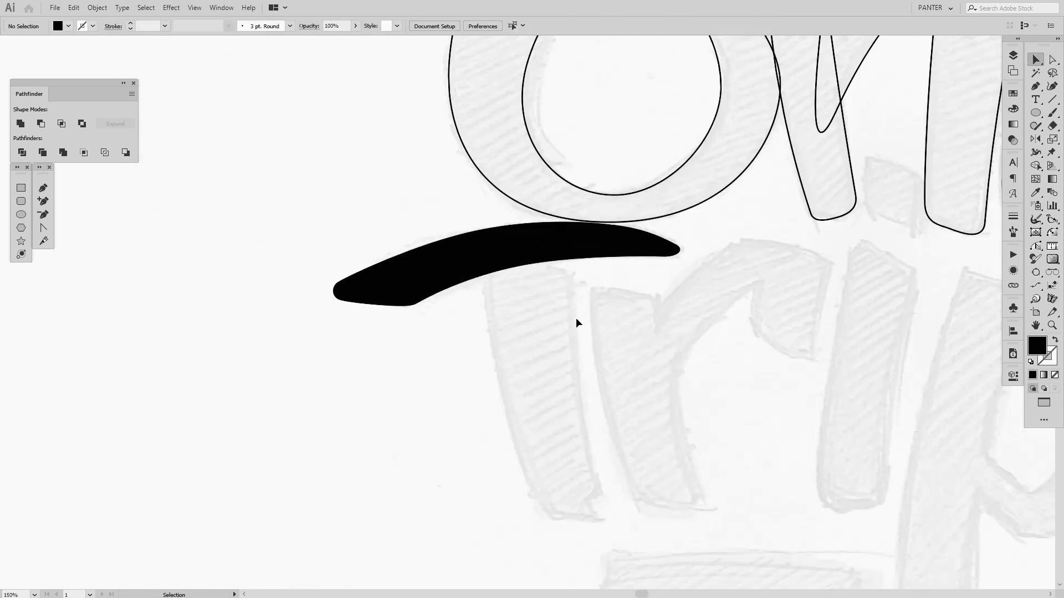
Step: Refine the crossbar's upper-right curve toward the tip by adjusting the handles near the anchor beneath the O
{"action": "scroll", "coordinate": [617, 227], "scroll_direction": "up", "scroll_amount": 3}
{"action": "left_click", "coordinate": [638, 242]}
{"action": "key", "text": "a"}
{"action": "left_click", "coordinate": [610, 224]}
{"action": "left_click_drag", "start_coordinate": [712, 243], "coordinate": [747, 262]}
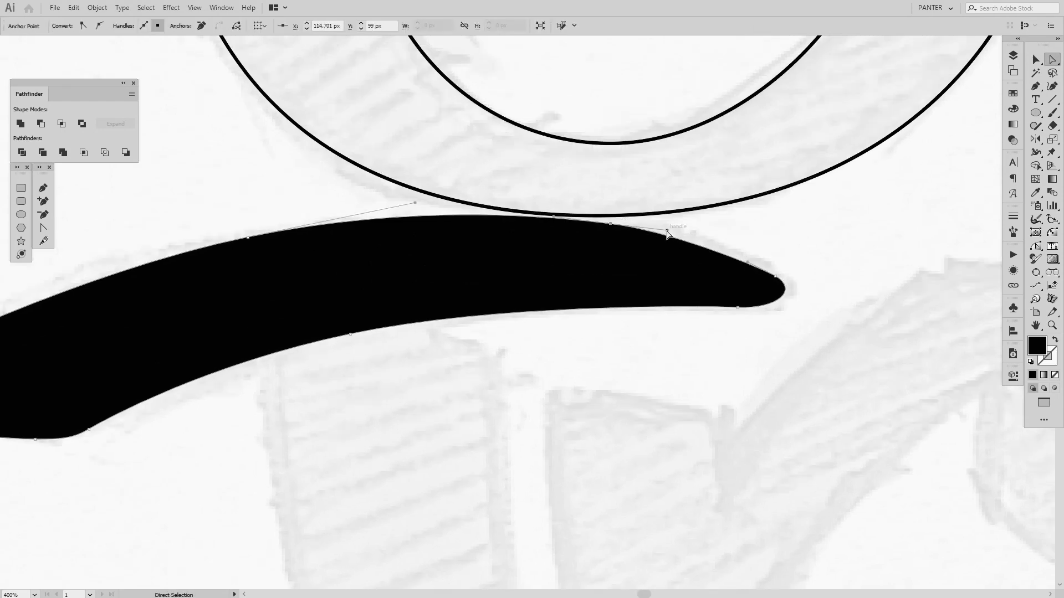
{"action": "left_click_drag", "start_coordinate": [667, 230], "coordinate": [579, 238]}
{"action": "scroll", "coordinate": [765, 239], "scroll_direction": "down", "scroll_amount": 4}
Step: Swap the crossbar's fill and stroke back to an outline and deselect it
{"action": "key", "text": "v"}
{"action": "left_click", "coordinate": [714, 235]}
{"action": "key", "text": "shift+x"}
{"action": "left_click", "coordinate": [653, 348]}
Step: Start the T's stem on its left edge, run its top through the crossbar and round the upper-right corner
{"action": "scroll", "coordinate": [652, 344], "scroll_direction": "up", "scroll_amount": 1}
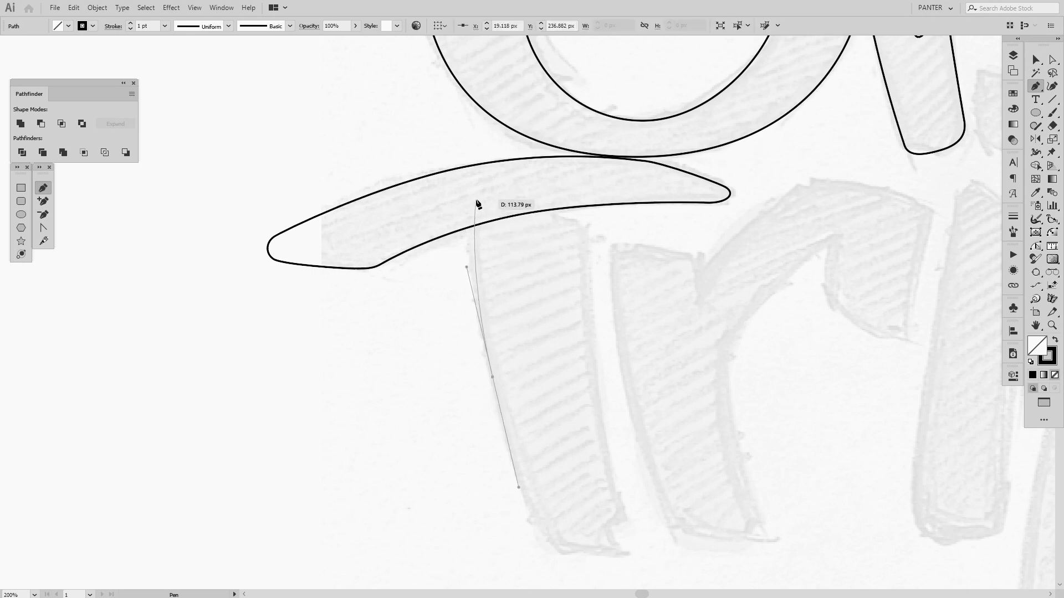
{"action": "scroll", "coordinate": [570, 221], "scroll_direction": "up", "scroll_amount": 1}
{"action": "left_click_drag", "start_coordinate": [570, 221], "coordinate": [593, 226]}
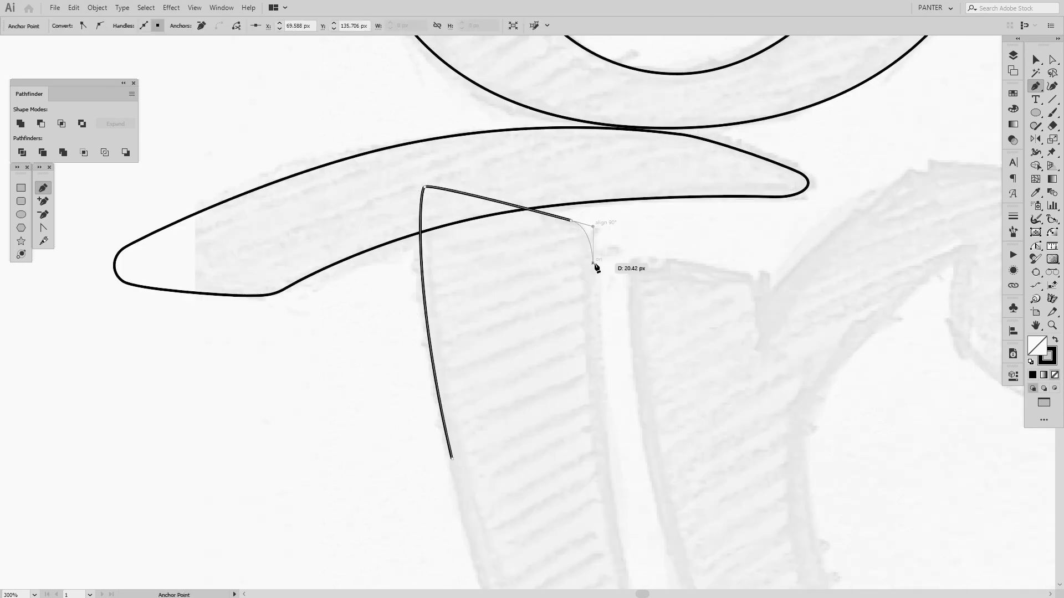
{"action": "left_click_drag", "start_coordinate": [593, 277], "coordinate": [593, 288]}
Step: Trace the stem's right edge down to its base and cut the small notch at the lower-right corner
{"action": "left_click_drag", "start_coordinate": [607, 391], "coordinate": [553, 353]}
{"action": "scroll", "coordinate": [559, 278], "scroll_direction": "down", "scroll_amount": 1}
{"action": "scroll", "coordinate": [572, 436], "scroll_direction": "up", "scroll_amount": 2}
{"action": "left_click_drag", "start_coordinate": [568, 400], "coordinate": [523, 417]}
{"action": "left_click", "coordinate": [542, 440]}
Step: Trace the stem's base, round its lower-left corner and close the path at its starting anchor
{"action": "scroll", "coordinate": [543, 441], "scroll_direction": "up", "scroll_amount": 1}
{"action": "left_click_drag", "start_coordinate": [466, 372], "coordinate": [437, 327]}
{"action": "scroll", "coordinate": [437, 324], "scroll_direction": "down", "scroll_amount": 3}
{"action": "left_click_drag", "start_coordinate": [415, 208], "coordinate": [434, 318]}
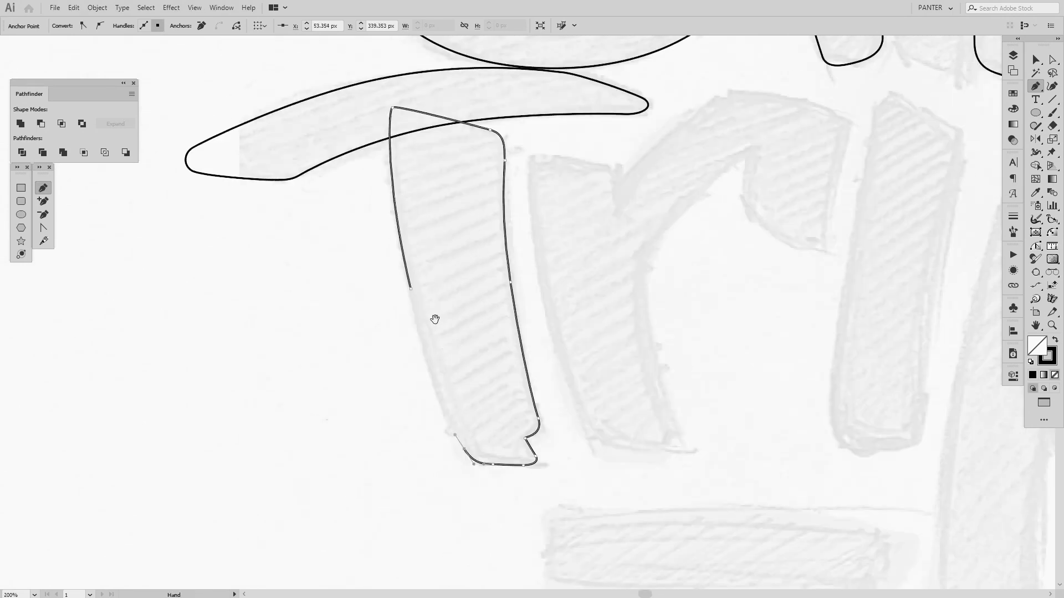
{"action": "scroll", "coordinate": [412, 316], "scroll_direction": "up", "scroll_amount": 1}
{"action": "left_click_drag", "start_coordinate": [414, 273], "coordinate": [381, 126]}
Step: Swap fill and stroke on the T's stem to check it in solid black
{"action": "scroll", "coordinate": [466, 243], "scroll_direction": "down", "scroll_amount": 3}
{"action": "scroll", "coordinate": [454, 240], "scroll_direction": "up", "scroll_amount": 2}
{"action": "left_click", "coordinate": [444, 240]}
{"action": "key", "text": "shift+x"}
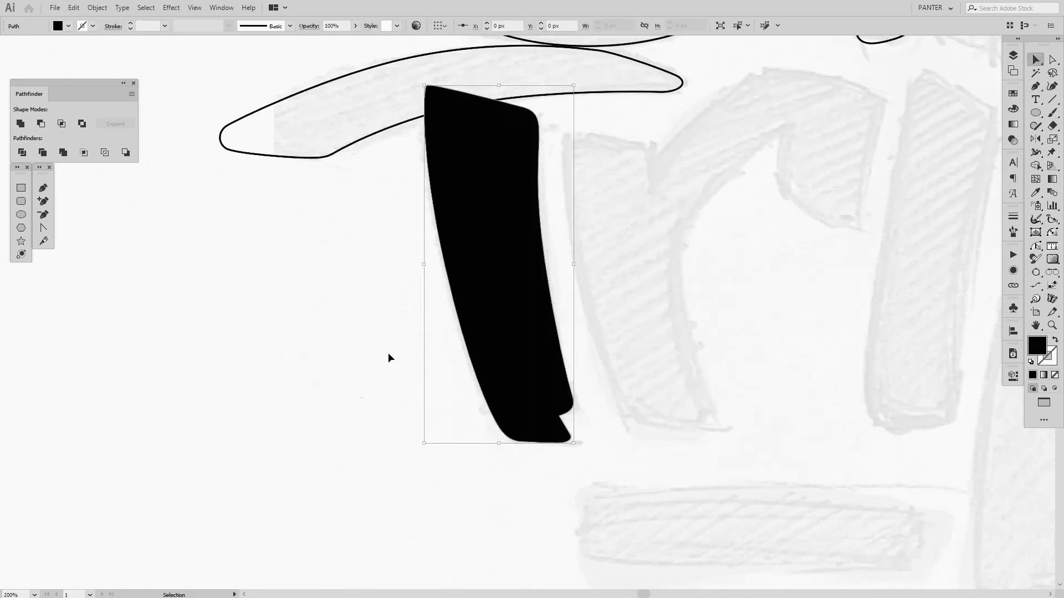
Step: Adjust the curve of the T stem's left edge slightly outward with the Direct Selection tool
{"action": "key", "text": "a"}
{"action": "scroll", "coordinate": [442, 256], "scroll_direction": "up", "scroll_amount": 1}
{"action": "left_click", "coordinate": [446, 271]}
{"action": "left_click_drag", "start_coordinate": [446, 272], "coordinate": [442, 269]}
{"action": "left_click", "coordinate": [402, 352]}
Step: Smooth the T stem's right edge by shifting the upper handle of its middle anchor slightly outward
{"action": "scroll", "coordinate": [401, 350], "scroll_direction": "down", "scroll_amount": 1}
{"action": "left_click_drag", "start_coordinate": [518, 293], "coordinate": [480, 343]}
{"action": "left_click", "coordinate": [486, 339]}
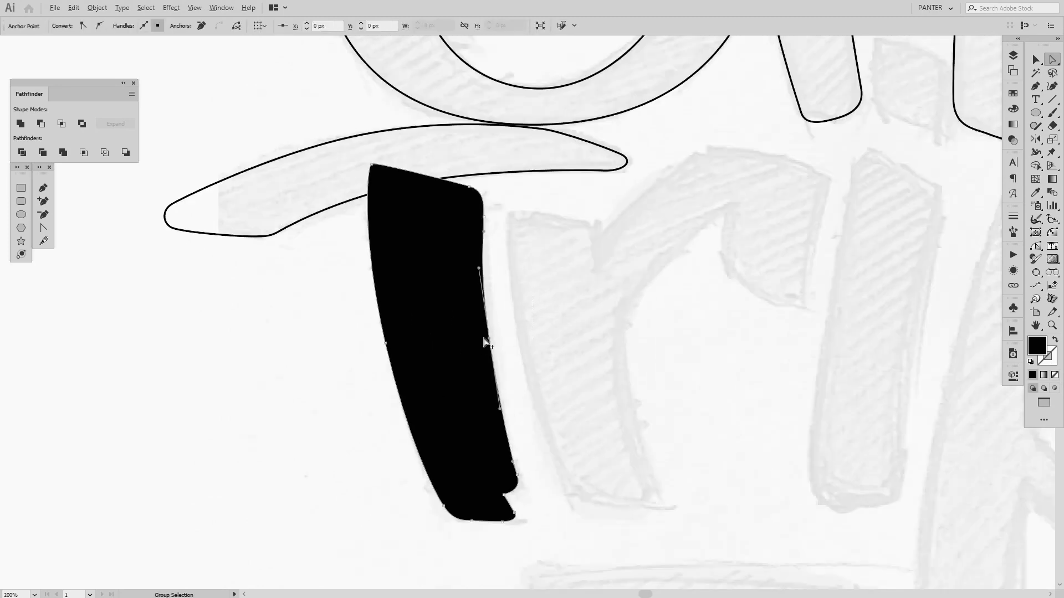
{"action": "scroll", "coordinate": [486, 341], "scroll_direction": "up", "scroll_amount": 1}
{"action": "left_click_drag", "start_coordinate": [476, 233], "coordinate": [481, 233]}
{"action": "left_click", "coordinate": [533, 297]}
{"action": "scroll", "coordinate": [534, 296], "scroll_direction": "down", "scroll_amount": 2}
{"action": "scroll", "coordinate": [523, 305], "scroll_direction": "up", "scroll_amount": 3}
{"action": "left_click_drag", "start_coordinate": [493, 336], "coordinate": [491, 333]}
{"action": "key", "text": "v"}
{"action": "scroll", "coordinate": [540, 326], "scroll_direction": "down", "scroll_amount": 4}
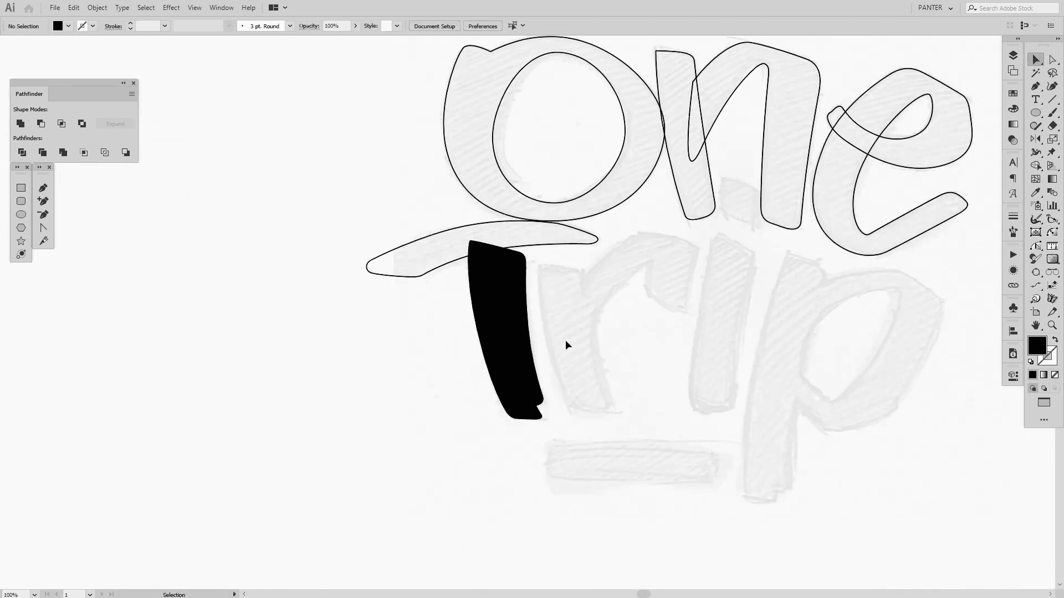
Step: Swap the T stem's fill and stroke back to an outline and deselect it
{"action": "left_click", "coordinate": [513, 333]}
{"action": "key", "text": "shift+c"}
{"action": "key", "text": "v"}
{"action": "key", "text": "shift+x"}
{"action": "left_click", "coordinate": [573, 328]}
Step: Soften the upper-right tip of the e's inner loop by adjusting its anchor point
{"action": "scroll", "coordinate": [570, 314], "scroll_direction": "up", "scroll_amount": 1}
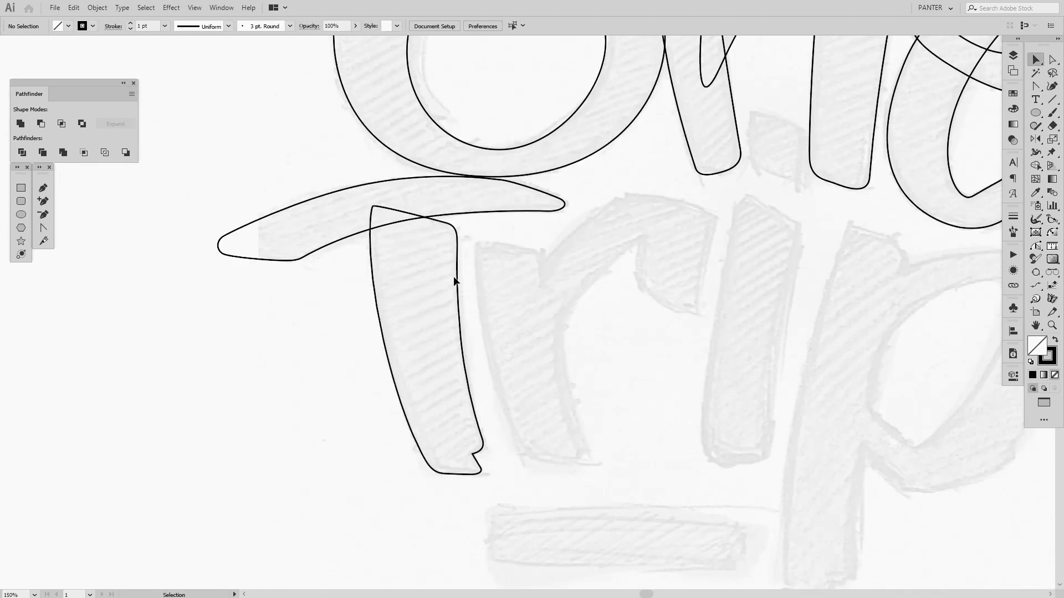
{"action": "left_click_drag", "start_coordinate": [704, 181], "coordinate": [572, 351]}
{"action": "scroll", "coordinate": [571, 352], "scroll_direction": "down", "scroll_amount": 1}
{"action": "scroll", "coordinate": [830, 260], "scroll_direction": "up", "scroll_amount": 3}
{"action": "key", "text": "a"}
{"action": "left_click", "coordinate": [781, 144]}
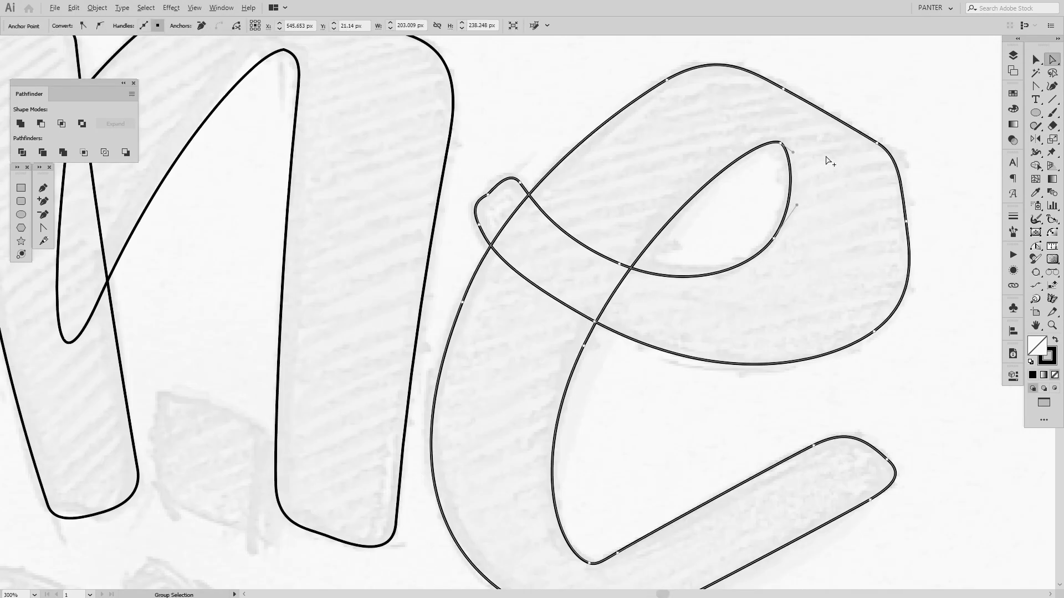
{"action": "scroll", "coordinate": [826, 159], "scroll_direction": "up", "scroll_amount": 1}
{"action": "left_click_drag", "start_coordinate": [781, 145], "coordinate": [769, 141]}
{"action": "left_click", "coordinate": [805, 203]}
Step: Start the r's path with the Pen tool, tracing its left edge up toward the top-left corner
{"action": "scroll", "coordinate": [805, 203], "scroll_direction": "down", "scroll_amount": 3}
{"action": "key", "text": "v"}
{"action": "left_click_drag", "start_coordinate": [330, 524], "coordinate": [557, 293]}
{"action": "scroll", "coordinate": [570, 286], "scroll_direction": "up", "scroll_amount": 1}
{"action": "key", "text": "p"}
{"action": "scroll", "coordinate": [558, 294], "scroll_direction": "down", "scroll_amount": 1}
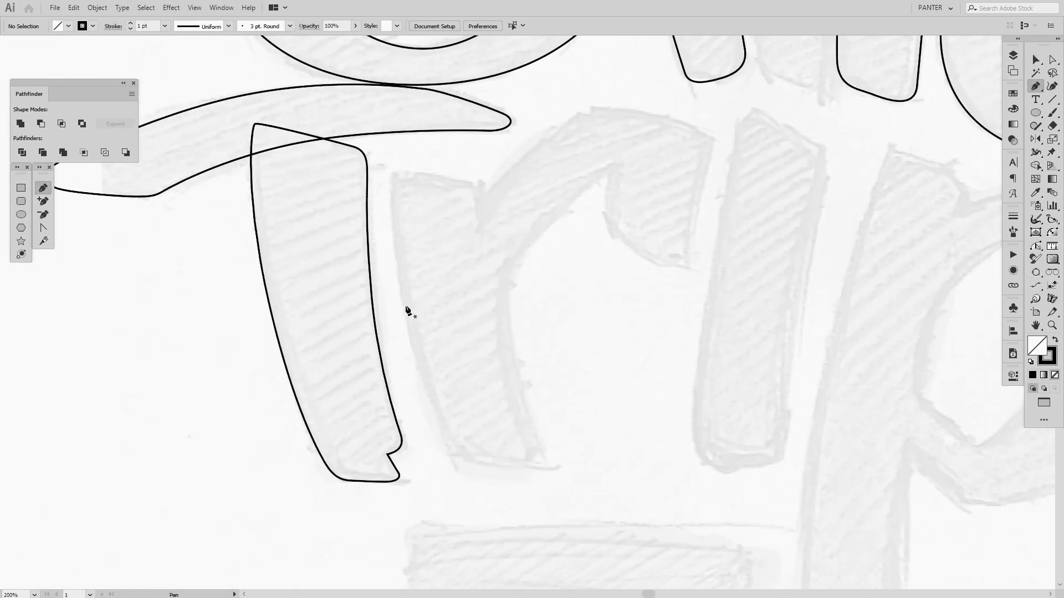
{"action": "left_click_drag", "start_coordinate": [384, 212], "coordinate": [393, 167]}
{"action": "key", "text": "ctrl+z"}
{"action": "scroll", "coordinate": [405, 167], "scroll_direction": "up", "scroll_amount": 1}
Step: Round the r's upper-left corner onto its top edge, redrawing the anchor closer to the corner
{"action": "left_click_drag", "start_coordinate": [423, 176], "coordinate": [445, 179]}
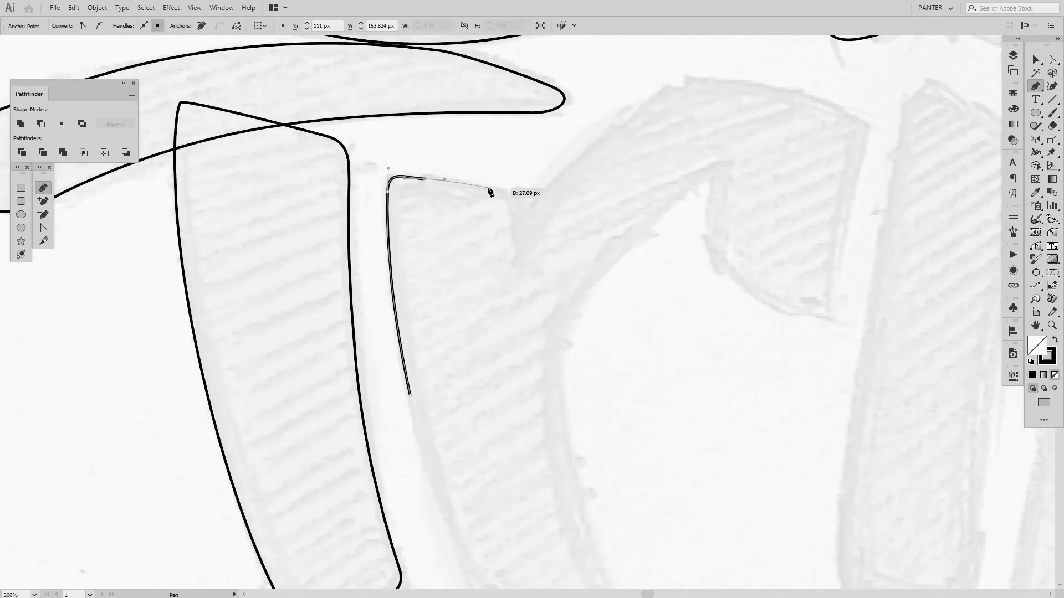
{"action": "key", "text": "ctrl+z"}
{"action": "scroll", "coordinate": [406, 167], "scroll_direction": "up", "scroll_amount": 2}
{"action": "left_click_drag", "start_coordinate": [369, 168], "coordinate": [446, 192]}
{"action": "scroll", "coordinate": [464, 192], "scroll_direction": "down", "scroll_amount": 2}
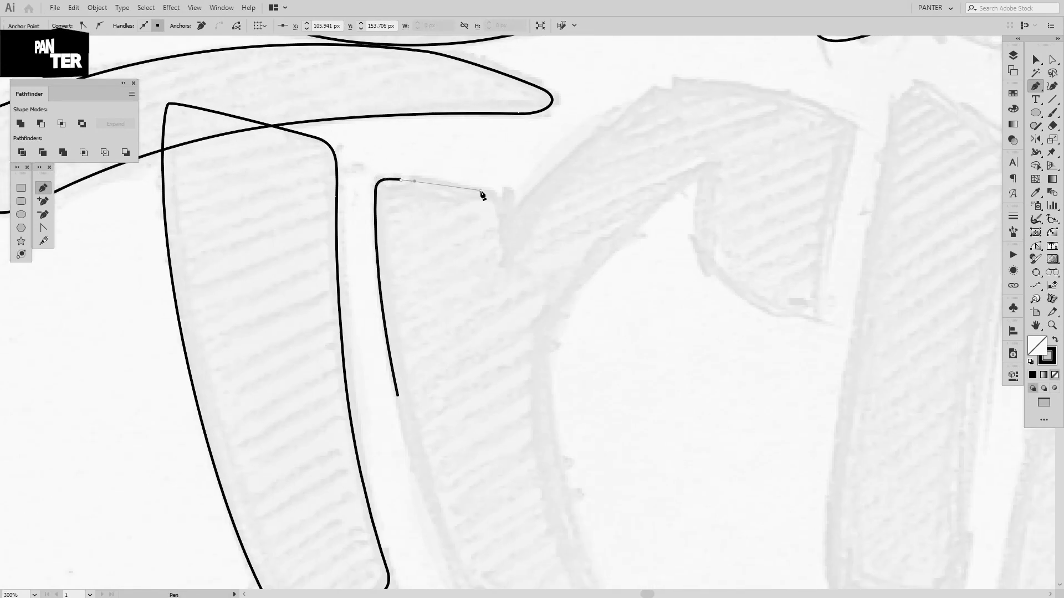
Step: Round the upper-right corner of the r's stem with the Pen tool, bringing the path down toward the notch
{"action": "left_click_drag", "start_coordinate": [504, 218], "coordinate": [503, 235]}
{"action": "scroll", "coordinate": [554, 255], "scroll_direction": "down", "scroll_amount": 1}
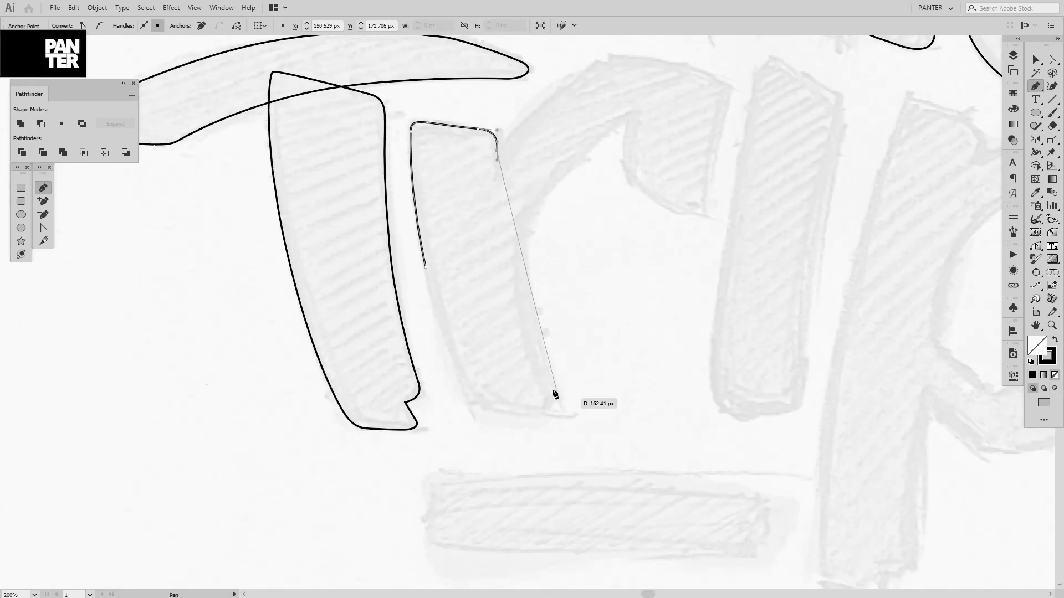
{"action": "key", "text": "space"}
{"action": "left_click_drag", "start_coordinate": [630, 76], "coordinate": [454, 447]}
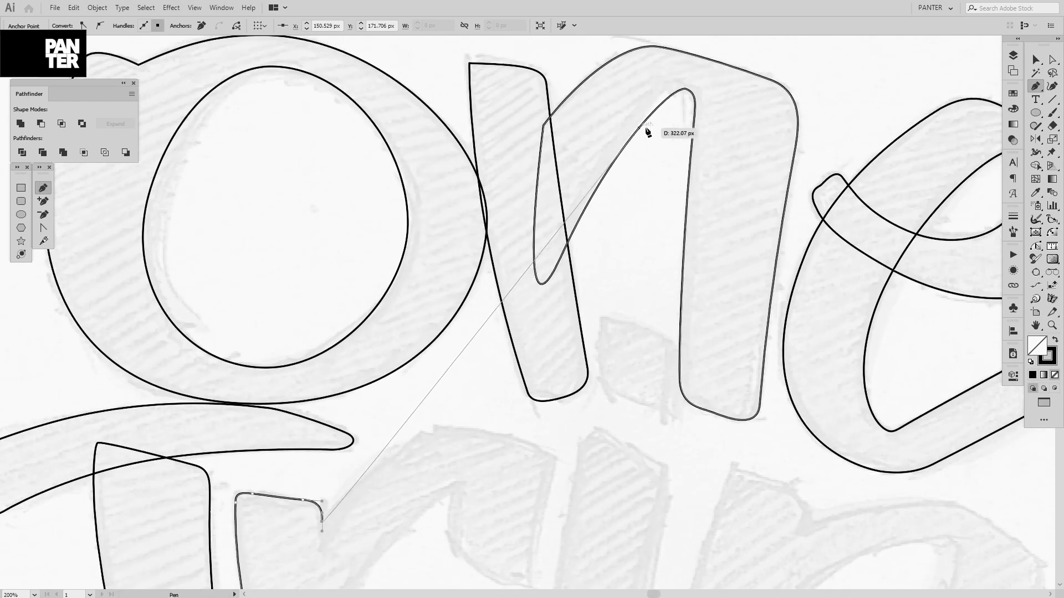
{"action": "scroll", "coordinate": [372, 355], "scroll_direction": "up", "scroll_amount": 1}
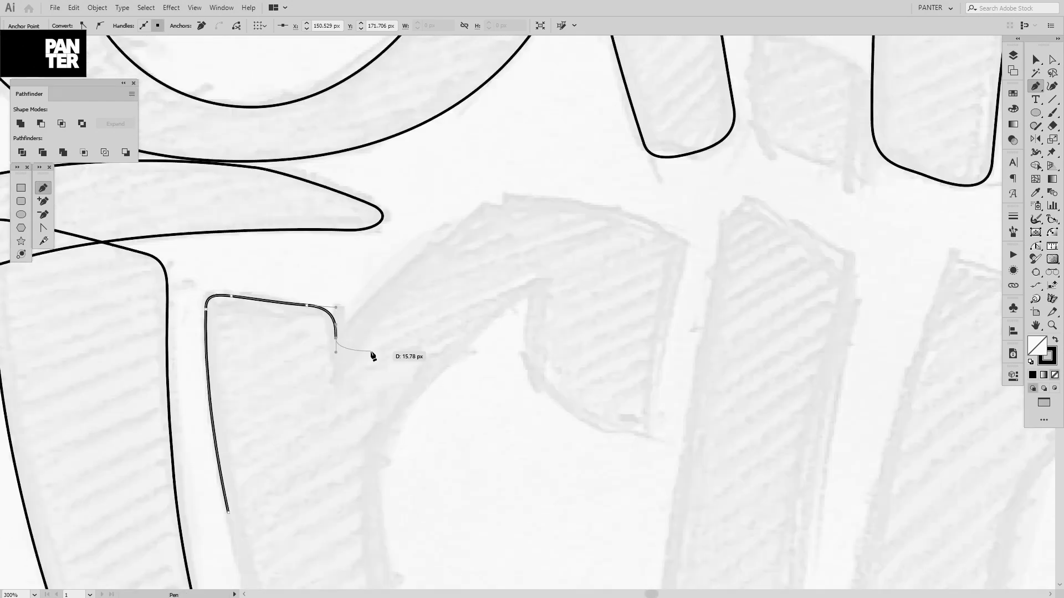
Step: Convert the r's notch anchor to a sharp corner and trace the arm's outer curve up and across its top edge
{"action": "left_click", "coordinate": [339, 373]}
{"action": "key", "text": "space"}
{"action": "left_click_drag", "start_coordinate": [380, 306], "coordinate": [312, 345]}
{"action": "key", "text": "space"}
{"action": "left_click_drag", "start_coordinate": [382, 363], "coordinate": [488, 381]}
{"action": "key", "text": "ctrl+z"}
{"action": "left_click_drag", "start_coordinate": [373, 396], "coordinate": [444, 320]}
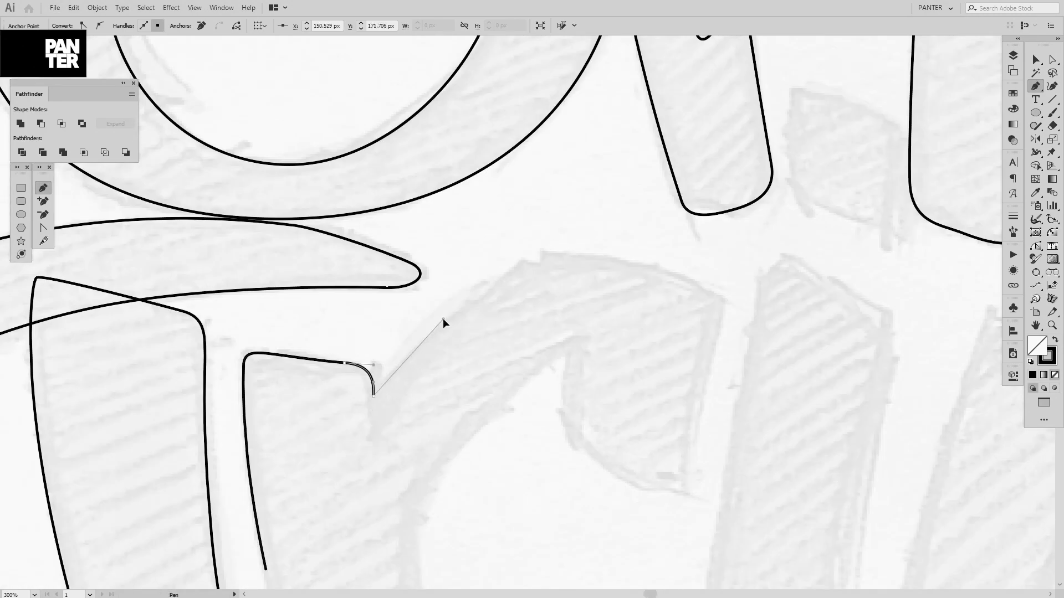
{"action": "left_click_drag", "start_coordinate": [508, 272], "coordinate": [568, 211]}
{"action": "key", "text": "space"}
{"action": "mouse_move", "coordinate": [664, 241]}
{"action": "left_mouse_down"}
{"action": "mouse_move", "coordinate": [704, 259]}
{"action": "mouse_move", "coordinate": [681, 251]}
{"action": "left_mouse_up"}
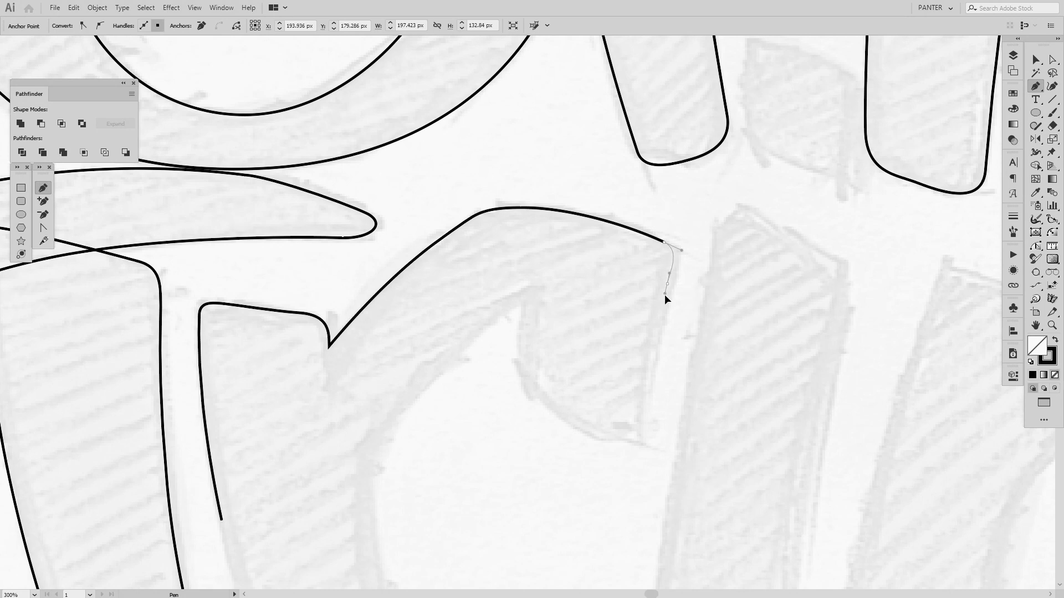
Step: Trace the r's terminal around its right side and rounded bottom, then up to the sharp inner corner
{"action": "left_click_drag", "start_coordinate": [643, 424], "coordinate": [520, 405]}
{"action": "scroll", "coordinate": [639, 489], "scroll_direction": "up", "scroll_amount": 1}
{"action": "key", "text": "space"}
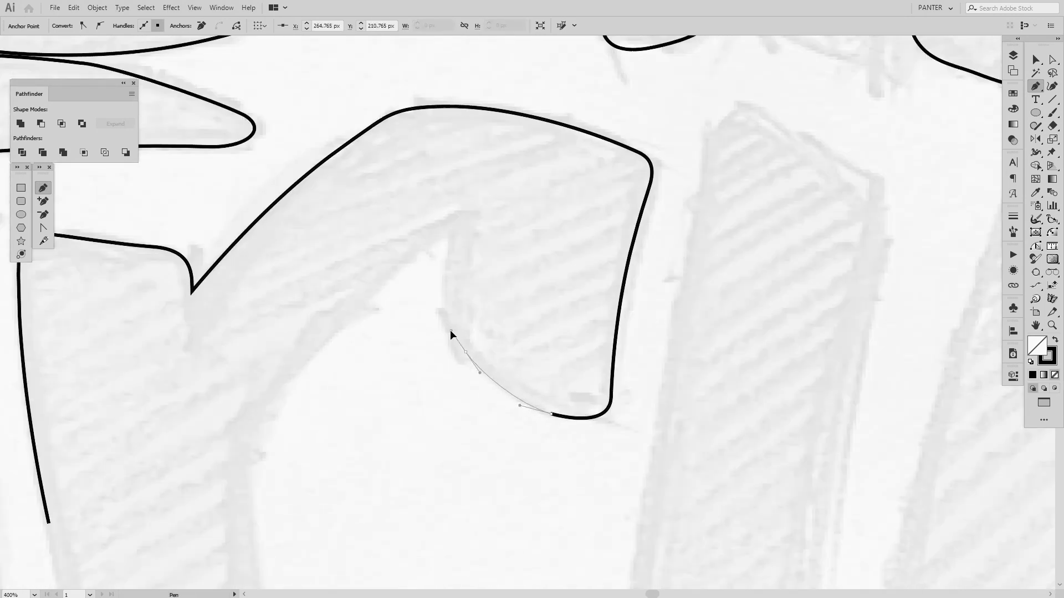
{"action": "left_click_drag", "start_coordinate": [449, 303], "coordinate": [448, 282]}
{"action": "left_click", "coordinate": [461, 221]}
{"action": "scroll", "coordinate": [539, 257], "scroll_direction": "down", "scroll_amount": 4}
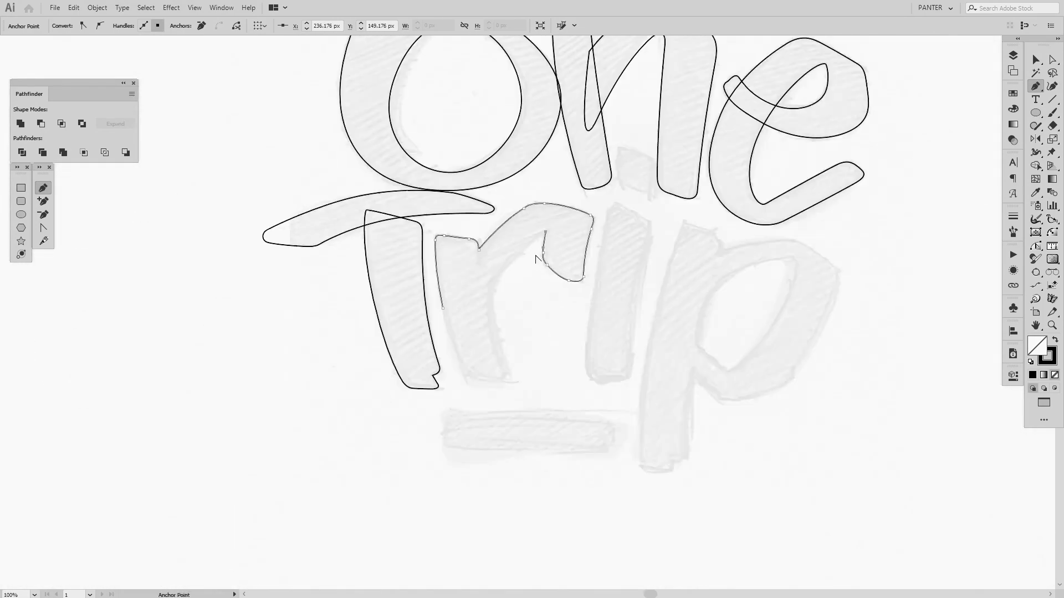
{"action": "scroll", "coordinate": [530, 309], "scroll_direction": "up", "scroll_amount": 2}
{"action": "key", "text": "space"}
{"action": "left_click_drag", "start_coordinate": [532, 309], "coordinate": [513, 255]}
{"action": "scroll", "coordinate": [513, 254], "scroll_direction": "down", "scroll_amount": 1}
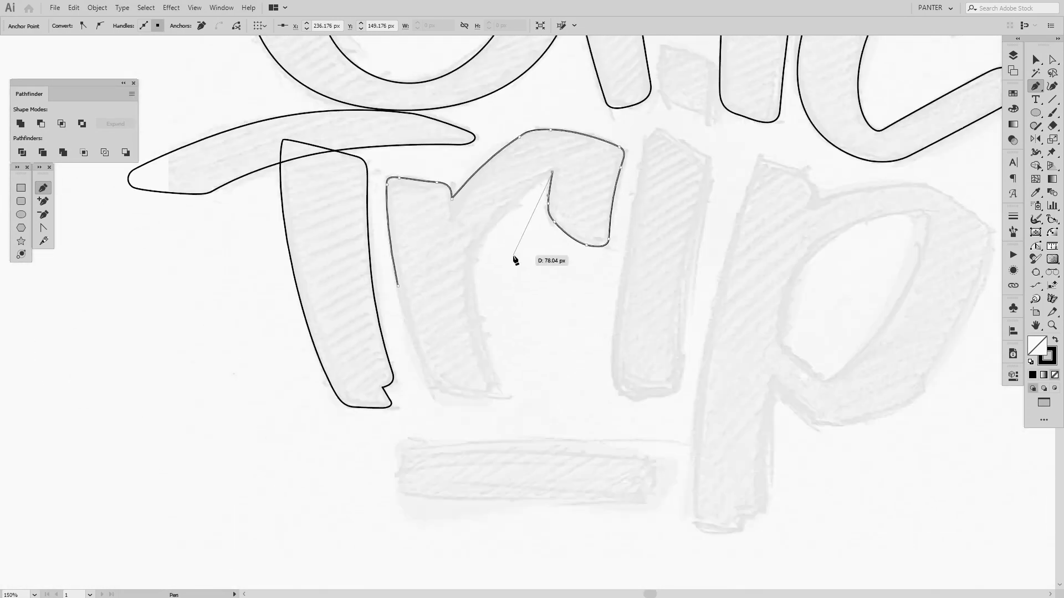
{"action": "scroll", "coordinate": [513, 259], "scroll_direction": "up", "scroll_amount": 1}
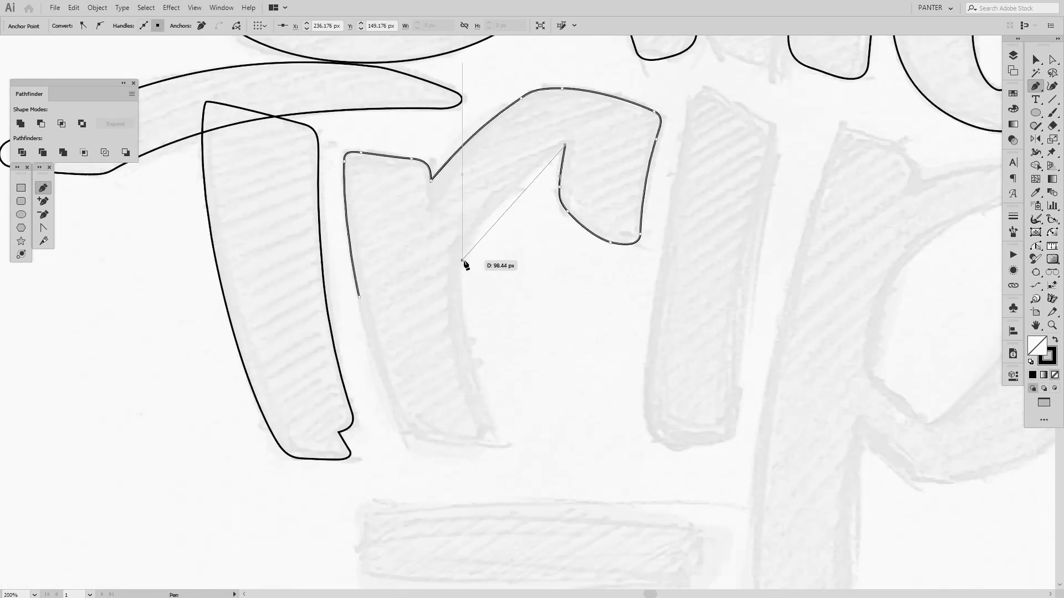
{"action": "left_click_drag", "start_coordinate": [462, 257], "coordinate": [458, 270]}
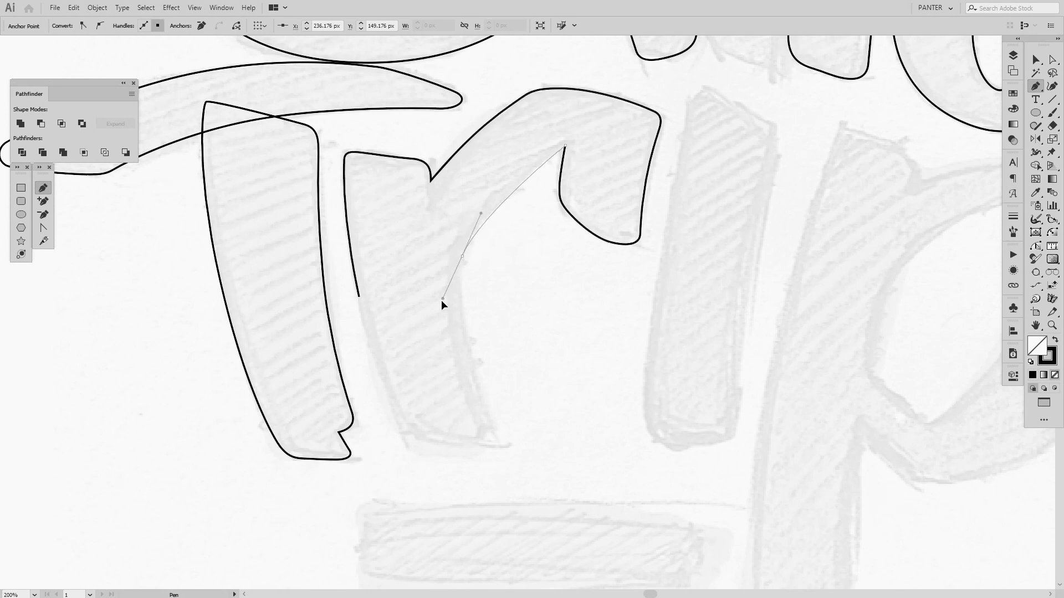
{"action": "mouse_move", "coordinate": [438, 315]}
{"action": "left_mouse_down"}
{"action": "mouse_move", "coordinate": [440, 333]}
{"action": "mouse_move", "coordinate": [450, 329]}
{"action": "mouse_move", "coordinate": [434, 341]}
{"action": "mouse_move", "coordinate": [431, 331]}
{"action": "left_mouse_up"}
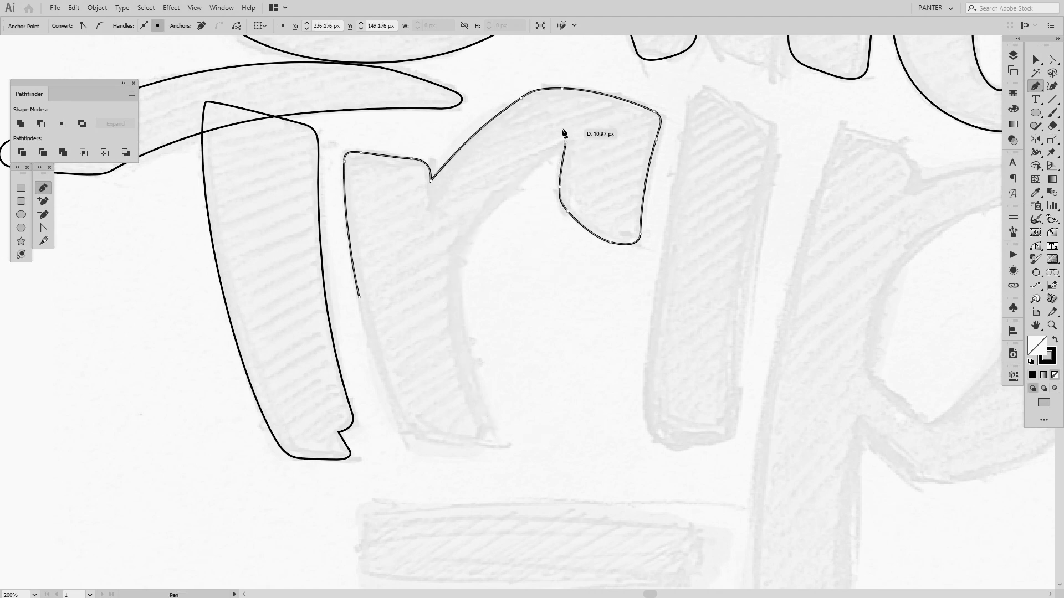
Step: Pull a direction handle leftward out of the anchor at the r's inner corner
{"action": "scroll", "coordinate": [559, 133], "scroll_direction": "up", "scroll_amount": 2}
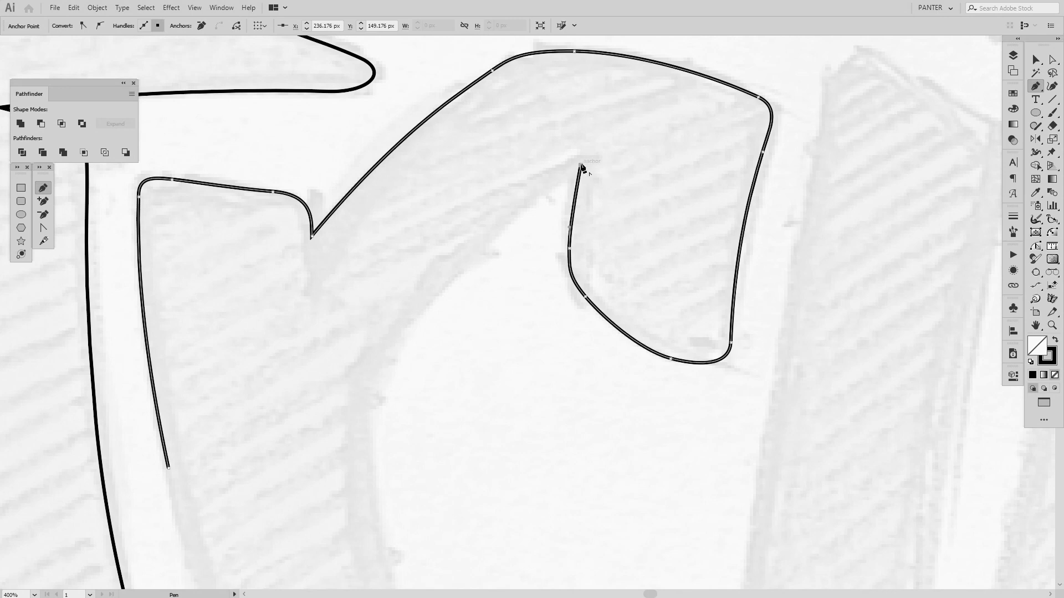
{"action": "left_click_drag", "start_coordinate": [581, 165], "coordinate": [549, 172]}
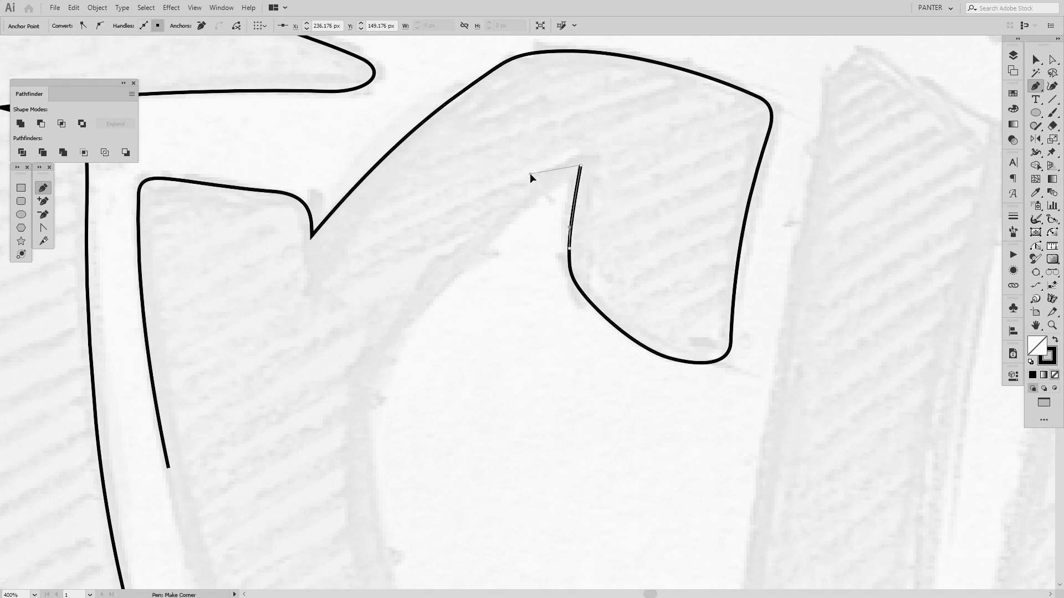
{"action": "left_click_drag", "start_coordinate": [530, 174], "coordinate": [532, 170]}
{"action": "left_click_drag", "start_coordinate": [520, 171], "coordinate": [514, 171]}
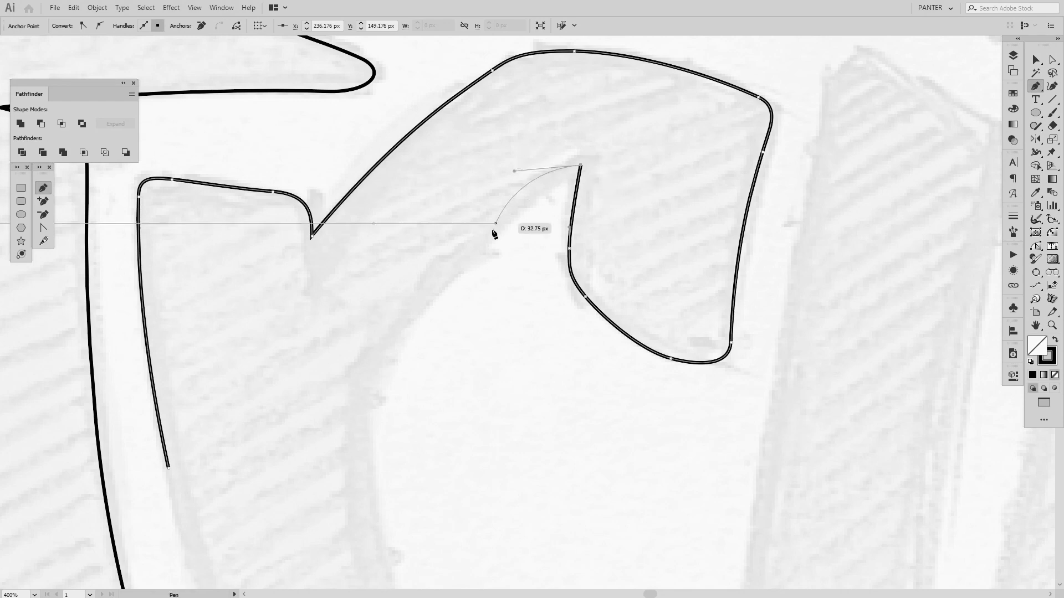
Step: Draw the r's inner curve down to the stem and refine the inner corner's handle to match the sketch
{"action": "scroll", "coordinate": [440, 316], "scroll_direction": "down", "scroll_amount": 1}
{"action": "scroll", "coordinate": [435, 316], "scroll_direction": "down", "scroll_amount": 2}
{"action": "scroll", "coordinate": [427, 365], "scroll_direction": "down", "scroll_amount": 2}
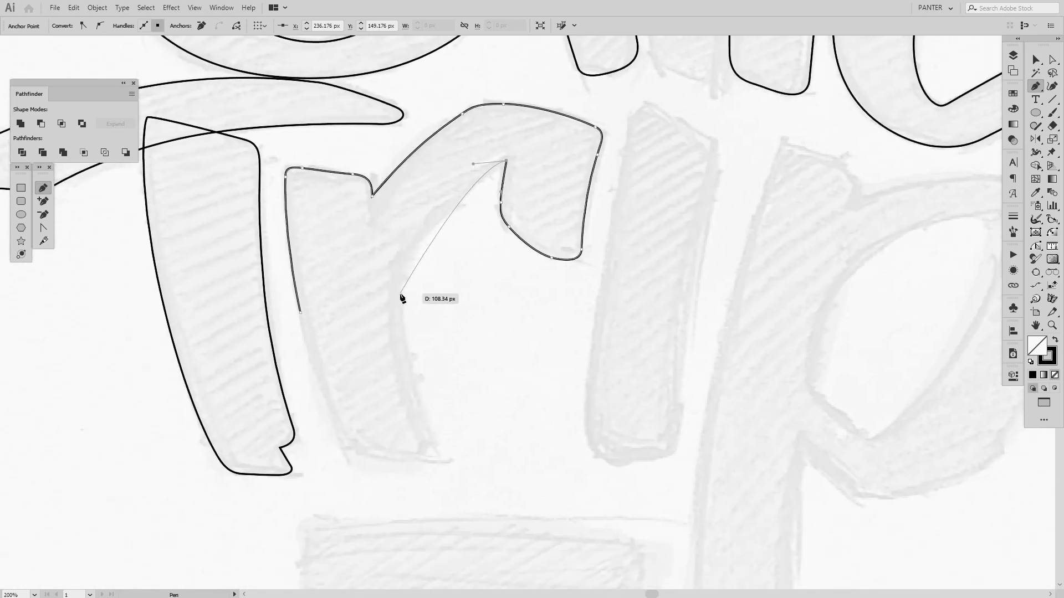
{"action": "left_click_drag", "start_coordinate": [401, 297], "coordinate": [395, 372]}
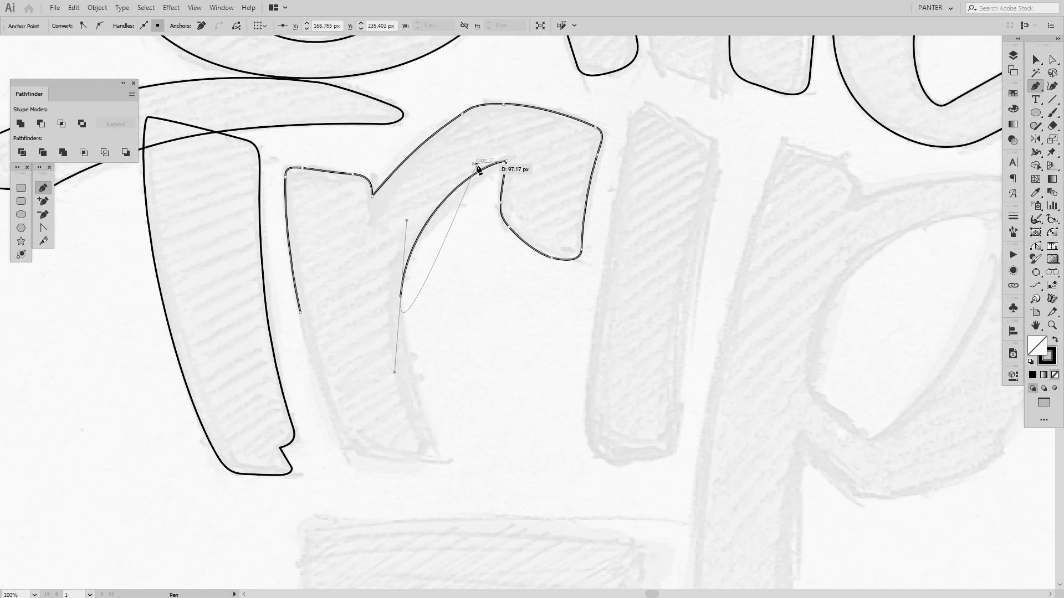
{"action": "scroll", "coordinate": [478, 169], "scroll_direction": "up", "scroll_amount": 2}
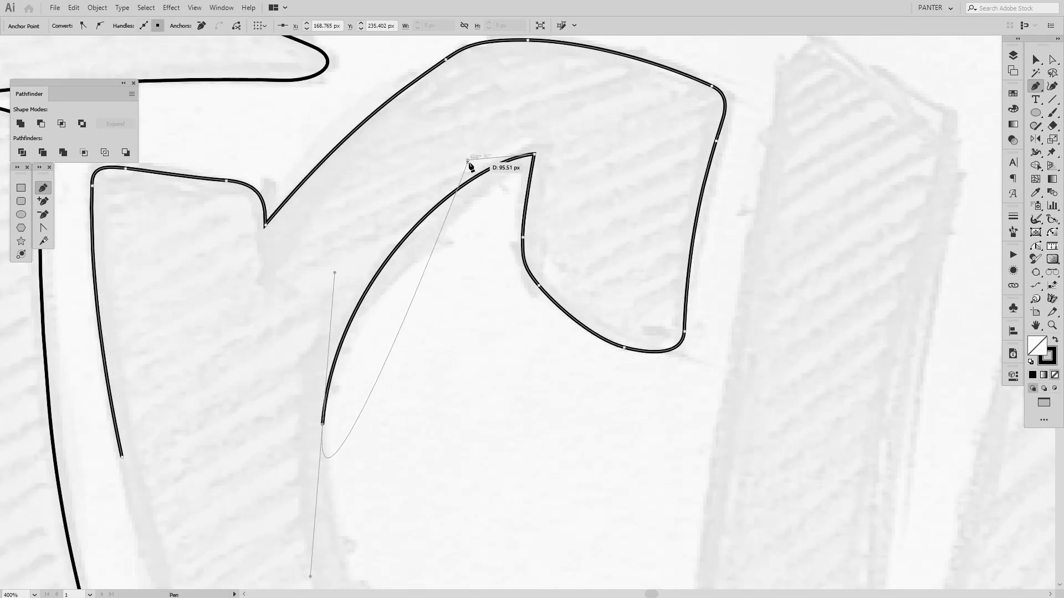
{"action": "left_click_drag", "start_coordinate": [467, 161], "coordinate": [492, 159]}
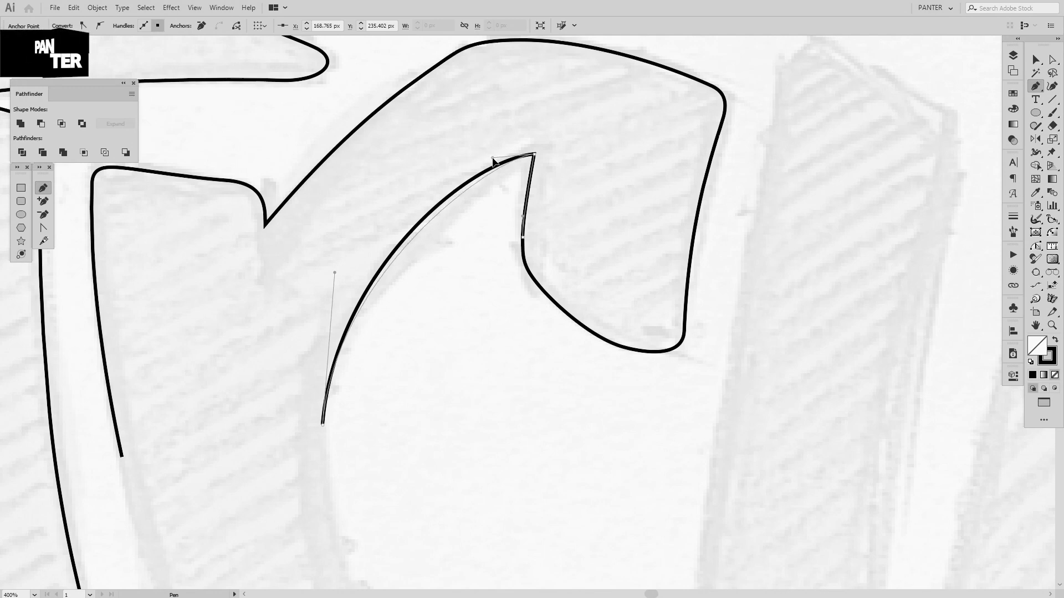
Step: Trace the right edge of the r's stem in a curve down to just above its bottom-right corner
{"action": "scroll", "coordinate": [493, 162], "scroll_direction": "down", "scroll_amount": 3}
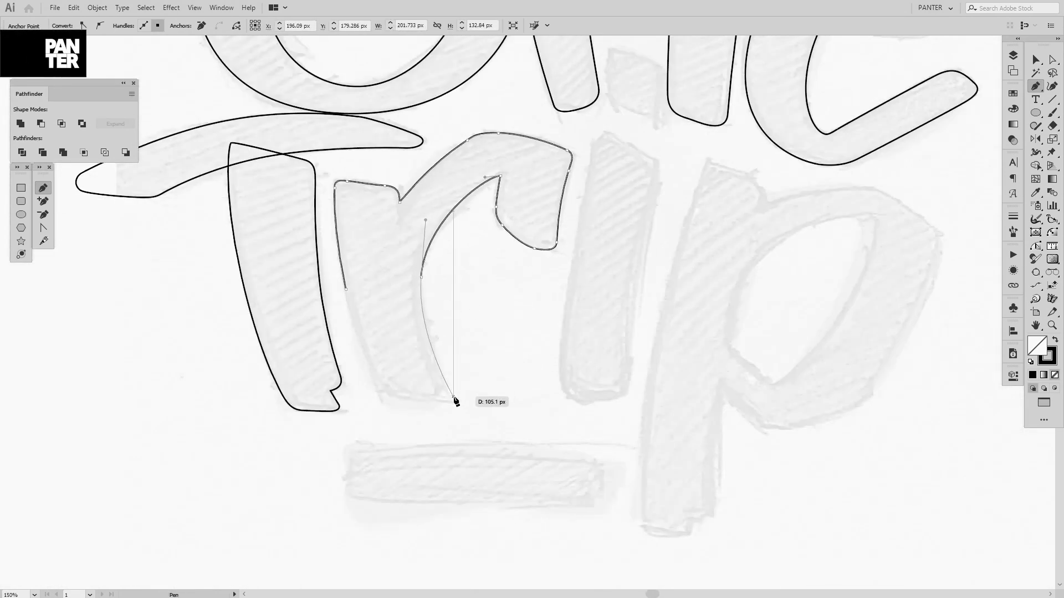
{"action": "scroll", "coordinate": [453, 399], "scroll_direction": "up", "scroll_amount": 1}
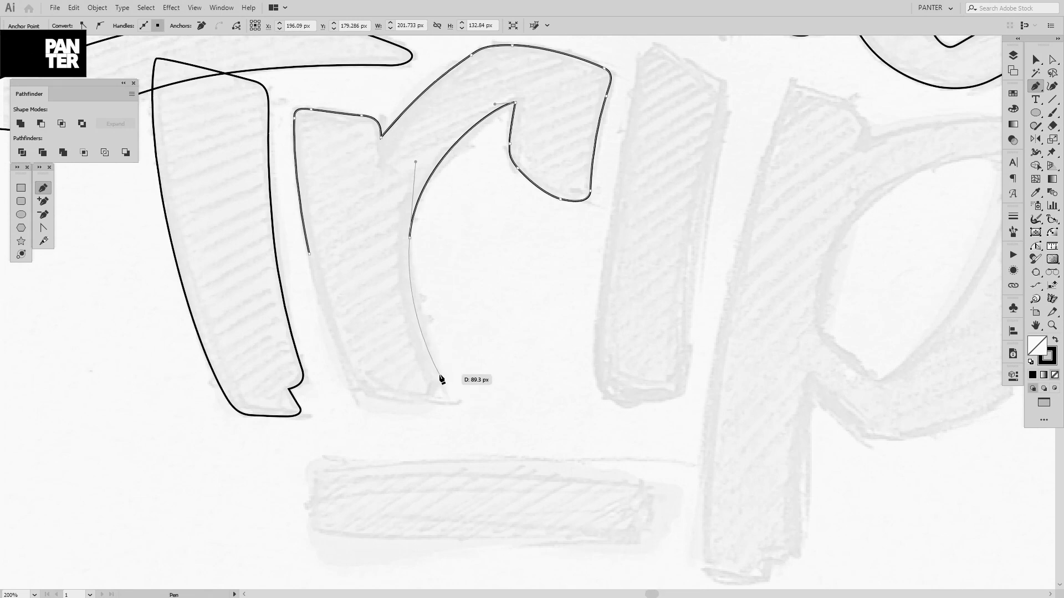
{"action": "scroll", "coordinate": [441, 379], "scroll_direction": "up", "scroll_amount": 2}
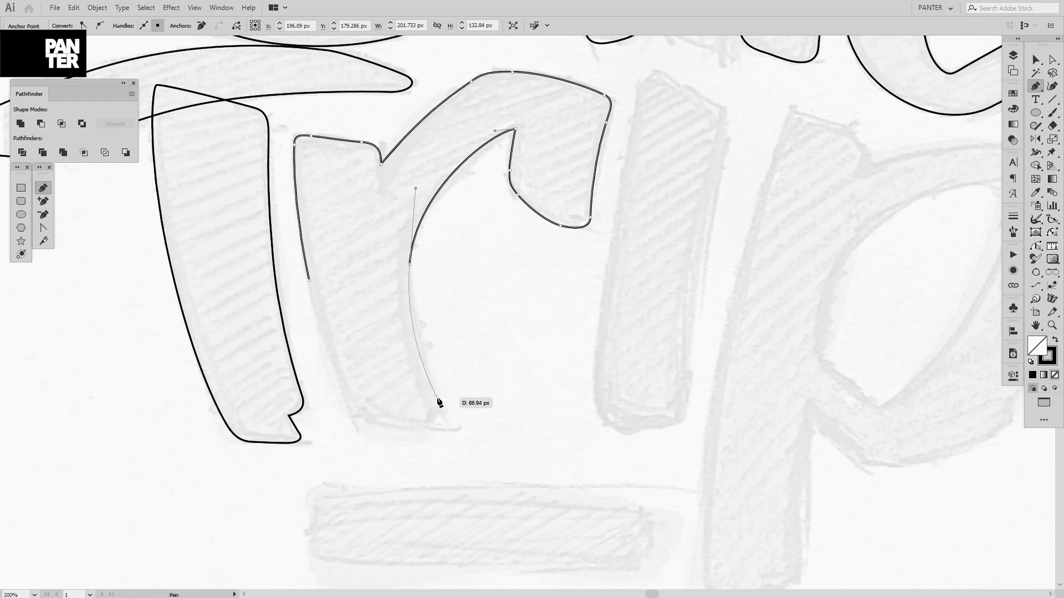
{"action": "left_click_drag", "start_coordinate": [438, 398], "coordinate": [444, 411]}
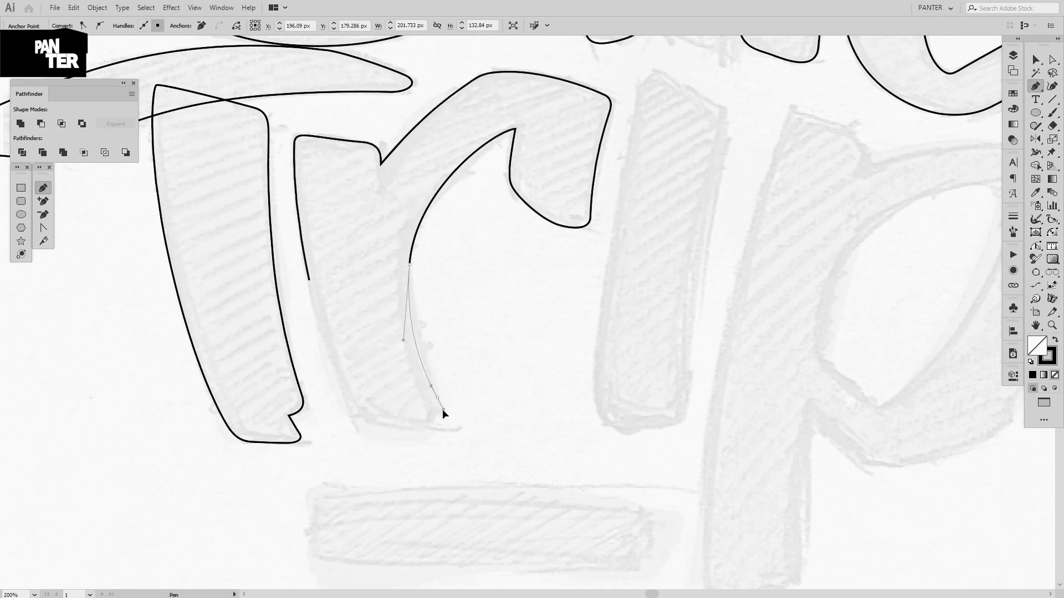
{"action": "scroll", "coordinate": [443, 410], "scroll_direction": "up", "scroll_amount": 2}
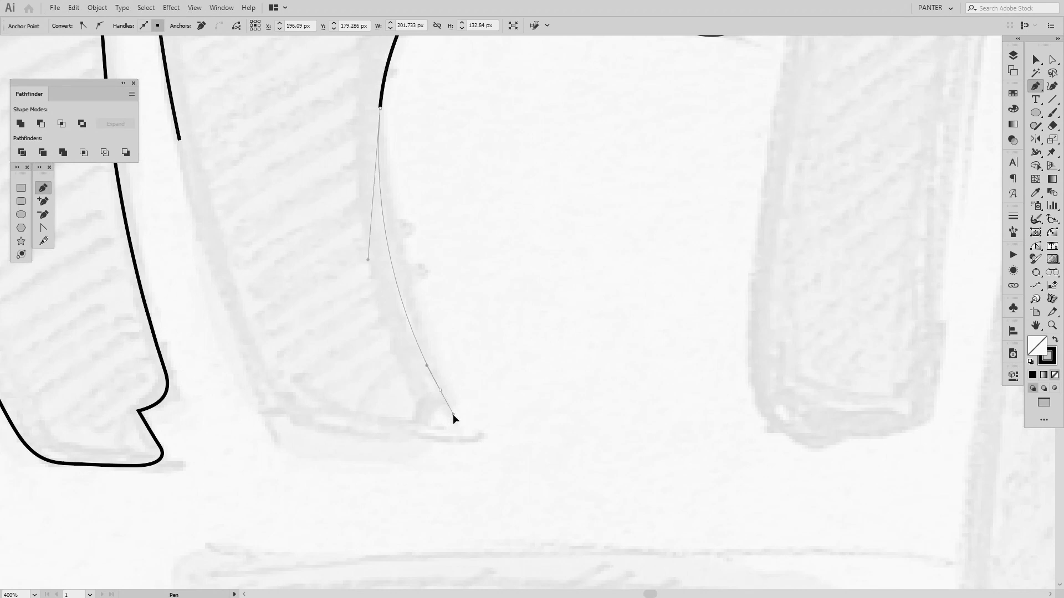
Step: Round the r's bottom-right corner, trace its bottom edge and close the path around the bottom-left corner and left edge
{"action": "left_click_drag", "start_coordinate": [426, 440], "coordinate": [487, 465]}
{"action": "left_click_drag", "start_coordinate": [404, 454], "coordinate": [392, 451]}
{"action": "left_click_drag", "start_coordinate": [409, 460], "coordinate": [378, 456]}
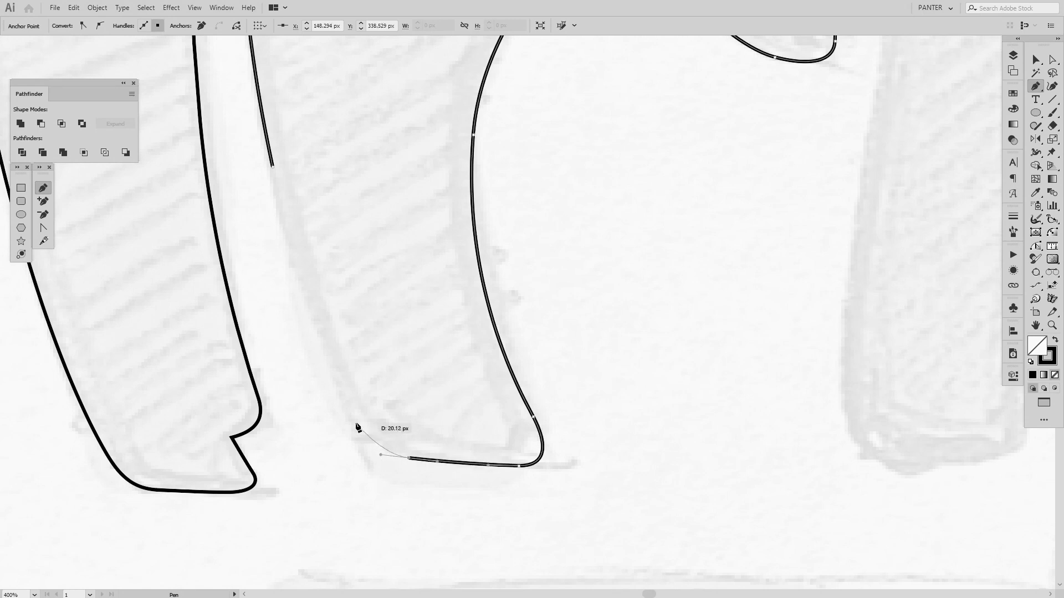
{"action": "scroll", "coordinate": [345, 367], "scroll_direction": "down", "scroll_amount": 2}
{"action": "left_click_drag", "start_coordinate": [354, 419], "coordinate": [374, 441]}
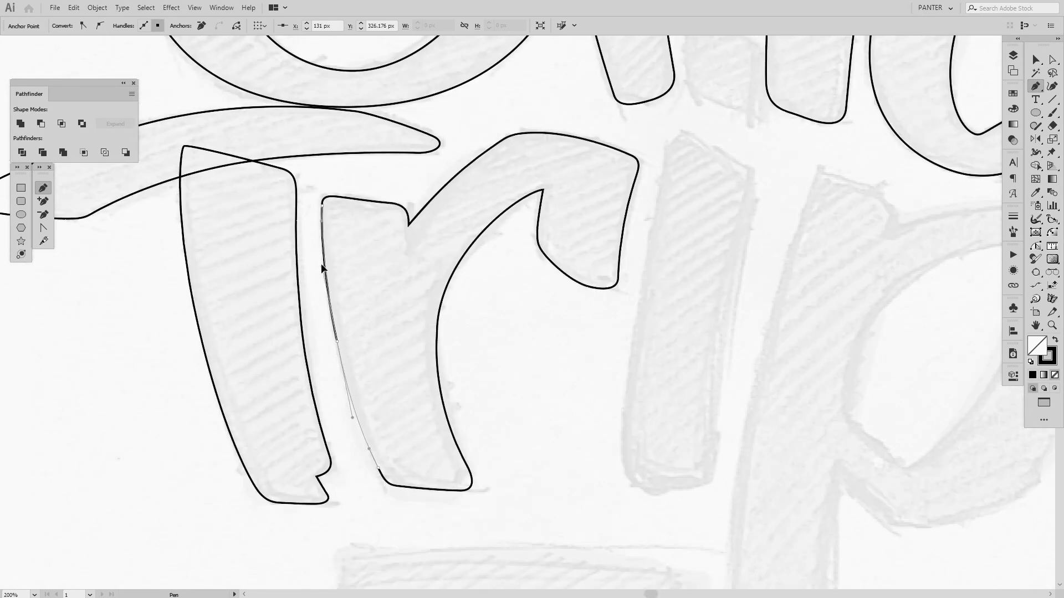
Step: Smooth the r's bottom-left corner by adjusting its anchors and handles with Direct Selection
{"action": "key", "text": "ctrl+plus"}
{"action": "key", "text": "ctrl+plus"}
{"action": "key", "text": "ctrl+plus"}
{"action": "mouse_move", "coordinate": [375, 416]}
{"action": "left_mouse_down"}
{"action": "mouse_move", "coordinate": [388, 427]}
{"action": "mouse_move", "coordinate": [377, 414]}
{"action": "left_mouse_up"}
{"action": "left_click", "coordinate": [413, 343]}
{"action": "scroll", "coordinate": [416, 341], "scroll_direction": "down", "scroll_amount": 3}
{"action": "scroll", "coordinate": [421, 375], "scroll_direction": "up", "scroll_amount": 5}
{"action": "left_click", "coordinate": [470, 418]}
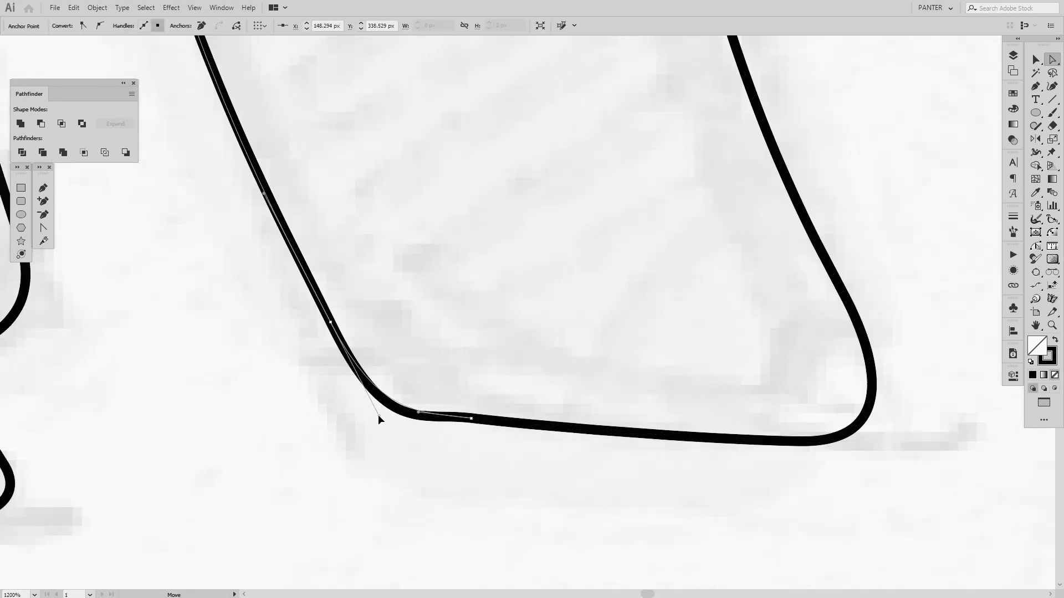
{"action": "left_click", "coordinate": [413, 371]}
Step: Nudge the anchor on the r's left edge to even out the stem's curve
{"action": "scroll", "coordinate": [412, 371], "scroll_direction": "down", "scroll_amount": 4}
{"action": "left_click", "coordinate": [357, 339]}
{"action": "left_click_drag", "start_coordinate": [340, 268], "coordinate": [337, 261]}
{"action": "left_click", "coordinate": [368, 302]}
{"action": "scroll", "coordinate": [377, 315], "scroll_direction": "down", "scroll_amount": 2}
{"action": "scroll", "coordinate": [454, 330], "scroll_direction": "up", "scroll_amount": 1}
Step: Reshape the r's bottom-right corner by adjusting its anchors and handles into a tighter rounding
{"action": "left_click", "coordinate": [417, 339]}
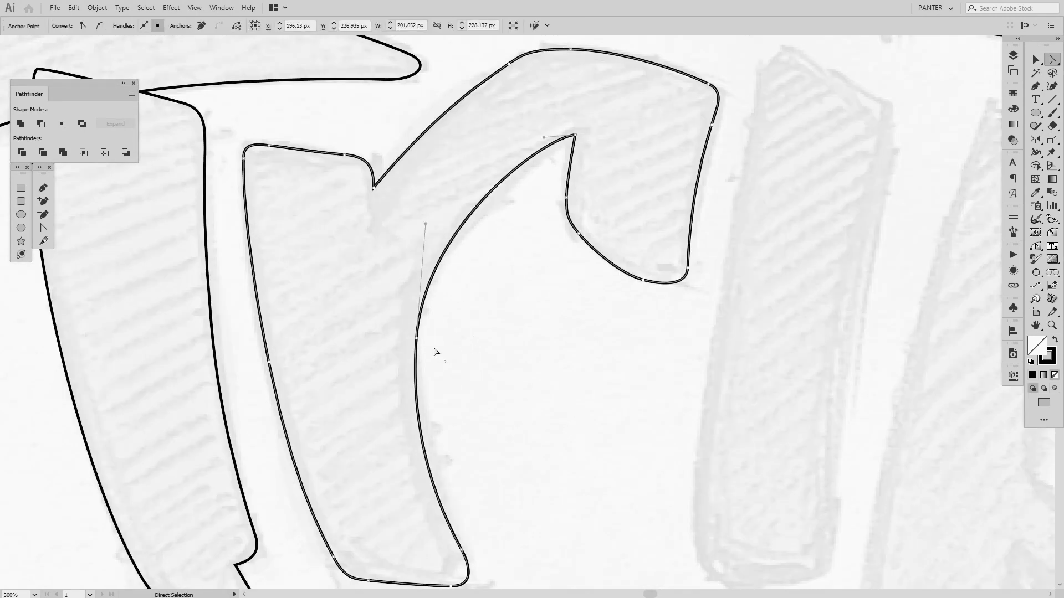
{"action": "left_click_drag", "start_coordinate": [416, 336], "coordinate": [460, 384]}
{"action": "scroll", "coordinate": [443, 471], "scroll_direction": "up", "scroll_amount": 2}
{"action": "left_click", "coordinate": [456, 355]}
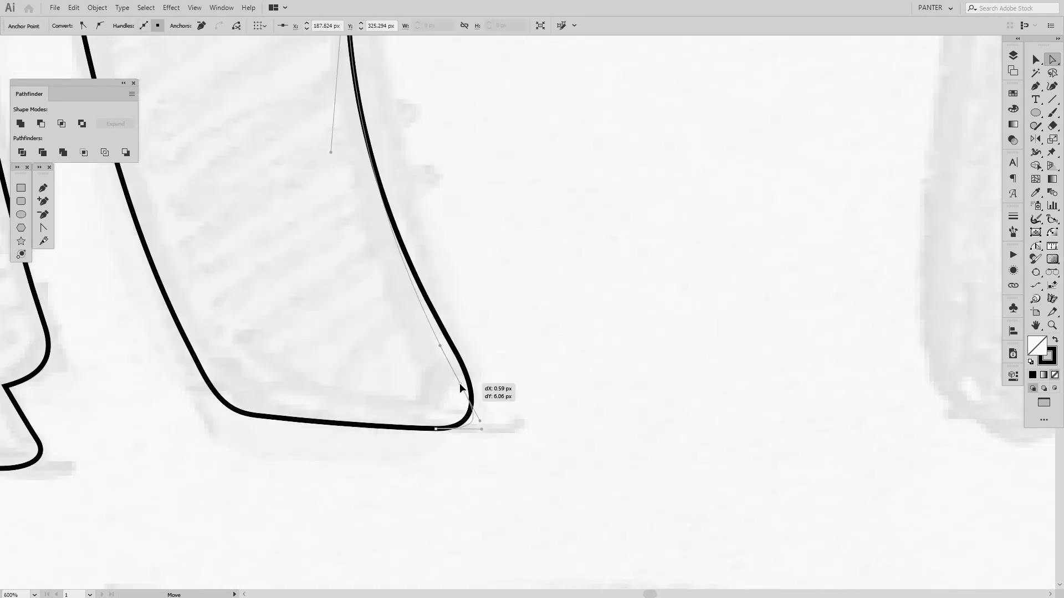
{"action": "scroll", "coordinate": [467, 412], "scroll_direction": "up", "scroll_amount": 1}
{"action": "left_click_drag", "start_coordinate": [484, 433], "coordinate": [460, 431]}
{"action": "left_click", "coordinate": [481, 417]}
Step: Swap the whole r's fill and stroke to check the letter in solid black
{"action": "scroll", "coordinate": [479, 416], "scroll_direction": "down", "scroll_amount": 6}
{"action": "scroll", "coordinate": [513, 387], "scroll_direction": "up", "scroll_amount": 1}
{"action": "key", "text": "v"}
{"action": "left_click", "coordinate": [441, 249]}
{"action": "key", "text": "shift+x"}
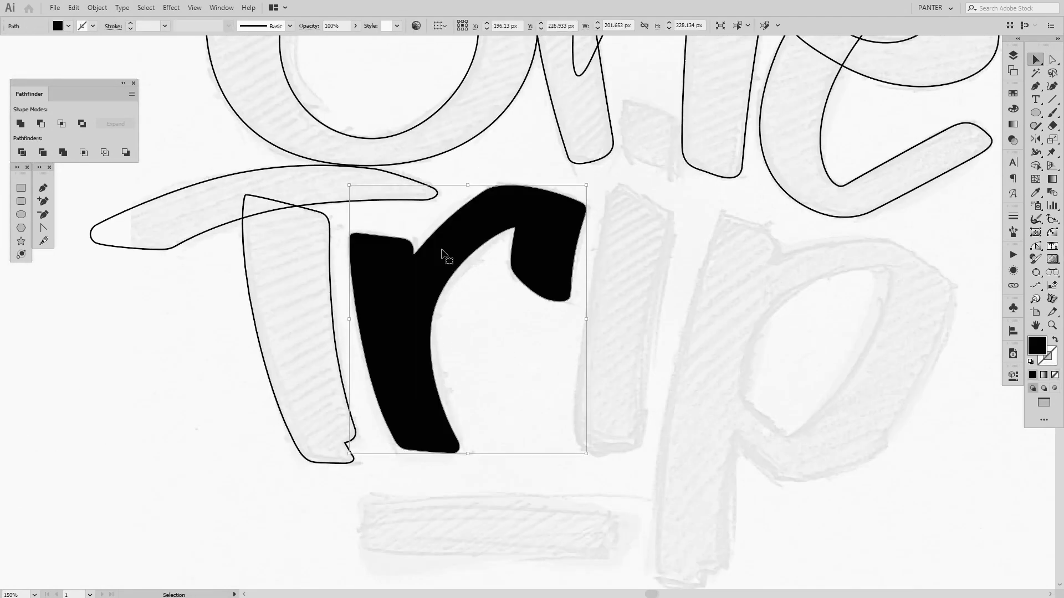
Step: Refine the r's inner curve by adjusting the anchor where the arm meets the stem and its handle
{"action": "scroll", "coordinate": [488, 354], "scroll_direction": "down", "scroll_amount": 3}
{"action": "scroll", "coordinate": [485, 339], "scroll_direction": "up", "scroll_amount": 6}
{"action": "key", "text": "a"}
{"action": "left_click", "coordinate": [457, 313]}
{"action": "scroll", "coordinate": [461, 326], "scroll_direction": "up", "scroll_amount": 1}
{"action": "left_click_drag", "start_coordinate": [453, 307], "coordinate": [454, 328]}
{"action": "scroll", "coordinate": [454, 330], "scroll_direction": "down", "scroll_amount": 2}
{"action": "left_click_drag", "start_coordinate": [521, 250], "coordinate": [494, 263]}
{"action": "left_click", "coordinate": [513, 231]}
{"action": "scroll", "coordinate": [514, 231], "scroll_direction": "down", "scroll_amount": 3}
Step: Move the anchor at the r's notch slightly downward to deepen the notch
{"action": "scroll", "coordinate": [511, 277], "scroll_direction": "up", "scroll_amount": 4}
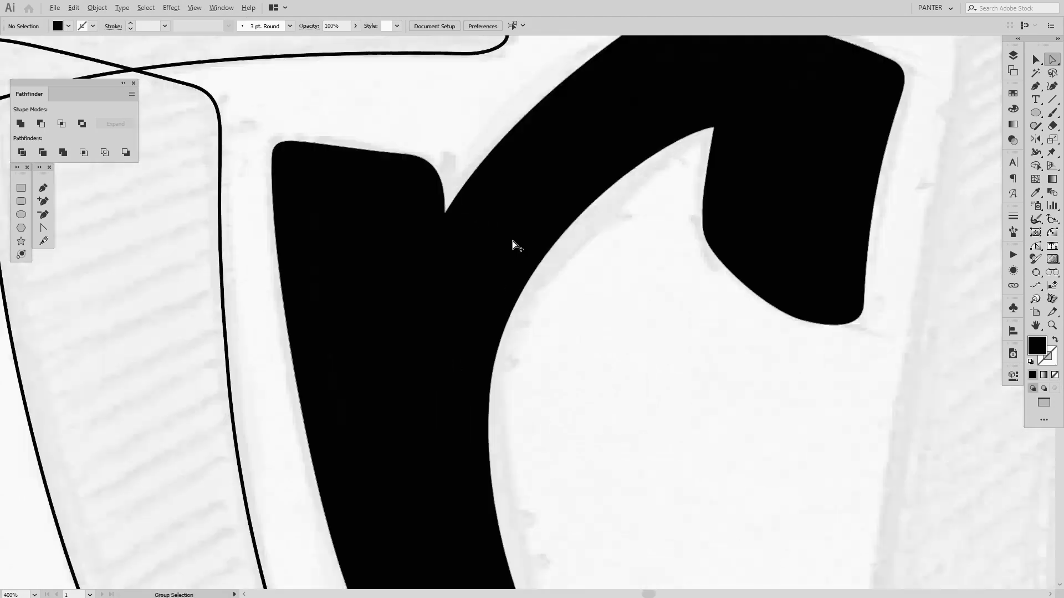
{"action": "scroll", "coordinate": [445, 212], "scroll_direction": "up", "scroll_amount": 1}
{"action": "left_click_drag", "start_coordinate": [444, 216], "coordinate": [445, 224]}
{"action": "left_click", "coordinate": [450, 156]}
Step: Swap the r's fill and stroke back to an outline and deselect it
{"action": "scroll", "coordinate": [490, 251], "scroll_direction": "down", "scroll_amount": 5}
{"action": "scroll", "coordinate": [542, 343], "scroll_direction": "up", "scroll_amount": 1}
{"action": "key", "text": "v"}
{"action": "left_click", "coordinate": [427, 302]}
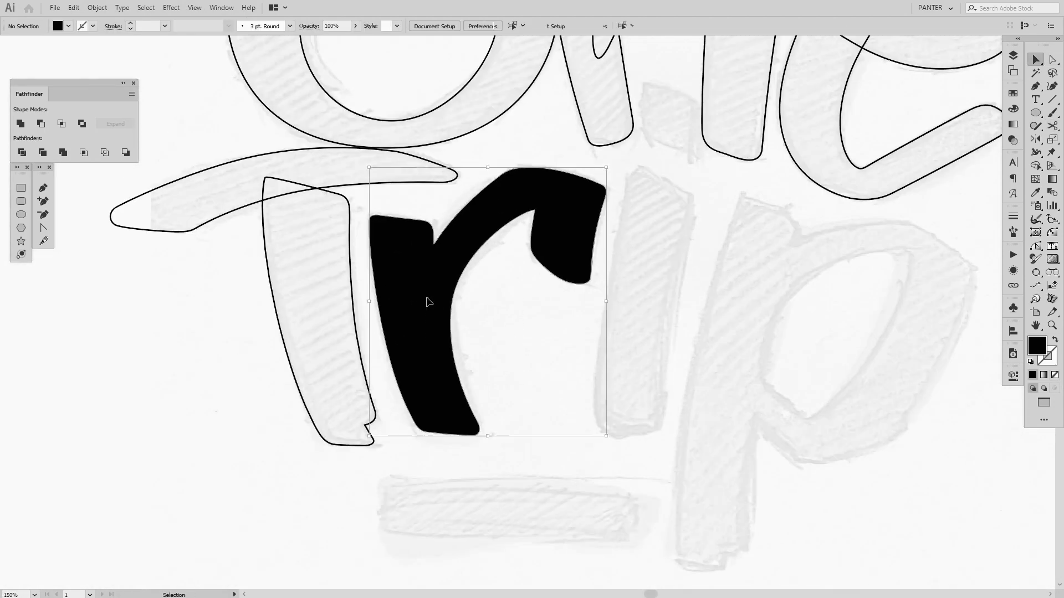
{"action": "key", "text": "shift+x"}
{"action": "left_click", "coordinate": [535, 319]}
{"action": "mouse_move", "coordinate": [629, 323]}
{"action": "left_mouse_down"}
{"action": "mouse_move", "coordinate": [522, 332]}
{"action": "mouse_move", "coordinate": [514, 399]}
{"action": "left_mouse_up"}
{"action": "scroll", "coordinate": [523, 332], "scroll_direction": "up", "scroll_amount": 1}
{"action": "key", "text": "ctrl+plus"}
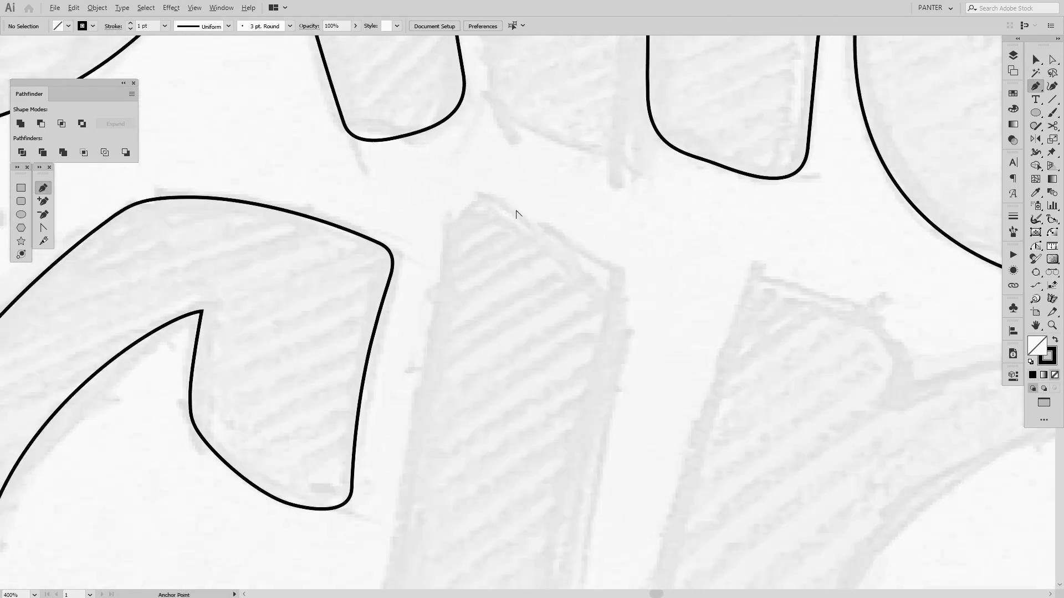
{"action": "left_click_drag", "start_coordinate": [534, 222], "coordinate": [574, 251]}
{"action": "left_click_drag", "start_coordinate": [447, 220], "coordinate": [446, 220]}
{"action": "scroll", "coordinate": [437, 305], "scroll_direction": "down", "scroll_amount": 2}
{"action": "left_click_drag", "start_coordinate": [424, 466], "coordinate": [432, 331]}
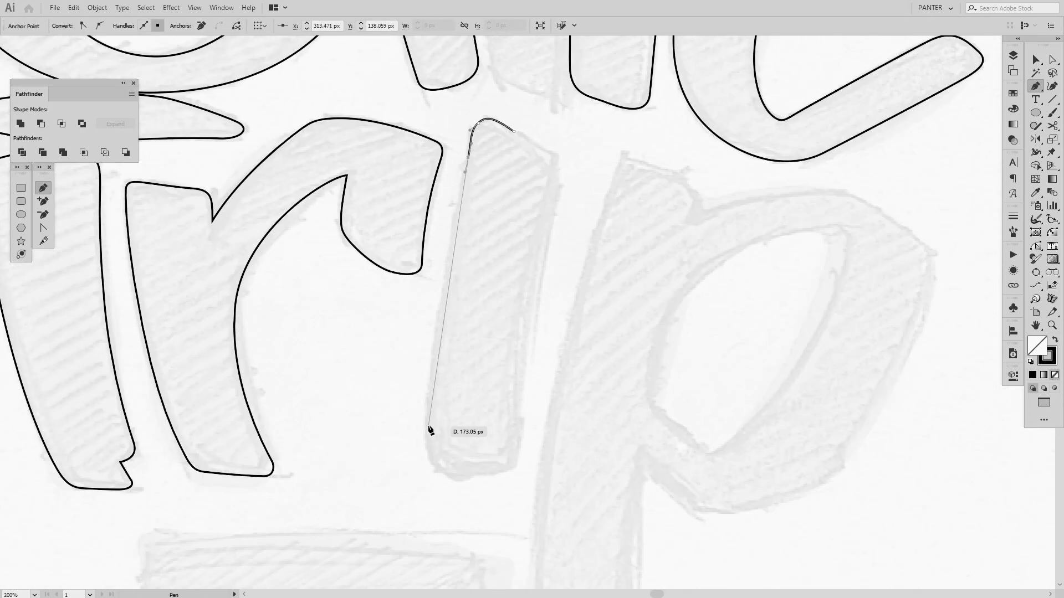
{"action": "scroll", "coordinate": [430, 430], "scroll_direction": "down", "scroll_amount": 1}
{"action": "key", "text": "ctrl+z"}
{"action": "key", "text": "ctrl+z"}
Step: Start the i stem's path on its left edge, trace it downward and around the rounded bottom end
{"action": "scroll", "coordinate": [432, 354], "scroll_direction": "up", "scroll_amount": 1}
{"action": "left_click", "coordinate": [452, 284]}
{"action": "left_click_drag", "start_coordinate": [452, 284], "coordinate": [438, 382]}
{"action": "left_click_drag", "start_coordinate": [455, 465], "coordinate": [467, 476]}
{"action": "scroll", "coordinate": [461, 478], "scroll_direction": "up", "scroll_amount": 2}
{"action": "key", "text": "ctrl+z"}
{"action": "mouse_move", "coordinate": [425, 416]}
{"action": "left_mouse_down"}
{"action": "mouse_move", "coordinate": [434, 471]}
{"action": "mouse_move", "coordinate": [432, 442]}
{"action": "mouse_move", "coordinate": [560, 451]}
{"action": "left_mouse_up"}
{"action": "left_click_drag", "start_coordinate": [577, 412], "coordinate": [581, 372]}
Step: Trace the i stem's right edge upward and round its upper-right corner
{"action": "scroll", "coordinate": [580, 371], "scroll_direction": "down", "scroll_amount": 2}
{"action": "left_click_drag", "start_coordinate": [581, 372], "coordinate": [484, 524]}
{"action": "key", "text": "ctrl+plus"}
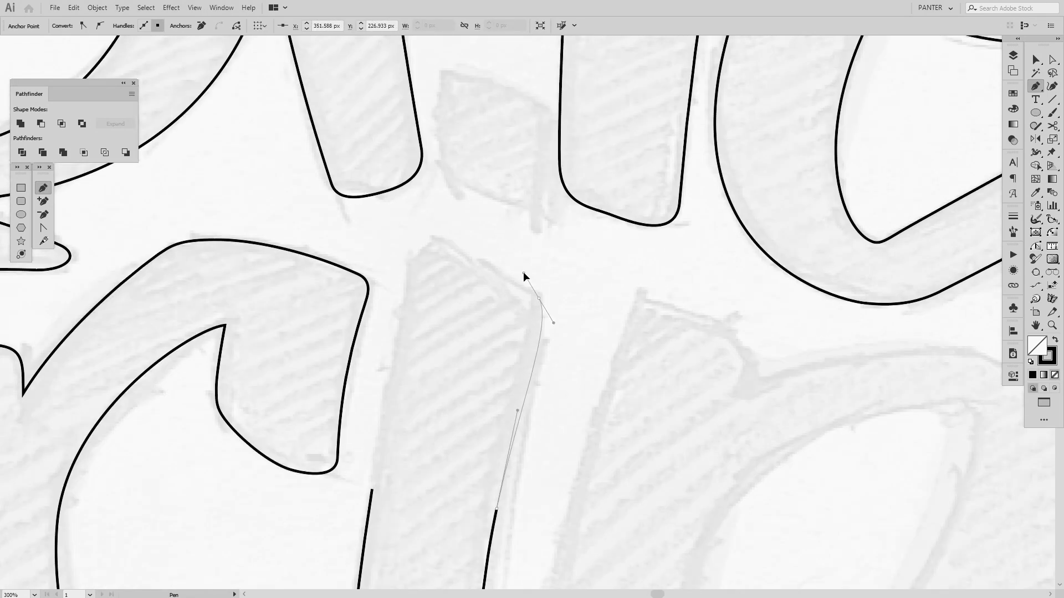
{"action": "left_click_drag", "start_coordinate": [525, 257], "coordinate": [382, 246]}
{"action": "scroll", "coordinate": [382, 247], "scroll_direction": "down", "scroll_amount": 1}
Step: Trace the i stem's sloping top edge, round its upper-left corner and close the path on the left edge
{"action": "left_click_drag", "start_coordinate": [381, 247], "coordinate": [442, 184]}
{"action": "scroll", "coordinate": [436, 191], "scroll_direction": "up", "scroll_amount": 1}
{"action": "left_click_drag", "start_coordinate": [436, 221], "coordinate": [475, 191]}
{"action": "scroll", "coordinate": [436, 307], "scroll_direction": "down", "scroll_amount": 1}
{"action": "left_click_drag", "start_coordinate": [429, 407], "coordinate": [427, 417]}
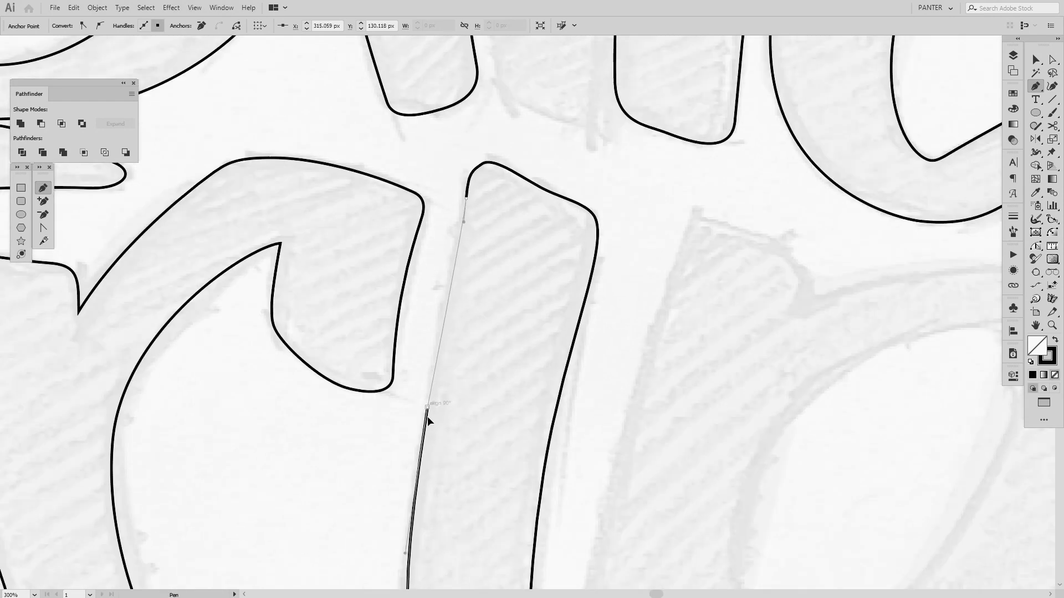
Step: Smooth the i stem's upper-left corner by repositioning its anchor points and adjusting their curve handles
{"action": "scroll", "coordinate": [477, 192], "scroll_direction": "up", "scroll_amount": 3}
{"action": "key", "text": "a"}
{"action": "left_click_drag", "start_coordinate": [466, 152], "coordinate": [465, 177]}
{"action": "mouse_move", "coordinate": [471, 142]}
{"action": "left_mouse_down"}
{"action": "mouse_move", "coordinate": [475, 133]}
{"action": "mouse_move", "coordinate": [470, 142]}
{"action": "left_mouse_up"}
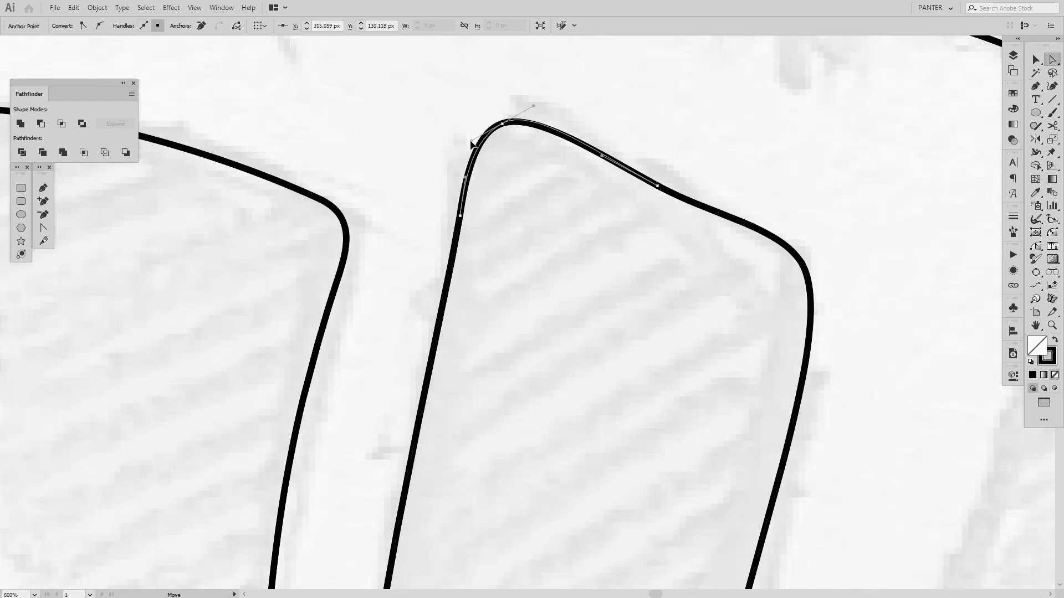
{"action": "scroll", "coordinate": [507, 116], "scroll_direction": "up", "scroll_amount": 2}
{"action": "left_click_drag", "start_coordinate": [563, 102], "coordinate": [560, 111]}
{"action": "left_click_drag", "start_coordinate": [498, 132], "coordinate": [514, 151]}
{"action": "left_click", "coordinate": [548, 204]}
Step: Swap the i stem's stroke and fill so the shape is solid black, and deselect it
{"action": "scroll", "coordinate": [548, 204], "scroll_direction": "down", "scroll_amount": 6}
{"action": "scroll", "coordinate": [643, 386], "scroll_direction": "down", "scroll_amount": 1}
{"action": "left_click_drag", "start_coordinate": [642, 386], "coordinate": [618, 334]}
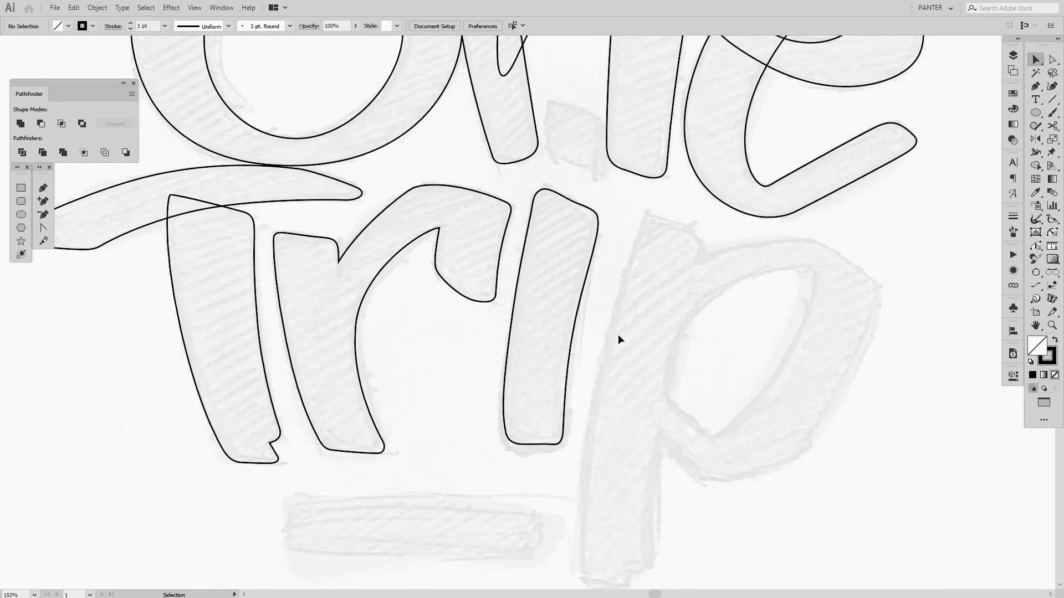
{"action": "left_click", "coordinate": [579, 321]}
{"action": "key", "text": "shift+x"}
{"action": "left_click", "coordinate": [616, 321]}
Step: Adjust the anchor point and curve handle at the i stem's upper-right corner and along its right edge
{"action": "scroll", "coordinate": [626, 311], "scroll_direction": "up", "scroll_amount": 2}
{"action": "left_click", "coordinate": [602, 145]}
{"action": "left_click_drag", "start_coordinate": [613, 142], "coordinate": [608, 128]}
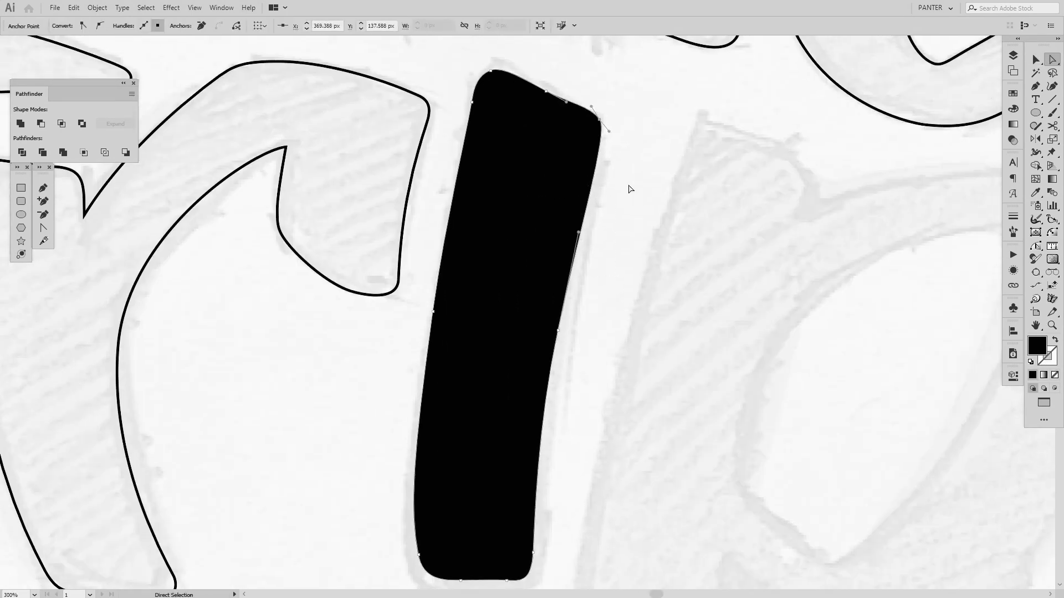
{"action": "scroll", "coordinate": [629, 188], "scroll_direction": "down", "scroll_amount": 1}
{"action": "scroll", "coordinate": [623, 162], "scroll_direction": "up", "scroll_amount": 2}
{"action": "left_click_drag", "start_coordinate": [570, 273], "coordinate": [575, 209]}
{"action": "left_click", "coordinate": [616, 275]}
Step: Move the i stem's upper-right corner anchor slightly inward and lengthen its lower handle for a rounder corner
{"action": "scroll", "coordinate": [616, 275], "scroll_direction": "down", "scroll_amount": 3}
{"action": "scroll", "coordinate": [608, 210], "scroll_direction": "up", "scroll_amount": 6}
{"action": "left_click", "coordinate": [549, 271]}
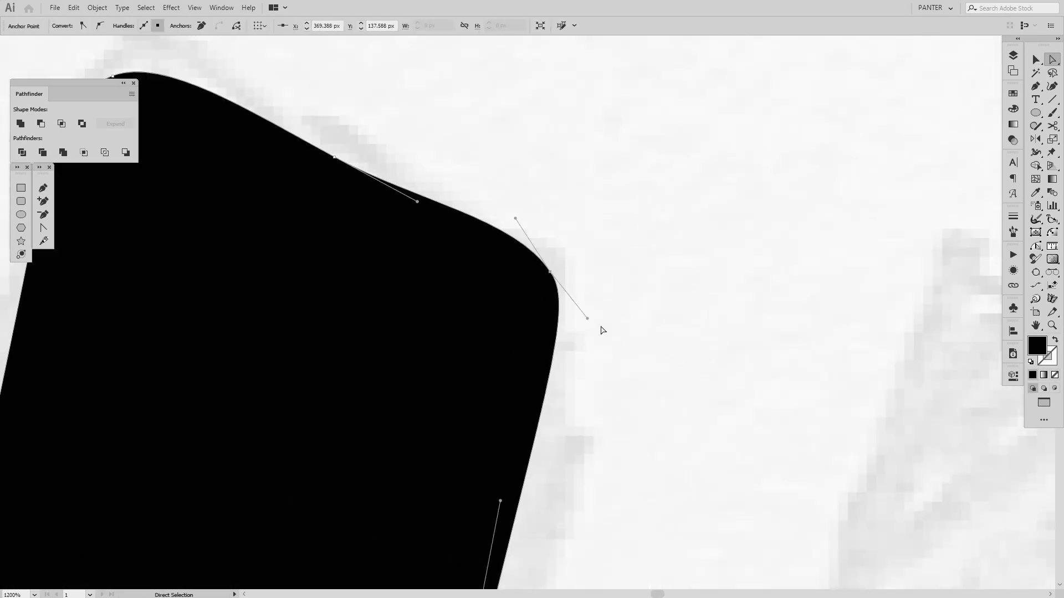
{"action": "left_click_drag", "start_coordinate": [587, 319], "coordinate": [592, 341]}
{"action": "left_click_drag", "start_coordinate": [552, 272], "coordinate": [536, 276]}
{"action": "left_click", "coordinate": [624, 320]}
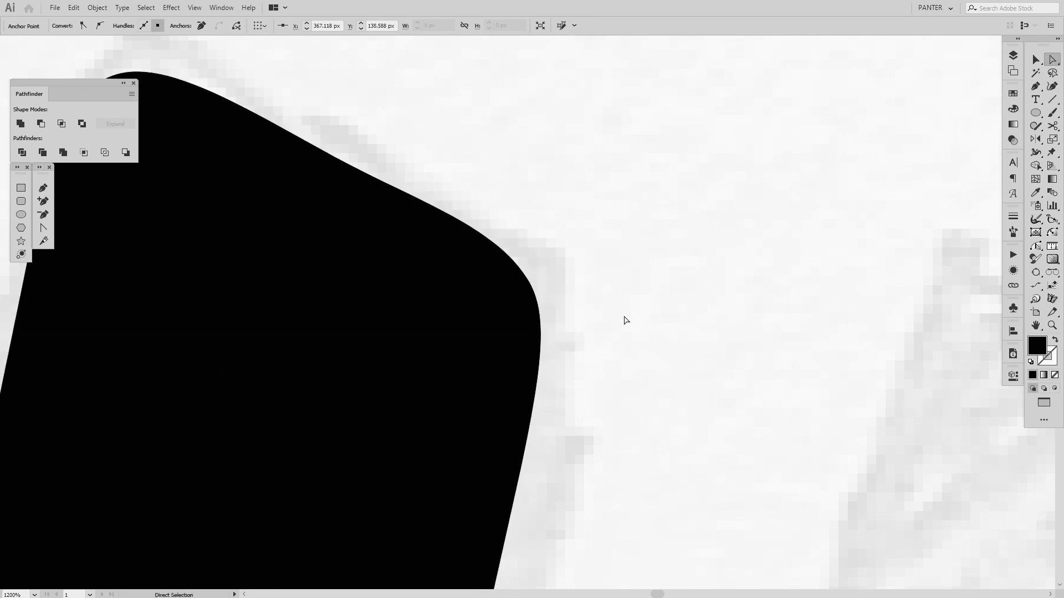
Step: Swap the i stem's fill and stroke back to an outline and deselect it
{"action": "scroll", "coordinate": [621, 284], "scroll_direction": "down", "scroll_amount": 5}
{"action": "key", "text": "v"}
{"action": "left_click", "coordinate": [601, 331]}
{"action": "key", "text": "shift+x"}
{"action": "left_click", "coordinate": [622, 310]}
{"action": "scroll", "coordinate": [582, 283], "scroll_direction": "up", "scroll_amount": 2}
{"action": "scroll", "coordinate": [586, 299], "scroll_direction": "down", "scroll_amount": 3}
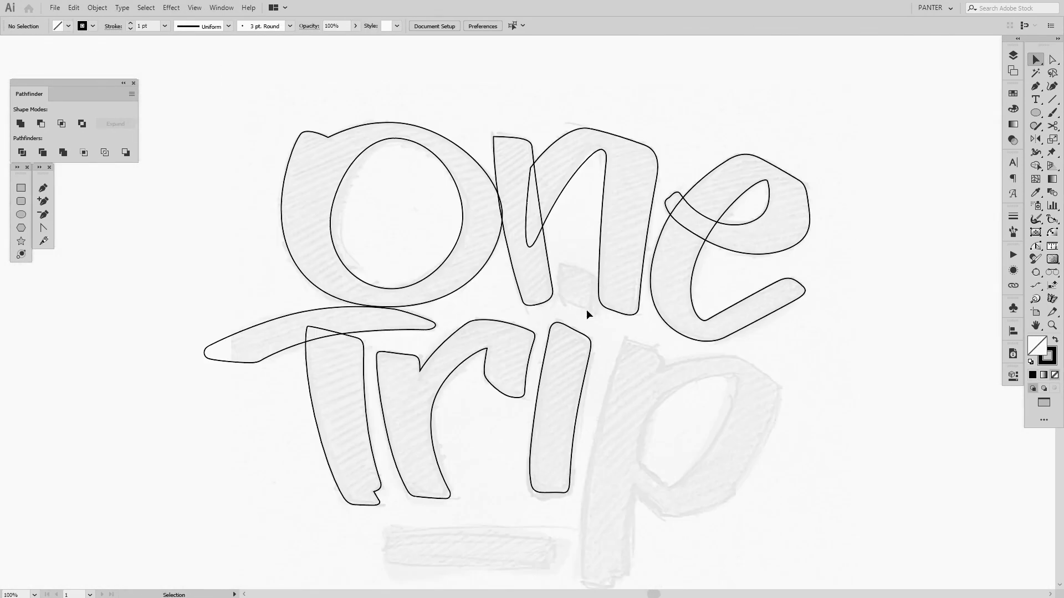
Step: Start the i dot's path on its left edge, round the lower-left corner and trace its sloping bottom edge
{"action": "scroll", "coordinate": [618, 362], "scroll_direction": "up", "scroll_amount": 2}
{"action": "left_click_drag", "start_coordinate": [575, 367], "coordinate": [584, 276]}
{"action": "left_click_drag", "start_coordinate": [589, 530], "coordinate": [589, 304]}
{"action": "key", "text": "Delete"}
{"action": "scroll", "coordinate": [554, 184], "scroll_direction": "up", "scroll_amount": 2}
{"action": "scroll", "coordinate": [551, 192], "scroll_direction": "up", "scroll_amount": 1}
{"action": "key", "text": "p"}
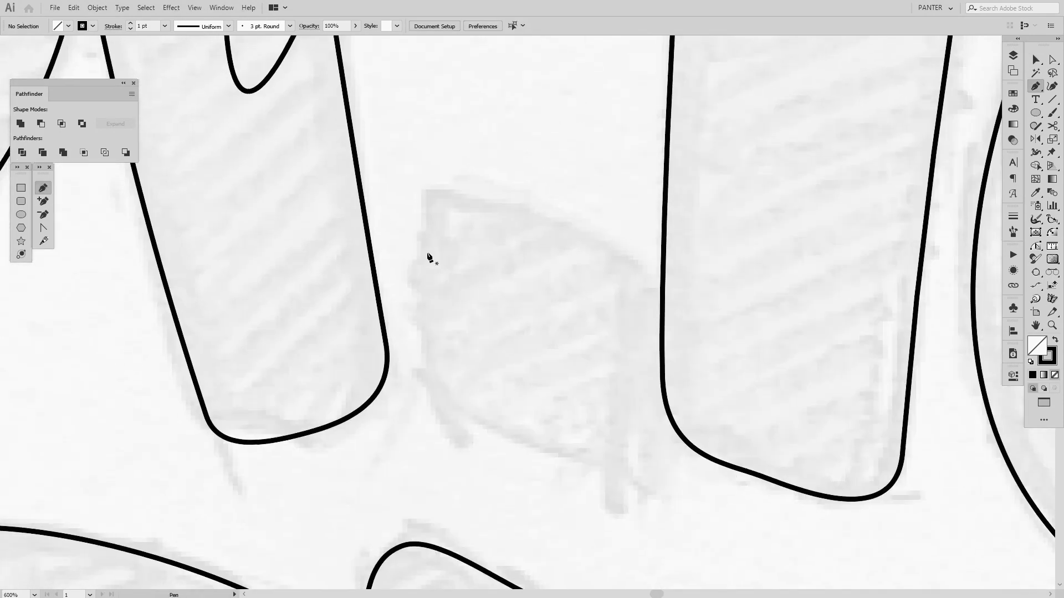
{"action": "left_click_drag", "start_coordinate": [426, 258], "coordinate": [425, 359]}
{"action": "left_click_drag", "start_coordinate": [466, 415], "coordinate": [579, 470]}
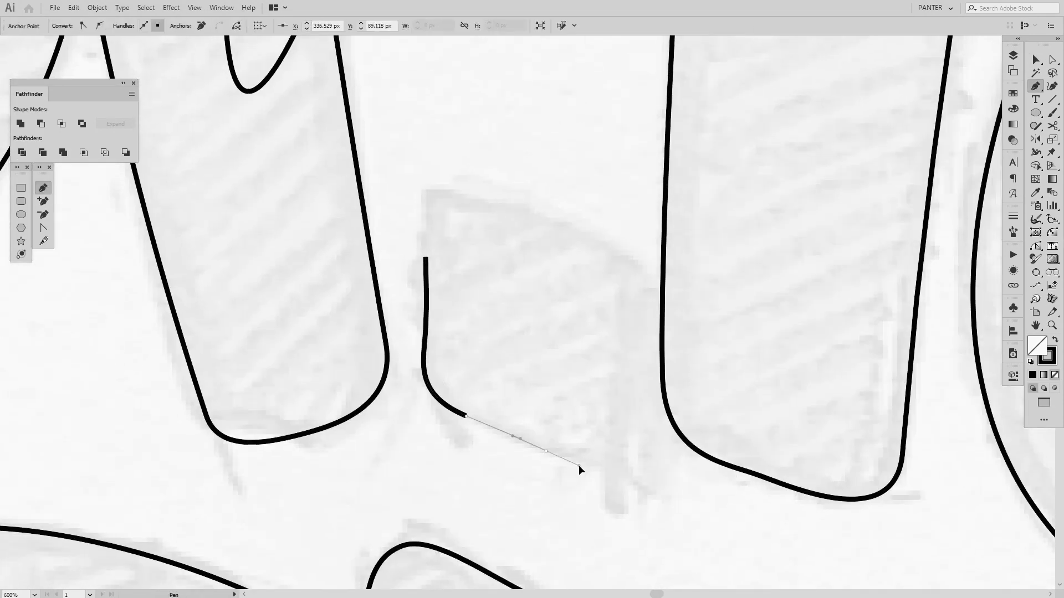
Step: Trace the i dot's right edge and sloping top with rounded corners, close the path and deselect it
{"action": "left_click_drag", "start_coordinate": [634, 324], "coordinate": [635, 304]}
{"action": "left_click_drag", "start_coordinate": [610, 242], "coordinate": [566, 222]}
{"action": "left_click_drag", "start_coordinate": [503, 199], "coordinate": [475, 188]}
{"action": "left_click_drag", "start_coordinate": [425, 257], "coordinate": [425, 299]}
{"action": "key", "text": "v"}
{"action": "left_click", "coordinate": [498, 331]}
Step: Make the i dot taller by moving its bottom anchor points downward, and deselect it
{"action": "scroll", "coordinate": [597, 267], "scroll_direction": "down", "scroll_amount": 6}
{"action": "scroll", "coordinate": [570, 294], "scroll_direction": "up", "scroll_amount": 2}
{"action": "left_click_drag", "start_coordinate": [641, 269], "coordinate": [651, 277]}
{"action": "left_click", "coordinate": [618, 394]}
{"action": "scroll", "coordinate": [619, 395], "scroll_direction": "down", "scroll_amount": 2}
{"action": "scroll", "coordinate": [619, 380], "scroll_direction": "up", "scroll_amount": 3}
{"action": "key", "text": "a"}
{"action": "left_click", "coordinate": [649, 339]}
{"action": "left_click_drag", "start_coordinate": [619, 385], "coordinate": [491, 271]}
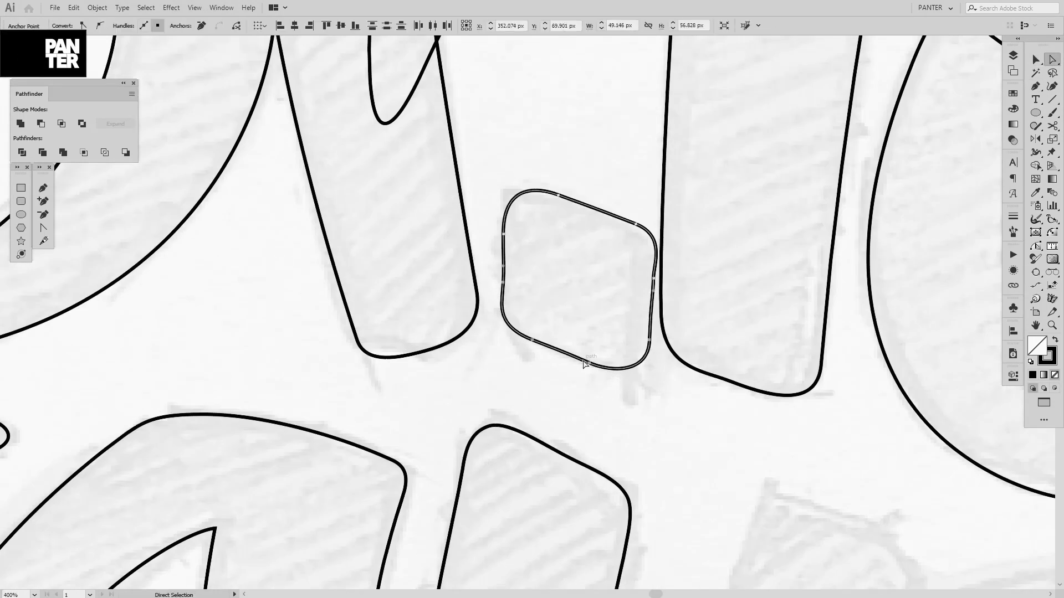
{"action": "left_click_drag", "start_coordinate": [589, 363], "coordinate": [589, 407]}
{"action": "left_click", "coordinate": [642, 411]}
Step: Examine the i dot's shape and spacing between the n's legs and within the whole lettering
{"action": "scroll", "coordinate": [676, 413], "scroll_direction": "down", "scroll_amount": 4}
{"action": "left_click_drag", "start_coordinate": [687, 412], "coordinate": [587, 311]}
{"action": "scroll", "coordinate": [560, 288], "scroll_direction": "up", "scroll_amount": 3}
{"action": "scroll", "coordinate": [559, 288], "scroll_direction": "down", "scroll_amount": 3}
{"action": "scroll", "coordinate": [559, 289], "scroll_direction": "up", "scroll_amount": 4}
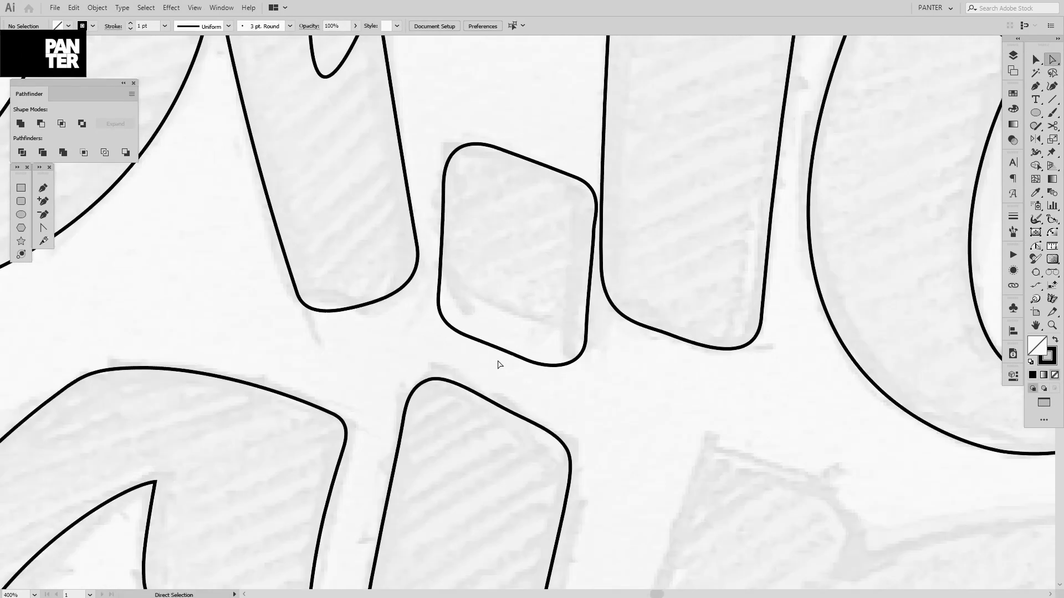
{"action": "scroll", "coordinate": [590, 311], "scroll_direction": "up", "scroll_amount": 2}
{"action": "left_click_drag", "start_coordinate": [499, 150], "coordinate": [558, 301]}
{"action": "left_click", "coordinate": [572, 261]}
{"action": "scroll", "coordinate": [571, 261], "scroll_direction": "down", "scroll_amount": 7}
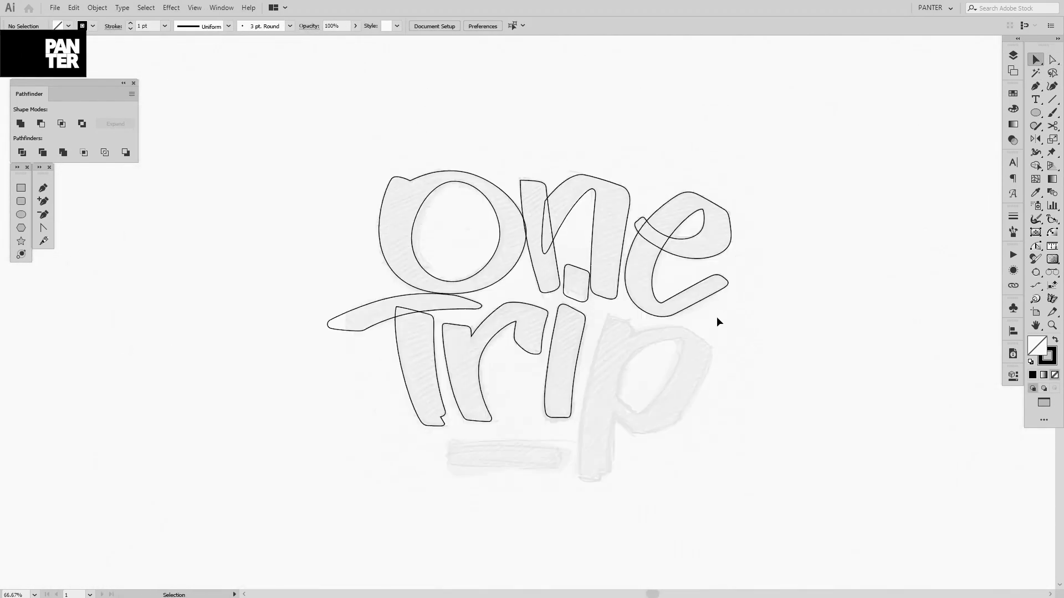
{"action": "scroll", "coordinate": [716, 316], "scroll_direction": "up", "scroll_amount": 3}
{"action": "scroll", "coordinate": [767, 229], "scroll_direction": "down", "scroll_amount": 2}
{"action": "scroll", "coordinate": [767, 230], "scroll_direction": "up", "scroll_amount": 2}
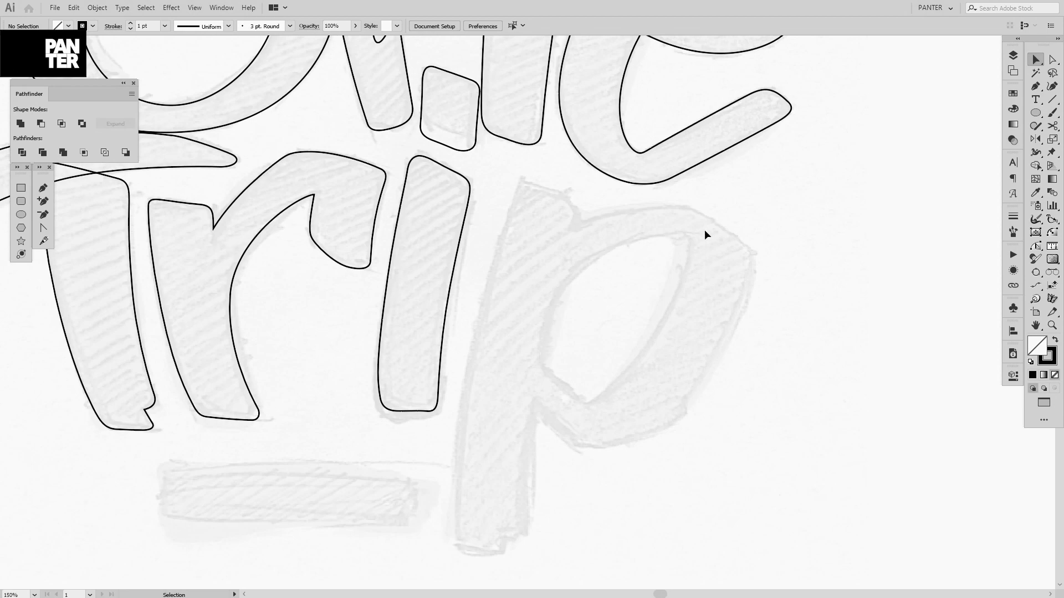
Step: Start the p stem's path on its left edge and trace it upward to the upper-left corner
{"action": "scroll", "coordinate": [554, 392], "scroll_direction": "up", "scroll_amount": 2}
{"action": "left_click_drag", "start_coordinate": [546, 206], "coordinate": [514, 300]}
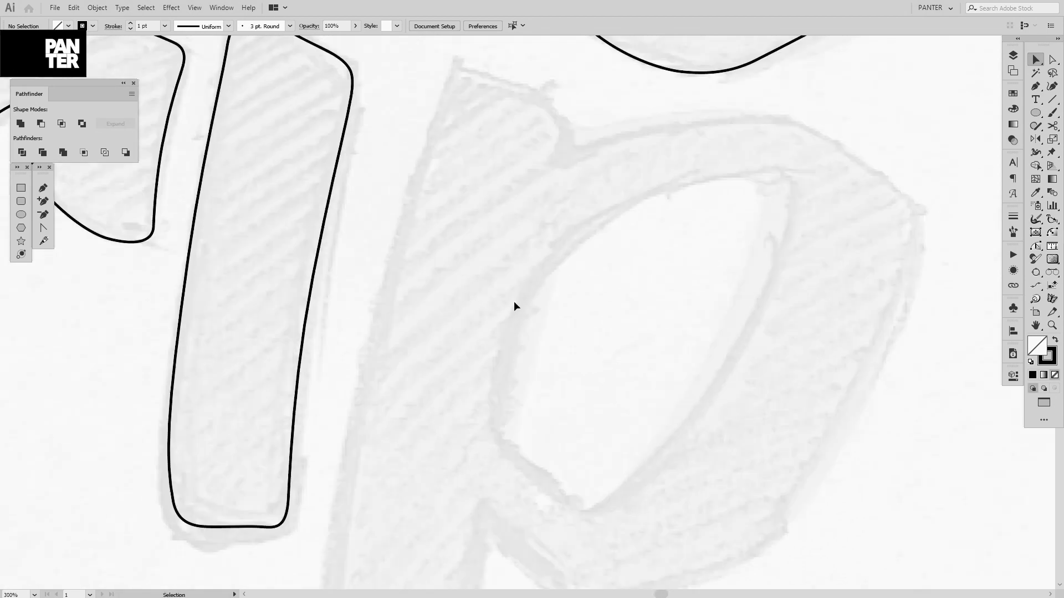
{"action": "scroll", "coordinate": [574, 180], "scroll_direction": "down", "scroll_amount": 2}
{"action": "scroll", "coordinate": [574, 184], "scroll_direction": "up", "scroll_amount": 1}
{"action": "left_click_drag", "start_coordinate": [607, 299], "coordinate": [623, 280]}
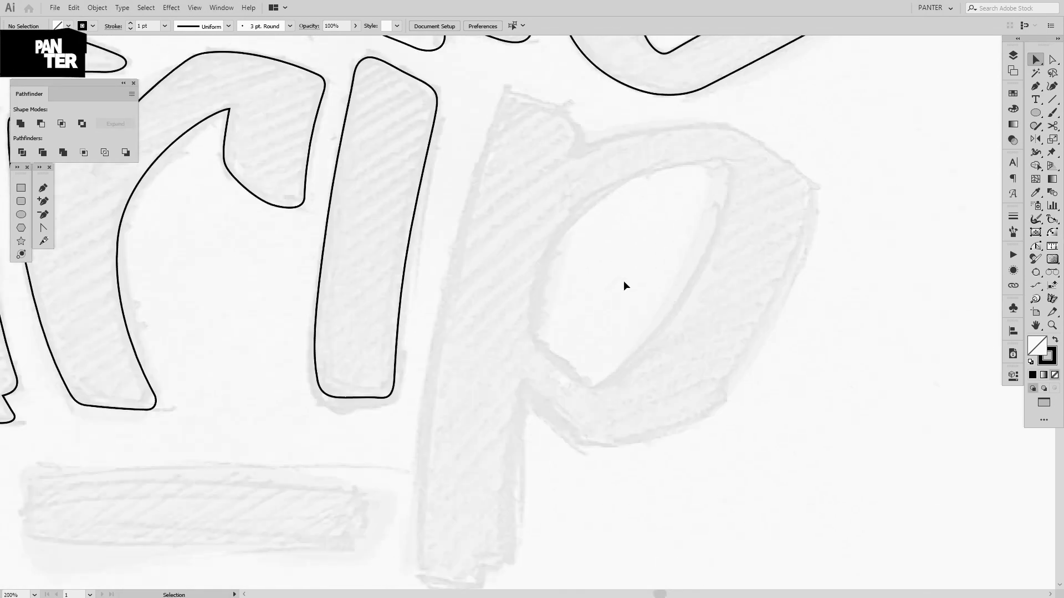
{"action": "key", "text": "p"}
{"action": "scroll", "coordinate": [604, 255], "scroll_direction": "down", "scroll_amount": 1}
{"action": "left_click_drag", "start_coordinate": [457, 341], "coordinate": [472, 263]}
{"action": "left_click", "coordinate": [507, 177]}
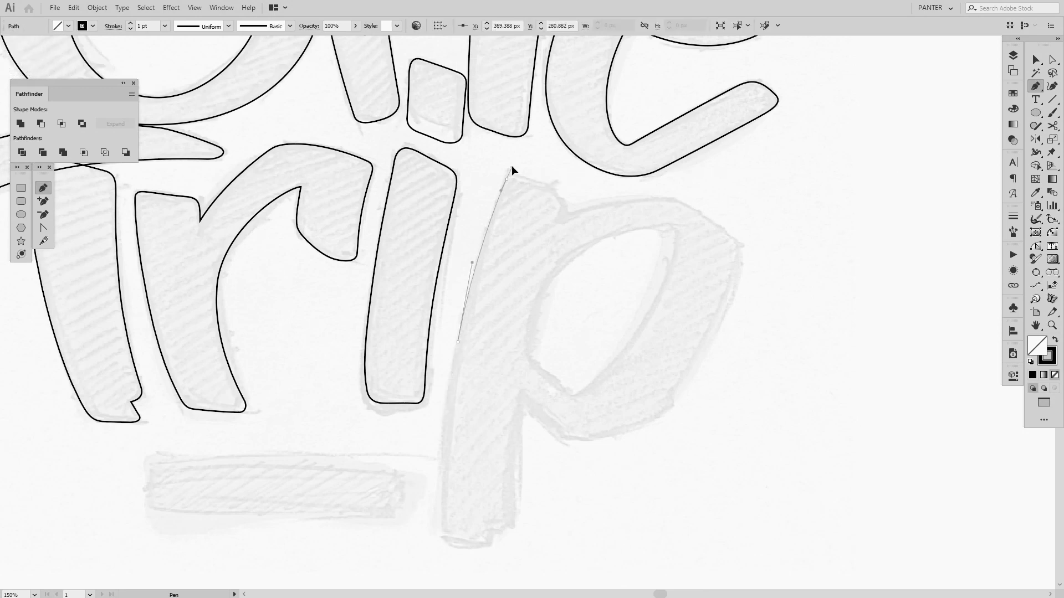
Step: Trace the p stem's sloping top edge and round its upper-right corner
{"action": "scroll", "coordinate": [521, 178], "scroll_direction": "up", "scroll_amount": 2}
{"action": "scroll", "coordinate": [617, 210], "scroll_direction": "down", "scroll_amount": 2}
{"action": "scroll", "coordinate": [615, 211], "scroll_direction": "up", "scroll_amount": 2}
{"action": "left_click_drag", "start_coordinate": [588, 185], "coordinate": [597, 235]}
{"action": "left_click", "coordinate": [589, 255]}
{"action": "left_click_drag", "start_coordinate": [662, 237], "coordinate": [539, 233]}
Step: Trace the p stem's right edge downward and follow the notched, rounded bottom end
{"action": "scroll", "coordinate": [540, 235], "scroll_direction": "down", "scroll_amount": 2}
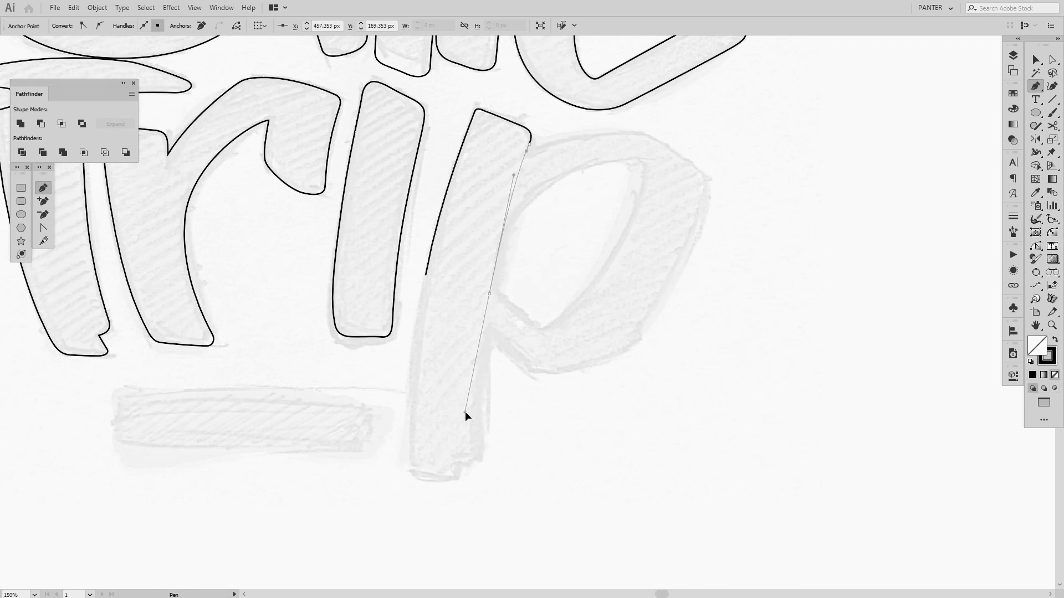
{"action": "left_click_drag", "start_coordinate": [489, 312], "coordinate": [500, 431]}
{"action": "scroll", "coordinate": [479, 469], "scroll_direction": "up", "scroll_amount": 4}
{"action": "key", "text": "ctrl+z"}
{"action": "left_click_drag", "start_coordinate": [510, 376], "coordinate": [398, 403]}
{"action": "left_click", "coordinate": [424, 418]}
Step: Round the p stem's lower-left corner, close the path along the left edge and deselect it
{"action": "scroll", "coordinate": [424, 418], "scroll_direction": "down", "scroll_amount": 2}
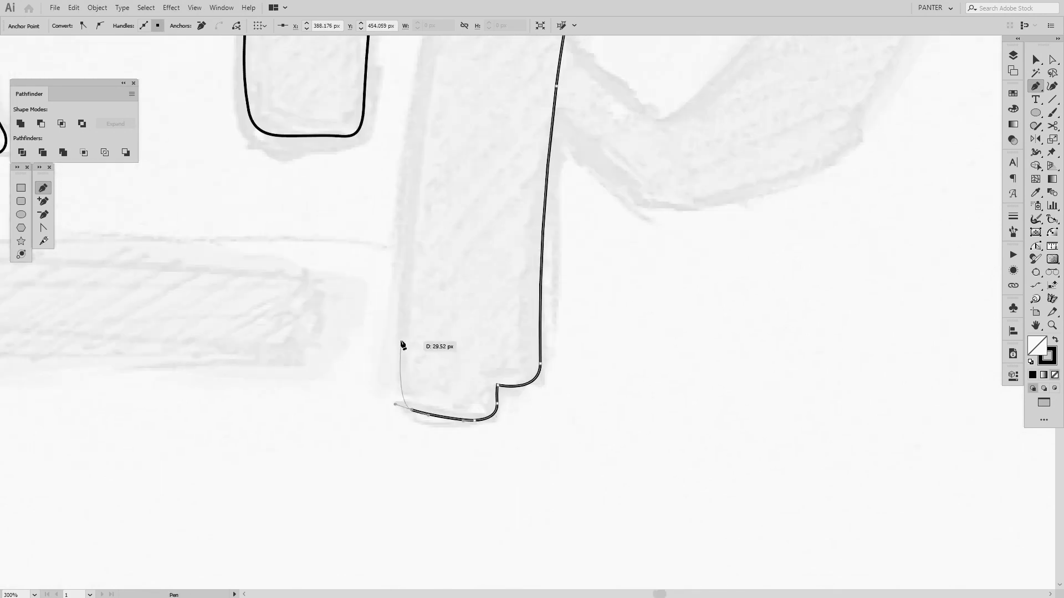
{"action": "left_click_drag", "start_coordinate": [395, 357], "coordinate": [407, 222]}
{"action": "scroll", "coordinate": [395, 326], "scroll_direction": "down", "scroll_amount": 2}
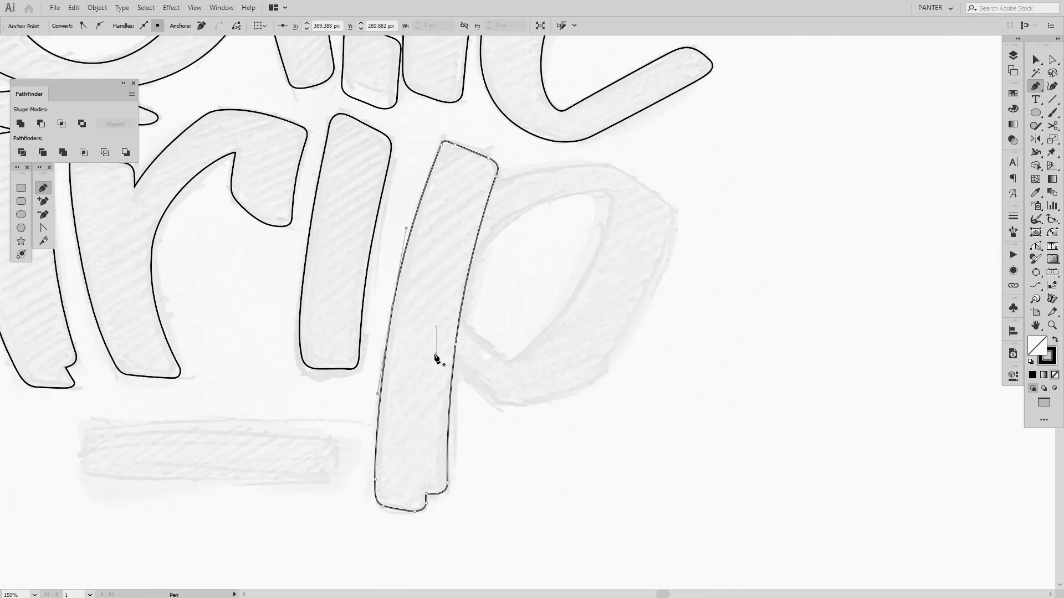
{"action": "key", "text": "v"}
{"action": "left_click", "coordinate": [557, 224]}
Step: Start the p bowl's outer path inside the stem and trace its arched top to the right-hand corner
{"action": "scroll", "coordinate": [566, 208], "scroll_direction": "up", "scroll_amount": 1}
{"action": "left_click_drag", "start_coordinate": [567, 207], "coordinate": [508, 238]}
{"action": "key", "text": "p"}
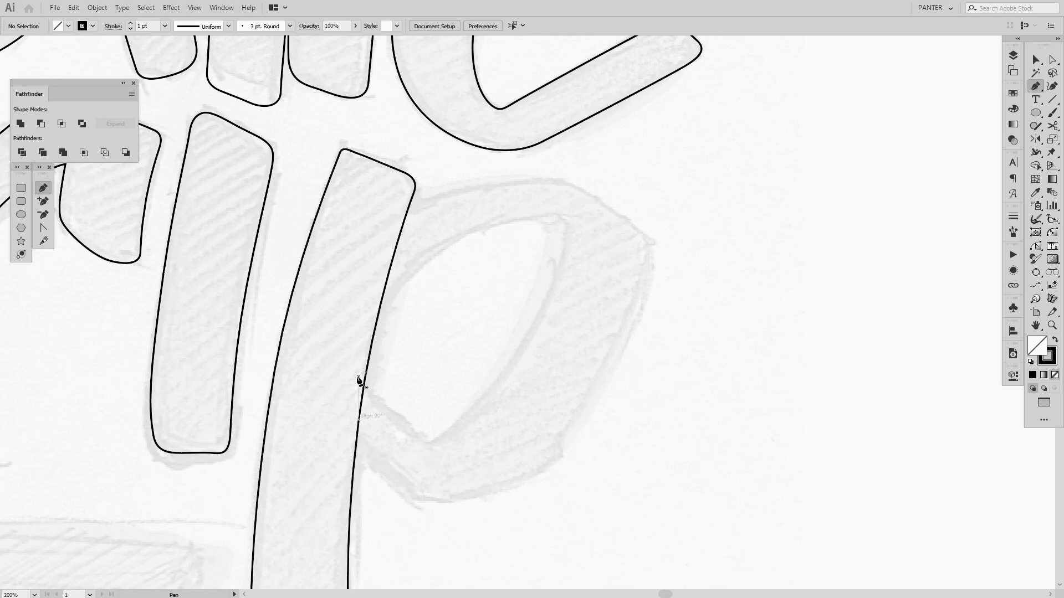
{"action": "left_click_drag", "start_coordinate": [400, 215], "coordinate": [428, 172]}
{"action": "left_click_drag", "start_coordinate": [528, 161], "coordinate": [537, 128]}
{"action": "scroll", "coordinate": [588, 158], "scroll_direction": "up", "scroll_amount": 1}
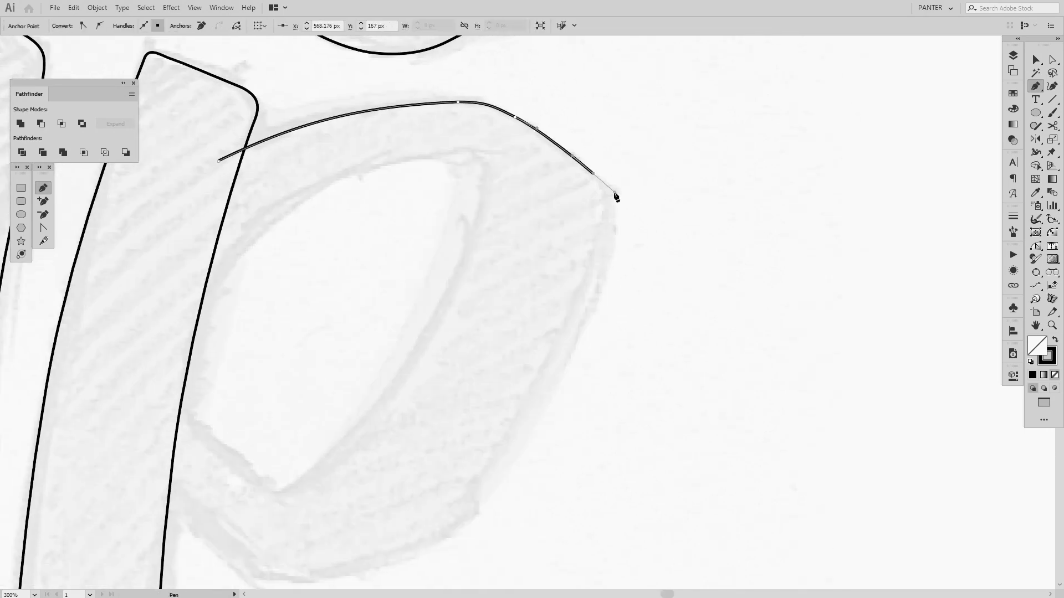
{"action": "left_click_drag", "start_coordinate": [614, 193], "coordinate": [614, 191]}
{"action": "left_click_drag", "start_coordinate": [606, 274], "coordinate": [643, 222]}
Step: Trace the p bowl's outer right edge downward and add a small rounded notch at its lower-right corner
{"action": "scroll", "coordinate": [642, 225], "scroll_direction": "down", "scroll_amount": 1}
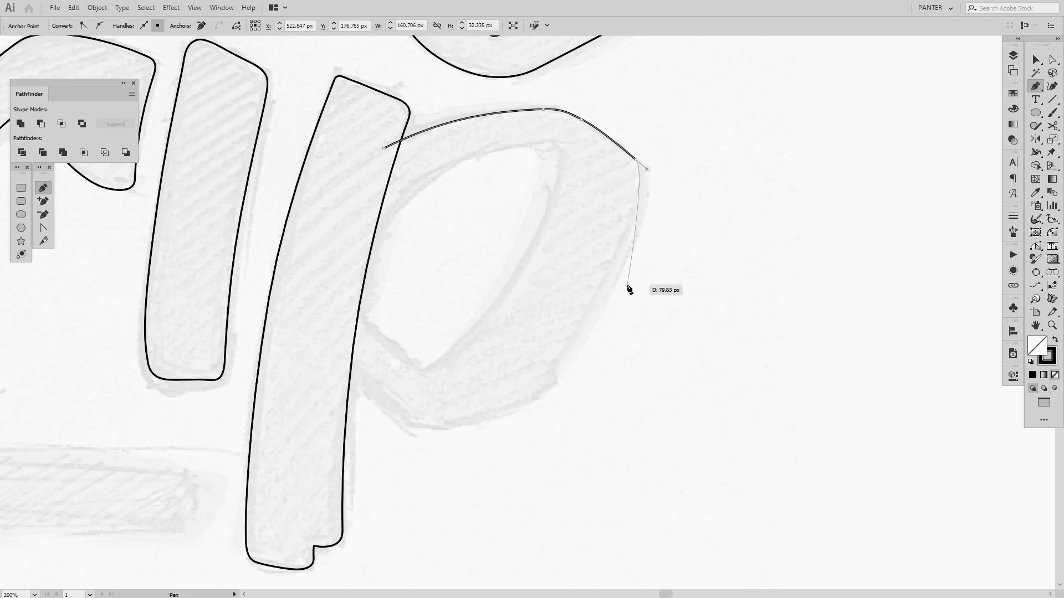
{"action": "left_click_drag", "start_coordinate": [627, 286], "coordinate": [497, 435]}
{"action": "key", "text": "ctrl+z"}
{"action": "scroll", "coordinate": [539, 395], "scroll_direction": "up", "scroll_amount": 1}
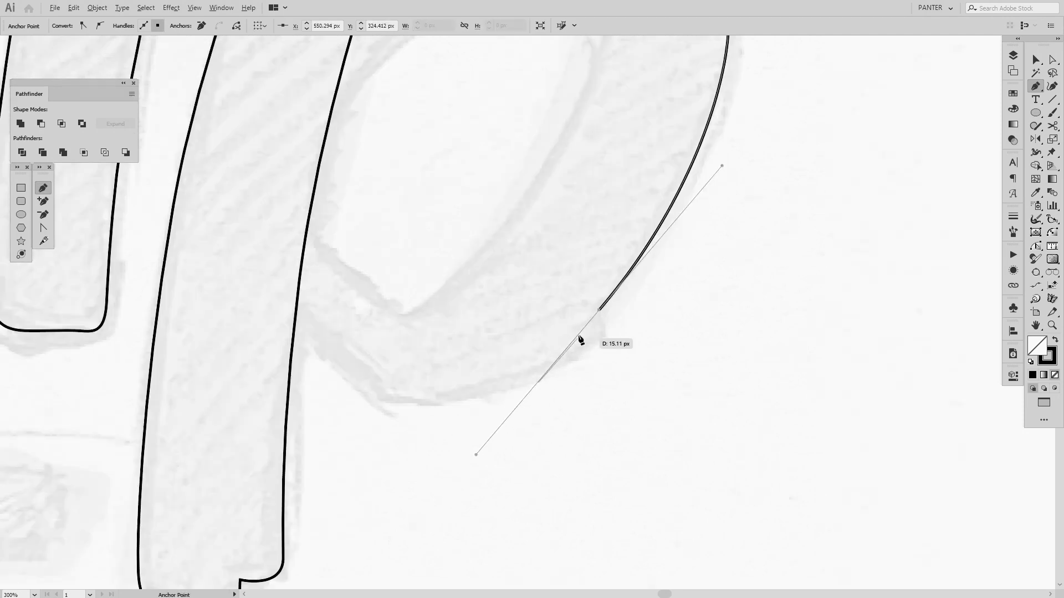
{"action": "left_click", "coordinate": [599, 310]}
{"action": "left_click_drag", "start_coordinate": [621, 336], "coordinate": [582, 302]}
{"action": "left_click", "coordinate": [587, 288]}
{"action": "left_click_drag", "start_coordinate": [548, 322], "coordinate": [603, 336]}
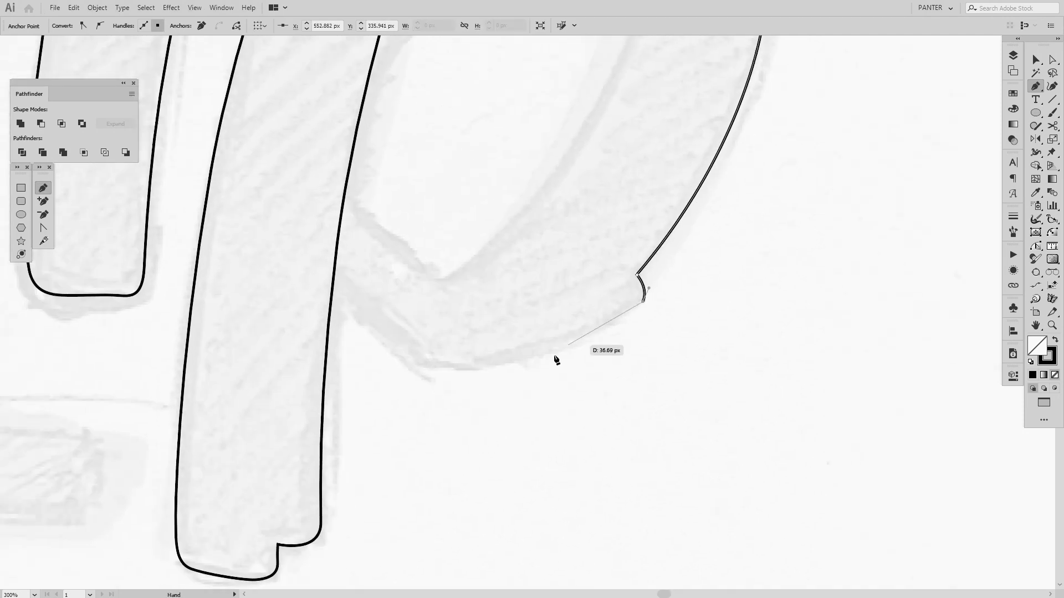
Step: Trace the p bowl's curved bottom edge and bring the path back up inside the stem
{"action": "scroll", "coordinate": [511, 363], "scroll_direction": "down", "scroll_amount": 1}
{"action": "left_click_drag", "start_coordinate": [484, 367], "coordinate": [425, 343]}
{"action": "scroll", "coordinate": [436, 373], "scroll_direction": "up", "scroll_amount": 1}
{"action": "key", "text": "super+space"}
{"action": "left_click_drag", "start_coordinate": [352, 232], "coordinate": [416, 326]}
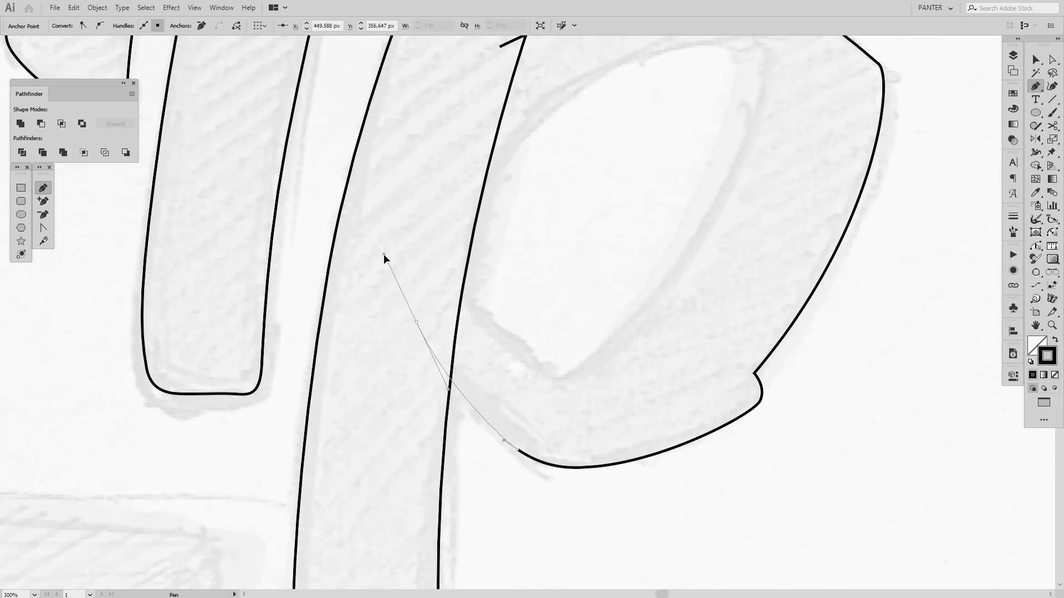
Step: Close the p bowl's outer path at its starting point, deselect it and ready the Pen tool for the counter
{"action": "left_click", "coordinate": [500, 46]}
{"action": "key", "text": "v"}
{"action": "left_click", "coordinate": [570, 208]}
{"action": "key", "text": "super"}
{"action": "key", "text": "super+space"}
{"action": "left_click_drag", "start_coordinate": [685, 189], "coordinate": [618, 268]}
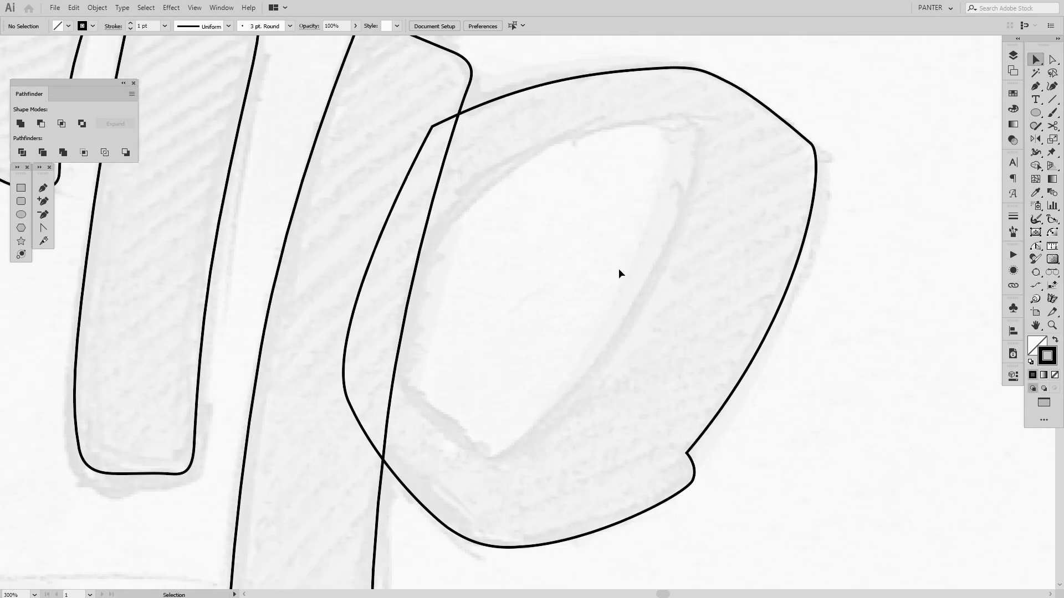
{"action": "key", "text": "p"}
{"action": "scroll", "coordinate": [513, 302], "scroll_direction": "down", "scroll_amount": 1}
{"action": "scroll", "coordinate": [421, 352], "scroll_direction": "up", "scroll_amount": 1}
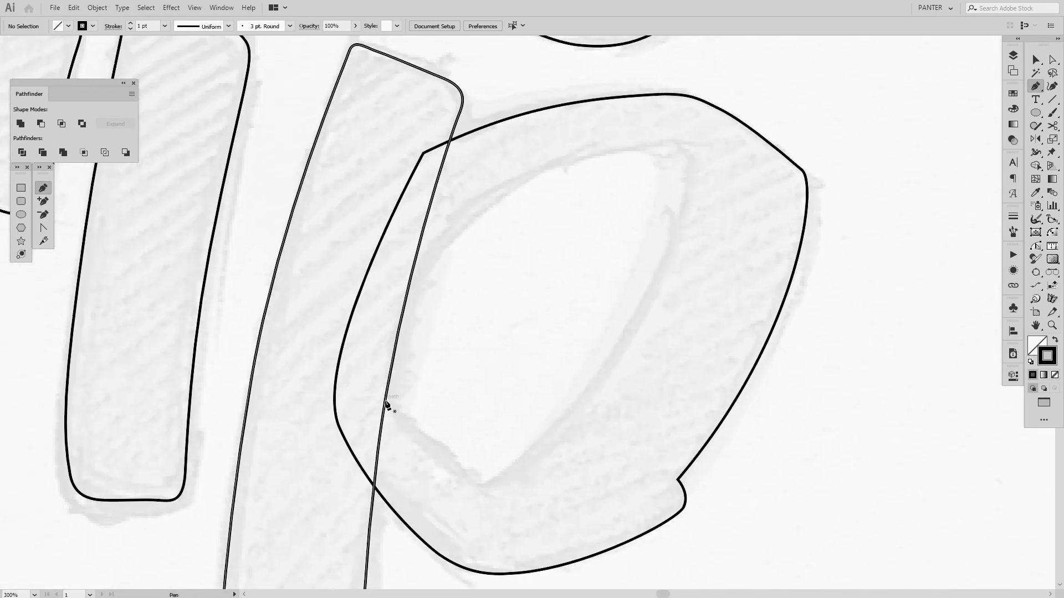
{"action": "left_click", "coordinate": [385, 402]}
{"action": "scroll", "coordinate": [474, 296], "scroll_direction": "down", "scroll_amount": 1}
{"action": "scroll", "coordinate": [468, 265], "scroll_direction": "up", "scroll_amount": 1}
{"action": "left_click_drag", "start_coordinate": [471, 259], "coordinate": [546, 201]}
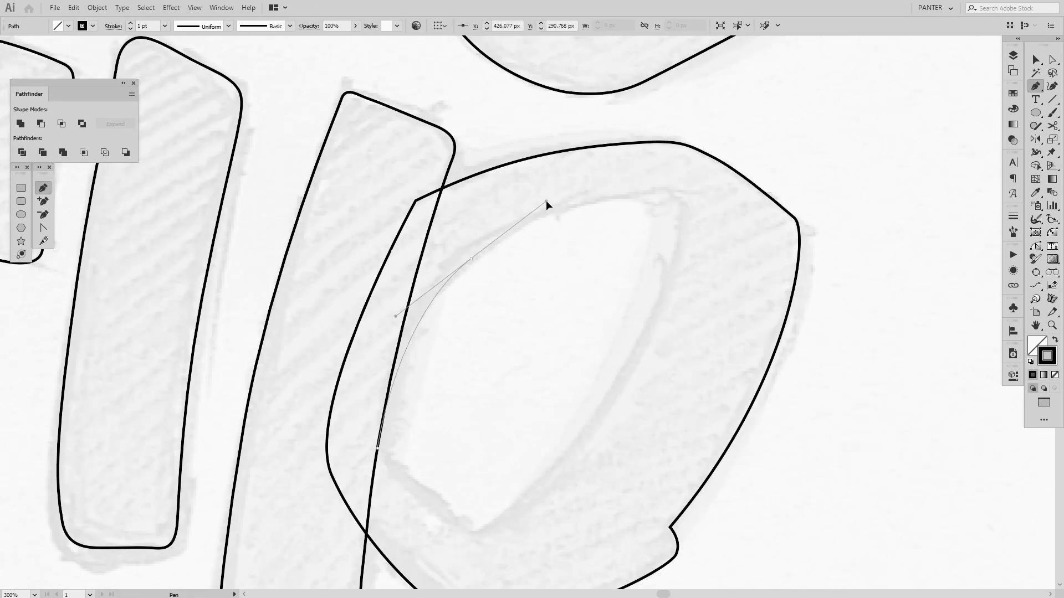
{"action": "key", "text": "ctrl+z"}
{"action": "key", "text": "ctrl+z"}
Step: Start the p counter's path on the stem's right edge and curve it up along the counter's top
{"action": "left_click_drag", "start_coordinate": [377, 453], "coordinate": [391, 378]}
{"action": "left_click_drag", "start_coordinate": [469, 259], "coordinate": [530, 212]}
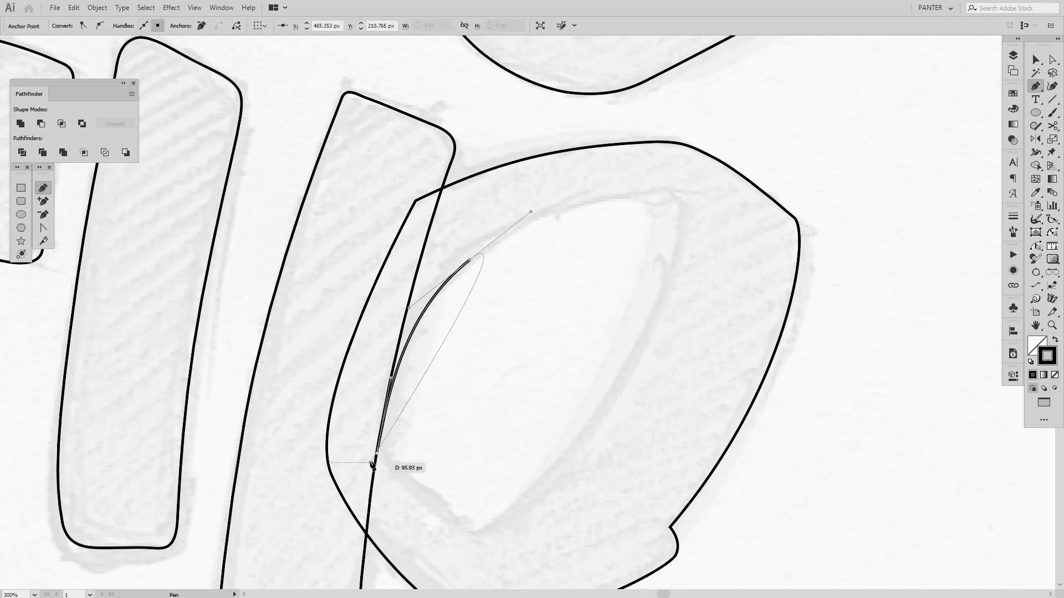
{"action": "scroll", "coordinate": [377, 453], "scroll_direction": "up", "scroll_amount": 1}
{"action": "scroll", "coordinate": [471, 261], "scroll_direction": "down", "scroll_amount": 1}
{"action": "left_click_drag", "start_coordinate": [617, 230], "coordinate": [680, 230]}
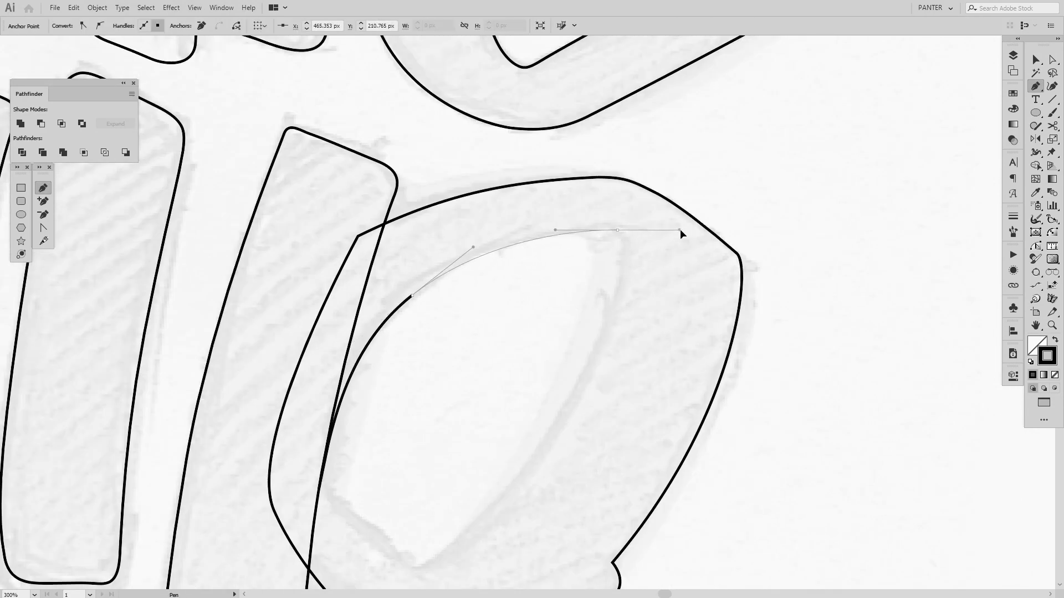
Step: Trace the p counter's right side downward to its lowest point
{"action": "scroll", "coordinate": [617, 242], "scroll_direction": "up", "scroll_amount": 2}
{"action": "left_click_drag", "start_coordinate": [746, 216], "coordinate": [569, 401]}
{"action": "scroll", "coordinate": [637, 258], "scroll_direction": "down", "scroll_amount": 3}
{"action": "scroll", "coordinate": [559, 423], "scroll_direction": "up", "scroll_amount": 2}
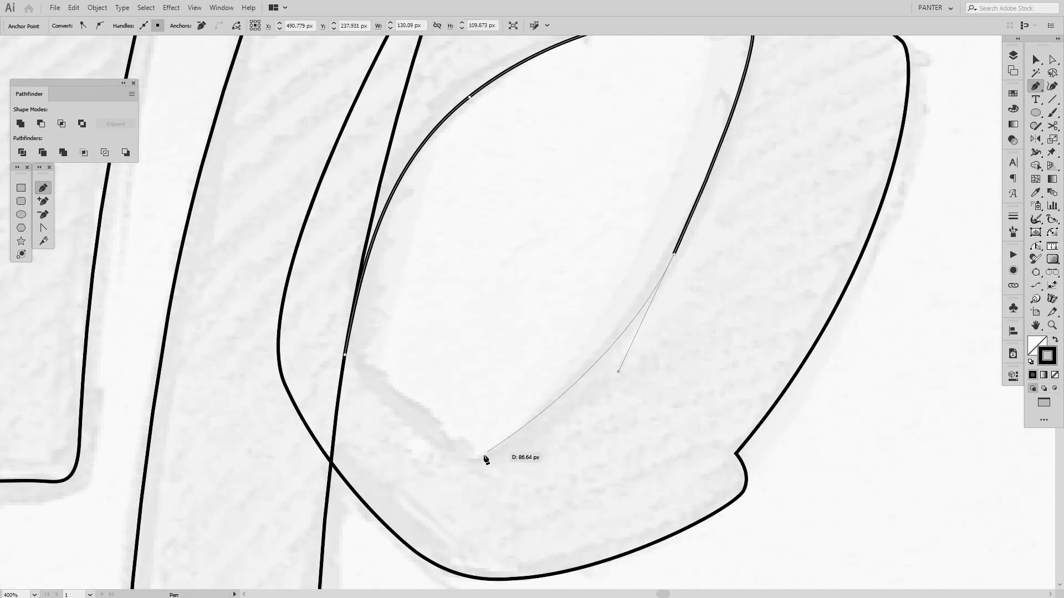
{"action": "left_click_drag", "start_coordinate": [471, 460], "coordinate": [440, 457]}
Step: Close the p counter's path along its lower-left side and deselect it
{"action": "scroll", "coordinate": [421, 388], "scroll_direction": "left", "scroll_amount": 1}
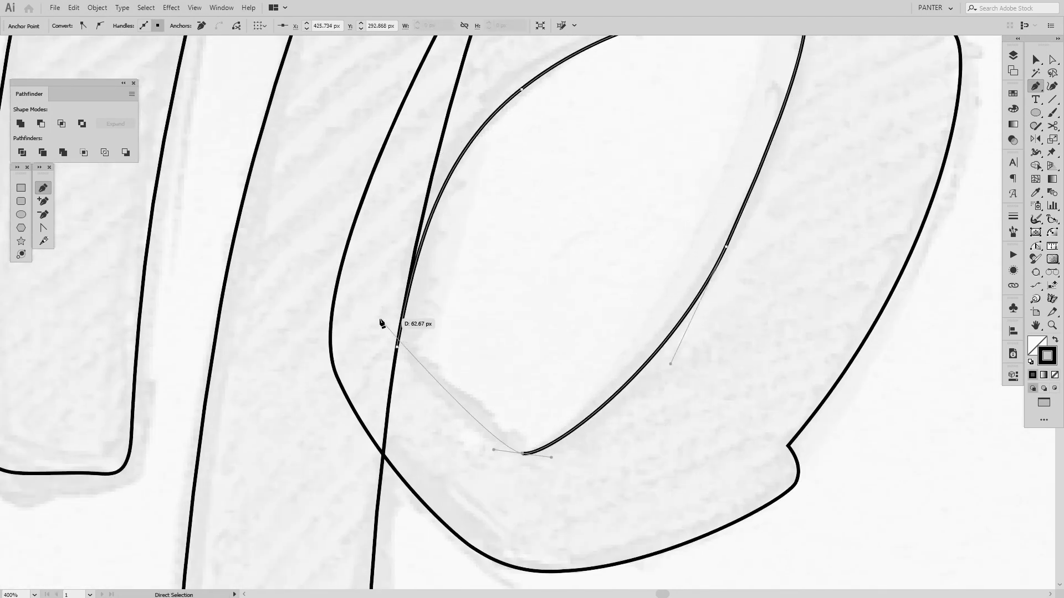
{"action": "scroll", "coordinate": [399, 349], "scroll_direction": "up", "scroll_amount": 1}
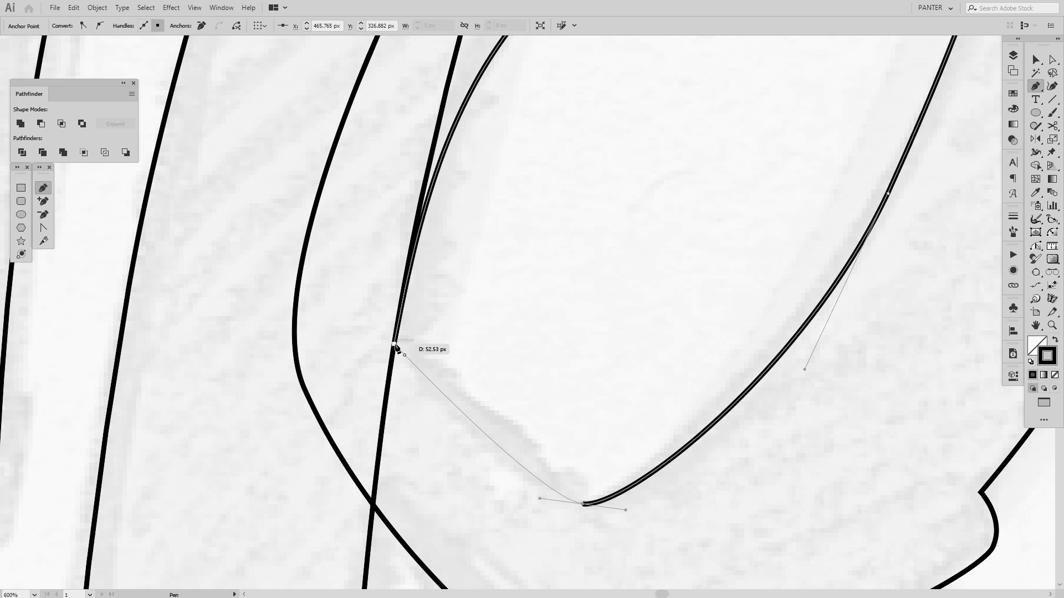
{"action": "scroll", "coordinate": [397, 346], "scroll_direction": "down", "scroll_amount": 1}
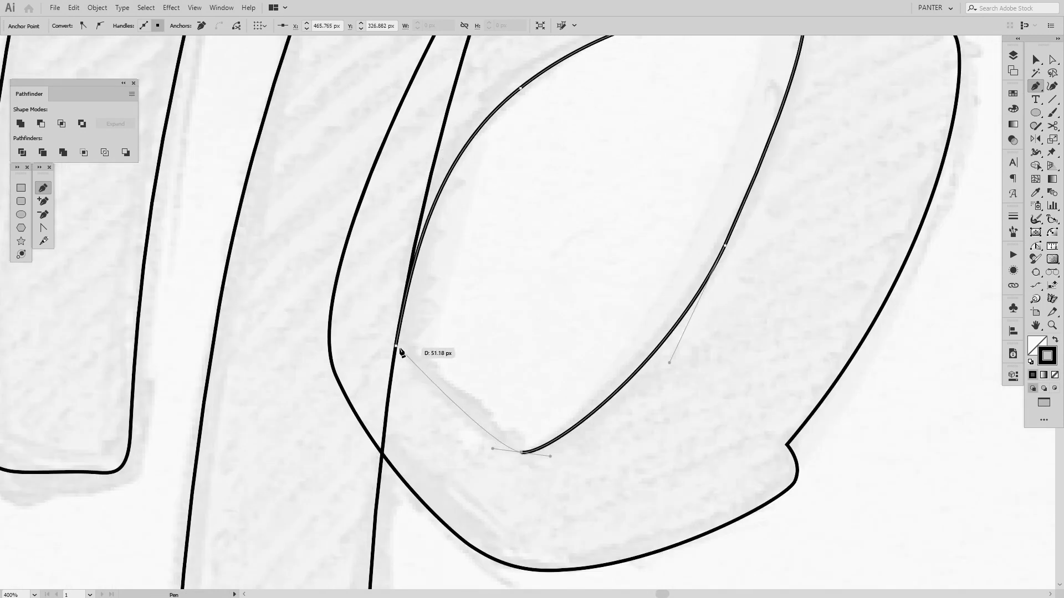
{"action": "left_click_drag", "start_coordinate": [396, 347], "coordinate": [365, 288]}
{"action": "key", "text": "v"}
{"action": "scroll", "coordinate": [493, 327], "scroll_direction": "down", "scroll_amount": 4}
{"action": "left_click", "coordinate": [636, 375]}
Step: Start the underline's path at its left end and trace its top edge around the upper-right corner
{"action": "scroll", "coordinate": [331, 366], "scroll_direction": "up", "scroll_amount": 1}
{"action": "scroll", "coordinate": [393, 355], "scroll_direction": "up", "scroll_amount": 2}
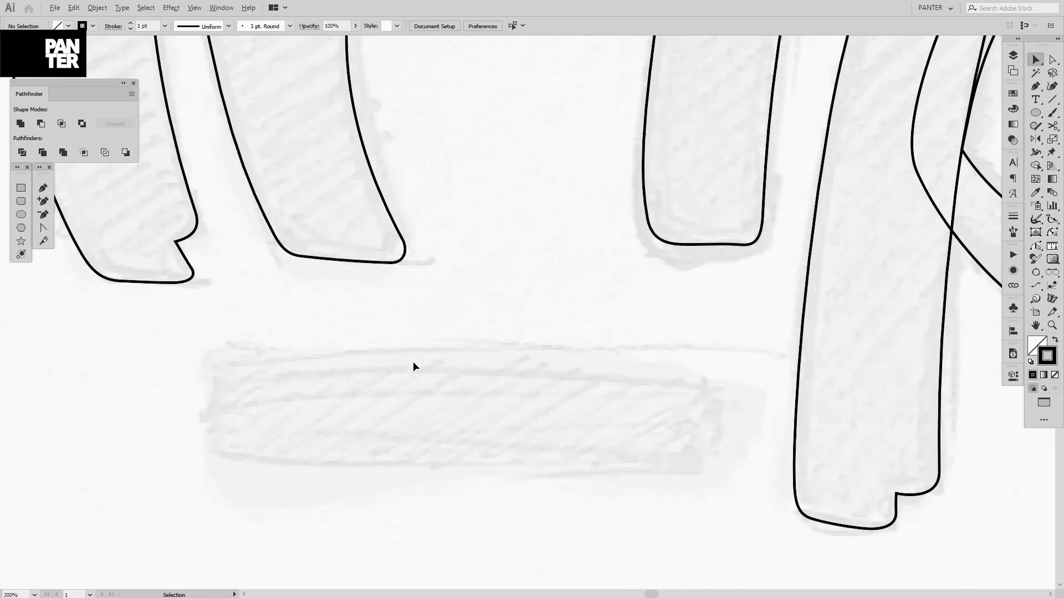
{"action": "left_click_drag", "start_coordinate": [414, 361], "coordinate": [409, 332]}
{"action": "key", "text": "p"}
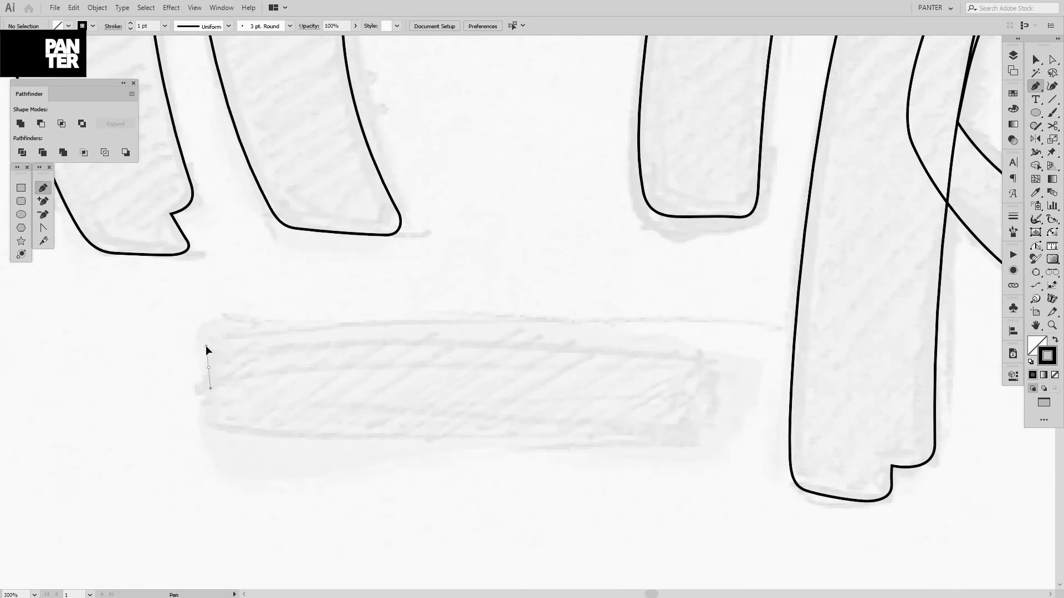
{"action": "left_click", "coordinate": [208, 366]}
{"action": "left_click_drag", "start_coordinate": [235, 326], "coordinate": [258, 324]}
{"action": "left_click_drag", "start_coordinate": [468, 321], "coordinate": [557, 319]}
{"action": "left_click_drag", "start_coordinate": [688, 344], "coordinate": [715, 349]}
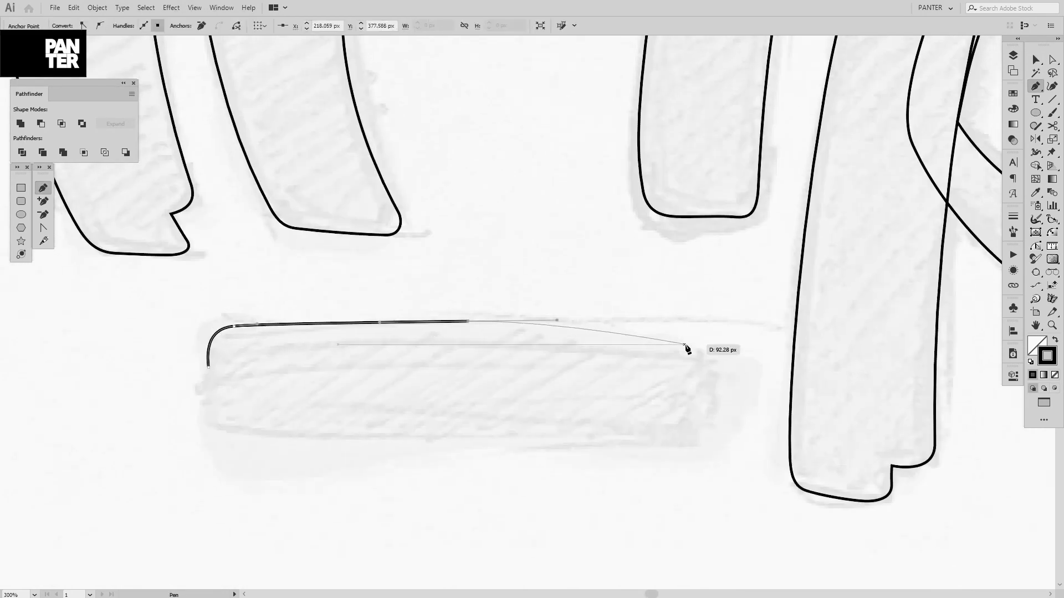
{"action": "left_click", "coordinate": [715, 382]}
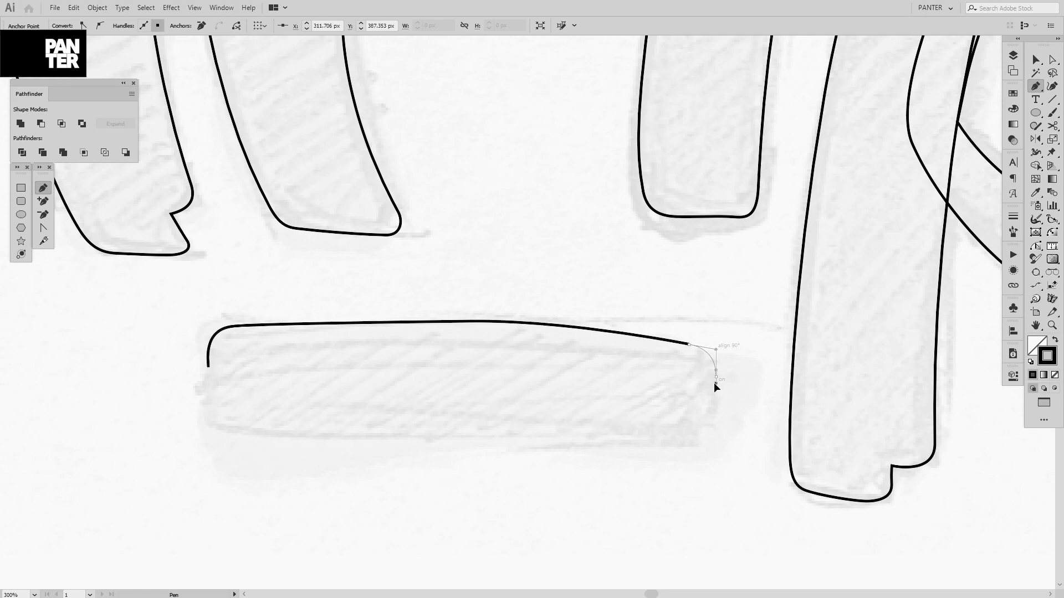
Step: Trace the underline's notched right end and lower edge, close the path at its starting point and deselect it
{"action": "left_click", "coordinate": [699, 426]}
{"action": "left_click_drag", "start_coordinate": [699, 436], "coordinate": [699, 445]}
{"action": "left_click_drag", "start_coordinate": [665, 446], "coordinate": [640, 444]}
{"action": "left_click_drag", "start_coordinate": [476, 439], "coordinate": [451, 419]}
{"action": "left_click_drag", "start_coordinate": [314, 414], "coordinate": [285, 413]}
{"action": "left_click_drag", "start_coordinate": [285, 390], "coordinate": [286, 319]}
{"action": "left_click_drag", "start_coordinate": [547, 305], "coordinate": [639, 311]}
{"action": "scroll", "coordinate": [585, 361], "scroll_direction": "down", "scroll_amount": 4}
{"action": "key", "text": "v"}
{"action": "left_click", "coordinate": [613, 437]}
Step: Select all traced lettering paths, duplicate them onto the blank area below the sketch and deselect the copy
{"action": "left_click_drag", "start_coordinate": [630, 425], "coordinate": [614, 454]}
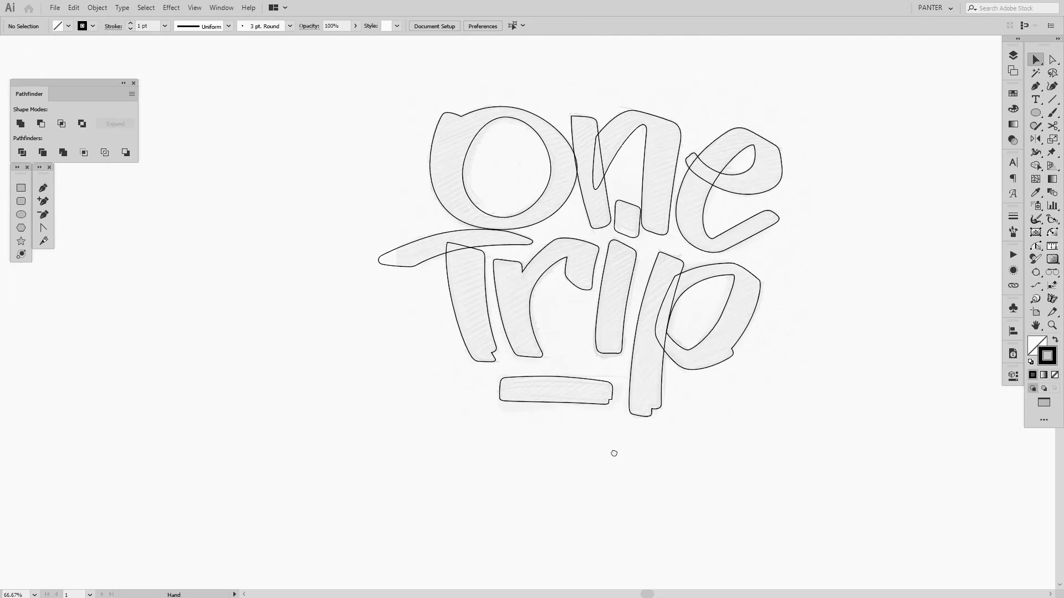
{"action": "scroll", "coordinate": [614, 453], "scroll_direction": "down", "scroll_amount": 1}
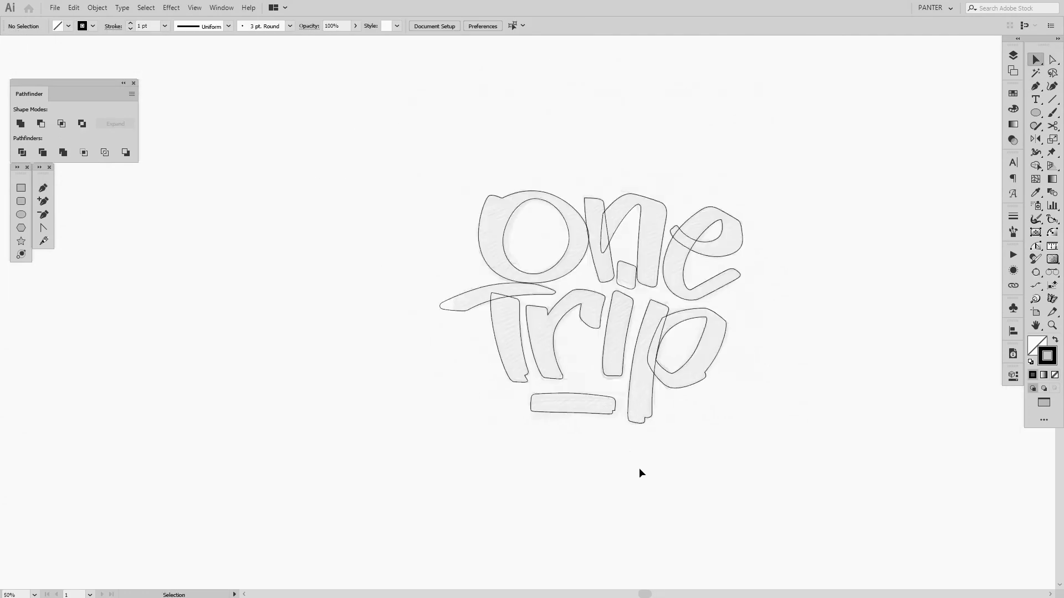
{"action": "scroll", "coordinate": [640, 468], "scroll_direction": "down", "scroll_amount": 2}
{"action": "left_click_drag", "start_coordinate": [639, 467], "coordinate": [599, 249]}
{"action": "left_click_drag", "start_coordinate": [729, 319], "coordinate": [729, 319]}
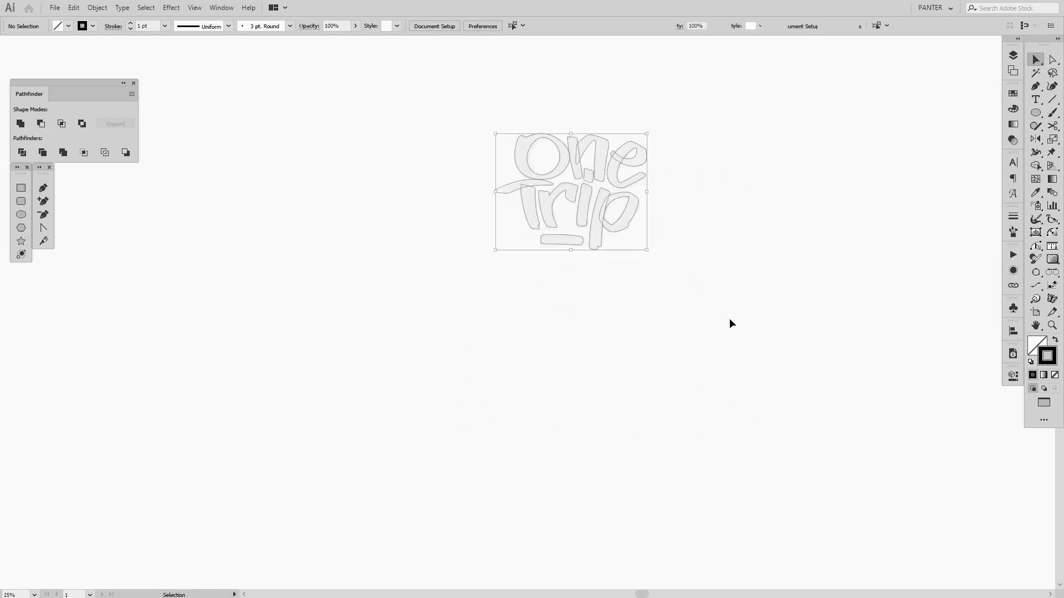
{"action": "left_click_drag", "start_coordinate": [612, 203], "coordinate": [660, 354]}
{"action": "scroll", "coordinate": [597, 474], "scroll_direction": "up", "scroll_amount": 2}
{"action": "scroll", "coordinate": [604, 348], "scroll_direction": "up", "scroll_amount": 1}
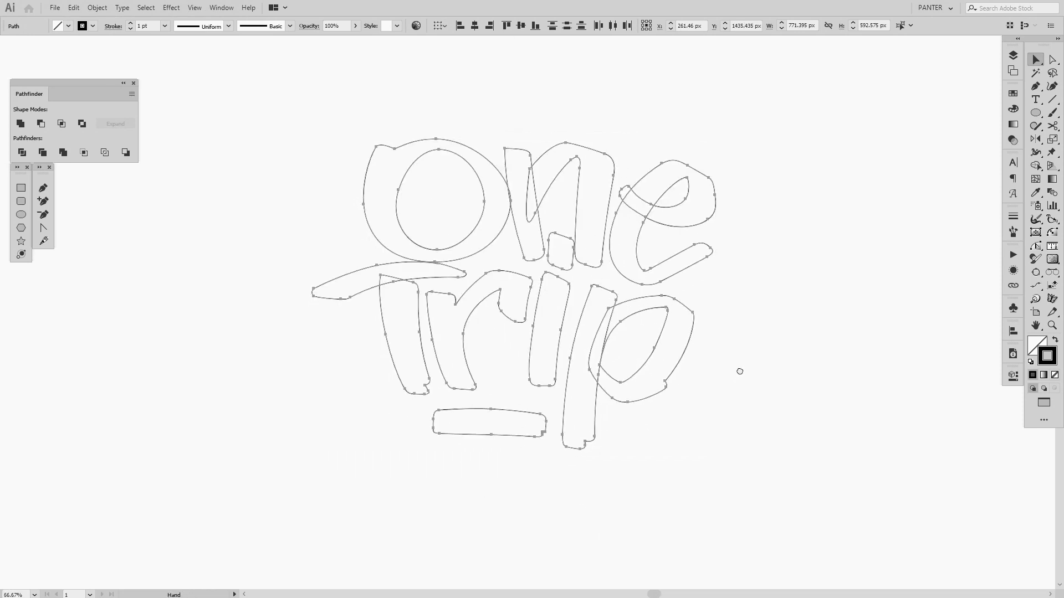
{"action": "left_click", "coordinate": [767, 384]}
{"action": "left_click_drag", "start_coordinate": [749, 384], "coordinate": [757, 385]}
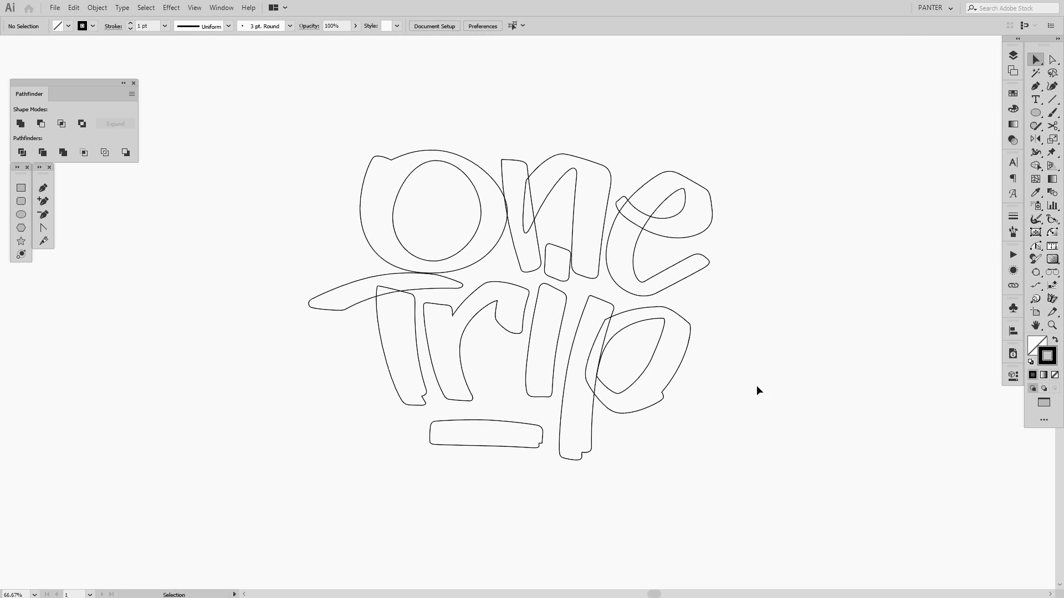
Step: Select the duplicated lettering and swap its fill and stroke for a solid black fill with no stroke
{"action": "left_click_drag", "start_coordinate": [757, 468], "coordinate": [237, 126]}
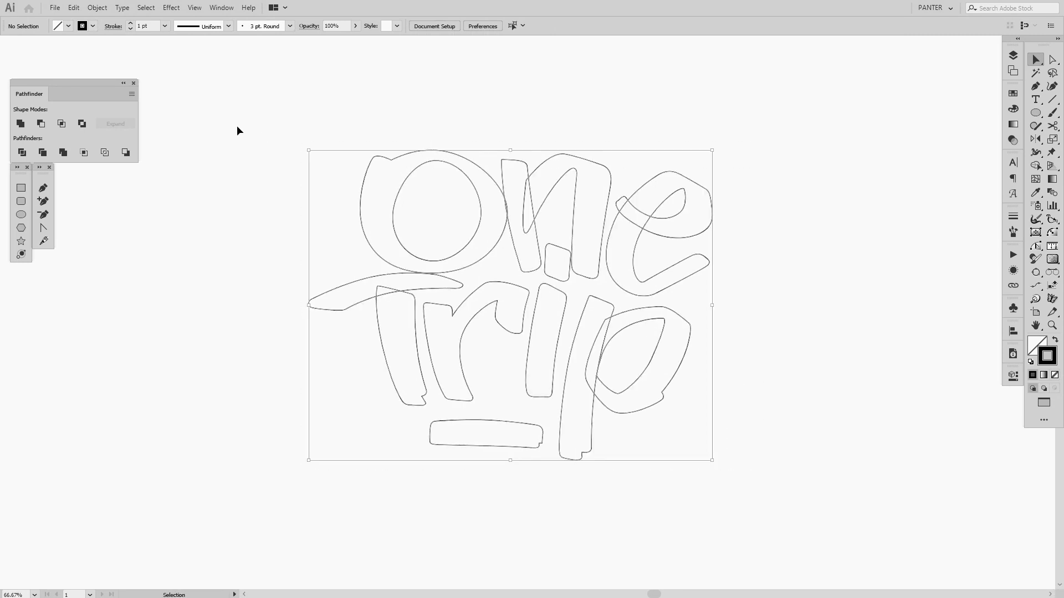
{"action": "key", "text": "shift+x"}
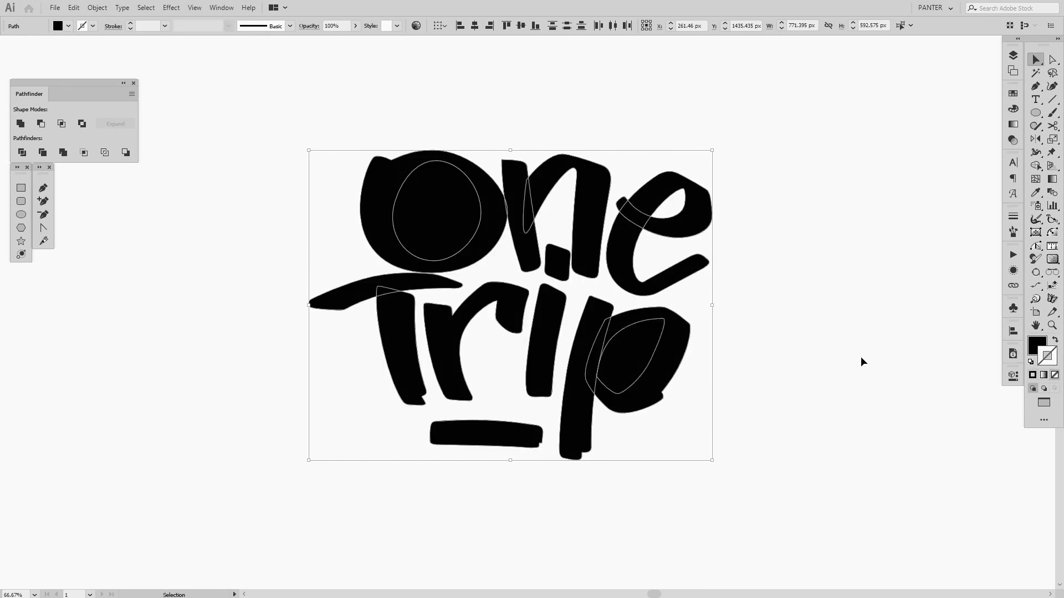
{"action": "scroll", "coordinate": [494, 208], "scroll_direction": "up", "scroll_amount": 1}
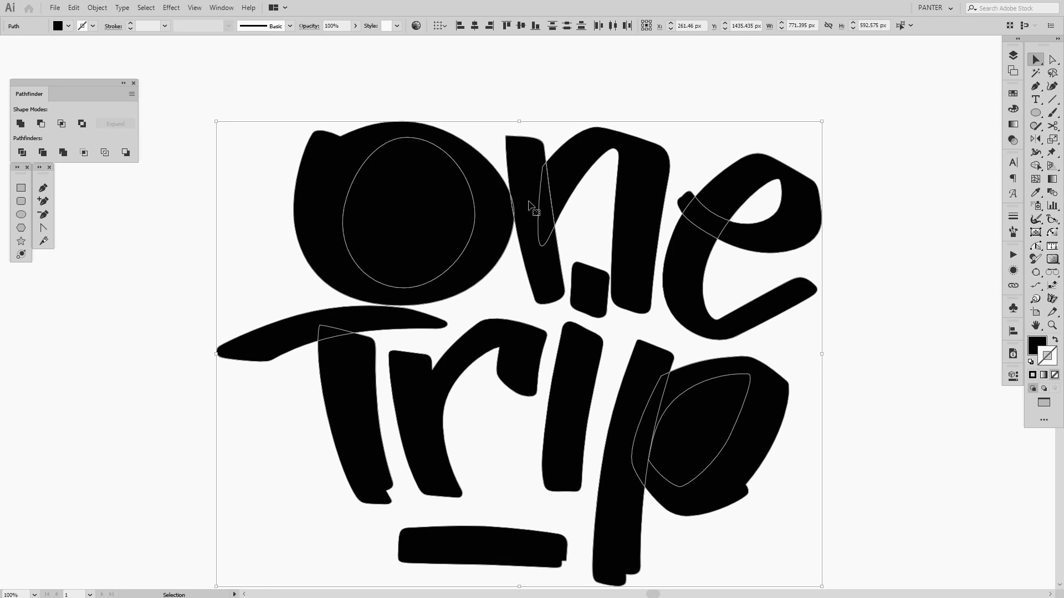
Step: Check a side copy of the O's two paths as outlines and as solid fills, and delete the copy
{"action": "left_click_drag", "start_coordinate": [392, 97], "coordinate": [156, 235]}
{"action": "scroll", "coordinate": [178, 233], "scroll_direction": "left", "scroll_amount": 3}
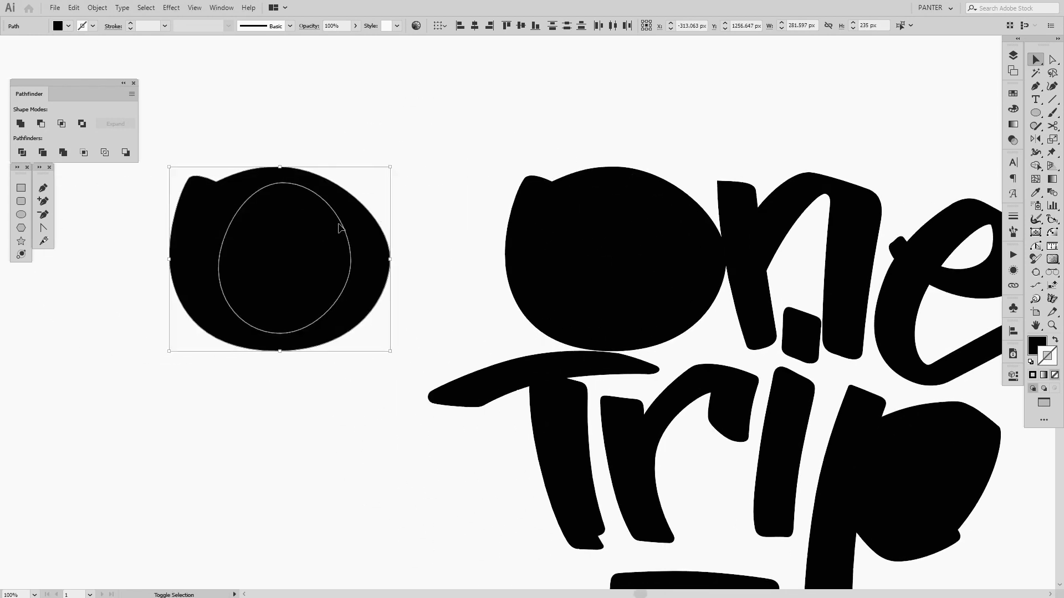
{"action": "key", "text": "shift+x"}
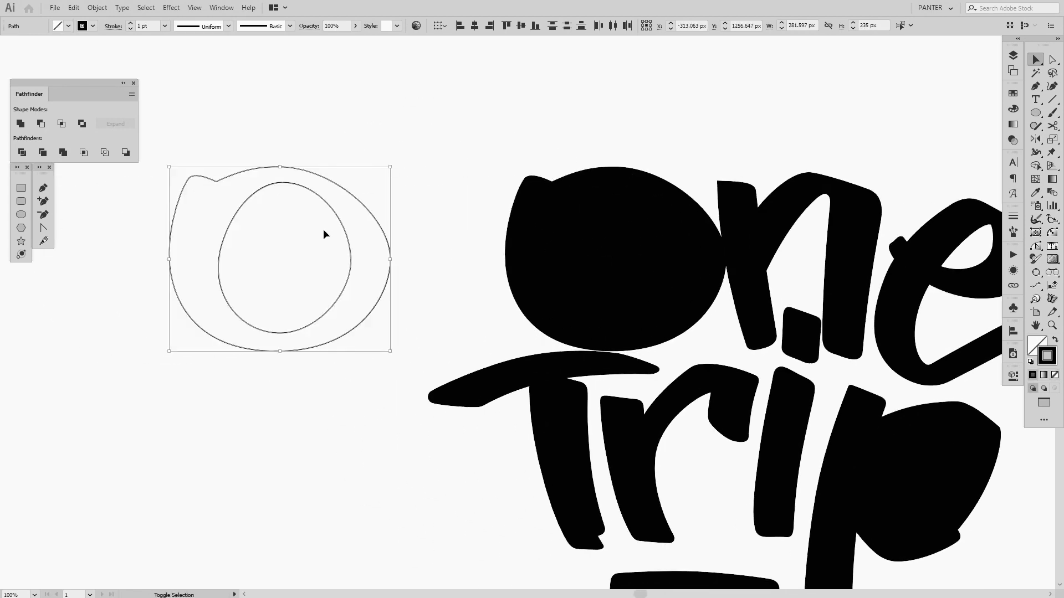
{"action": "key", "text": "shift+x"}
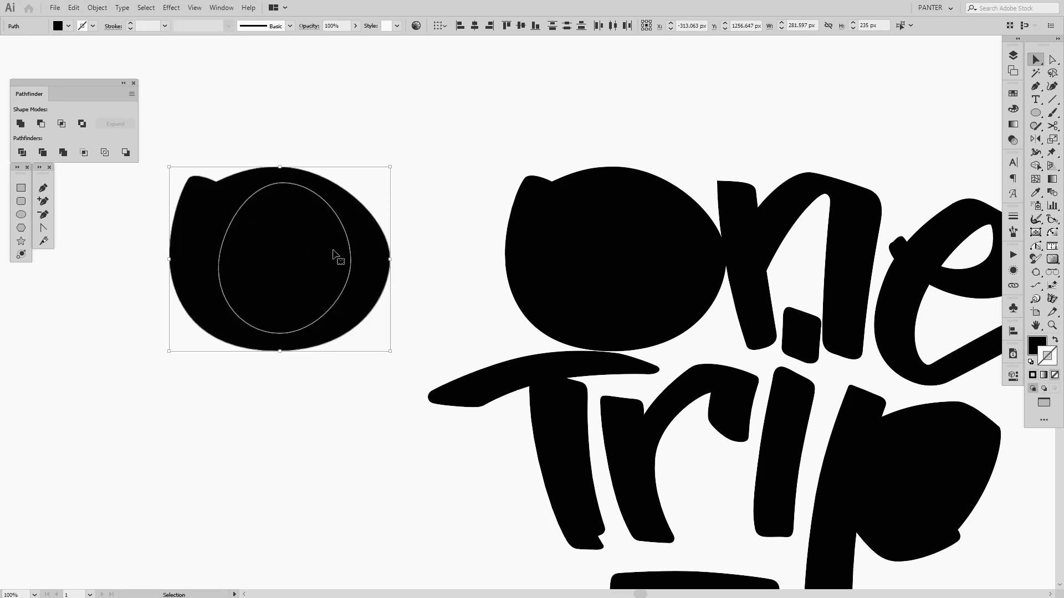
{"action": "scroll", "coordinate": [388, 356], "scroll_direction": "down", "scroll_amount": 1}
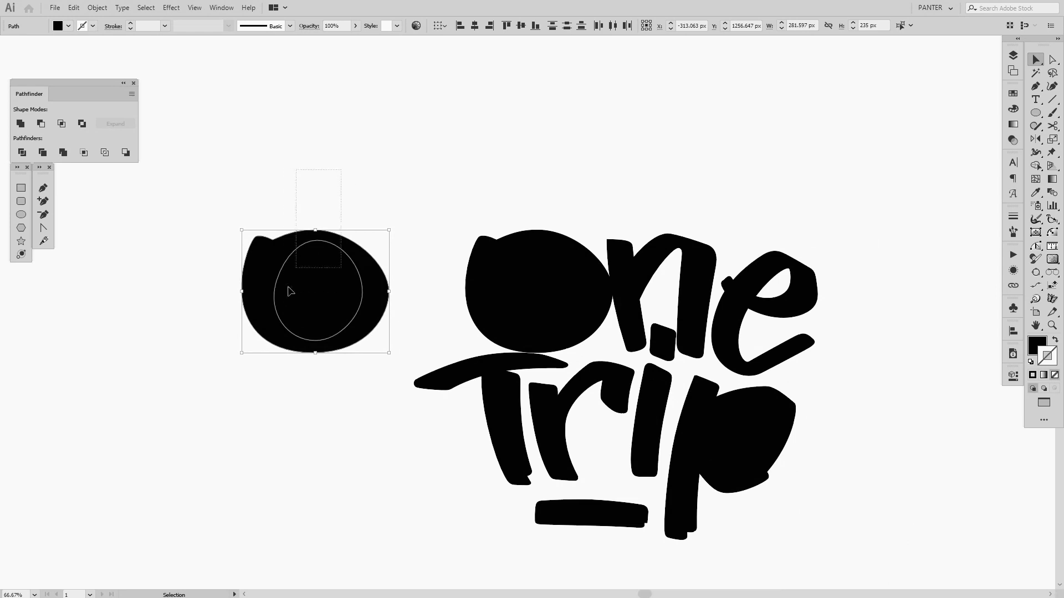
{"action": "key", "text": "Delete"}
Step: Select the whole filled lettering and remove the O's inner area with the Shape Builder tool
{"action": "left_click_drag", "start_coordinate": [351, 157], "coordinate": [793, 547]}
{"action": "scroll", "coordinate": [754, 357], "scroll_direction": "up", "scroll_amount": 1}
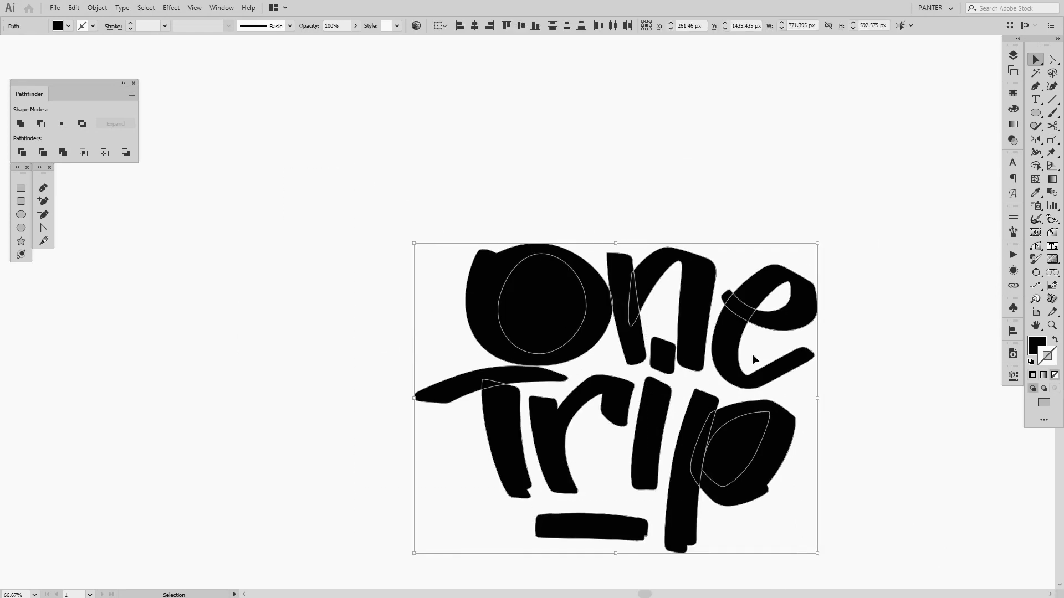
{"action": "scroll", "coordinate": [753, 357], "scroll_direction": "up", "scroll_amount": 1}
{"action": "left_click_drag", "start_coordinate": [741, 380], "coordinate": [705, 281]}
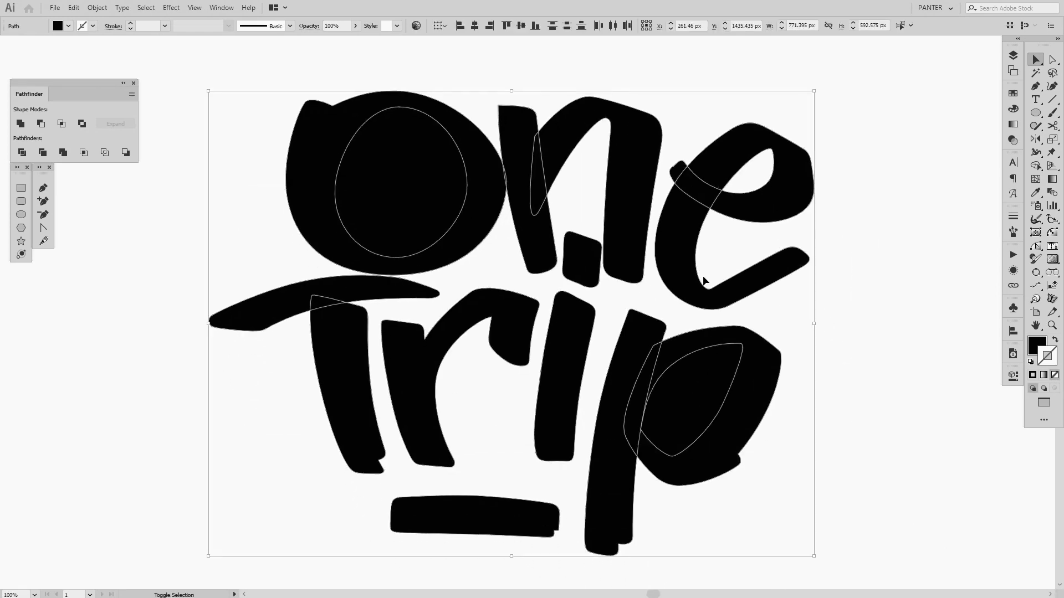
{"action": "key", "text": "shift+m"}
{"action": "left_click_drag", "start_coordinate": [1035, 167], "coordinate": [937, 169]}
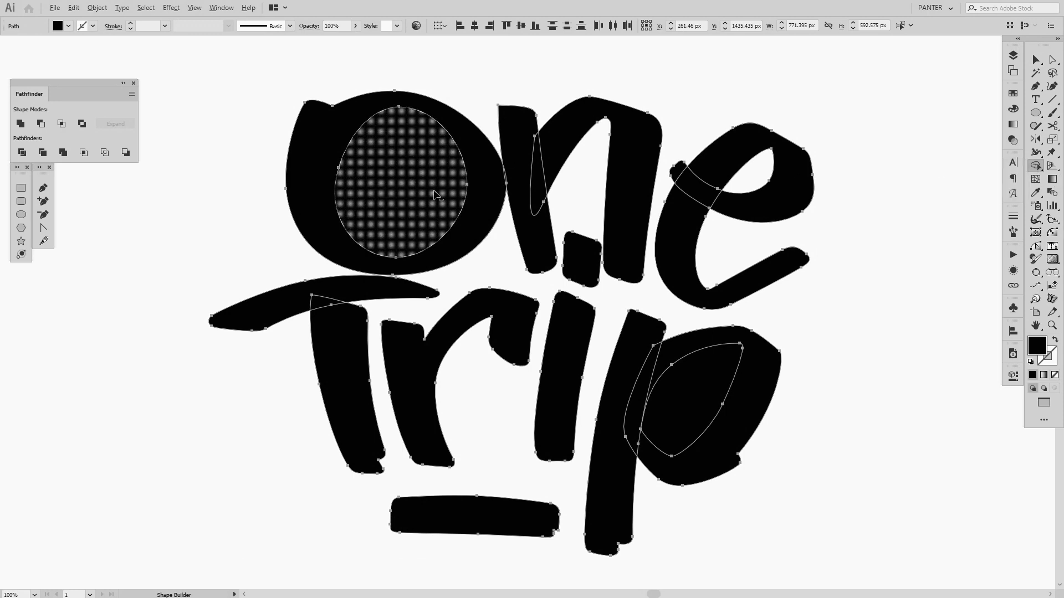
{"action": "left_click", "coordinate": [409, 153], "text": "alt"}
{"action": "key", "text": "v"}
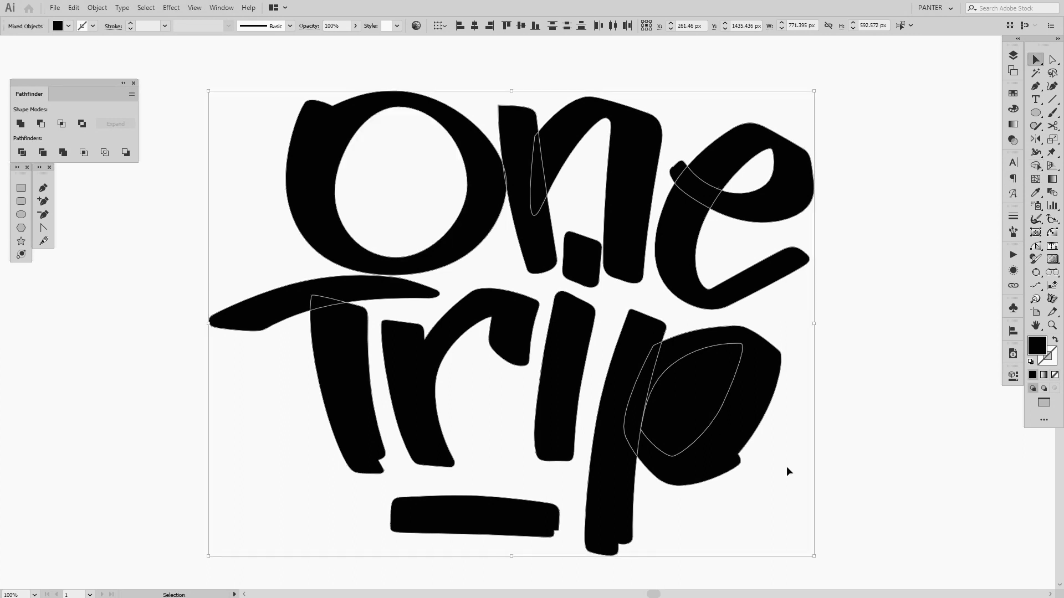
Step: Cut the counter out of the p's bowl with the Pathfinder's Minus Front operation and deselect the result
{"action": "left_click", "coordinate": [694, 372]}
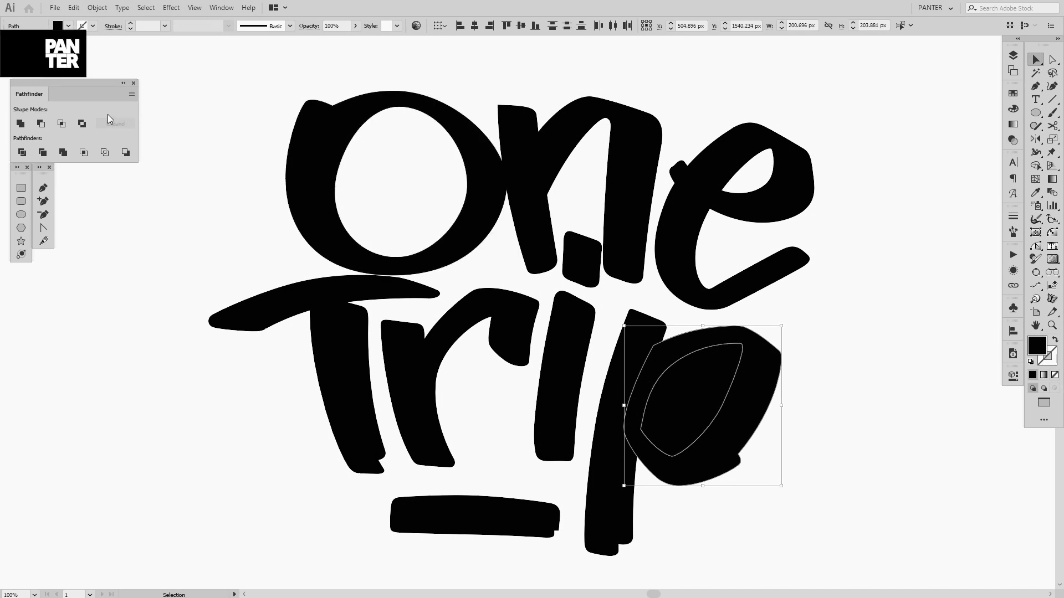
{"action": "left_click", "coordinate": [41, 126]}
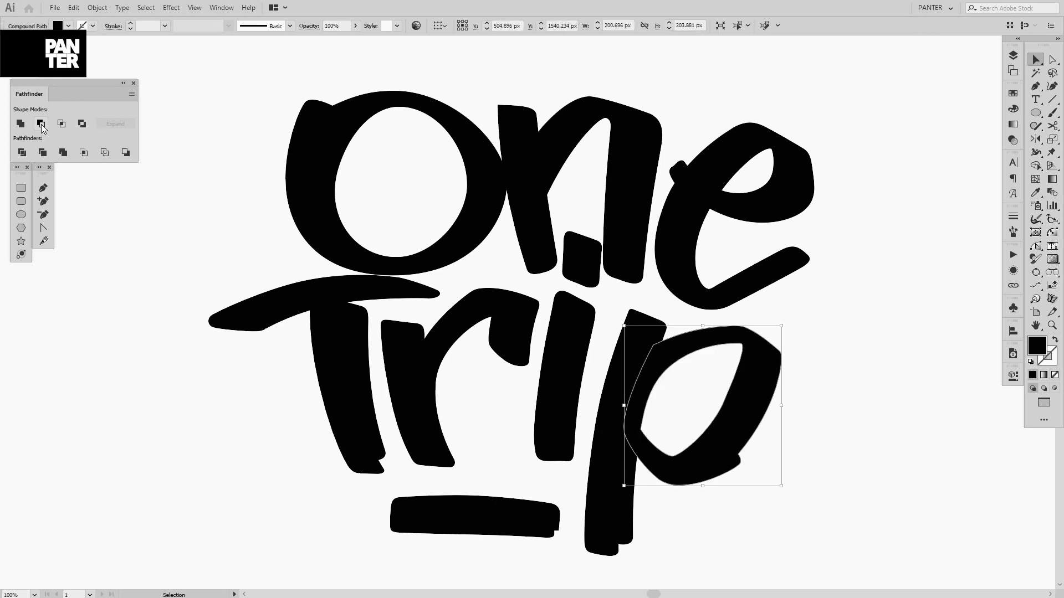
{"action": "left_click", "coordinate": [221, 7]}
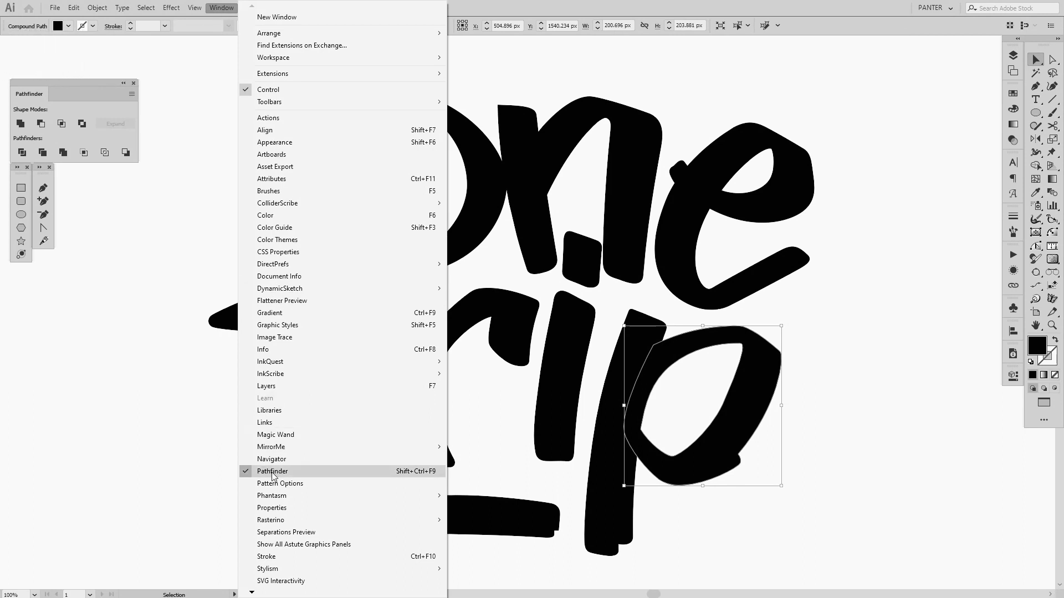
{"action": "left_click", "coordinate": [836, 334]}
{"action": "left_click", "coordinate": [836, 333]}
{"action": "scroll", "coordinate": [835, 371], "scroll_direction": "down", "scroll_amount": 3}
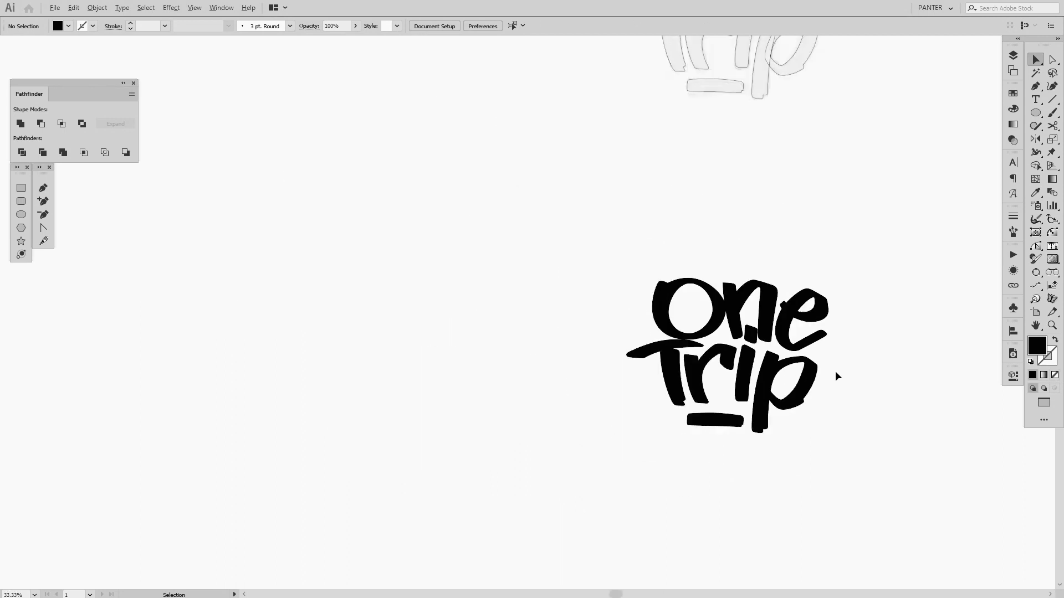
{"action": "left_click_drag", "start_coordinate": [836, 371], "coordinate": [760, 364]}
{"action": "scroll", "coordinate": [692, 312], "scroll_direction": "up", "scroll_amount": 1}
{"action": "scroll", "coordinate": [709, 340], "scroll_direction": "up", "scroll_amount": 1}
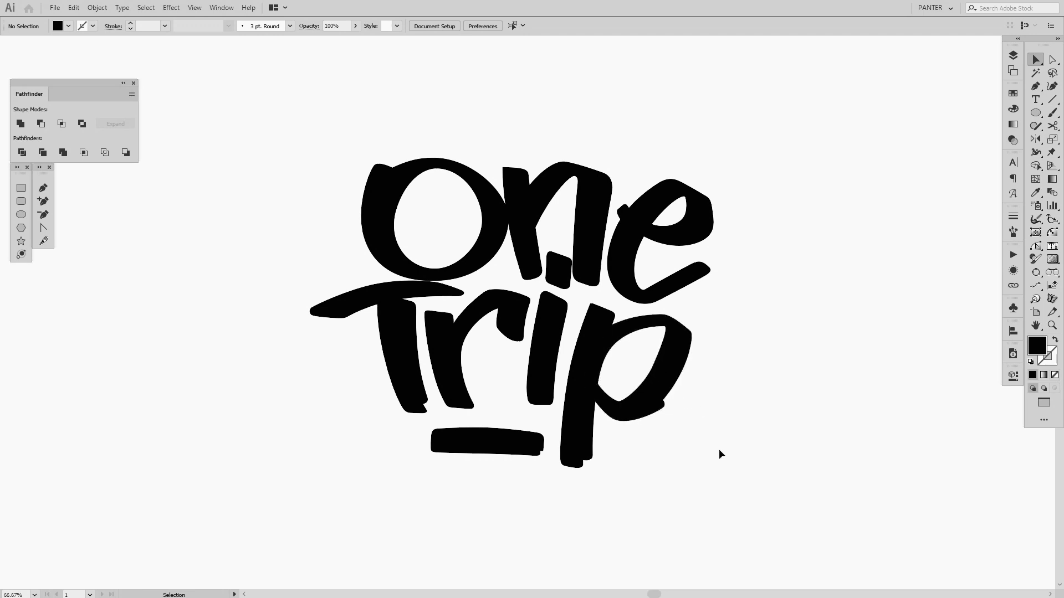
Step: Examine the p counter's right edge and its anchor handles with the Direct Selection tool
{"action": "scroll", "coordinate": [719, 449], "scroll_direction": "up", "scroll_amount": 3}
{"action": "key", "text": "a"}
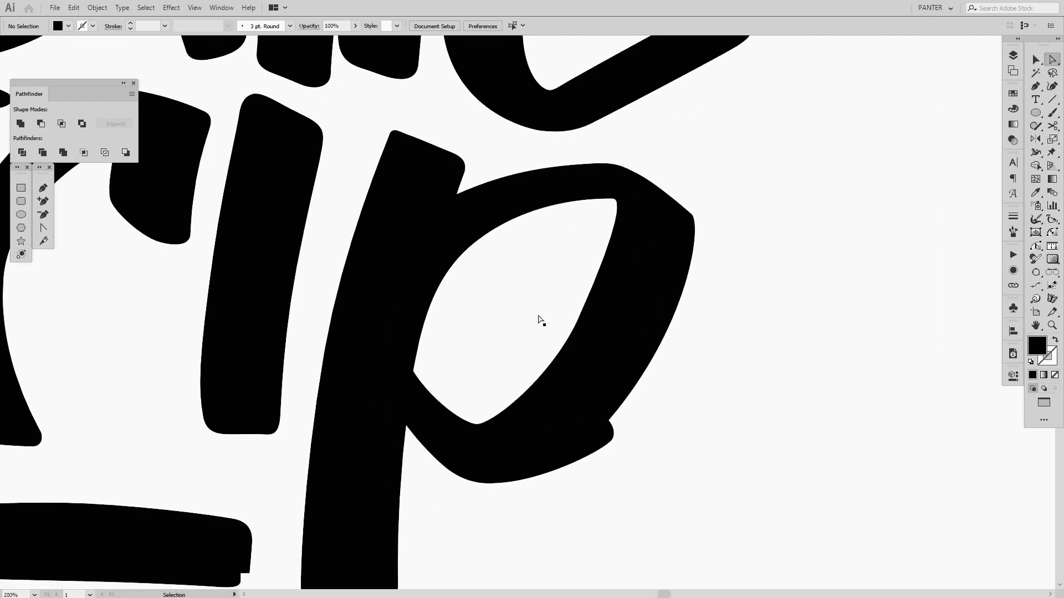
{"action": "scroll", "coordinate": [703, 363], "scroll_direction": "down", "scroll_amount": 3}
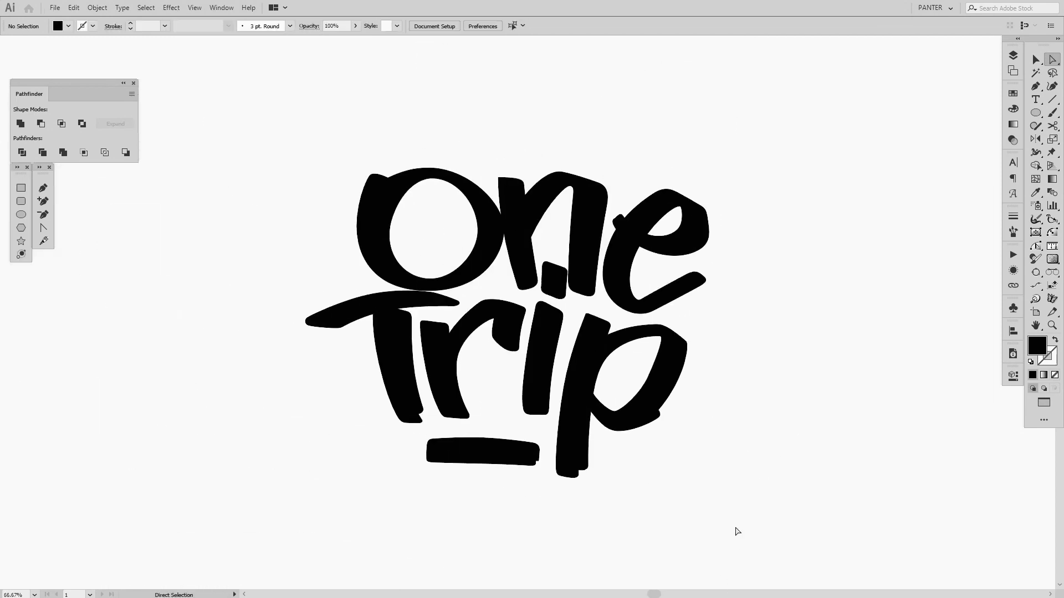
{"action": "scroll", "coordinate": [740, 469], "scroll_direction": "up", "scroll_amount": 4}
{"action": "left_click", "coordinate": [527, 323]}
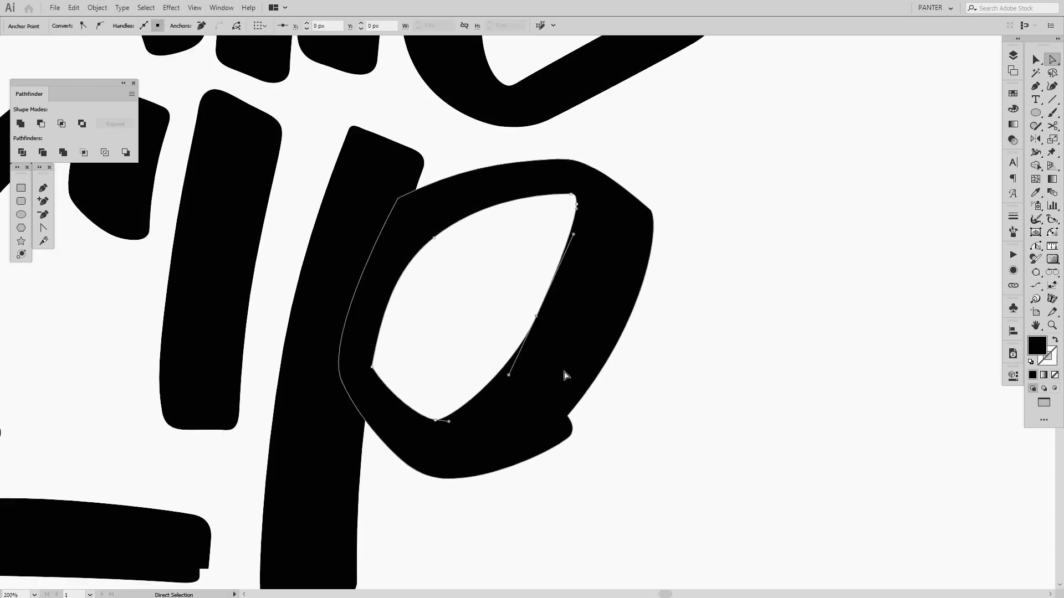
{"action": "scroll", "coordinate": [591, 316], "scroll_direction": "down", "scroll_amount": 1}
{"action": "scroll", "coordinate": [601, 282], "scroll_direction": "up", "scroll_amount": 1}
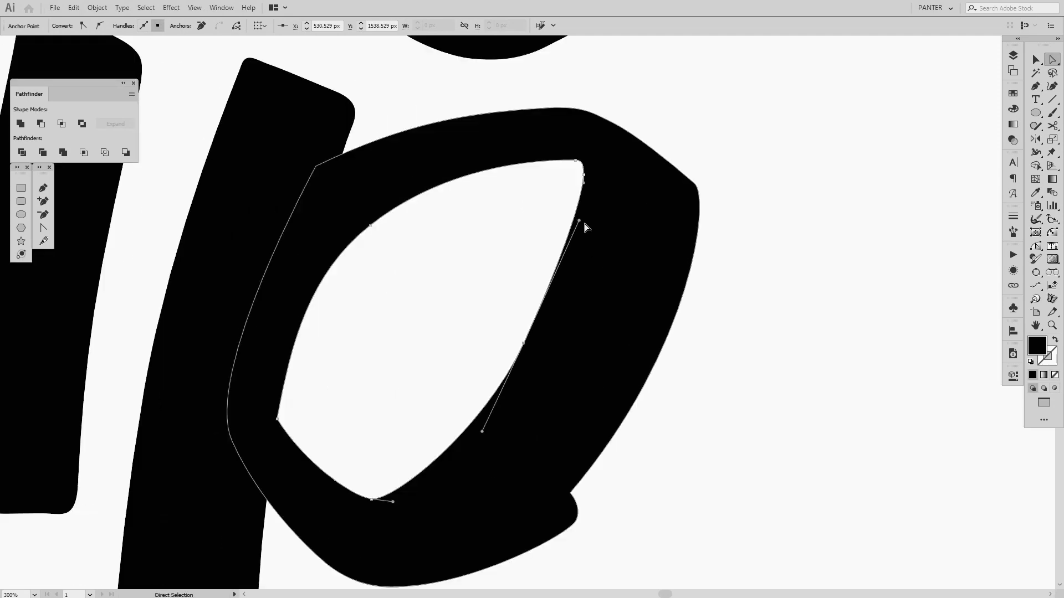
{"action": "left_click", "coordinate": [750, 384]}
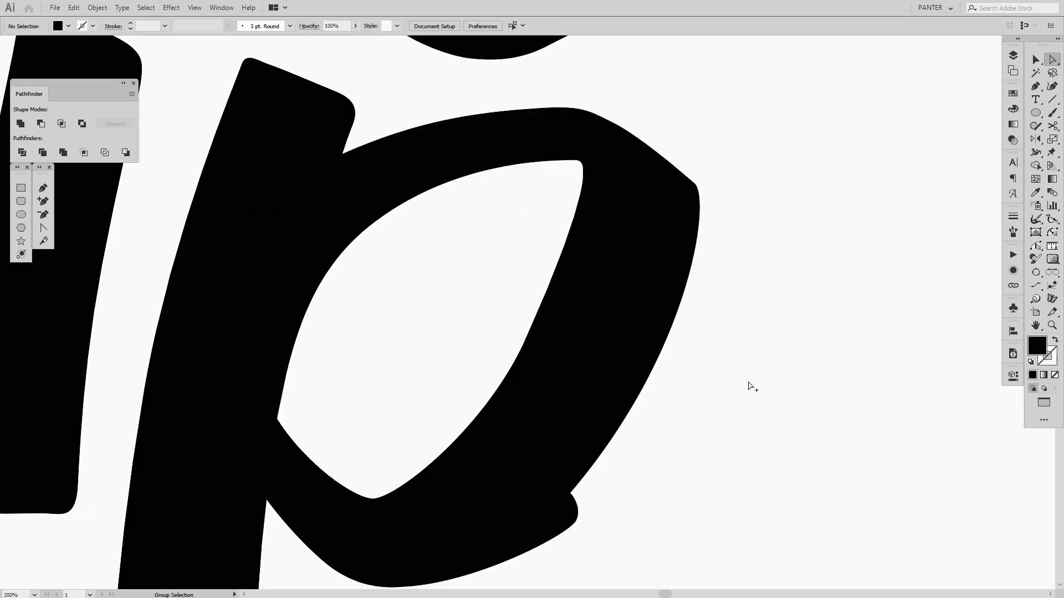
{"action": "scroll", "coordinate": [750, 384], "scroll_direction": "down", "scroll_amount": 2}
{"action": "left_click_drag", "start_coordinate": [755, 388], "coordinate": [731, 367]}
{"action": "scroll", "coordinate": [707, 346], "scroll_direction": "up", "scroll_amount": 2}
{"action": "left_click_drag", "start_coordinate": [457, 309], "coordinate": [482, 309]}
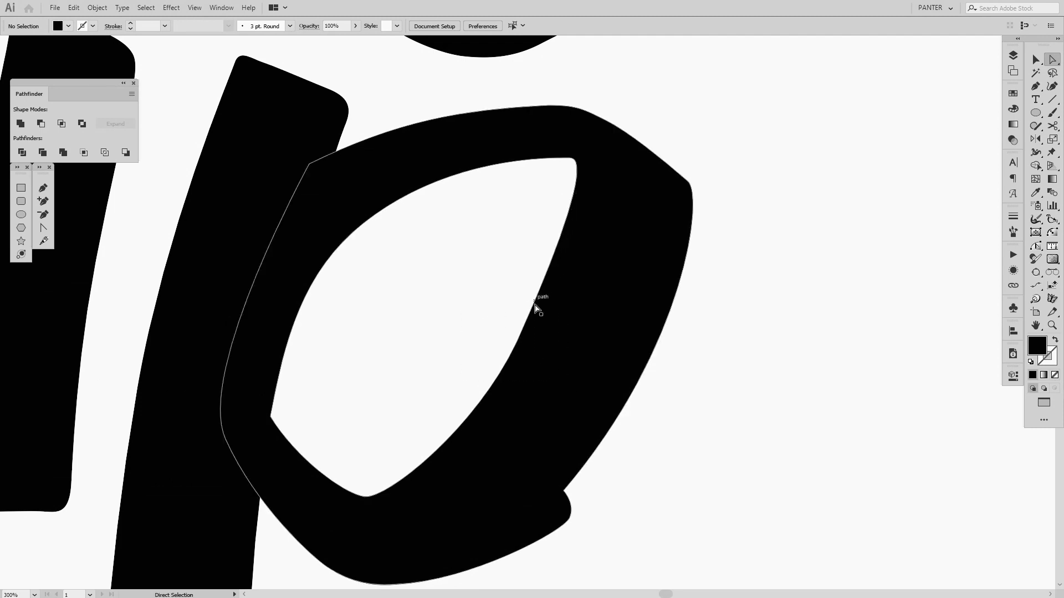
{"action": "scroll", "coordinate": [679, 427], "scroll_direction": "down", "scroll_amount": 2}
{"action": "scroll", "coordinate": [682, 427], "scroll_direction": "up", "scroll_amount": 1}
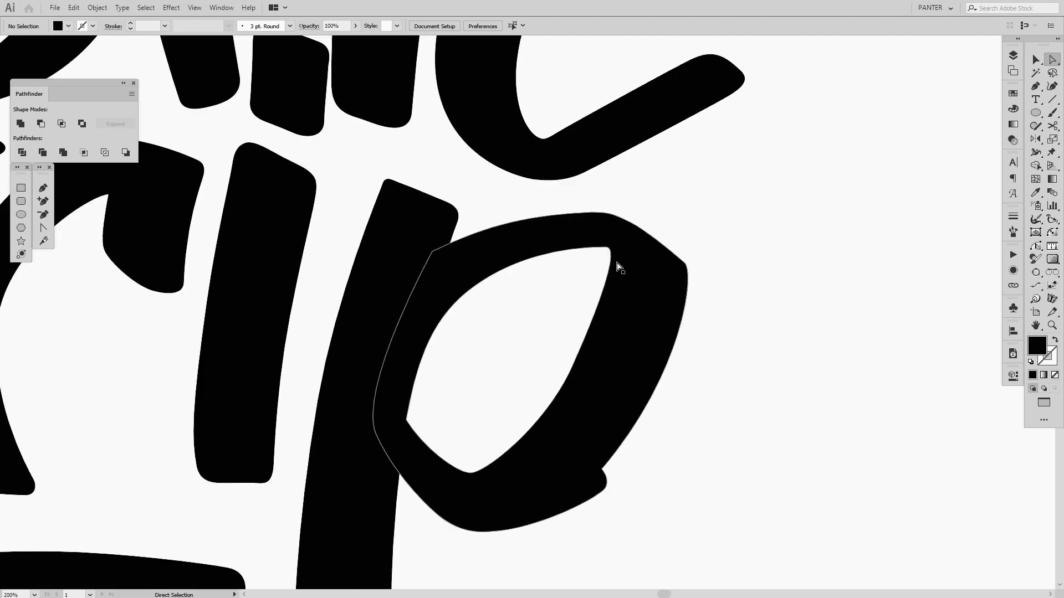
Step: Extend the lower handle of the p counter's upper-right corner anchor to smooth the right edge
{"action": "scroll", "coordinate": [540, 422], "scroll_direction": "up", "scroll_amount": 1}
{"action": "left_click_drag", "start_coordinate": [535, 320], "coordinate": [626, 405]}
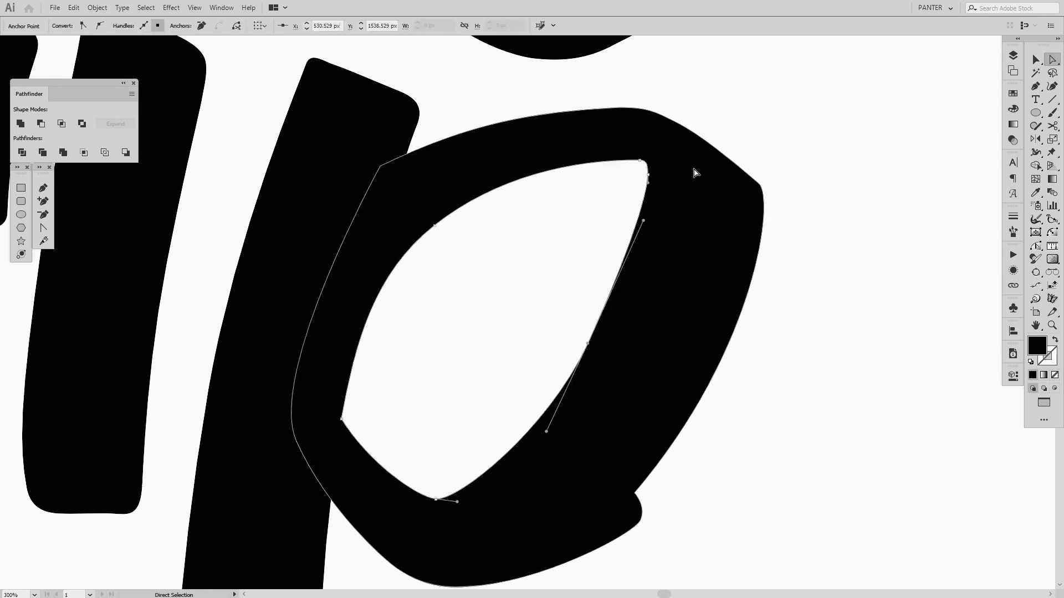
{"action": "scroll", "coordinate": [681, 183], "scroll_direction": "up", "scroll_amount": 1}
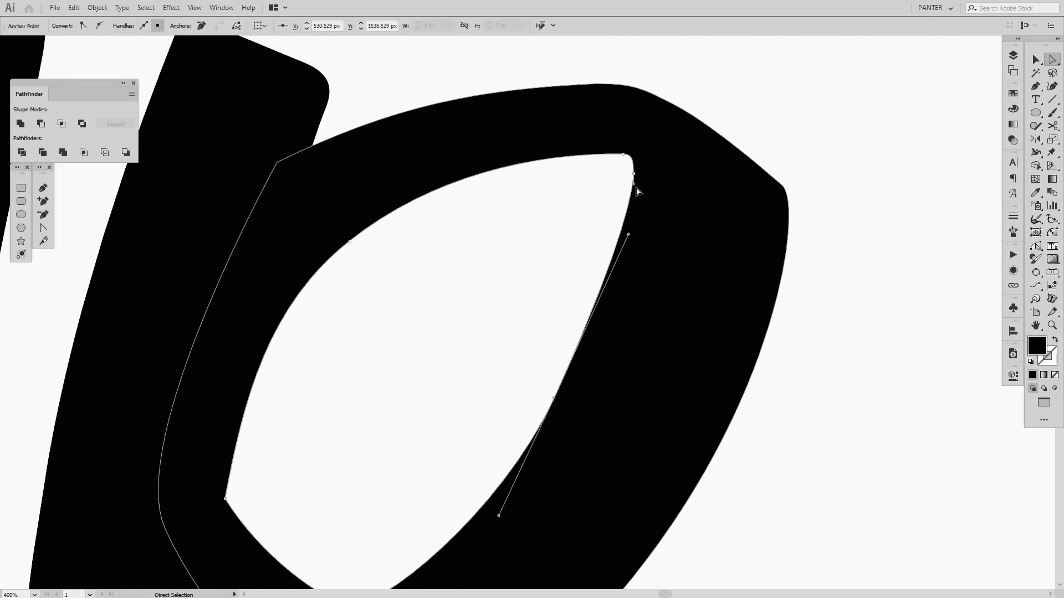
{"action": "left_click_drag", "start_coordinate": [635, 189], "coordinate": [629, 222]}
{"action": "scroll", "coordinate": [576, 250], "scroll_direction": "down", "scroll_amount": 3}
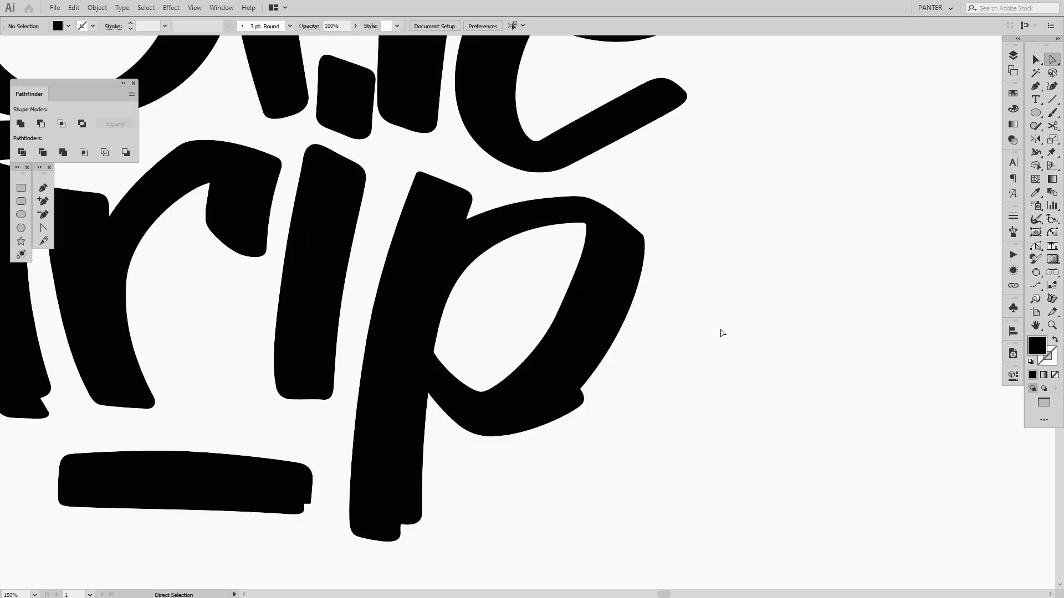
Step: Shorten the upper handle of the middle anchor on the p counter's right edge and deselect the path
{"action": "scroll", "coordinate": [581, 296], "scroll_direction": "up", "scroll_amount": 2}
{"action": "left_click_drag", "start_coordinate": [498, 298], "coordinate": [549, 355]}
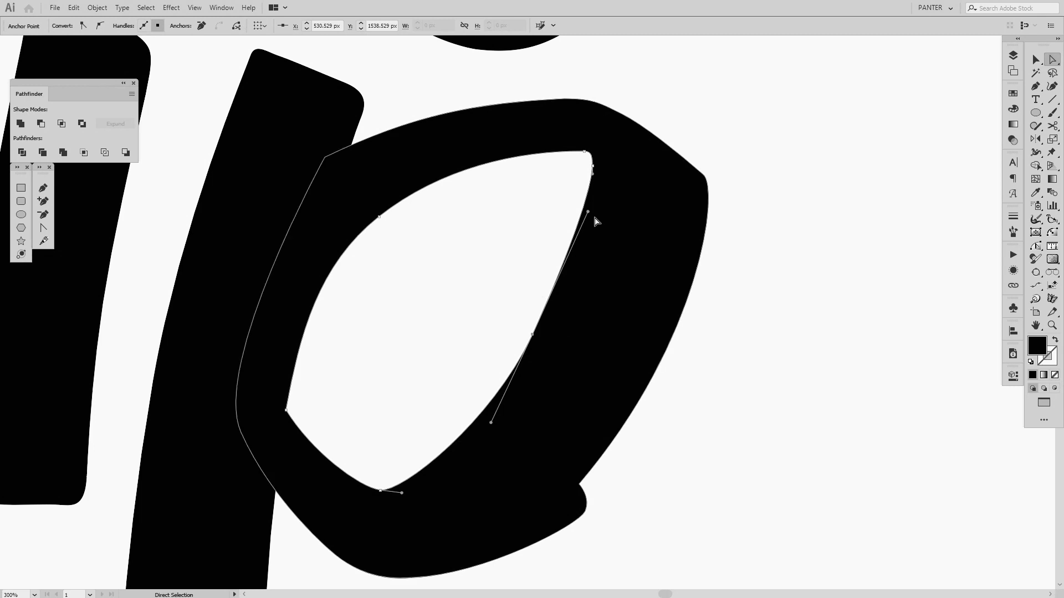
{"action": "mouse_move", "coordinate": [589, 215]}
{"action": "left_mouse_down"}
{"action": "mouse_move", "coordinate": [572, 261]}
{"action": "mouse_move", "coordinate": [588, 231]}
{"action": "left_mouse_up"}
{"action": "left_click", "coordinate": [687, 365]}
Step: Extend the lower handle of the p counter's middle right-edge anchor to smooth the curve, and deselect the path
{"action": "scroll", "coordinate": [687, 364], "scroll_direction": "down", "scroll_amount": 4}
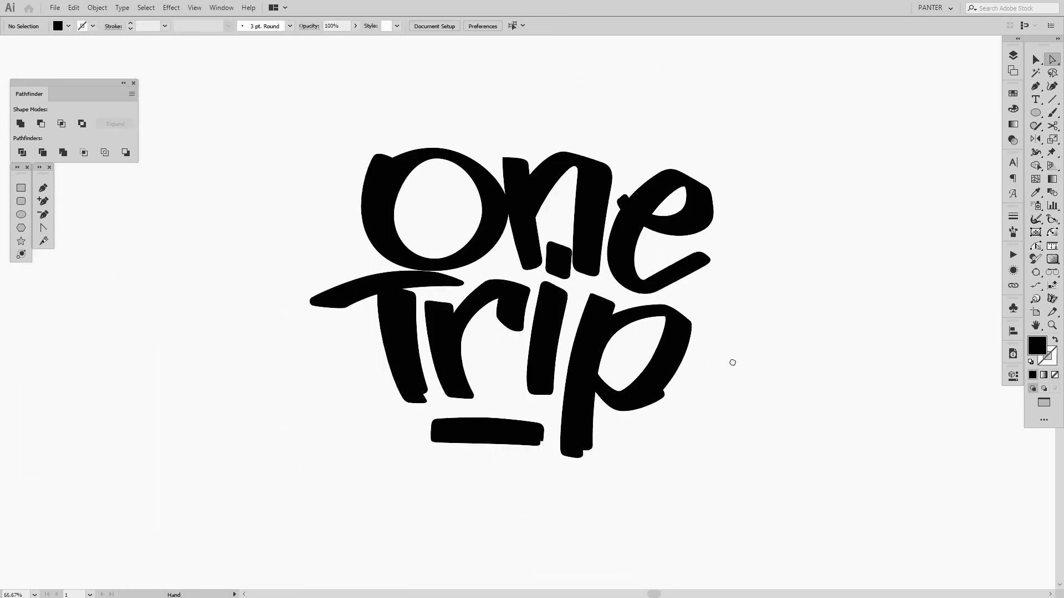
{"action": "left_click_drag", "start_coordinate": [731, 364], "coordinate": [649, 322]}
{"action": "scroll", "coordinate": [609, 331], "scroll_direction": "up", "scroll_amount": 3}
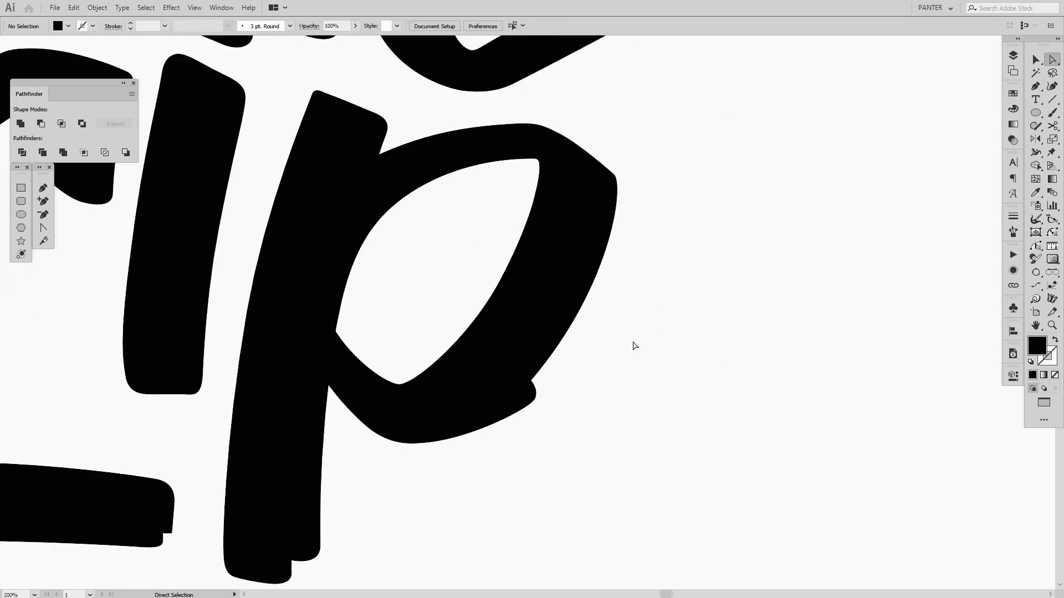
{"action": "scroll", "coordinate": [640, 345], "scroll_direction": "down", "scroll_amount": 2}
{"action": "scroll", "coordinate": [641, 347], "scroll_direction": "up", "scroll_amount": 2}
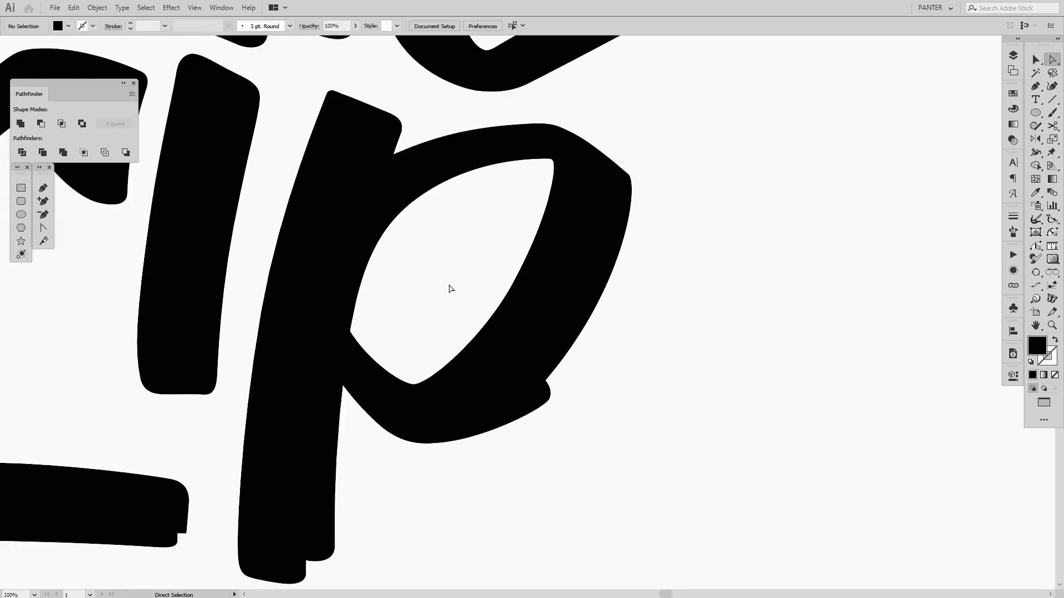
{"action": "left_click_drag", "start_coordinate": [473, 280], "coordinate": [517, 340]}
{"action": "scroll", "coordinate": [487, 333], "scroll_direction": "up", "scroll_amount": 1}
{"action": "left_click_drag", "start_coordinate": [510, 225], "coordinate": [565, 297]}
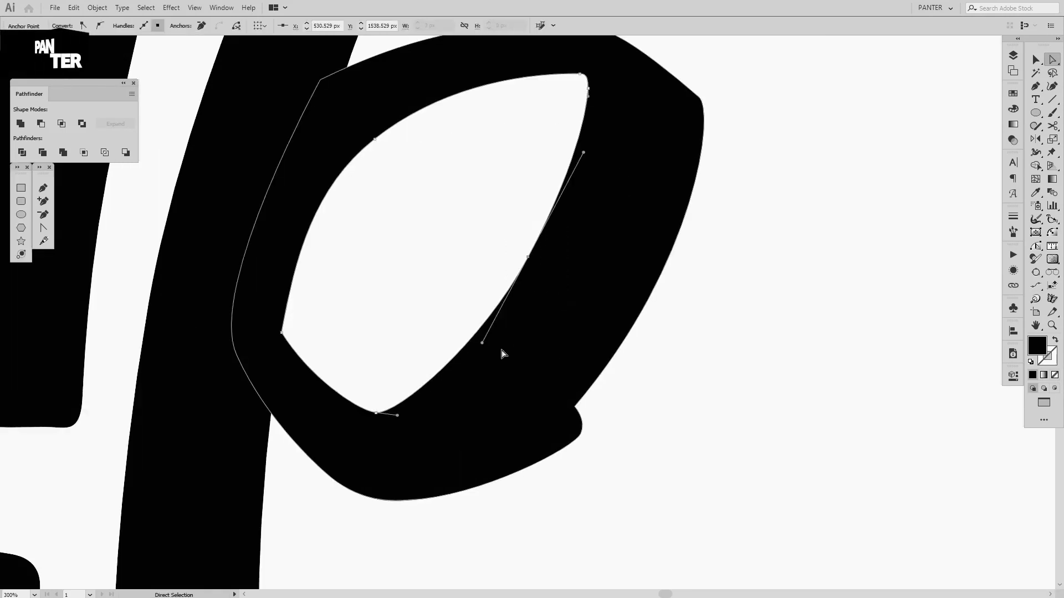
{"action": "left_click_drag", "start_coordinate": [482, 343], "coordinate": [468, 370]}
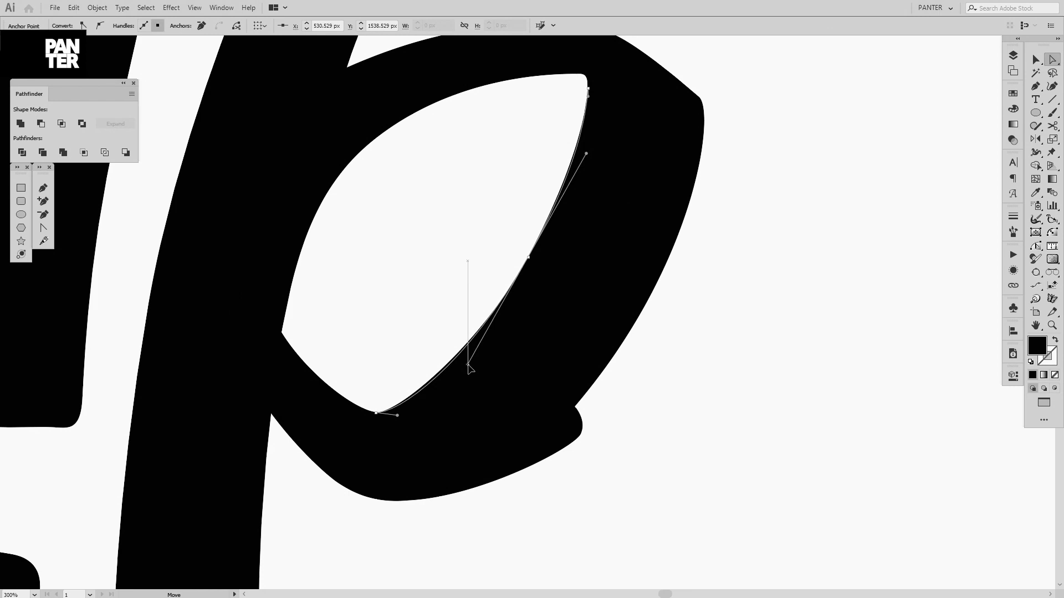
{"action": "left_click", "coordinate": [707, 375]}
Step: Adjust the handle of the anchor at the rounded tip on the lower right of the p's bowl
{"action": "scroll", "coordinate": [748, 383], "scroll_direction": "down", "scroll_amount": 4}
{"action": "scroll", "coordinate": [717, 368], "scroll_direction": "up", "scroll_amount": 2}
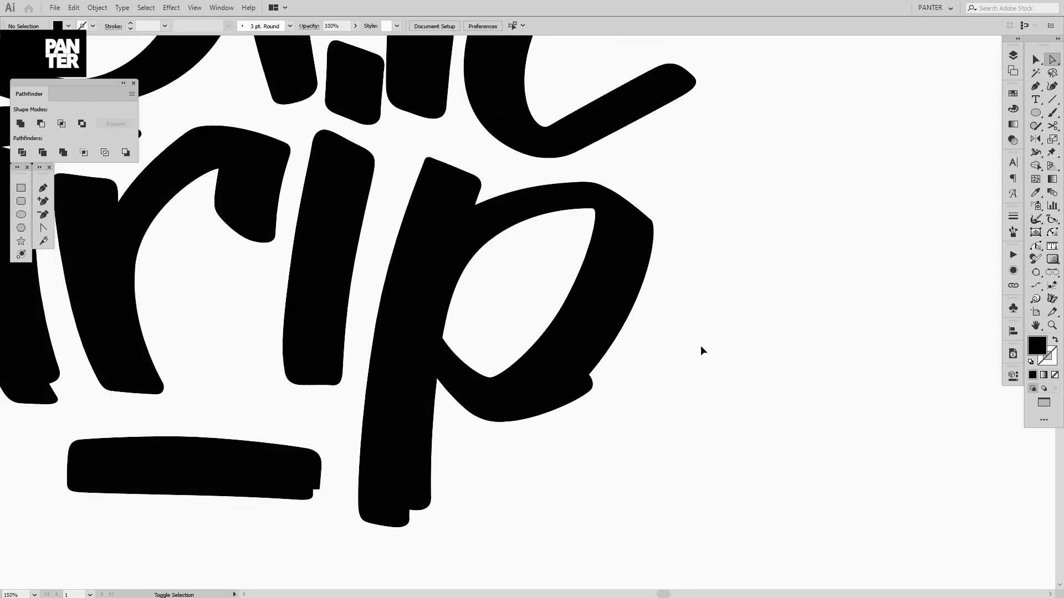
{"action": "scroll", "coordinate": [635, 365], "scroll_direction": "up", "scroll_amount": 3}
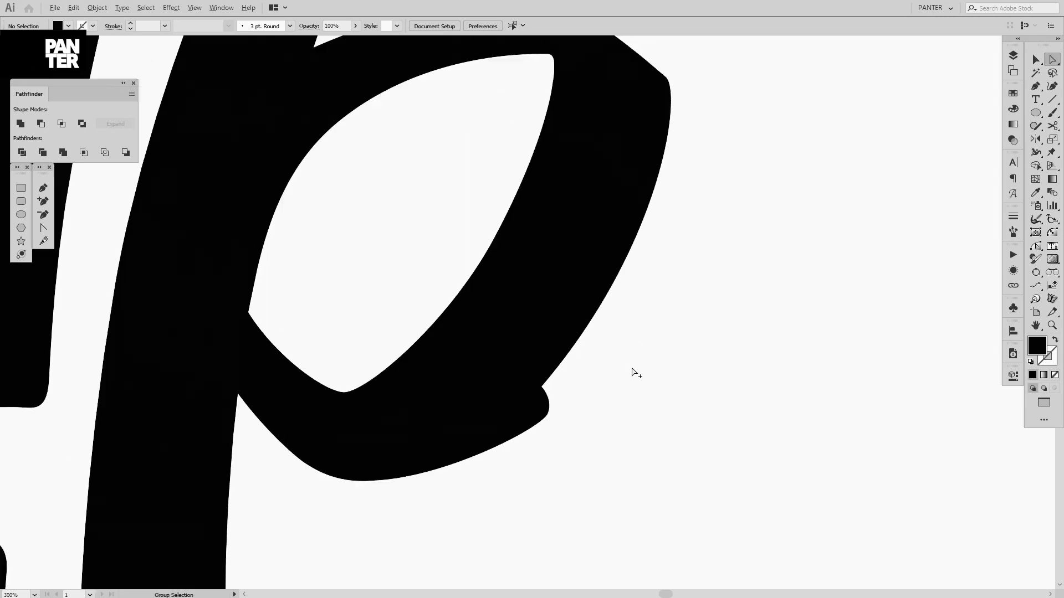
{"action": "left_click_drag", "start_coordinate": [572, 454], "coordinate": [474, 409]}
{"action": "left_click_drag", "start_coordinate": [537, 436], "coordinate": [563, 360]}
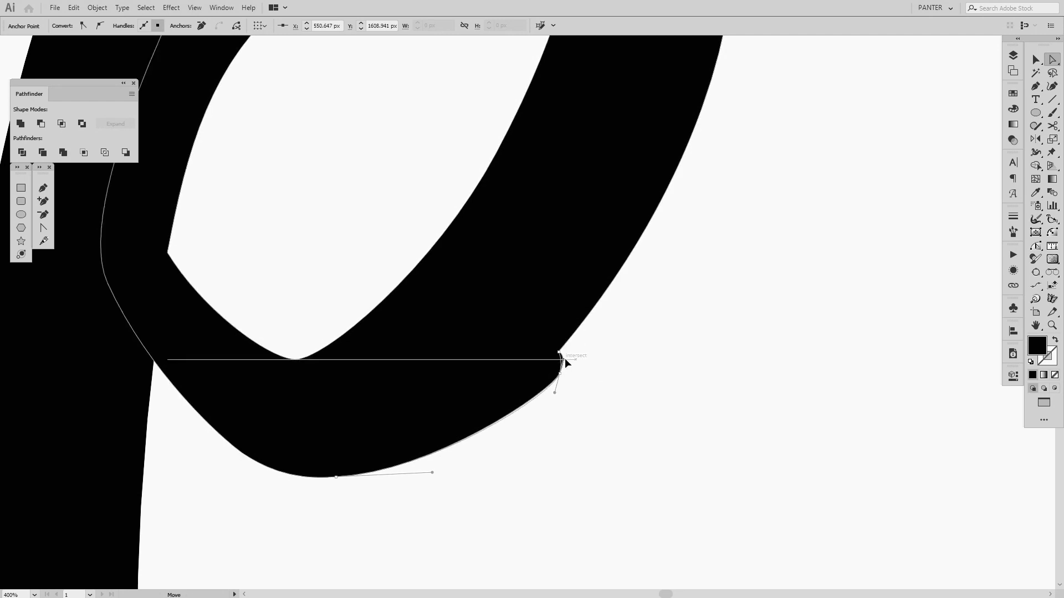
{"action": "left_click", "coordinate": [558, 463]}
Step: Extend the right handle of the anchor at the bottom of the p's bowl and deselect the path
{"action": "left_click_drag", "start_coordinate": [471, 491], "coordinate": [286, 447]}
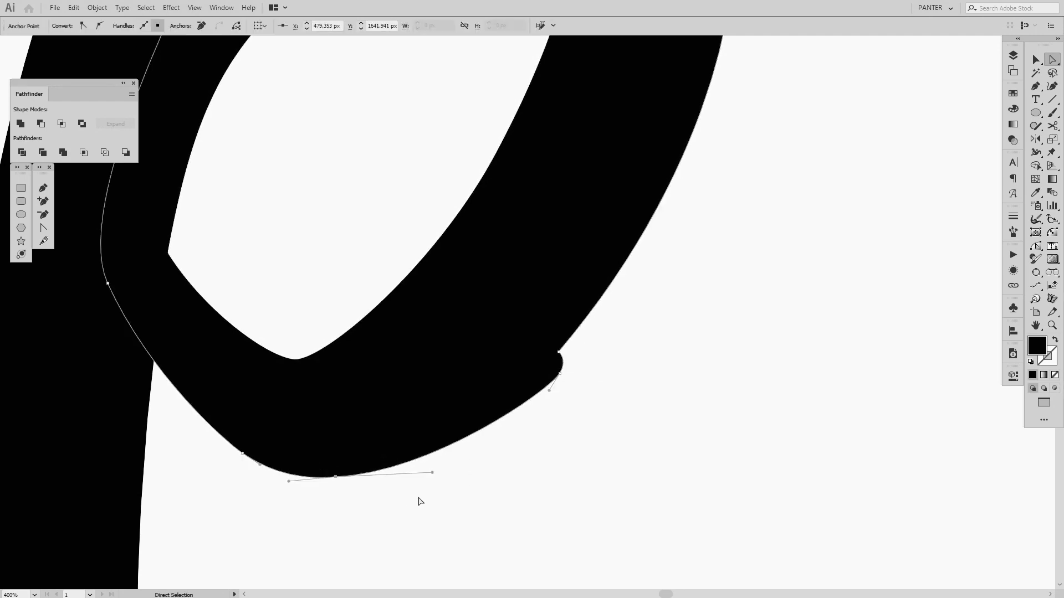
{"action": "left_click_drag", "start_coordinate": [432, 472], "coordinate": [466, 474]}
{"action": "left_click", "coordinate": [633, 467]}
Step: Move the two neighbouring anchors on the lower edge of the p's bowl slightly up and to the right
{"action": "scroll", "coordinate": [634, 466], "scroll_direction": "down", "scroll_amount": 5}
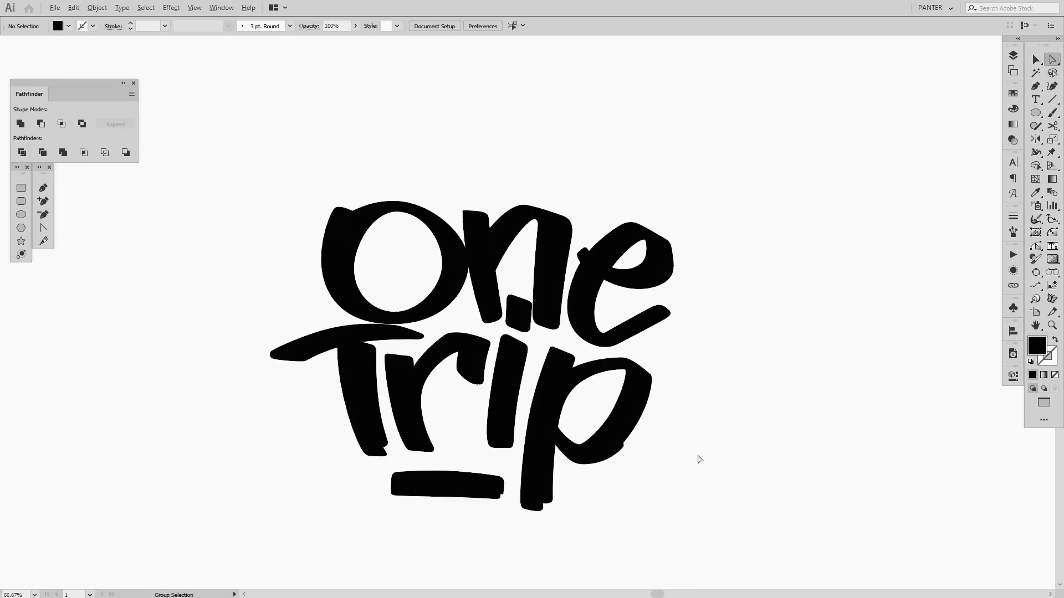
{"action": "left_click_drag", "start_coordinate": [700, 458], "coordinate": [666, 418]}
{"action": "scroll", "coordinate": [675, 412], "scroll_direction": "up", "scroll_amount": 1}
{"action": "scroll", "coordinate": [676, 412], "scroll_direction": "down", "scroll_amount": 2}
{"action": "scroll", "coordinate": [604, 413], "scroll_direction": "up", "scroll_amount": 1}
{"action": "scroll", "coordinate": [601, 413], "scroll_direction": "up", "scroll_amount": 4}
{"action": "left_click_drag", "start_coordinate": [530, 476], "coordinate": [428, 388]}
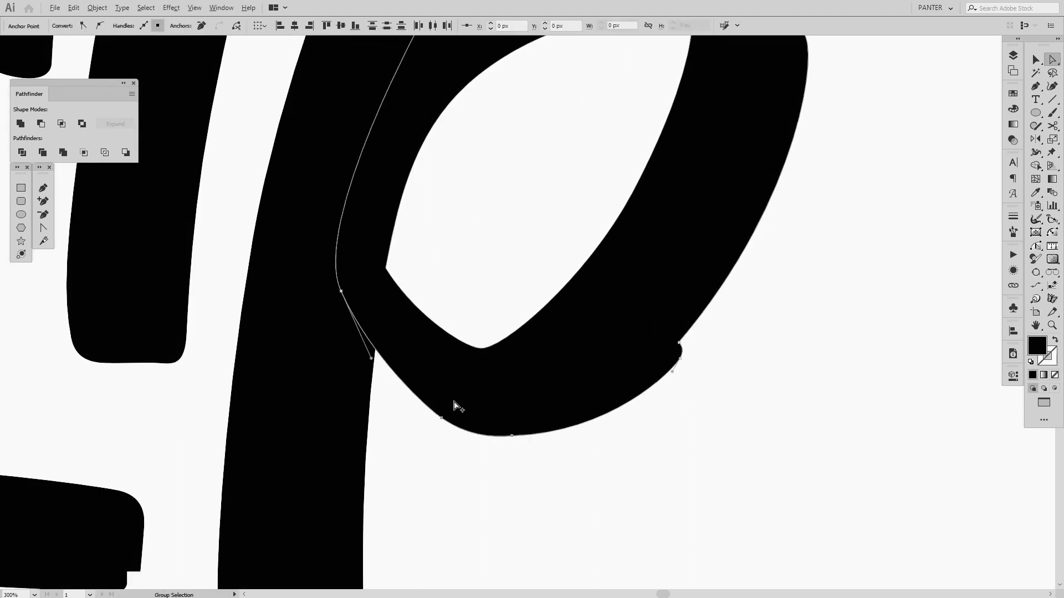
{"action": "scroll", "coordinate": [455, 403], "scroll_direction": "up", "scroll_amount": 1}
{"action": "left_click_drag", "start_coordinate": [440, 423], "coordinate": [445, 414]}
Step: Convert the bottom anchor of the p's bowl to a smooth point and deselect the path
{"action": "left_click_drag", "start_coordinate": [554, 465], "coordinate": [525, 408]}
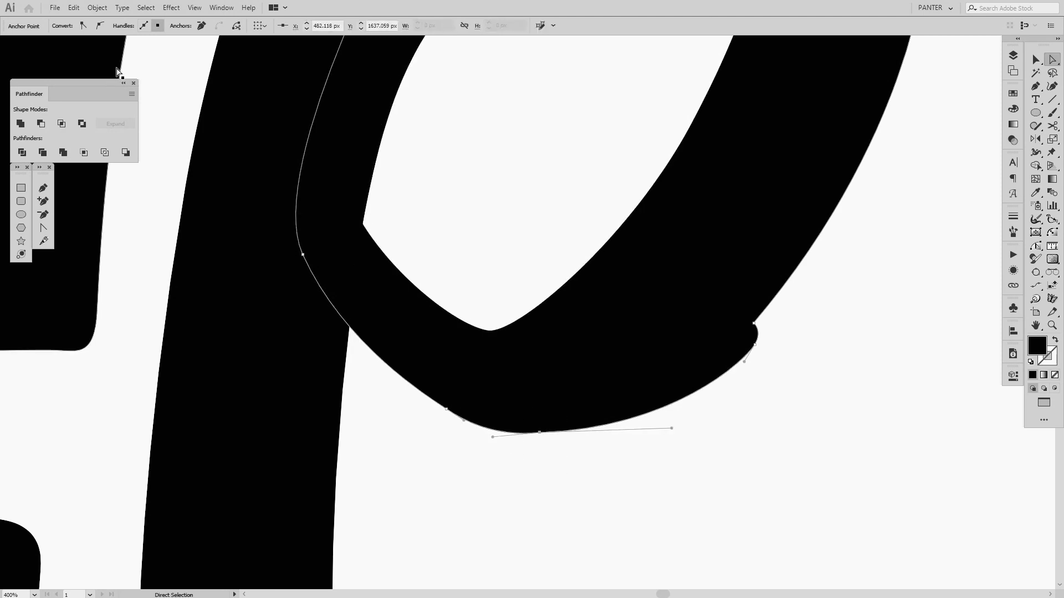
{"action": "left_click", "coordinate": [101, 25]}
{"action": "left_click", "coordinate": [701, 464]}
Step: Select the entire black lettering with its underline and place a duplicate of it below the original
{"action": "scroll", "coordinate": [701, 463], "scroll_direction": "down", "scroll_amount": 2}
{"action": "scroll", "coordinate": [699, 462], "scroll_direction": "down", "scroll_amount": 2}
{"action": "left_click_drag", "start_coordinate": [732, 459], "coordinate": [659, 435]}
{"action": "scroll", "coordinate": [668, 441], "scroll_direction": "down", "scroll_amount": 2}
{"action": "left_click_drag", "start_coordinate": [756, 452], "coordinate": [747, 454]}
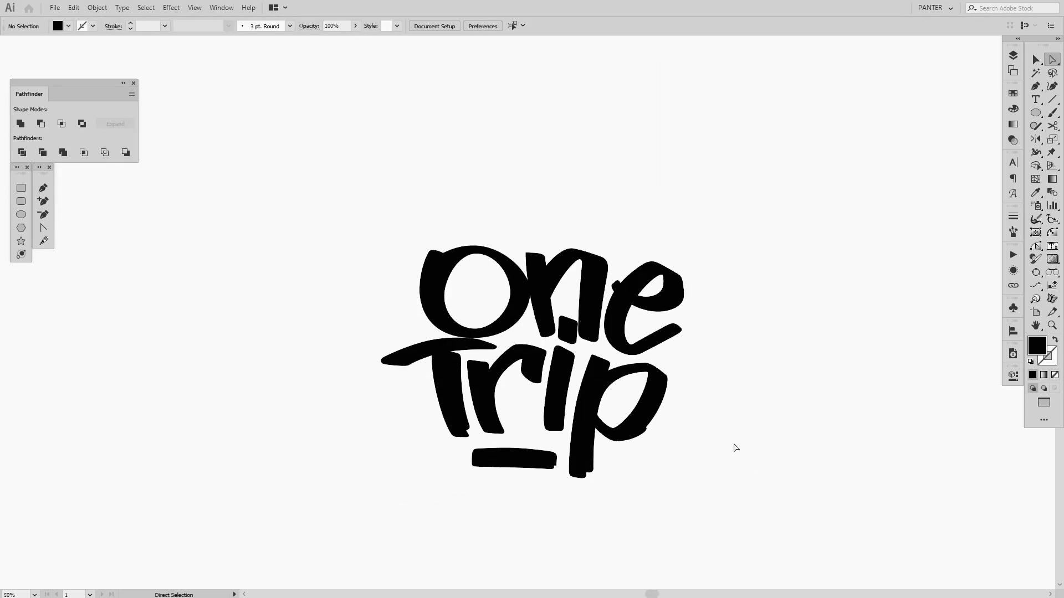
{"action": "scroll", "coordinate": [742, 454], "scroll_direction": "down", "scroll_amount": 3}
{"action": "key", "text": "v"}
{"action": "left_click_drag", "start_coordinate": [736, 376], "coordinate": [341, 83]}
{"action": "scroll", "coordinate": [749, 374], "scroll_direction": "up", "scroll_amount": 1}
{"action": "scroll", "coordinate": [765, 401], "scroll_direction": "down", "scroll_amount": 1}
{"action": "scroll", "coordinate": [764, 380], "scroll_direction": "down", "scroll_amount": 1}
{"action": "left_click_drag", "start_coordinate": [561, 199], "coordinate": [593, 530]}
{"action": "left_click_drag", "start_coordinate": [593, 531], "coordinate": [618, 374]}
Step: Group the duplicated lettering and deselect it
{"action": "scroll", "coordinate": [594, 308], "scroll_direction": "up", "scroll_amount": 1}
{"action": "right_click", "coordinate": [619, 373]}
{"action": "left_click", "coordinate": [669, 435]}
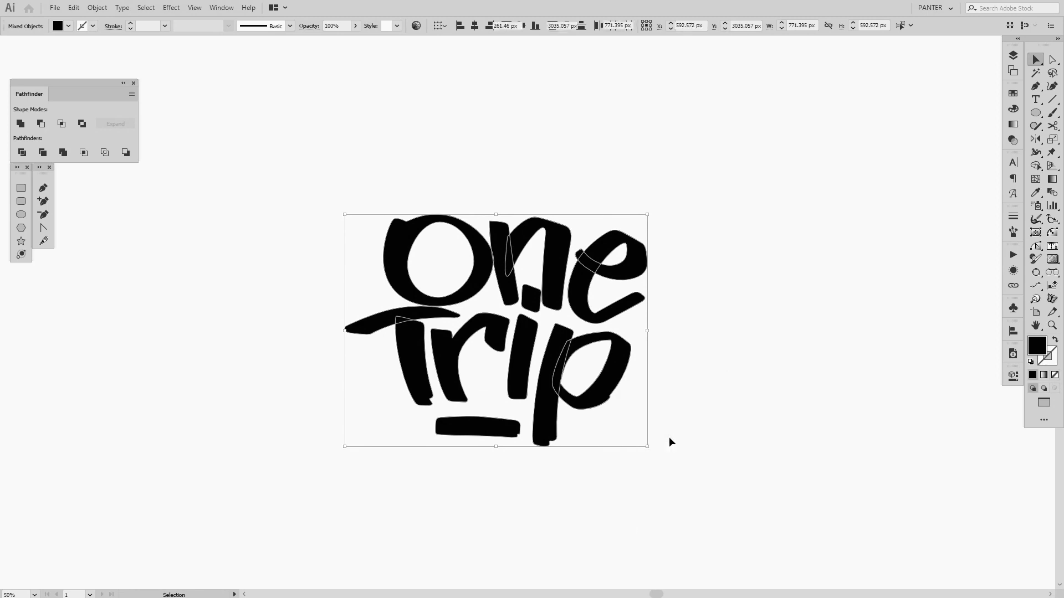
{"action": "left_click", "coordinate": [731, 391]}
Step: Draw a black square of about 1185 px per side, centred over the duplicated lettering, with the Rectangle tool
{"action": "left_click", "coordinate": [20, 189]}
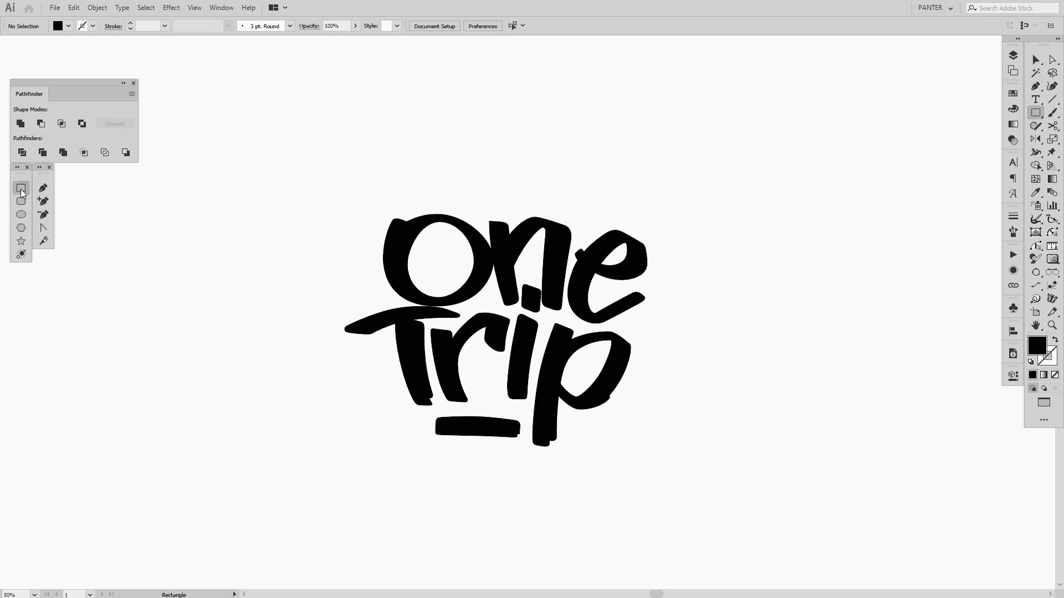
{"action": "left_click_drag", "start_coordinate": [504, 319], "coordinate": [735, 494]}
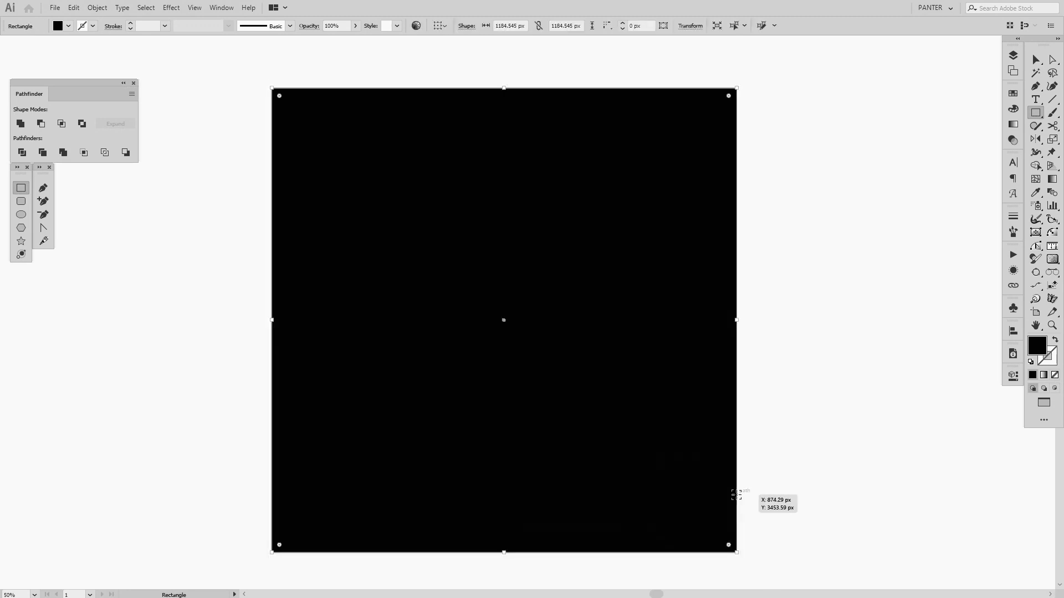
{"action": "key", "text": "ctrl"}
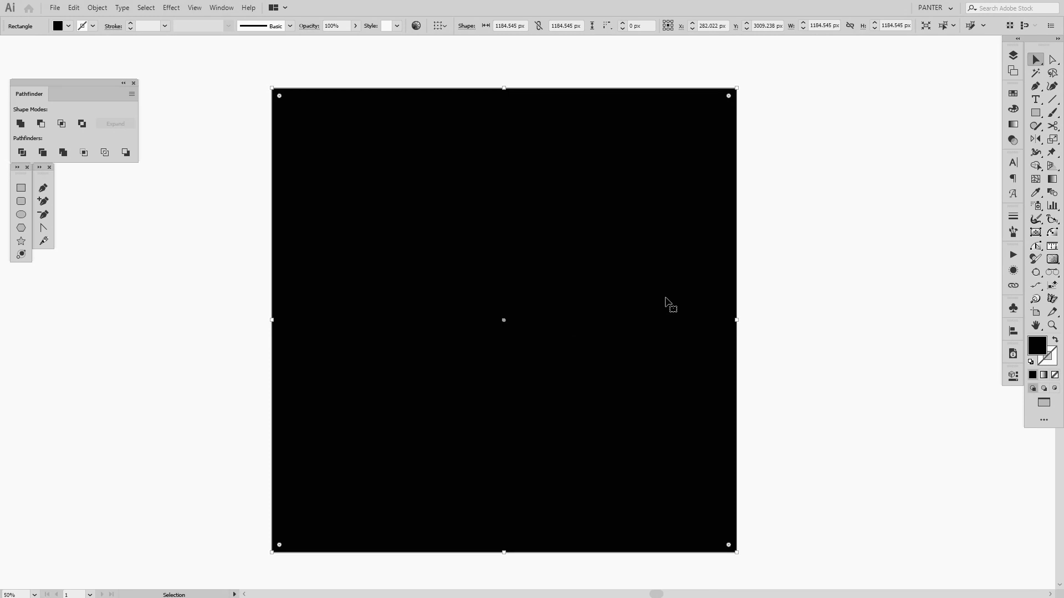
Step: Place the lettering group in front of the black square and fill it with the canvas's white using the Eyedropper
{"action": "key", "text": "ctrl"}
{"action": "key", "text": "ctrl+v"}
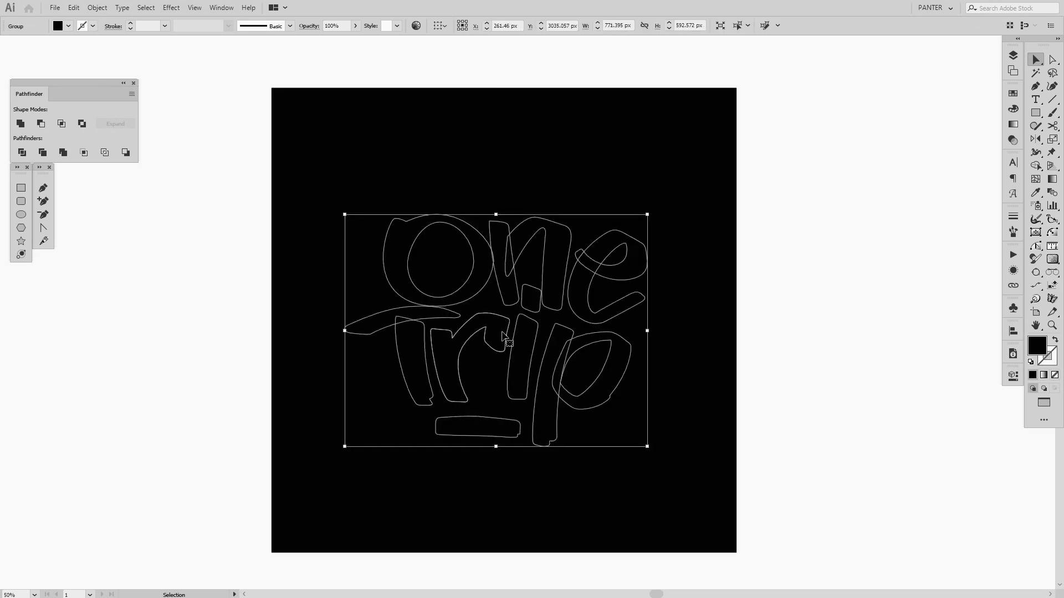
{"action": "key", "text": "i"}
{"action": "left_click", "coordinate": [846, 335]}
{"action": "key", "text": "v"}
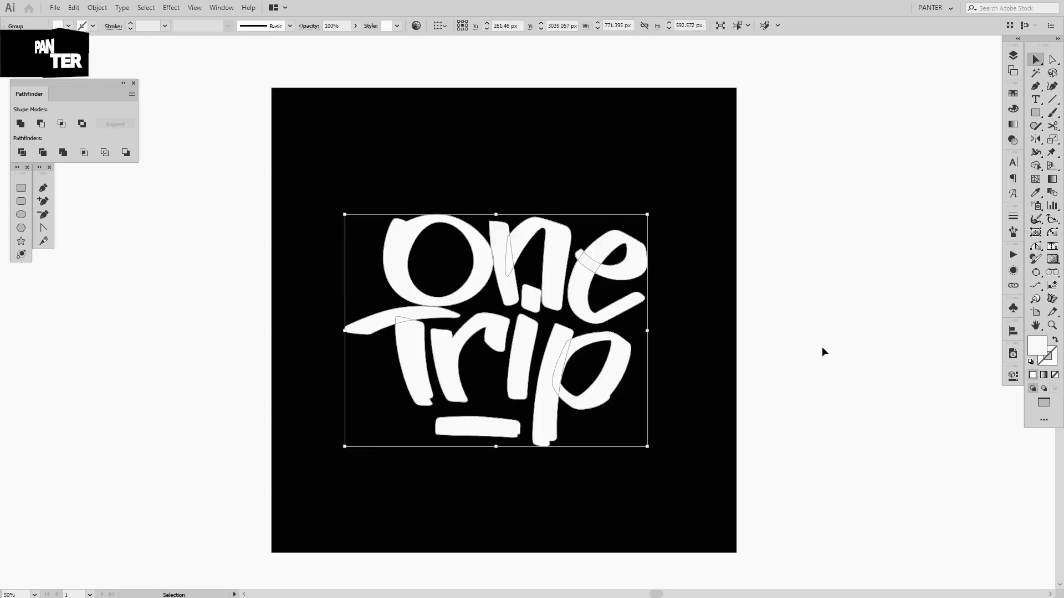
{"action": "left_click", "coordinate": [823, 347]}
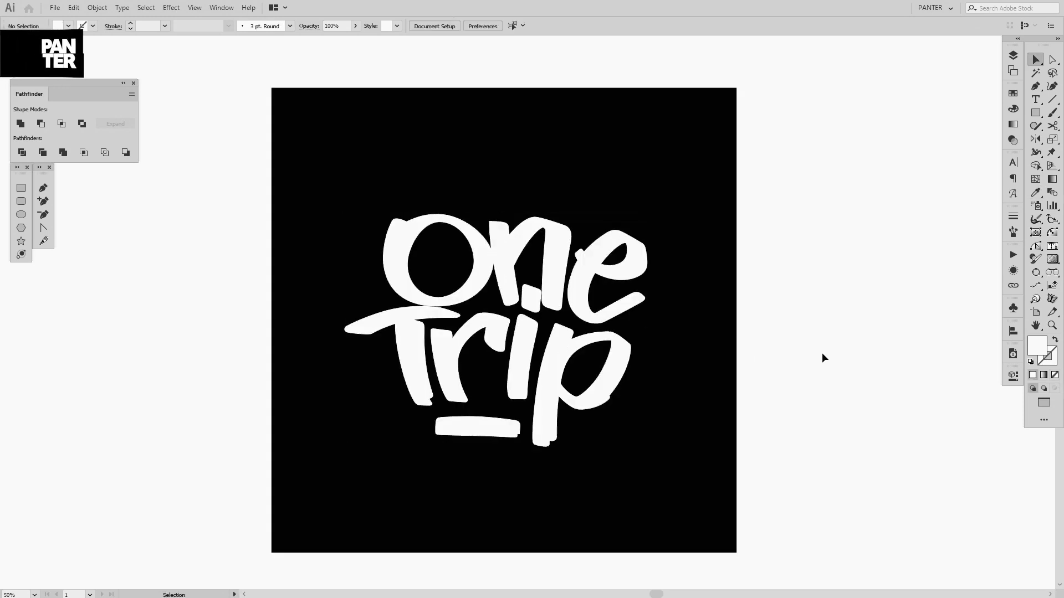
Step: Select the black square, bring it to the front of the stacking order and send it to the back
{"action": "left_click", "coordinate": [687, 355]}
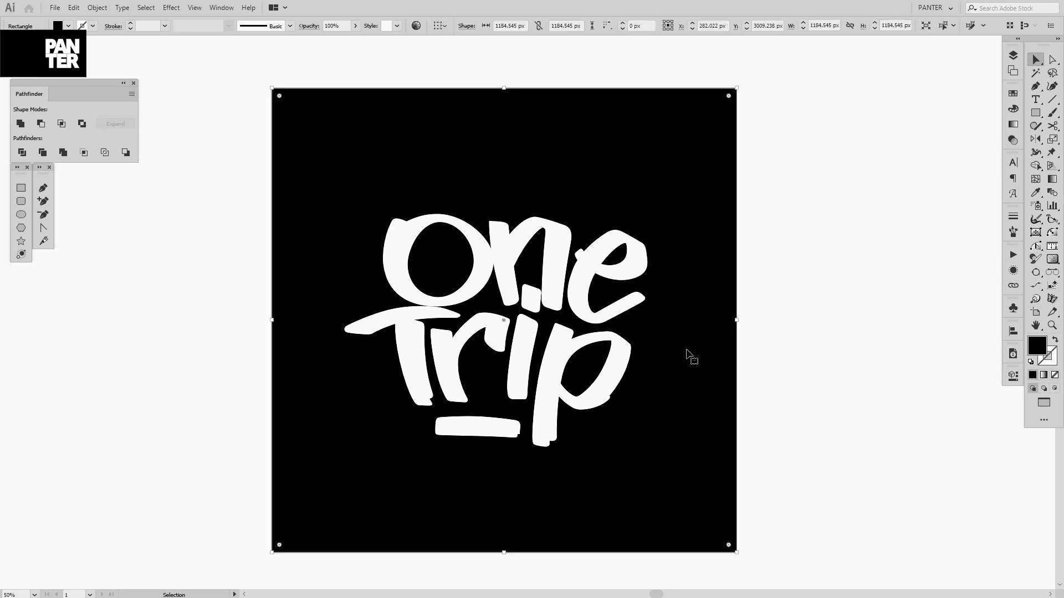
{"action": "key", "text": "ctrl+shift+bracketright"}
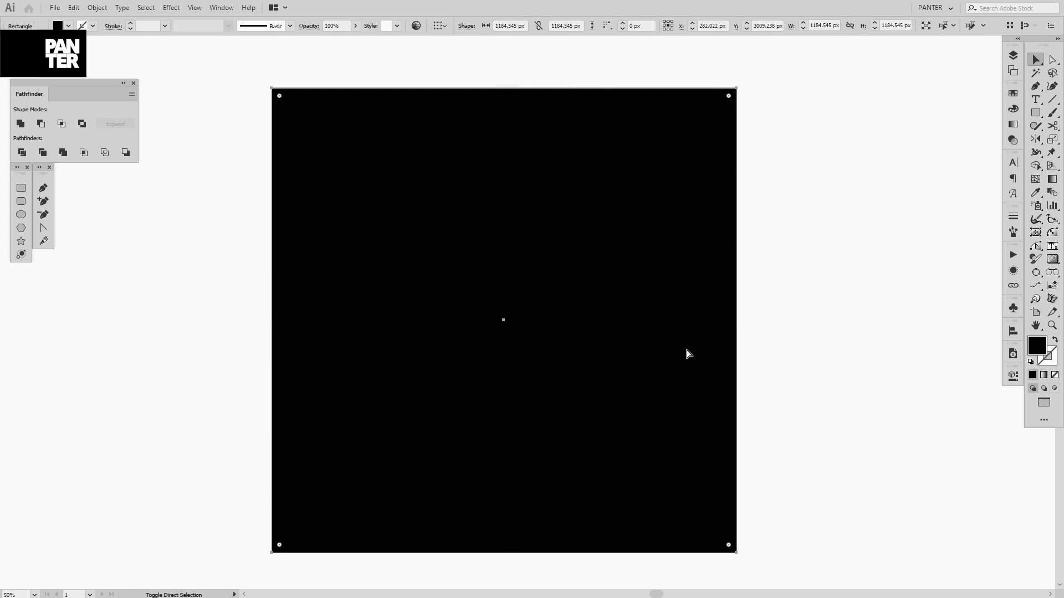
{"action": "key", "text": "ctrl+shift+bracketleft"}
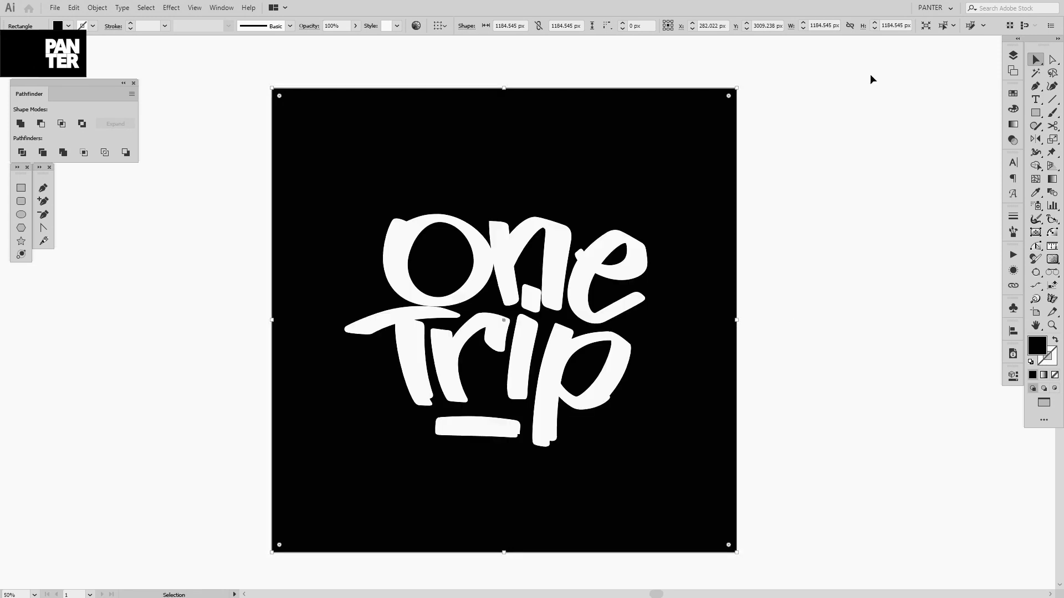
Step: Expand Layer 2 and move the black square's entry directly below the white lettering group
{"action": "left_click", "coordinate": [1013, 56]}
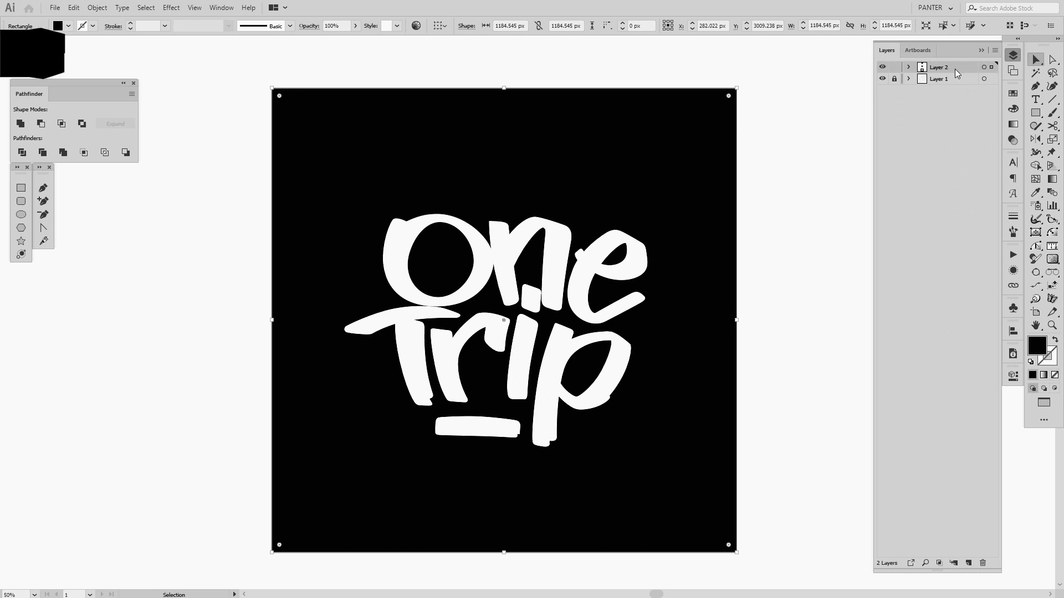
{"action": "left_click", "coordinate": [908, 67]}
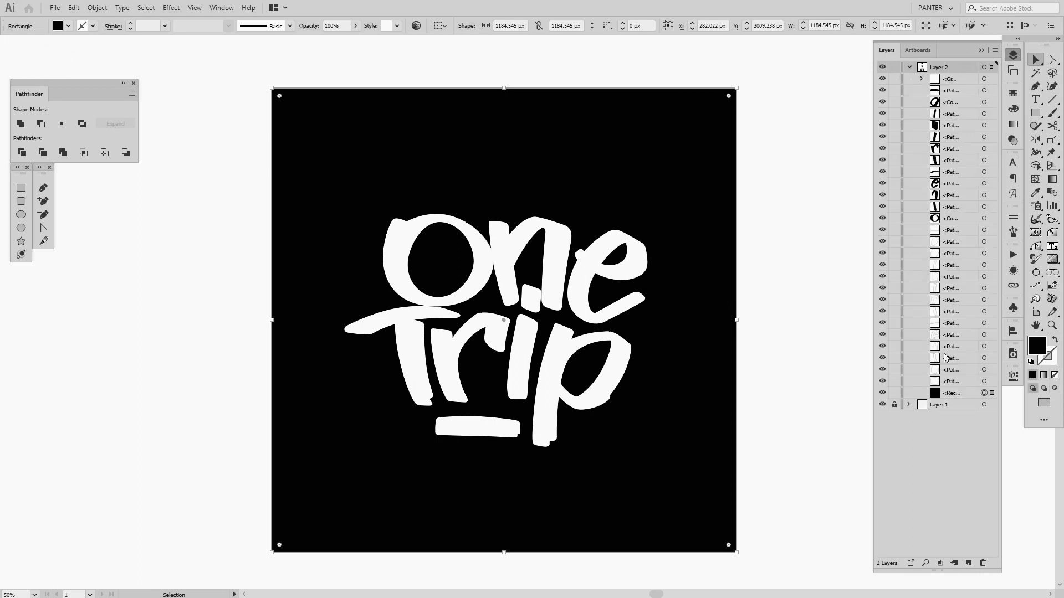
{"action": "left_click", "coordinate": [952, 393]}
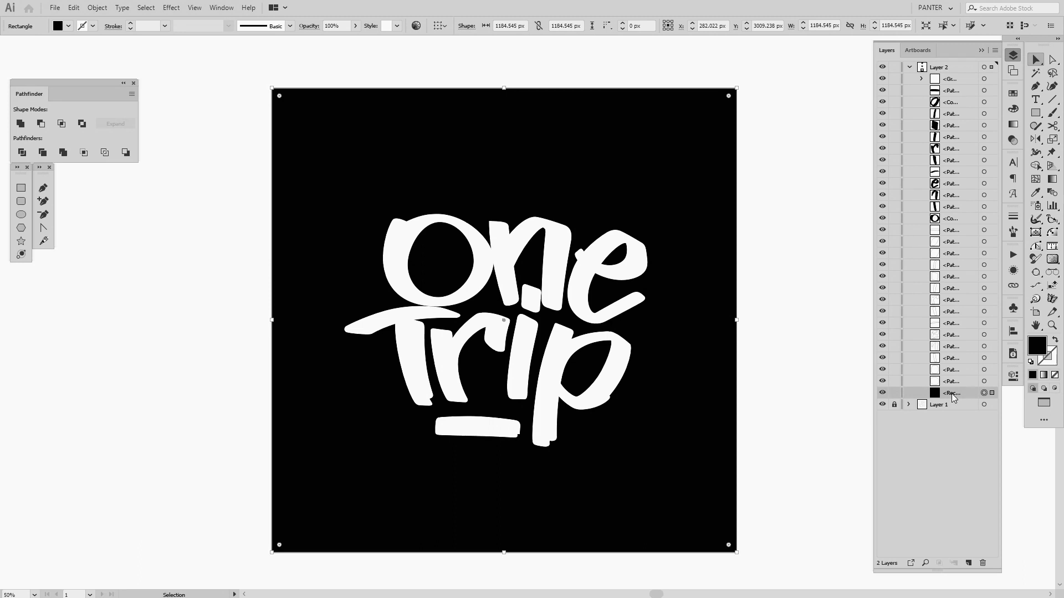
{"action": "mouse_move", "coordinate": [794, 271]}
{"action": "left_mouse_down"}
{"action": "mouse_move", "coordinate": [738, 355]}
{"action": "mouse_move", "coordinate": [692, 379]}
{"action": "left_mouse_up"}
{"action": "mouse_move", "coordinate": [953, 393]}
{"action": "left_mouse_down"}
{"action": "mouse_move", "coordinate": [959, 106]}
{"action": "mouse_move", "coordinate": [931, 134]}
{"action": "mouse_move", "coordinate": [942, 311]}
{"action": "mouse_move", "coordinate": [951, 91]}
{"action": "mouse_move", "coordinate": [950, 103]}
{"action": "left_mouse_up"}
{"action": "left_click_drag", "start_coordinate": [952, 393], "coordinate": [950, 97]}
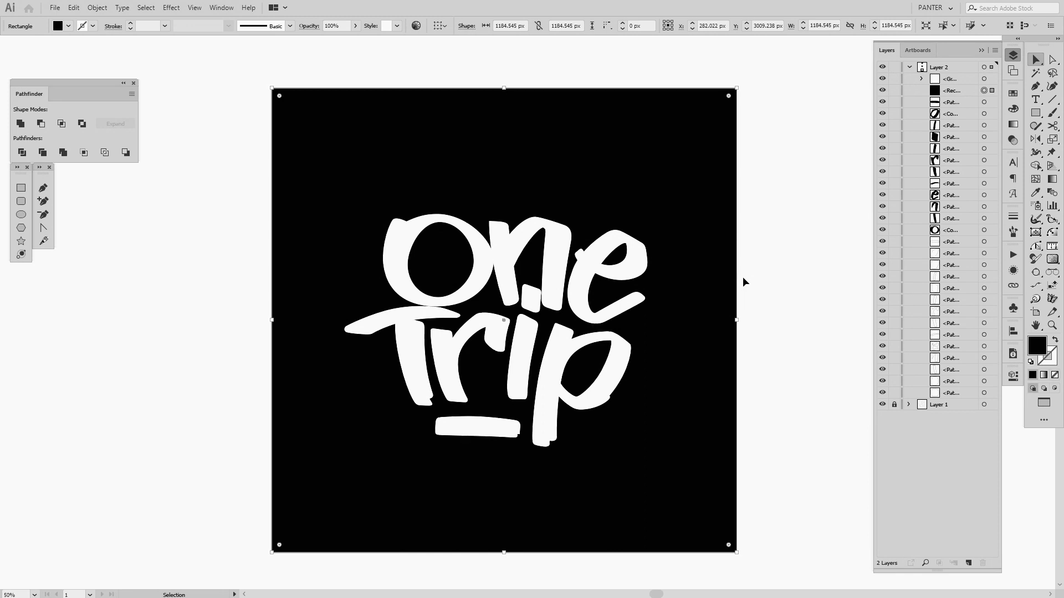
Step: Add a line of placeholder text beside the black square, enlarge it to about 638 px wide and shift it slightly upward
{"action": "key", "text": "t"}
{"action": "scroll", "coordinate": [665, 332], "scroll_direction": "right", "scroll_amount": 5}
{"action": "scroll", "coordinate": [665, 332], "scroll_direction": "up", "scroll_amount": 1}
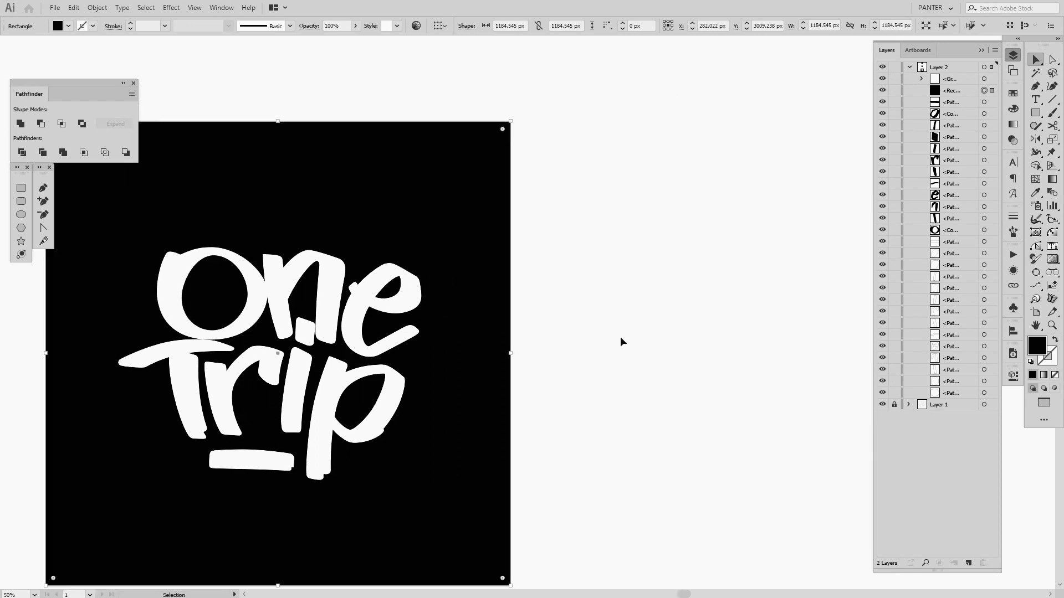
{"action": "left_click", "coordinate": [611, 270]}
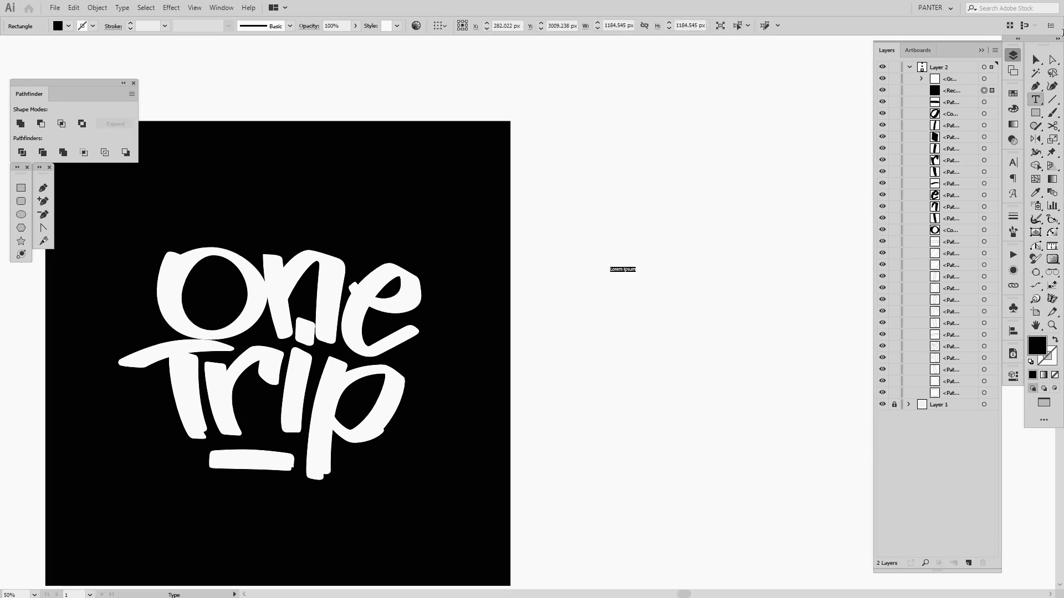
{"action": "key", "text": "Escape"}
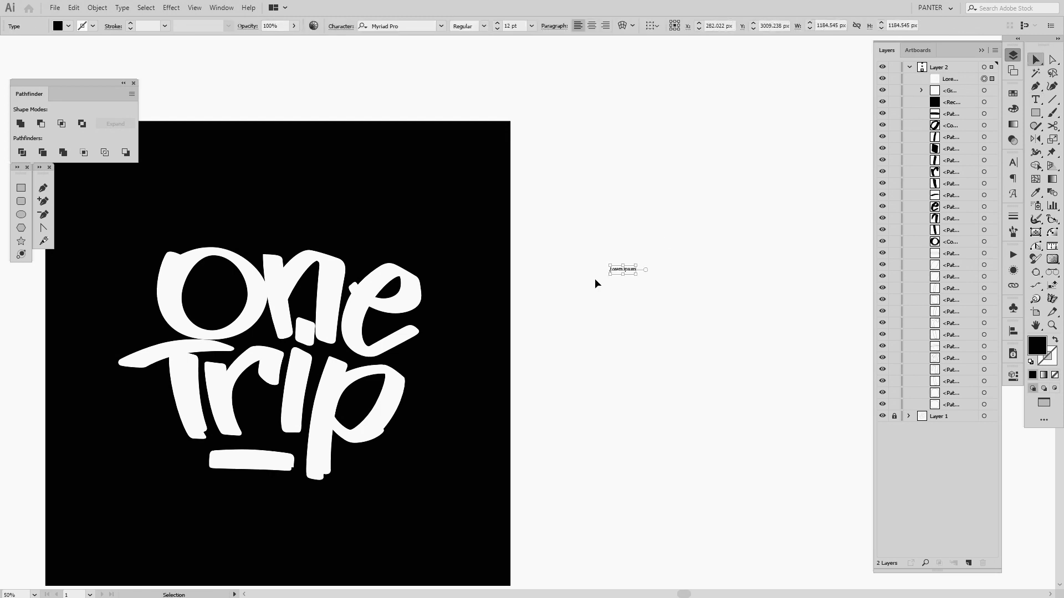
{"action": "left_click_drag", "start_coordinate": [703, 231], "coordinate": [596, 308]}
{"action": "left_click_drag", "start_coordinate": [636, 274], "coordinate": [748, 363]}
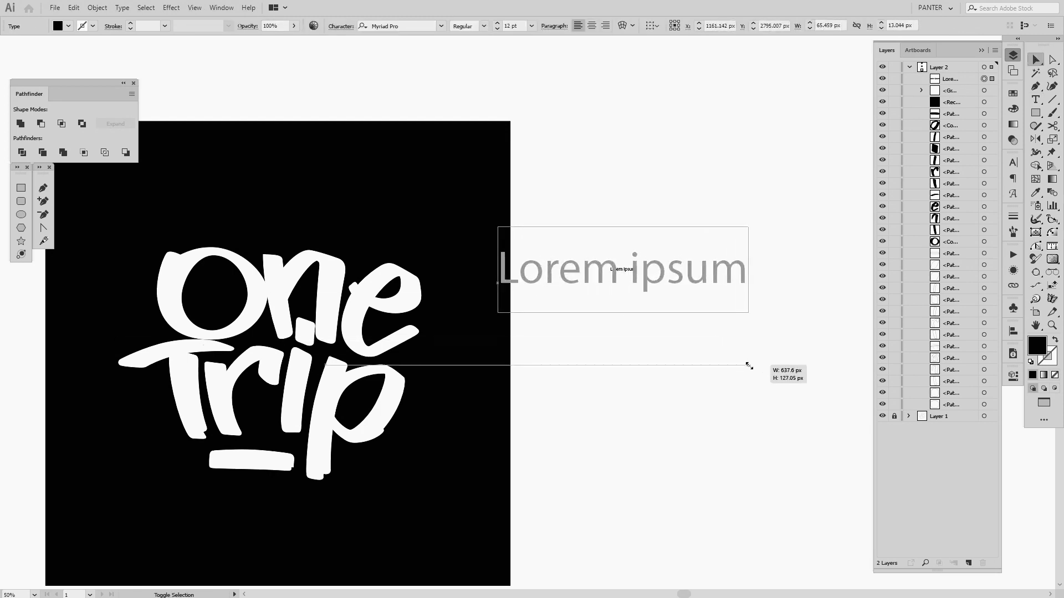
{"action": "left_click_drag", "start_coordinate": [651, 270], "coordinate": [671, 244]}
Step: Replace the placeholder text beside the black square with "Shift+Ctrl/Command+[ ]" and deselect it
{"action": "key", "text": "t"}
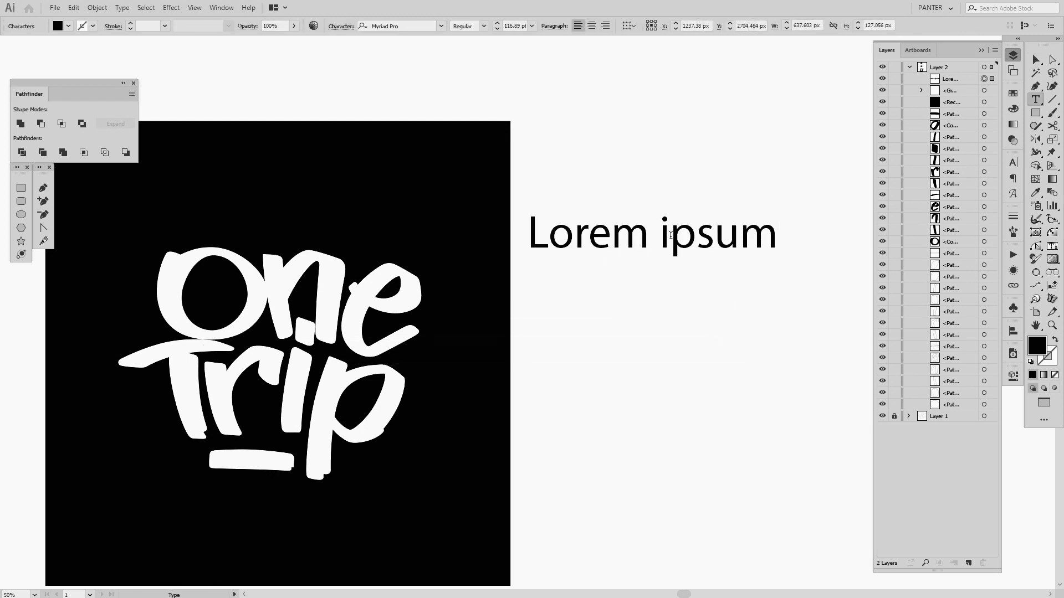
{"action": "left_click", "coordinate": [671, 244]}
{"action": "key", "text": "ctrl+a"}
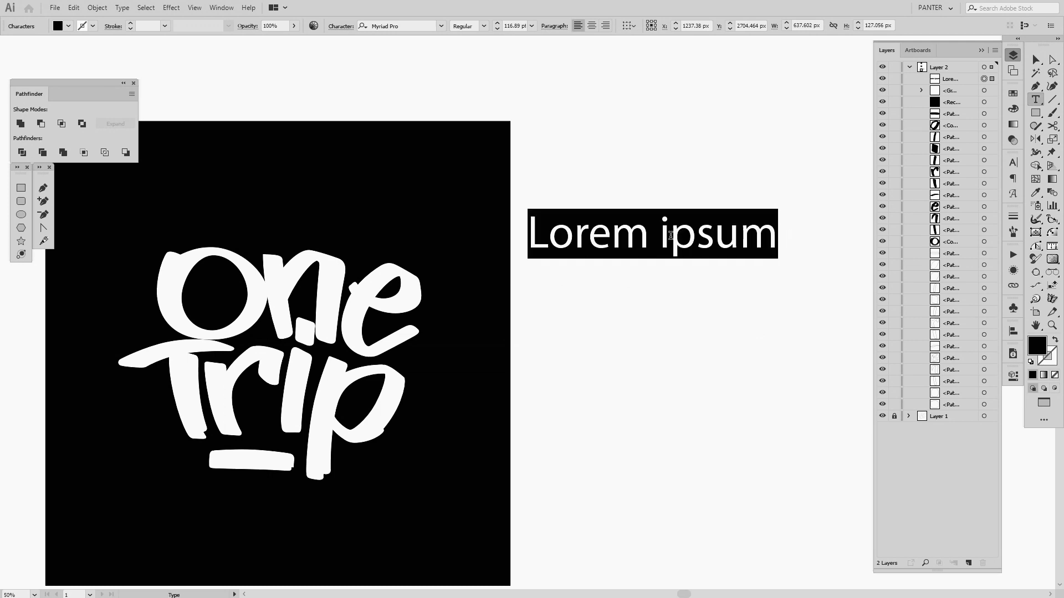
{"action": "type", "text": "Shif"}
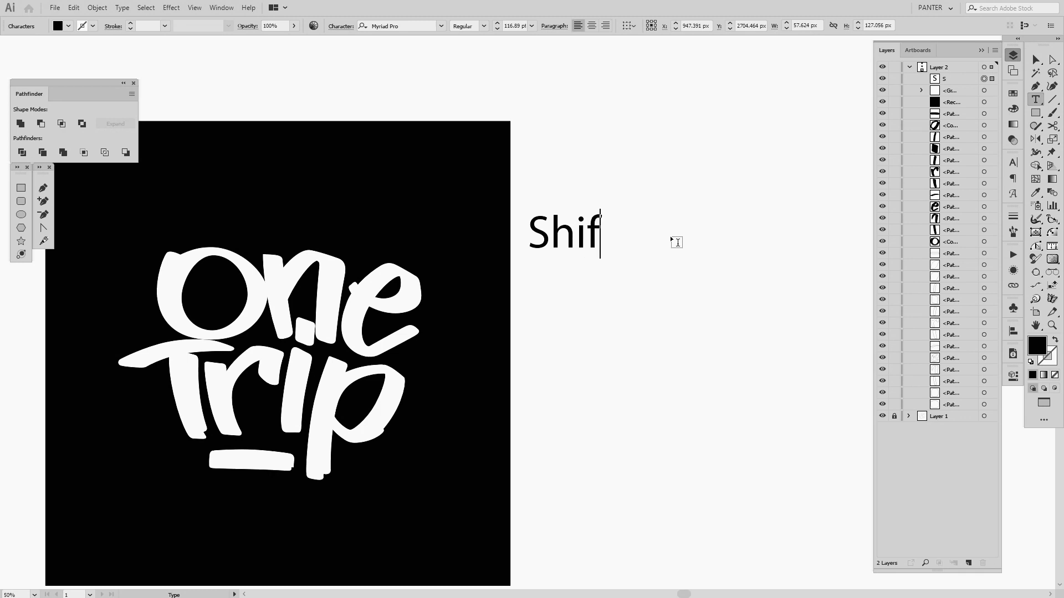
{"action": "type", "text": "t+"}
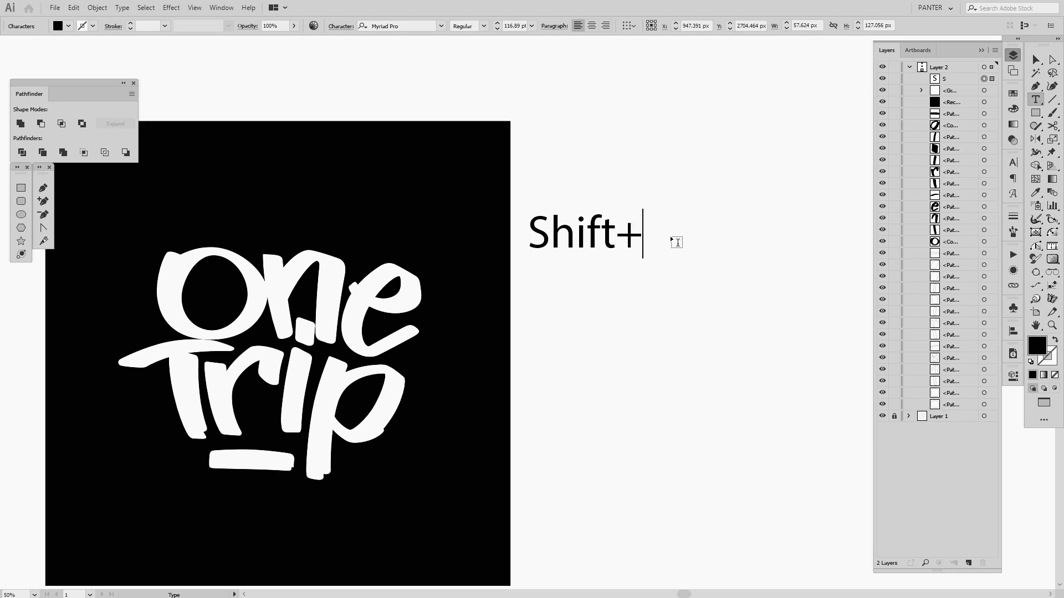
{"action": "type", "text": "Ctrl"}
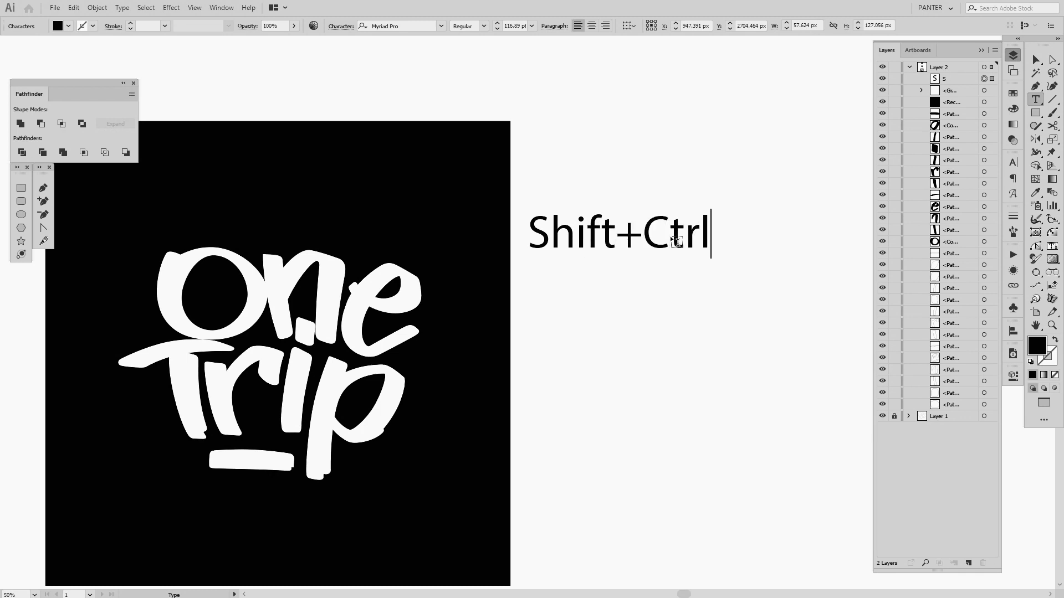
{"action": "type", "text": "/Comma"}
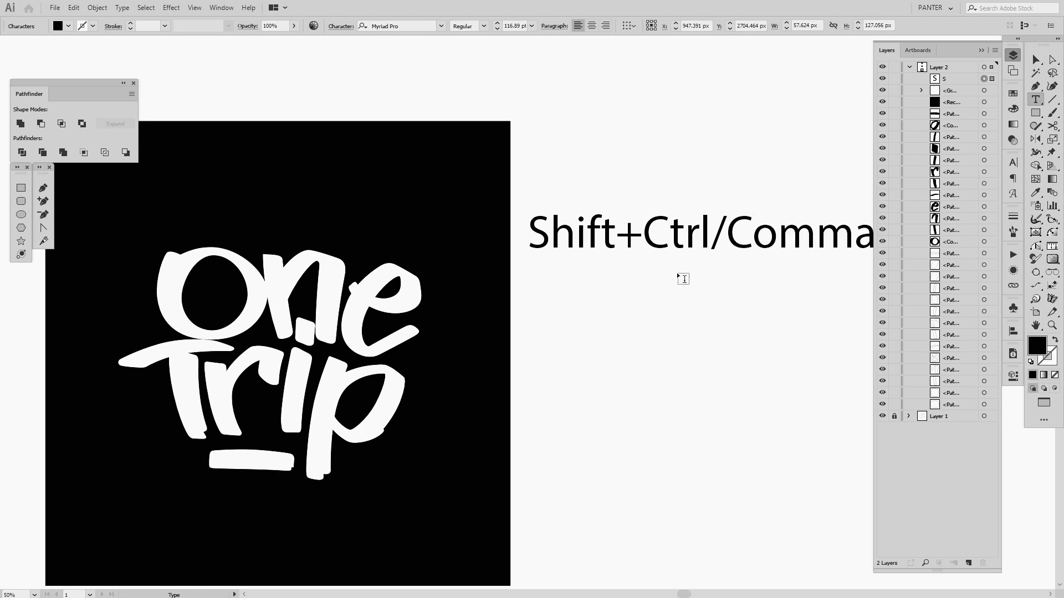
{"action": "left_click", "coordinate": [980, 51]}
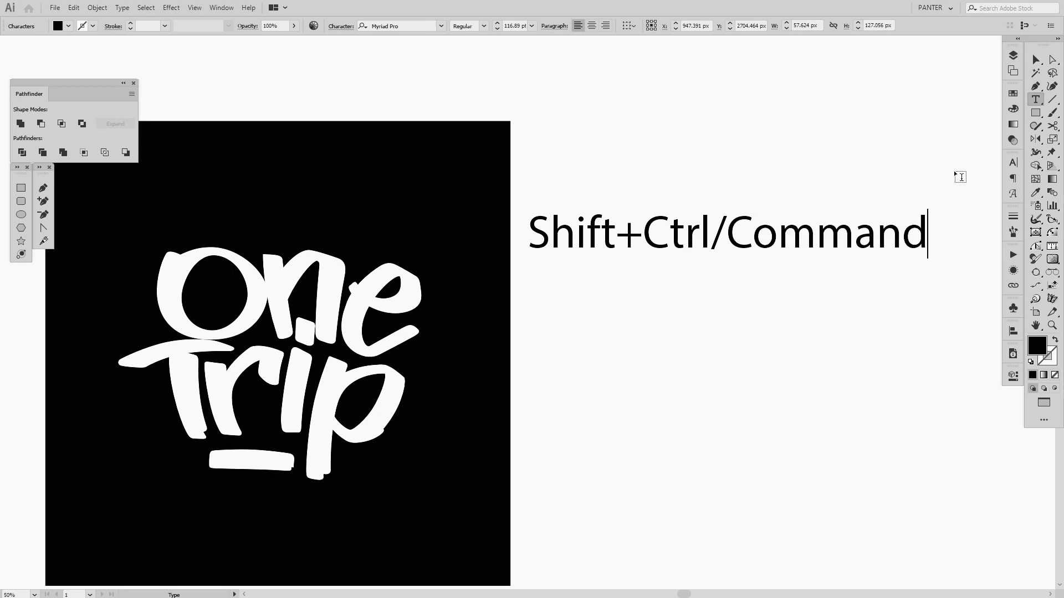
{"action": "type", "text": "nd+{"}
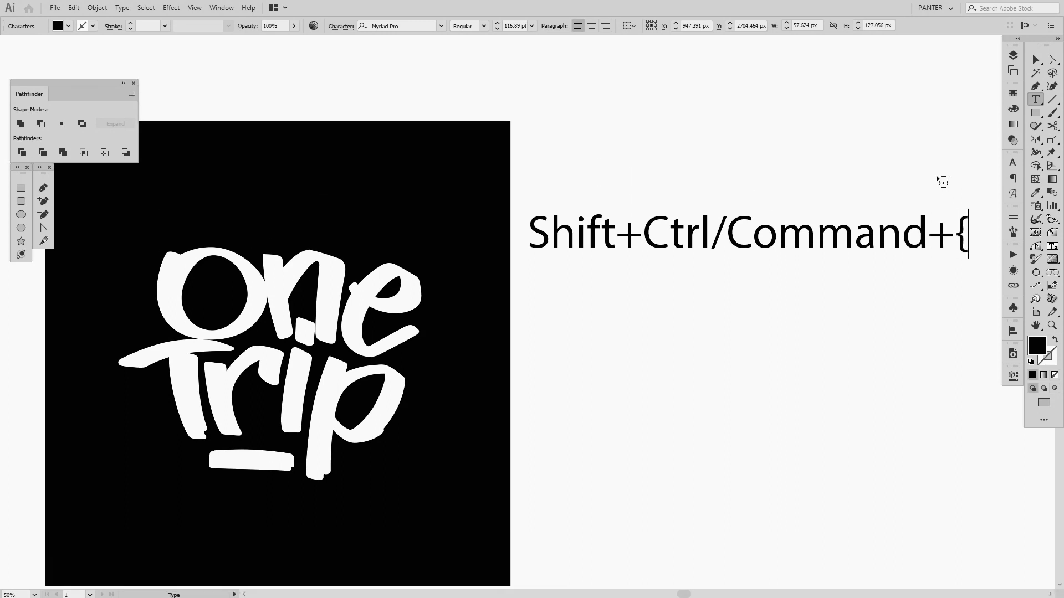
{"action": "key", "text": "BackSpace"}
{"action": "type", "text": "[ ]"}
{"action": "left_click", "coordinate": [1036, 61]}
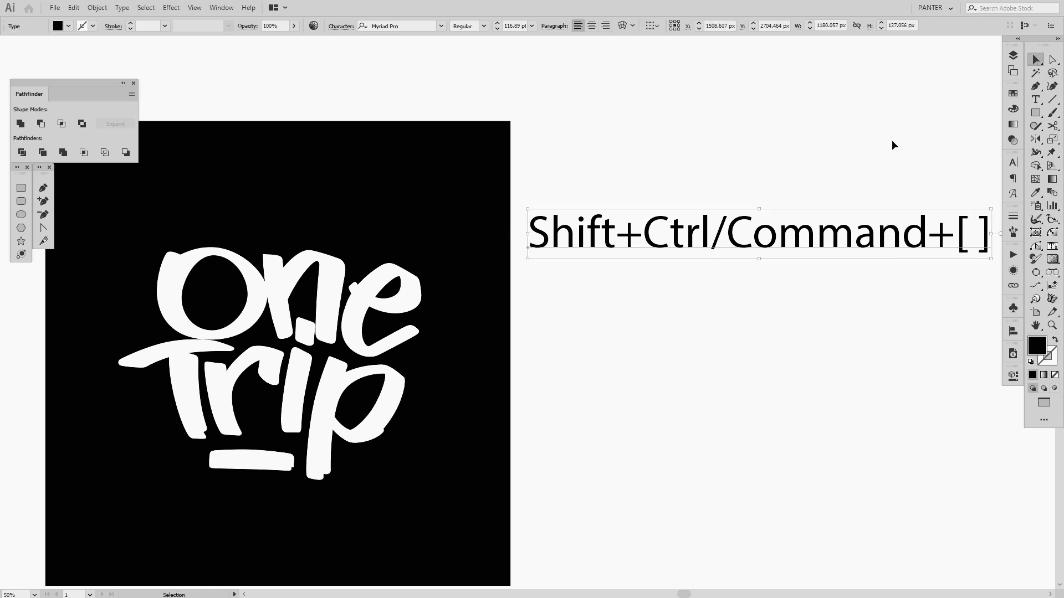
{"action": "left_click", "coordinate": [891, 149]}
Step: Move the "Shift+Ctrl/Command+[ ]" text slightly upward and farther away from the black square
{"action": "left_click_drag", "start_coordinate": [870, 188], "coordinate": [627, 178]}
{"action": "scroll", "coordinate": [705, 220], "scroll_direction": "up", "scroll_amount": 2}
{"action": "scroll", "coordinate": [749, 198], "scroll_direction": "up", "scroll_amount": 1}
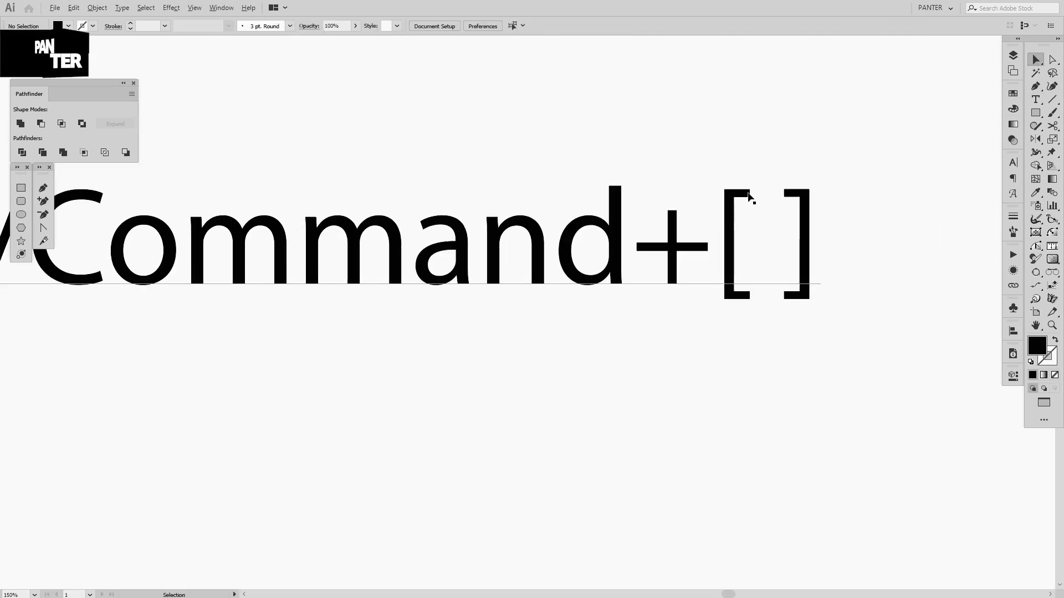
{"action": "scroll", "coordinate": [743, 301], "scroll_direction": "down", "scroll_amount": 2}
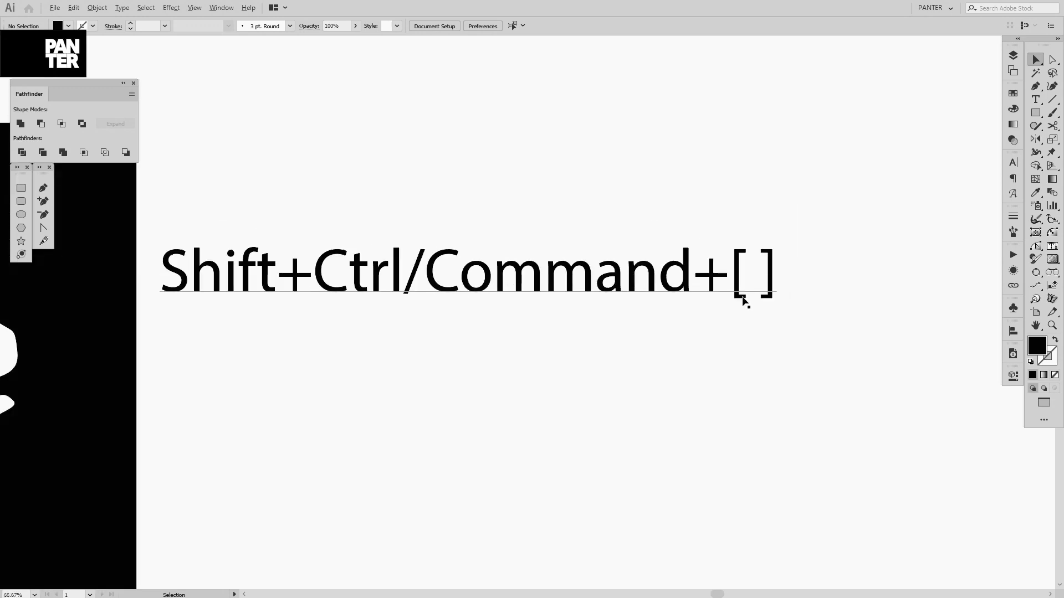
{"action": "scroll", "coordinate": [779, 256], "scroll_direction": "up", "scroll_amount": 2}
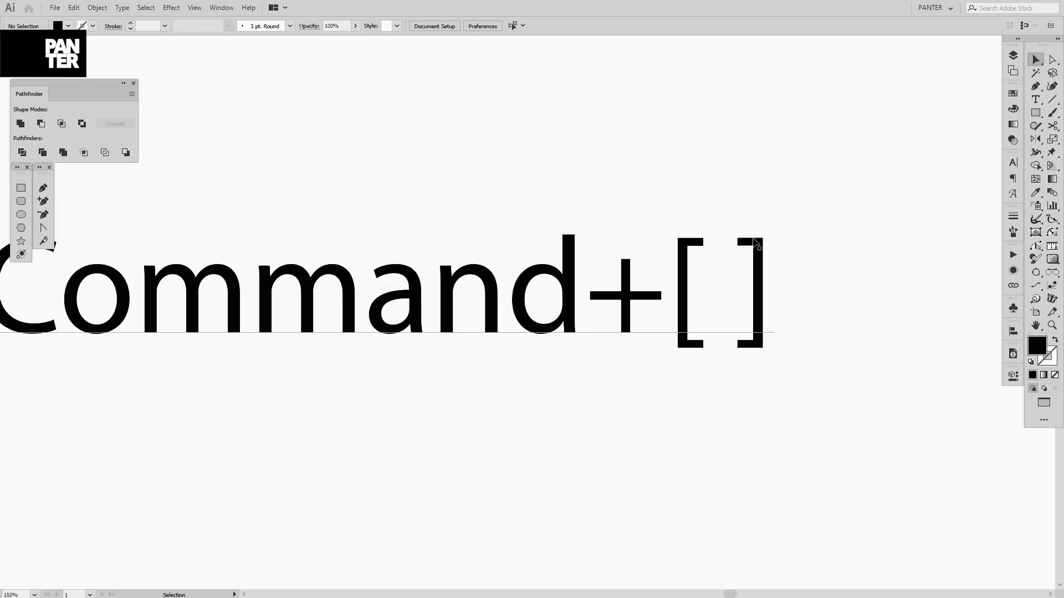
{"action": "scroll", "coordinate": [762, 338], "scroll_direction": "down", "scroll_amount": 3}
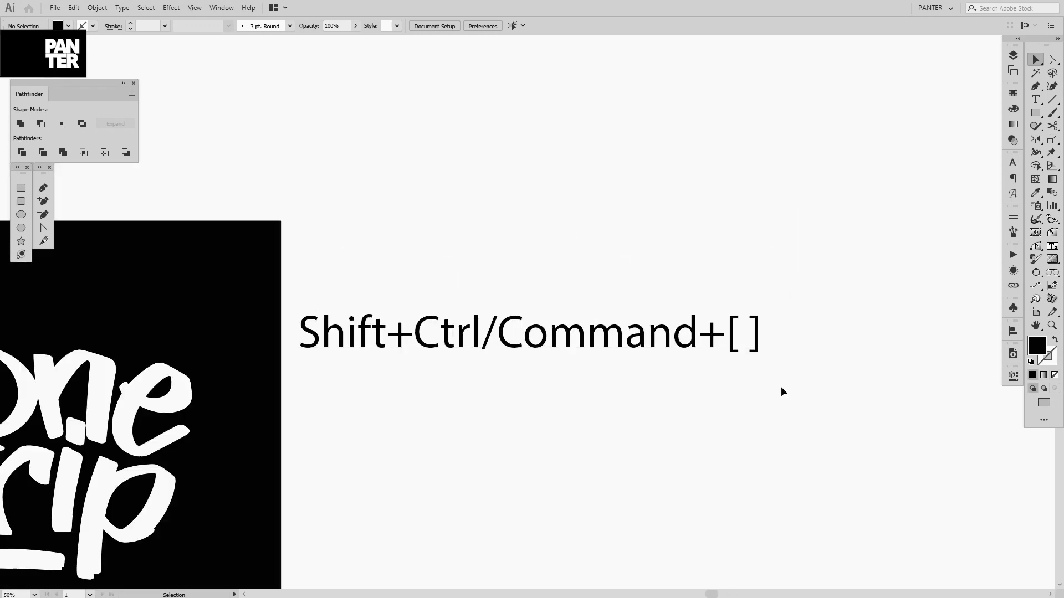
{"action": "scroll", "coordinate": [781, 388], "scroll_direction": "down", "scroll_amount": 1}
{"action": "scroll", "coordinate": [699, 367], "scroll_direction": "up", "scroll_amount": 1}
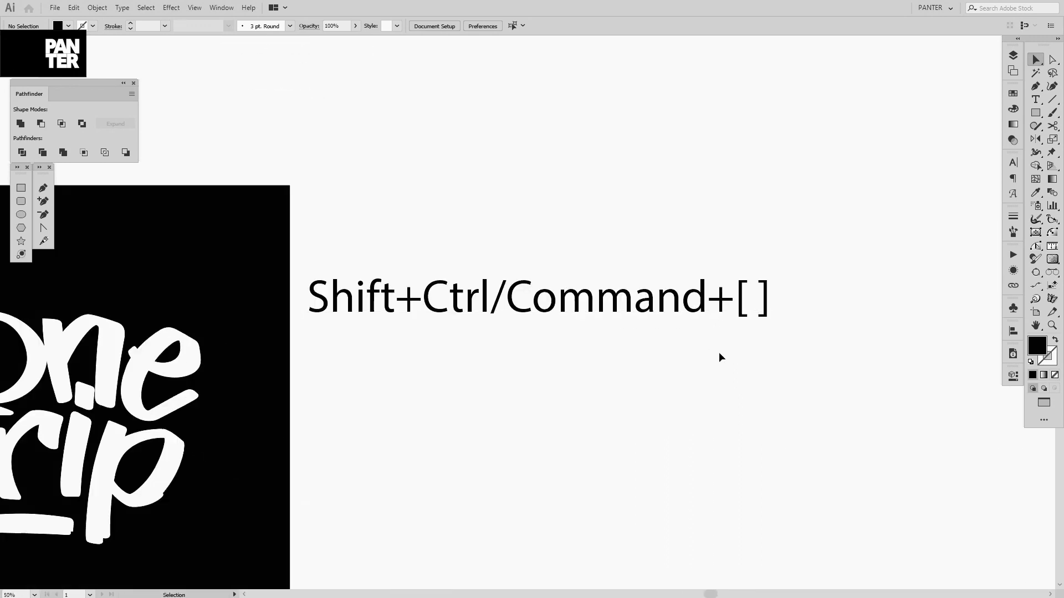
{"action": "left_click_drag", "start_coordinate": [548, 293], "coordinate": [622, 238]}
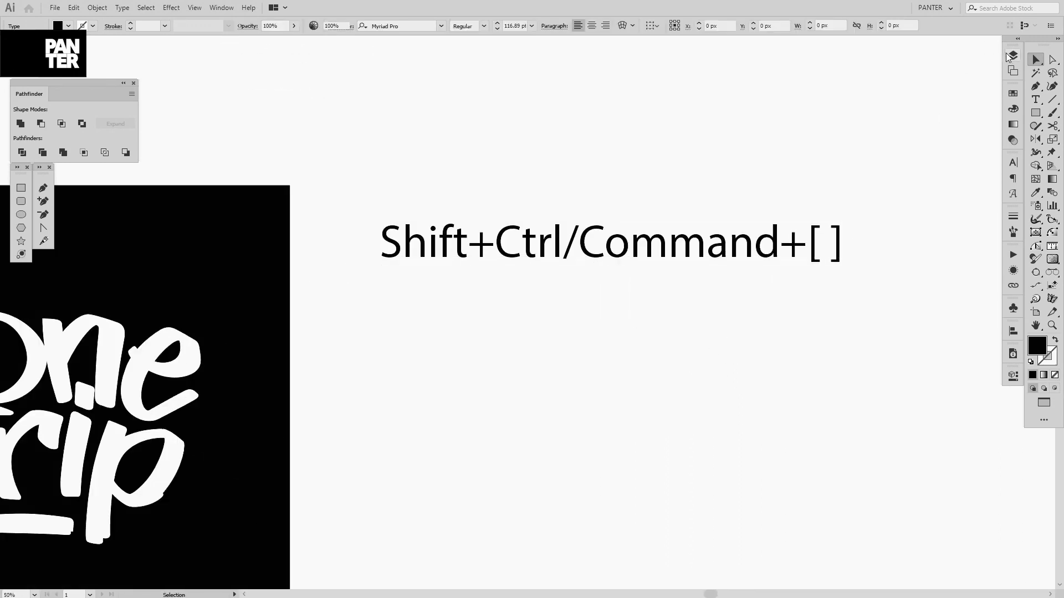
Step: Show the Layers panel, then send the black square to the back of Layer 2 and bring it to the front
{"action": "left_click", "coordinate": [1010, 56]}
{"action": "left_click", "coordinate": [277, 217]}
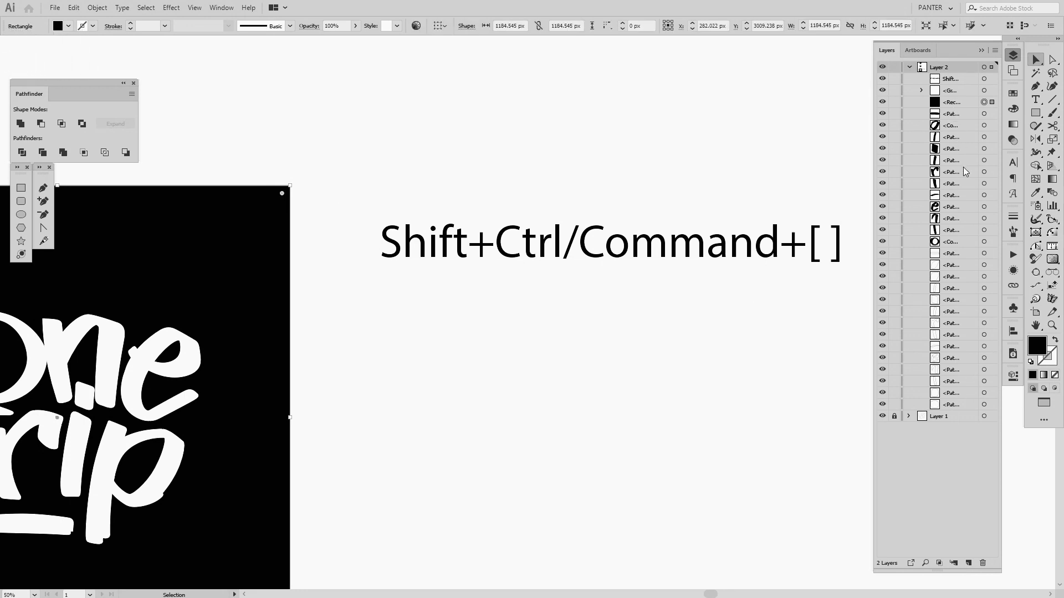
{"action": "key", "text": "ctrl+shift+bracketleft"}
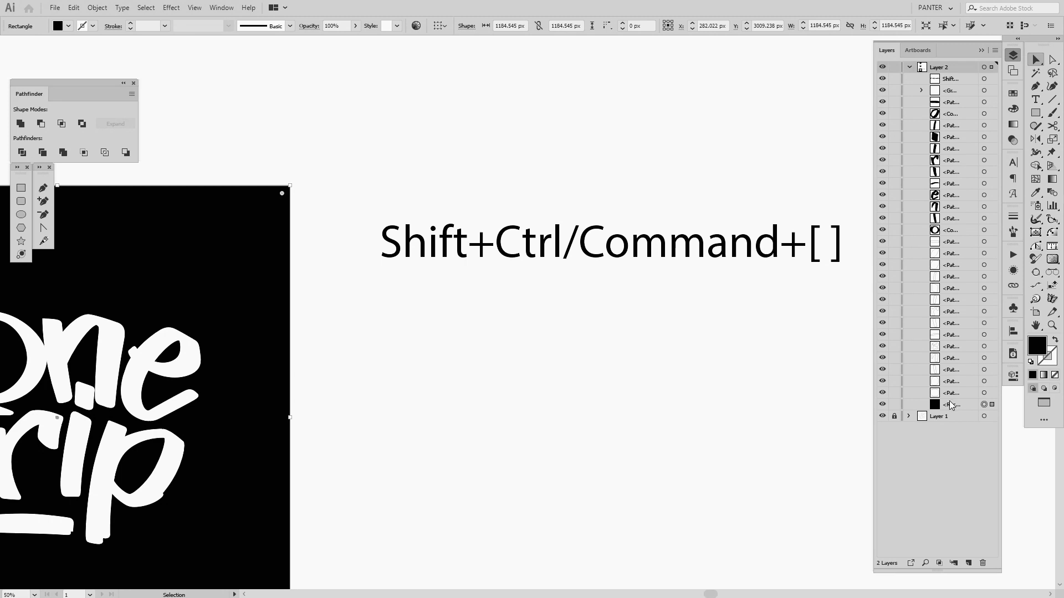
{"action": "key", "text": "ctrl+shift+bracketright"}
Step: Duplicate the shortcut text directly below the original and shorten the copy to "Ctrl/Command+[ ]"
{"action": "left_click_drag", "start_coordinate": [545, 427], "coordinate": [551, 394]}
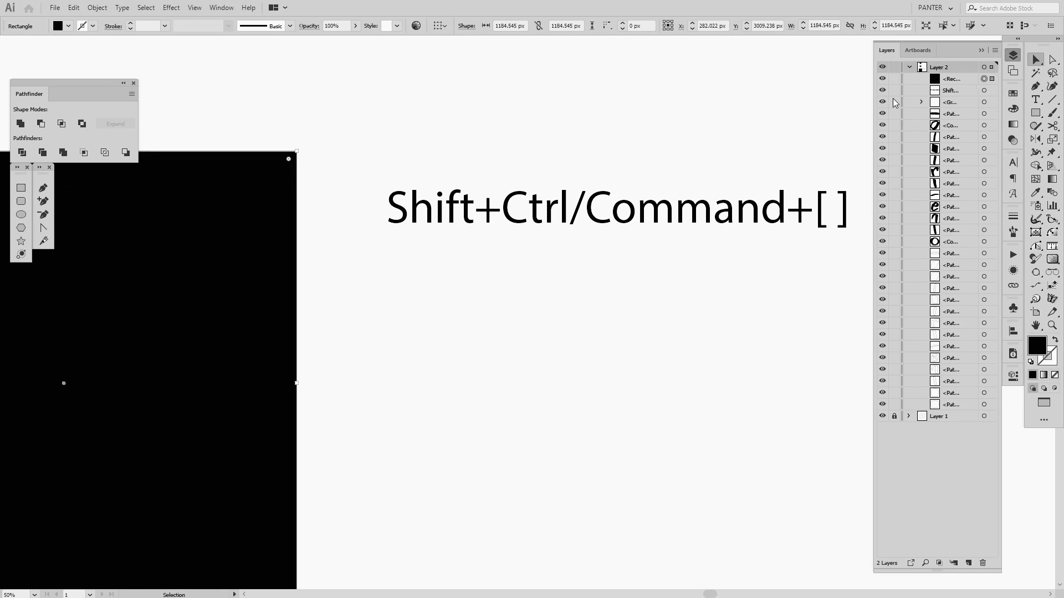
{"action": "left_click_drag", "start_coordinate": [409, 136], "coordinate": [571, 279]}
{"action": "left_click_drag", "start_coordinate": [564, 210], "coordinate": [317, 330]}
{"action": "double_click", "coordinate": [525, 339]}
{"action": "key", "text": "BackSpace"}
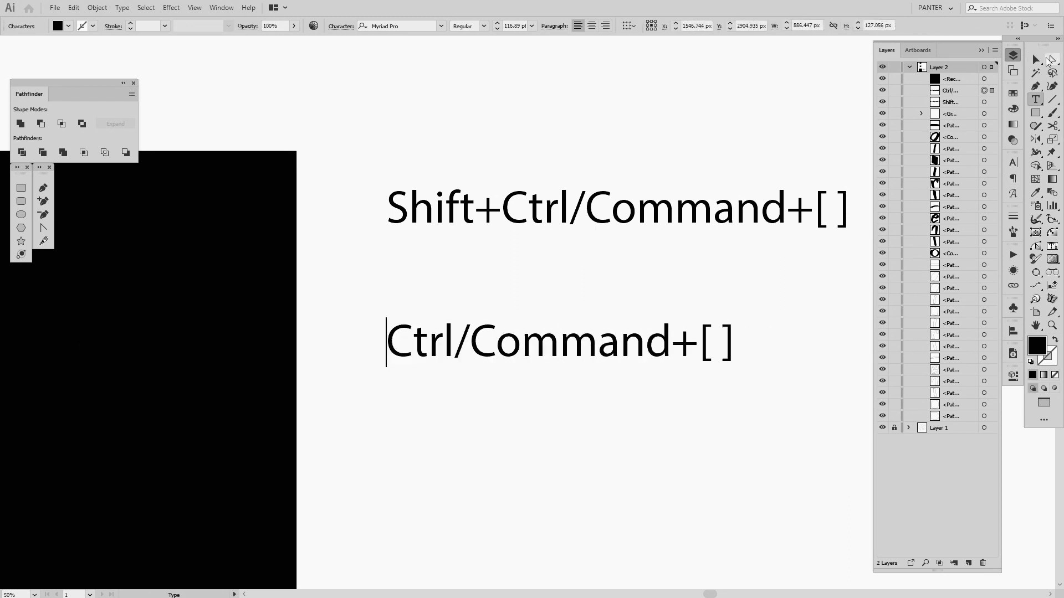
{"action": "left_click", "coordinate": [1041, 63]}
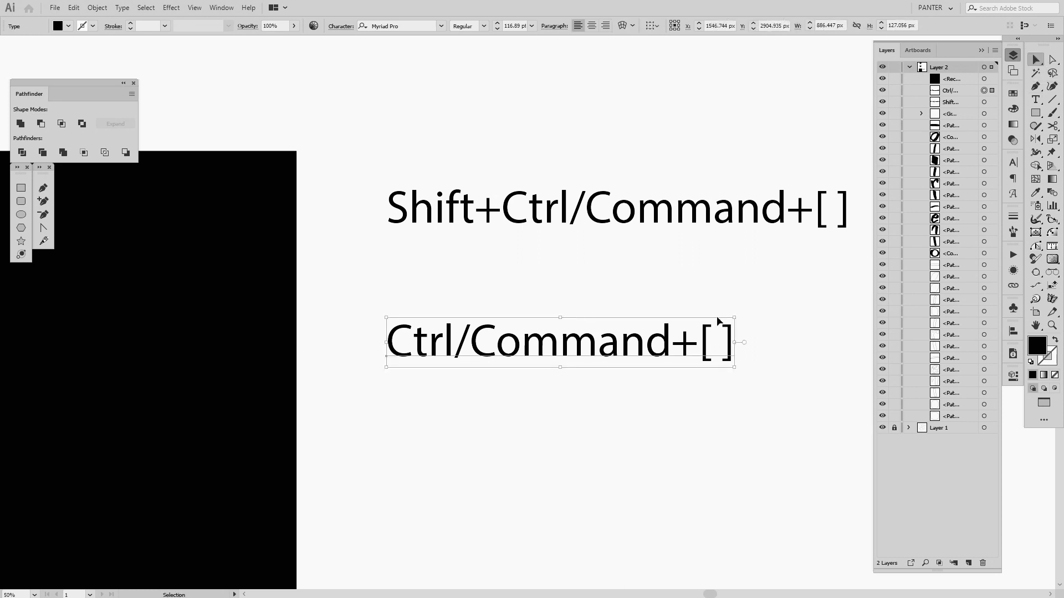
Step: Select the black square and send it backward one level at a time, past the white lettering group and down among the lettering paths
{"action": "left_click", "coordinate": [242, 244]}
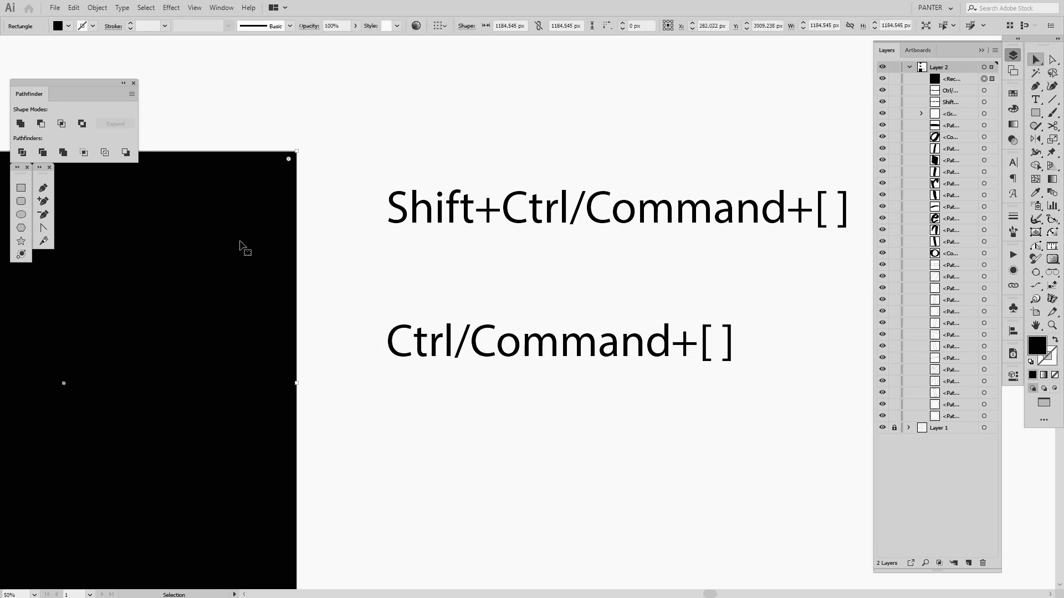
{"action": "key", "text": "a"}
{"action": "key", "text": "ctrl+bracketleft"}
{"action": "key", "text": "ctrl+bracketleft"}
{"action": "key", "text": "ctrl+bracketleft"}
{"action": "key", "text": "ctrl+bracketleft"}
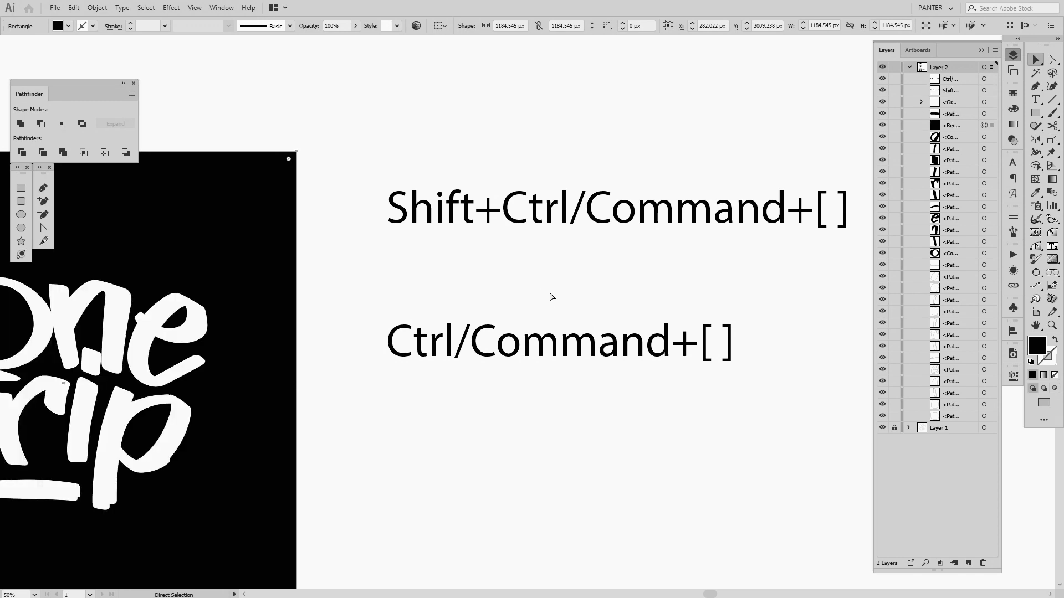
{"action": "key", "text": "ctrl+bracketleft"}
{"action": "key", "text": "ctrl+bracketleft"}
{"action": "key", "text": "ctrl+bracketleft"}
{"action": "key", "text": "ctrl+bracketleft"}
{"action": "key", "text": "ctrl+bracketleft"}
{"action": "key", "text": "ctrl+bracketleft"}
{"action": "key", "text": "ctrl+bracketleft"}
{"action": "key", "text": "ctrl+bracketleft"}
{"action": "key", "text": "ctrl+bracketleft"}
{"action": "key", "text": "ctrl+bracketleft"}
{"action": "key", "text": "ctrl+bracketleft"}
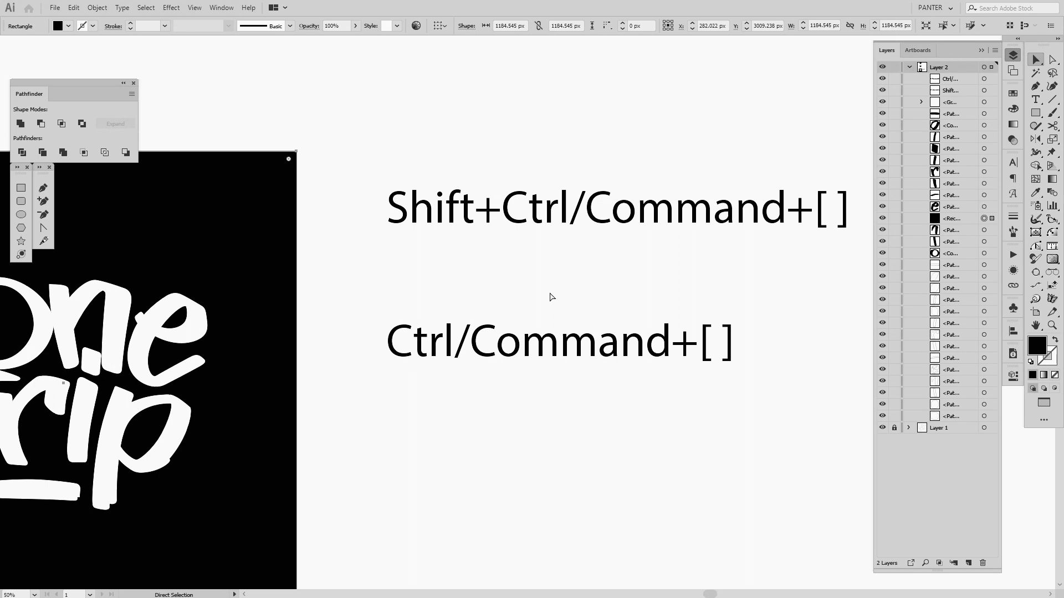
{"action": "key", "text": "ctrl+bracketleft"}
{"action": "key", "text": "ctrl+bracketleft"}
{"action": "key", "text": "ctrl+bracketleft"}
Step: Bring the black square forward one level at a time until it sits directly above the white lettering group
{"action": "key", "text": "ctrl+bracketright"}
{"action": "key", "text": "ctrl+bracketright"}
{"action": "key", "text": "ctrl+bracketright"}
{"action": "key", "text": "ctrl+bracketright"}
{"action": "key", "text": "ctrl+bracketright"}
{"action": "key", "text": "ctrl+bracketright"}
{"action": "key", "text": "ctrl+bracketright"}
{"action": "key", "text": "ctrl+bracketright"}
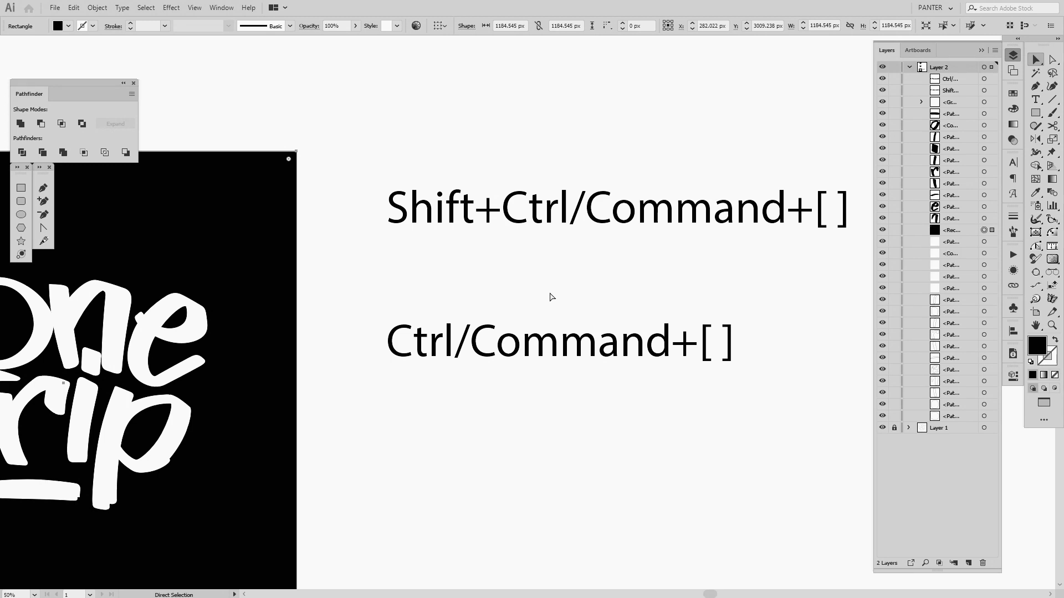
{"action": "key", "text": "ctrl+bracketright"}
{"action": "key", "text": "ctrl+bracketright"}
{"action": "key", "text": "ctrl+bracketright"}
{"action": "key", "text": "ctrl+bracketright"}
{"action": "key", "text": "ctrl+bracketright"}
{"action": "key", "text": "ctrl+bracketright"}
{"action": "key", "text": "ctrl+bracketright"}
{"action": "key", "text": "ctrl+bracketright"}
{"action": "key", "text": "ctrl+bracketright"}
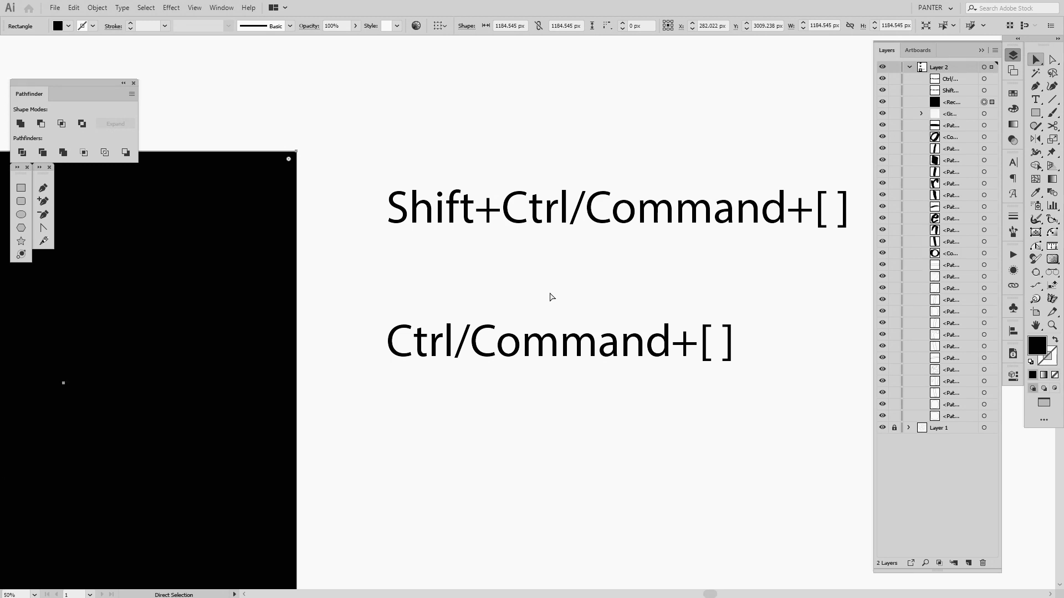
Step: Send the black square backward step by step from above the lettering group to near the bottom of Layer 2
{"action": "key", "text": "ctrl+bracketleft"}
{"action": "key", "text": "ctrl+bracketleft"}
{"action": "key", "text": "ctrl+bracketleft"}
{"action": "key", "text": "ctrl+bracketleft"}
{"action": "key", "text": "ctrl+bracketleft"}
{"action": "key", "text": "ctrl+bracketleft"}
{"action": "key", "text": "ctrl+bracketleft"}
{"action": "key", "text": "ctrl+bracketleft"}
{"action": "key", "text": "ctrl+bracketleft"}
{"action": "key", "text": "ctrl+bracketleft"}
{"action": "key", "text": "ctrl+bracketleft"}
{"action": "key", "text": "ctrl+bracketleft"}
{"action": "key", "text": "ctrl+bracketleft"}
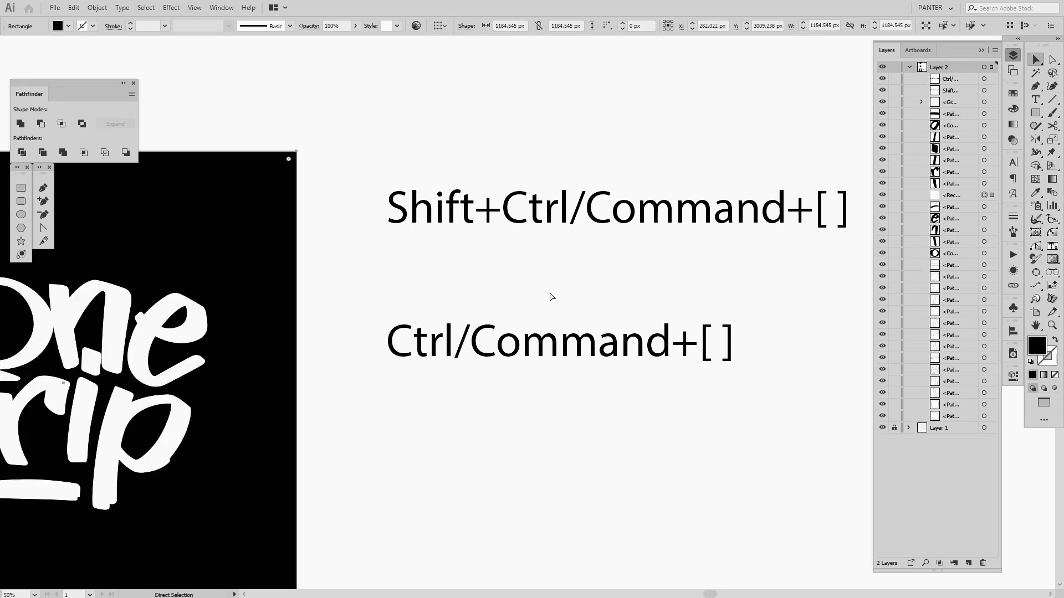
{"action": "key", "text": "ctrl+bracketleft"}
{"action": "key", "text": "ctrl+bracketleft"}
{"action": "key", "text": "ctrl+bracketleft"}
{"action": "key", "text": "ctrl+bracketleft"}
{"action": "key", "text": "ctrl+bracketleft"}
{"action": "key", "text": "ctrl+bracketleft"}
{"action": "key", "text": "ctrl+bracketleft"}
{"action": "key", "text": "ctrl+bracketleft"}
{"action": "key", "text": "ctrl+bracketleft"}
{"action": "key", "text": "ctrl+bracketleft"}
{"action": "key", "text": "ctrl+bracketleft"}
{"action": "key", "text": "ctrl+bracketleft"}
{"action": "key", "text": "ctrl+bracketleft"}
{"action": "key", "text": "ctrl+bracketleft"}
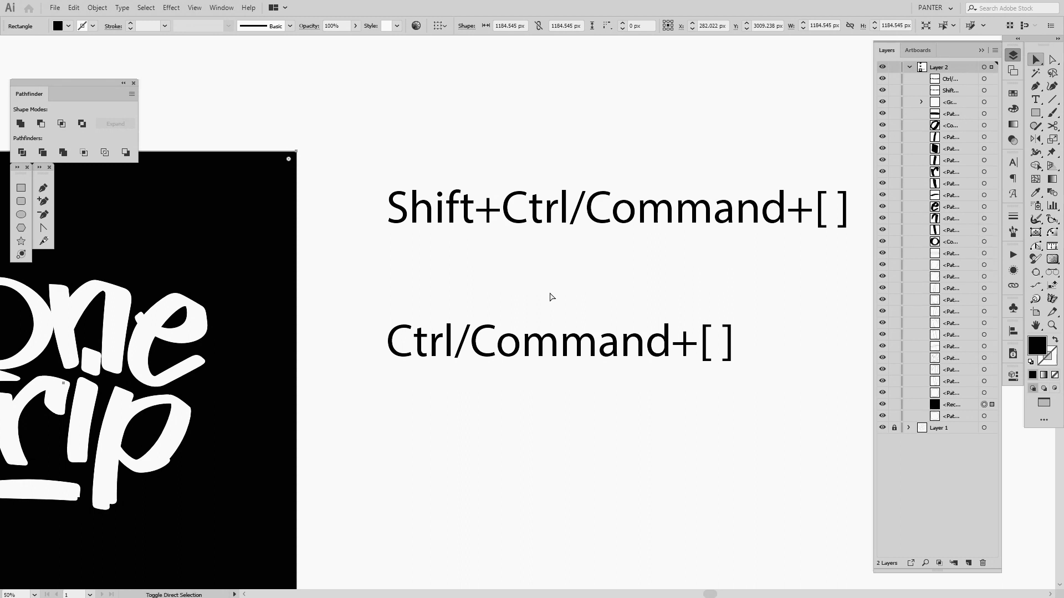
Step: Switch the black square repeatedly between the front and back of the stacking order, ending with it at the back
{"action": "key", "text": "shift+ctrl+bracketright"}
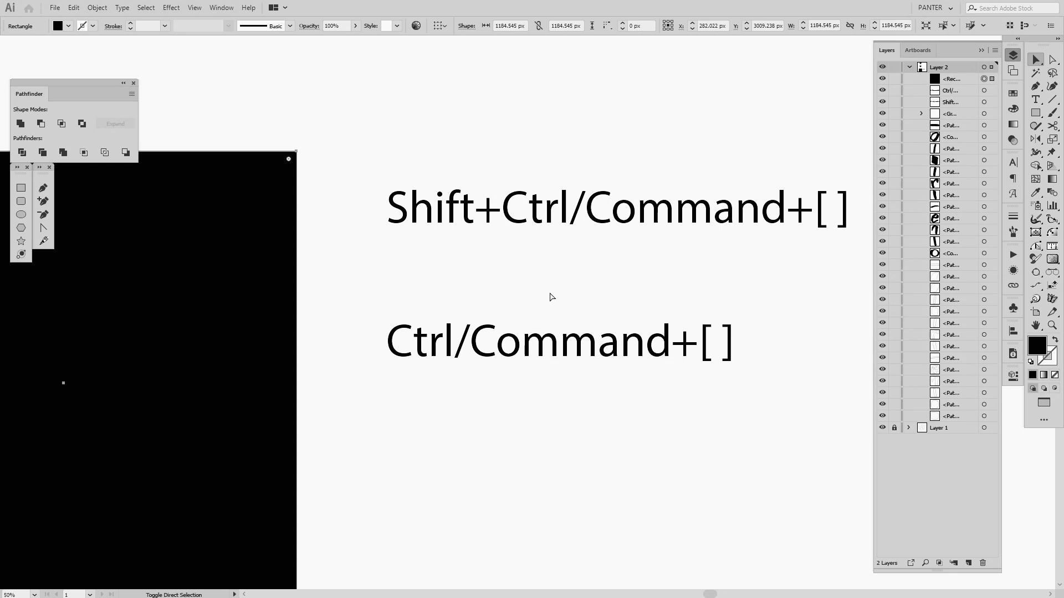
{"action": "key", "text": "shift+ctrl+bracketleft"}
{"action": "key", "text": "shift+ctrl+bracketright"}
{"action": "key", "text": "shift+ctrl+bracketleft"}
{"action": "key", "text": "shift+ctrl+bracketright"}
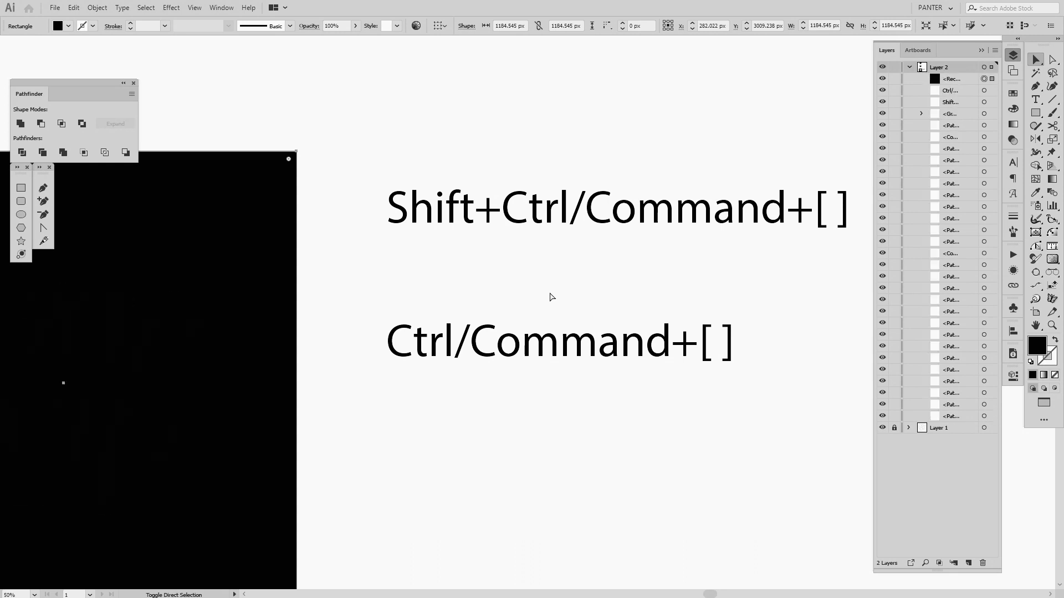
{"action": "key", "text": "shift+ctrl+bracketleft"}
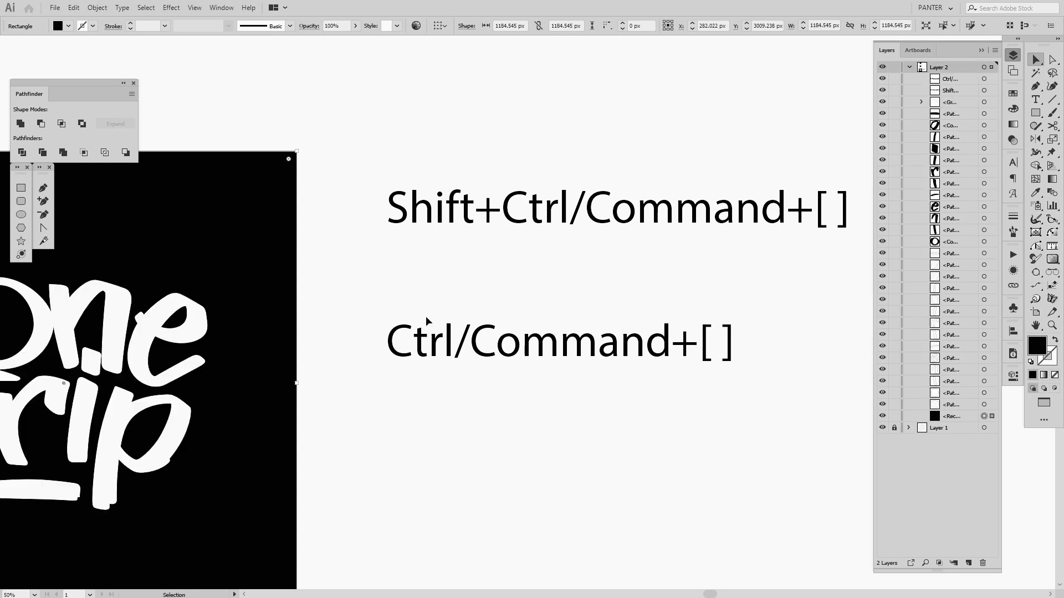
Step: Deselect the square, hide the Layers panel and review the black square together with both shortcut notes
{"action": "key", "text": "ctrl+minus"}
{"action": "key", "text": "ctrl+minus"}
{"action": "key", "text": "ctrl+minus"}
{"action": "key", "text": "ctrl+minus"}
{"action": "key", "text": "ctrl+minus"}
{"action": "left_click_drag", "start_coordinate": [532, 389], "coordinate": [533, 366]}
{"action": "scroll", "coordinate": [610, 370], "scroll_direction": "up", "scroll_amount": 2}
{"action": "left_click", "coordinate": [610, 371]}
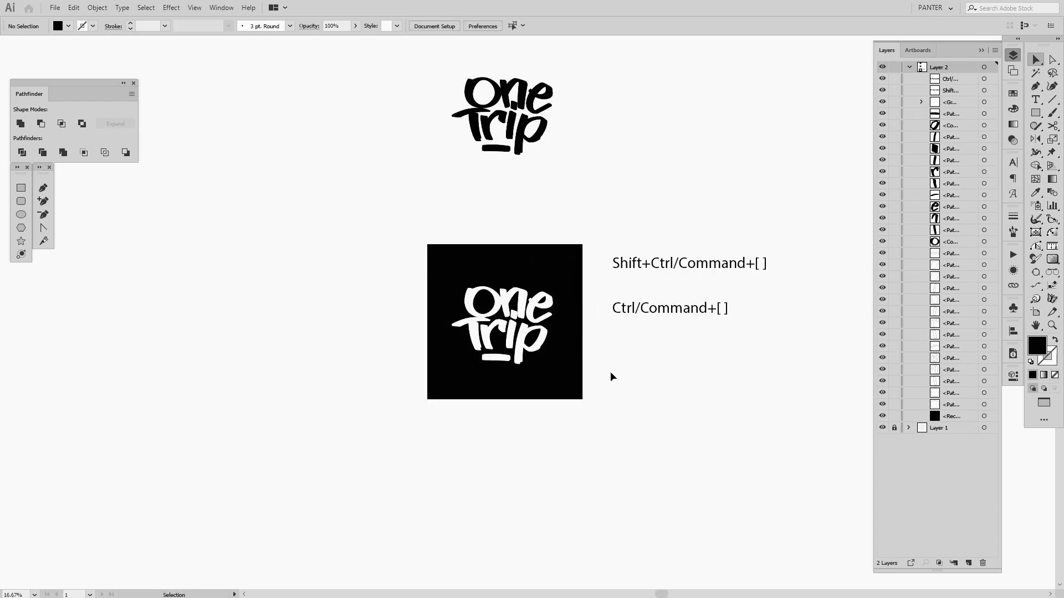
{"action": "scroll", "coordinate": [610, 371], "scroll_direction": "up", "scroll_amount": 1}
{"action": "left_click_drag", "start_coordinate": [611, 368], "coordinate": [679, 372]}
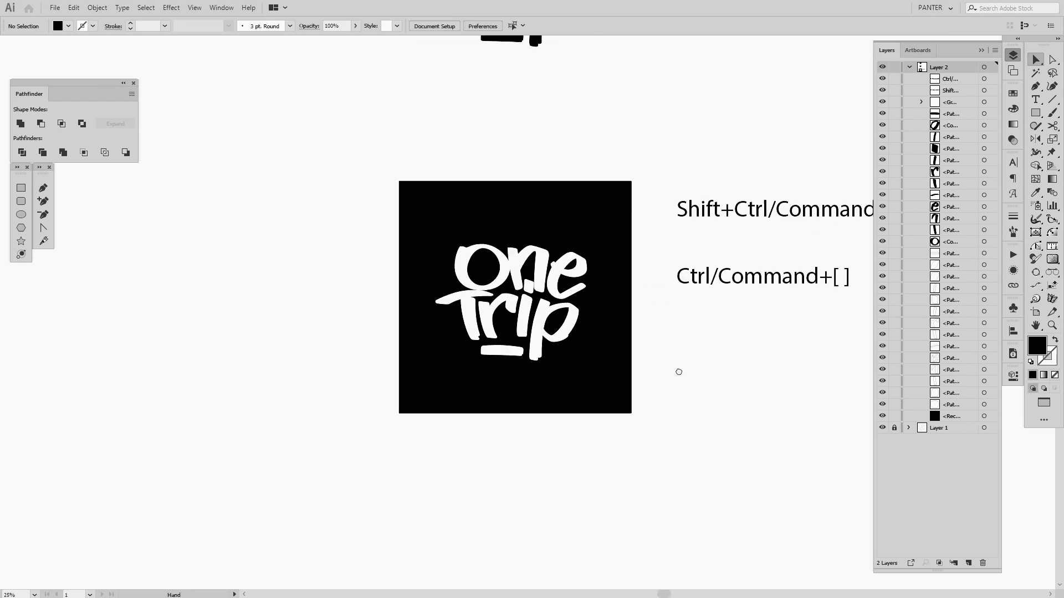
{"action": "left_click", "coordinate": [980, 50]}
{"action": "scroll", "coordinate": [570, 232], "scroll_direction": "up", "scroll_amount": 1}
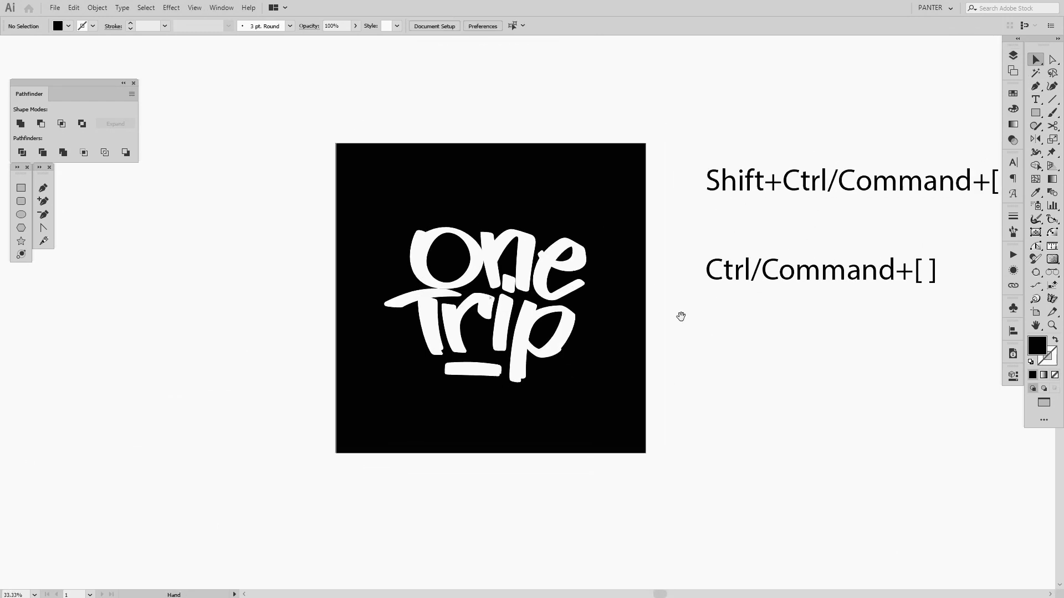
{"action": "left_click_drag", "start_coordinate": [693, 360], "coordinate": [624, 361]}
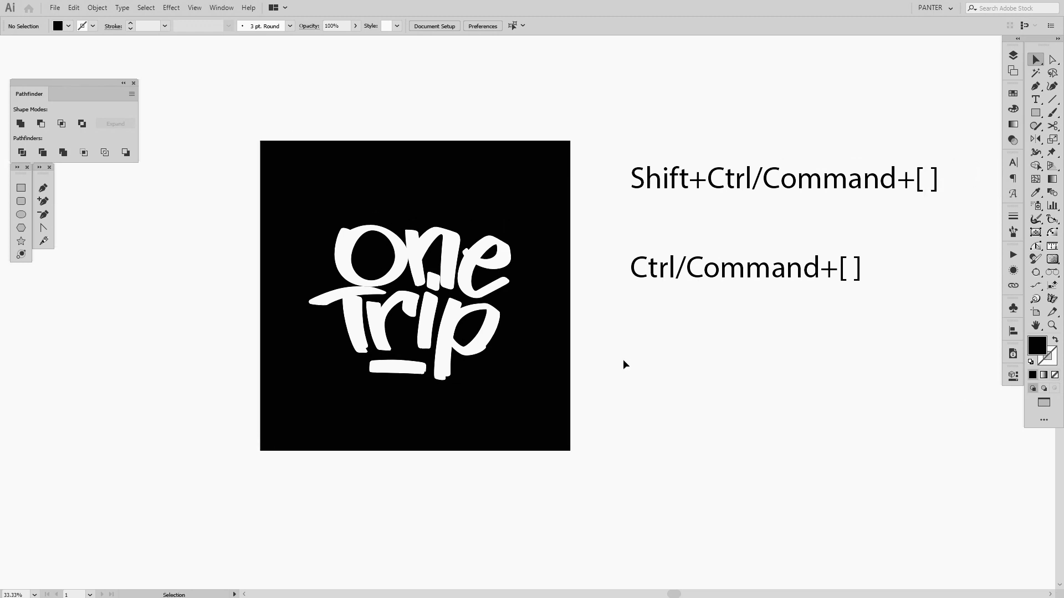